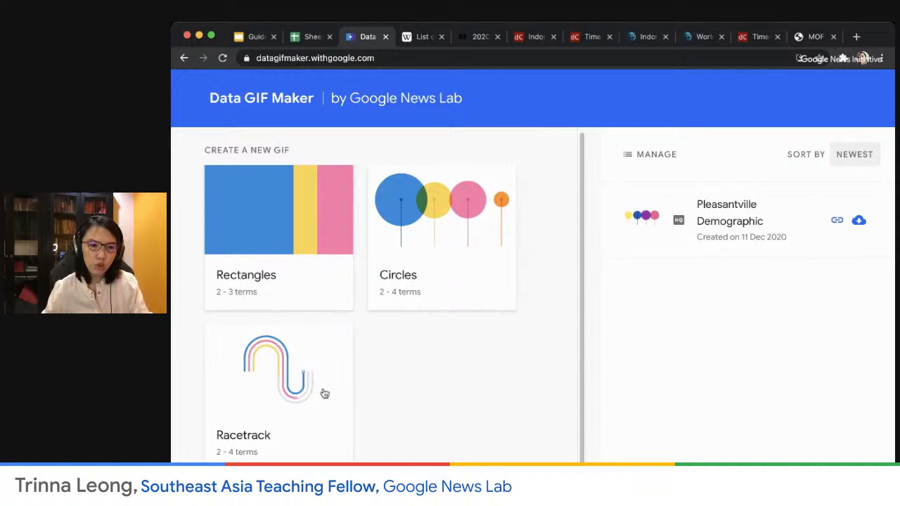
# Step: Create a Racetrack GIF titled "Top 4 highest grossing films" that uses number values instead of percentages
pyautogui.click(277, 394)
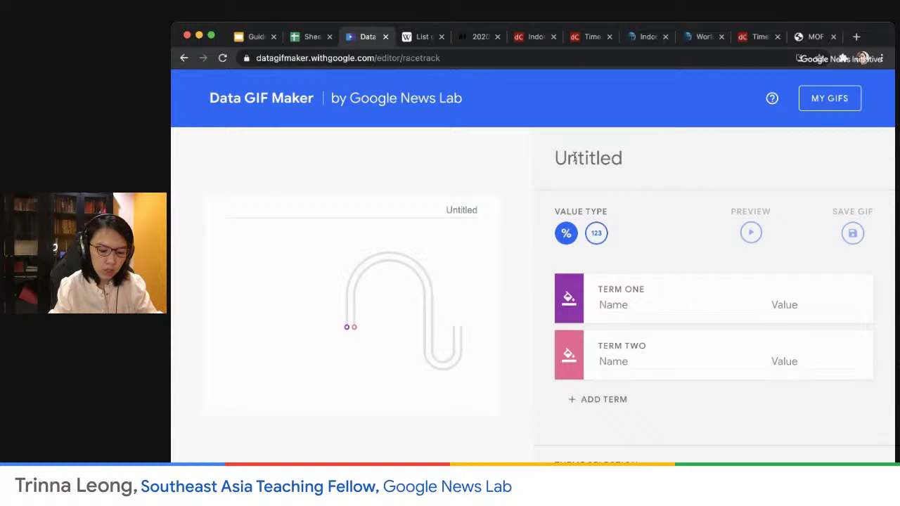
pyautogui.write('Top 4 ')
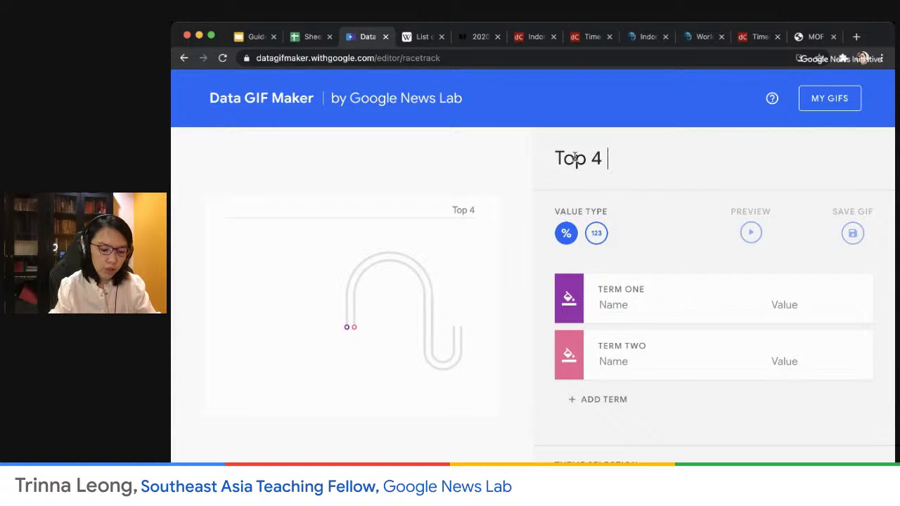
pyautogui.write('highest grossing')
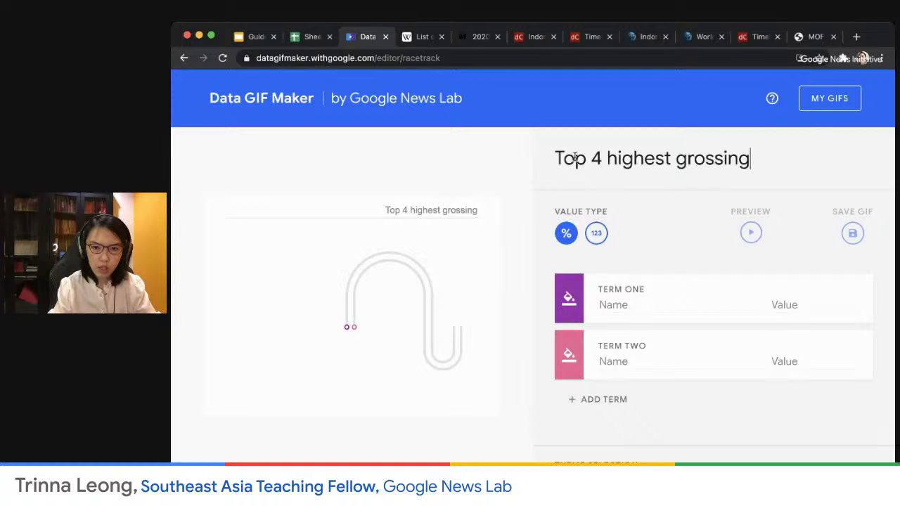
pyautogui.write(' films')
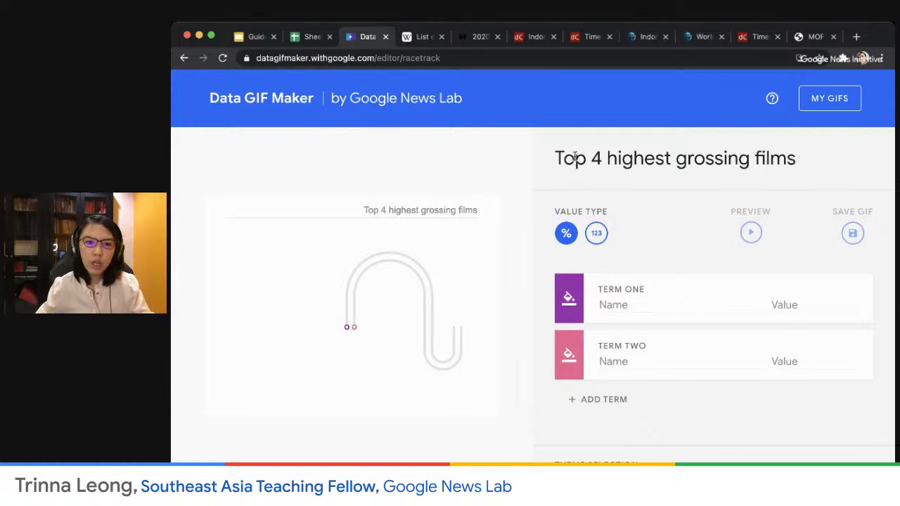
pyautogui.click(597, 234)
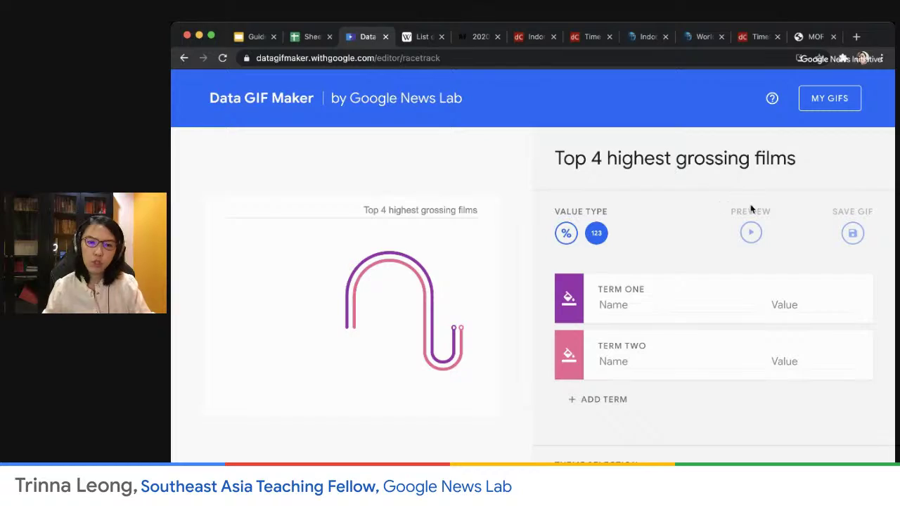
# Step: Switch to the Wikipedia list of highest-grossing films and examine the titles and worldwide gross figures of the top-ranked films
pyautogui.click(413, 40)
pyautogui.scroll(3, 394, 211)
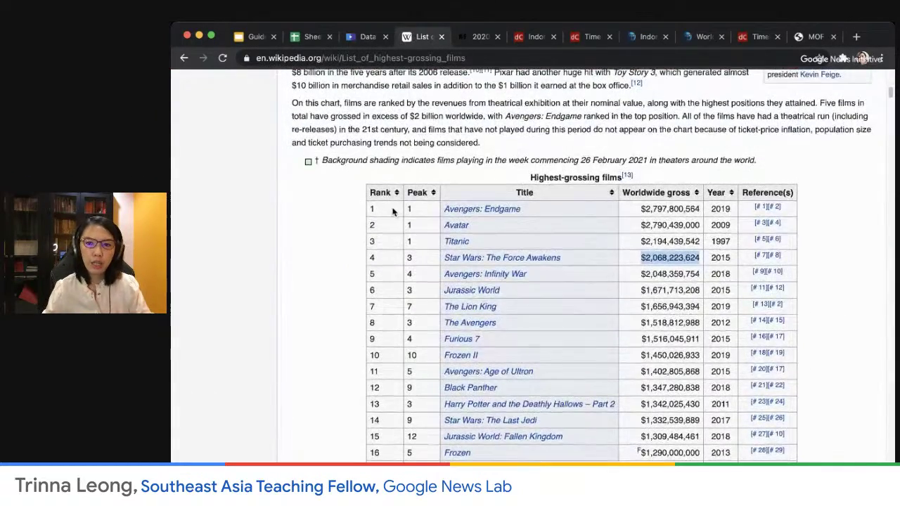
pyautogui.scroll(2, 394, 211)
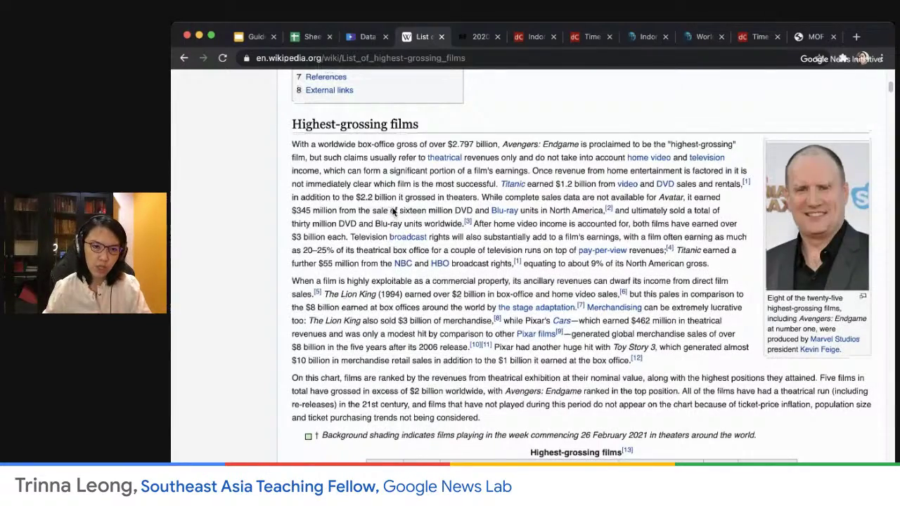
pyautogui.scroll(5, 394, 212)
pyautogui.scroll(-15, 542, 257)
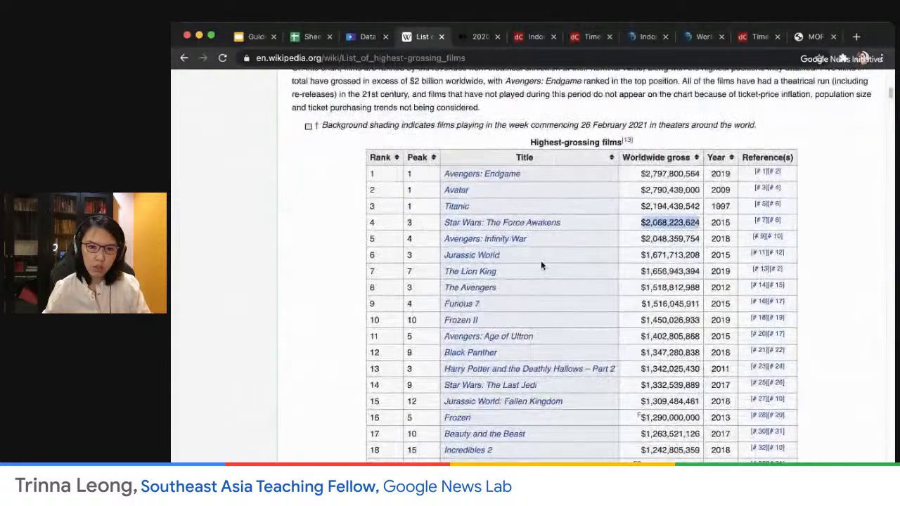
pyautogui.click(692, 221)
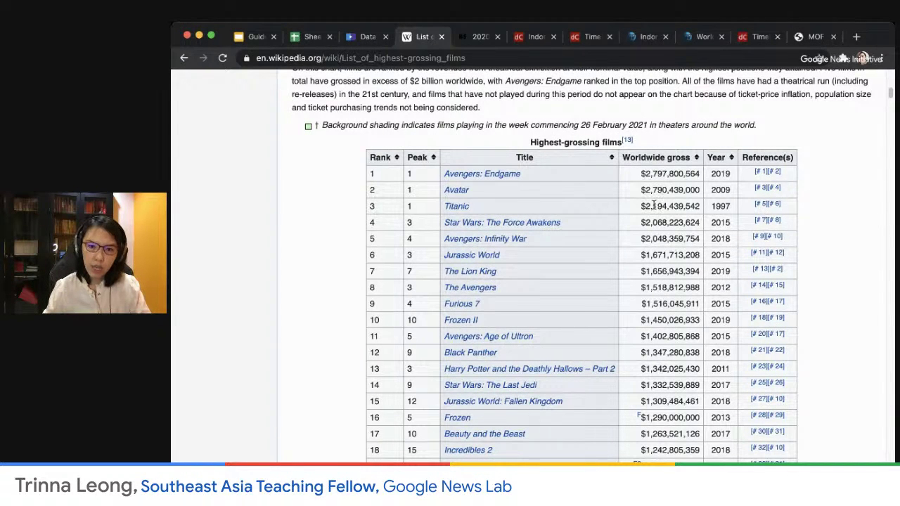
# Step: Switch back to Data GIF Maker and name the first term "Avengers Endgame"
pyautogui.click(358, 38)
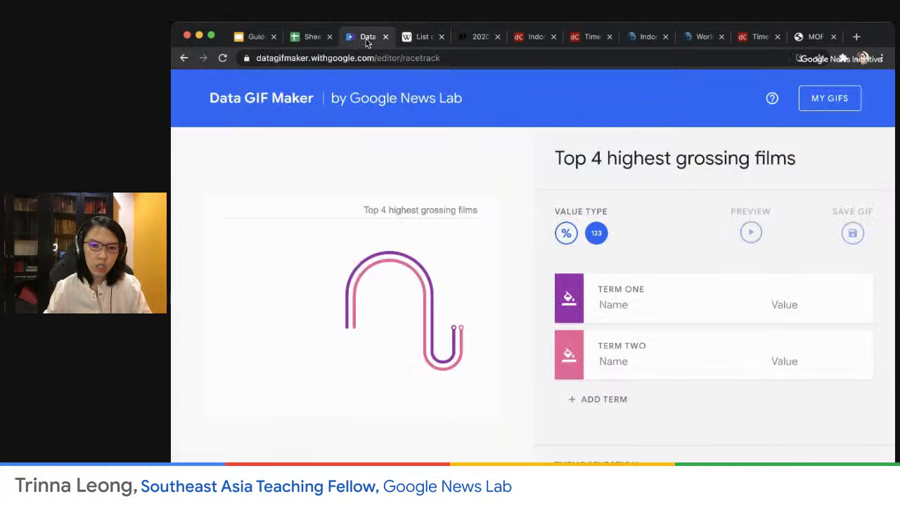
pyautogui.click(633, 304)
pyautogui.write('Av')
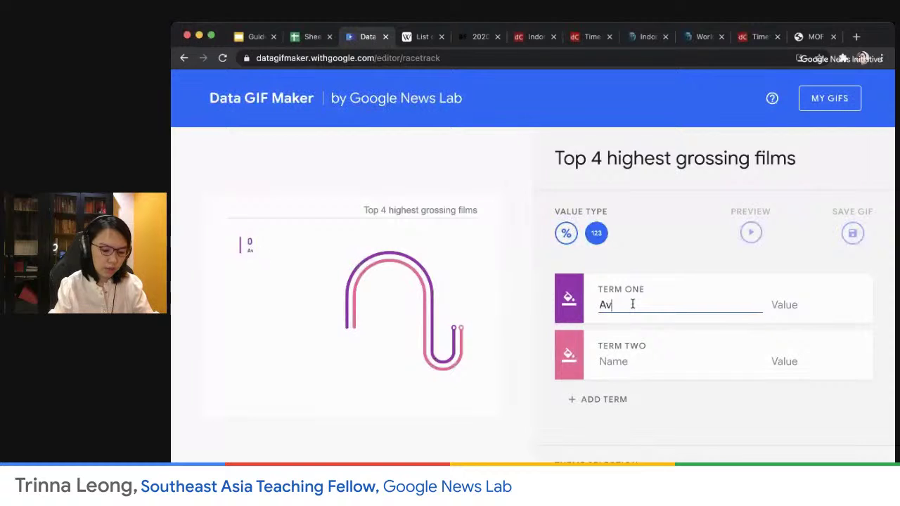
pyautogui.write('engers Engdame')
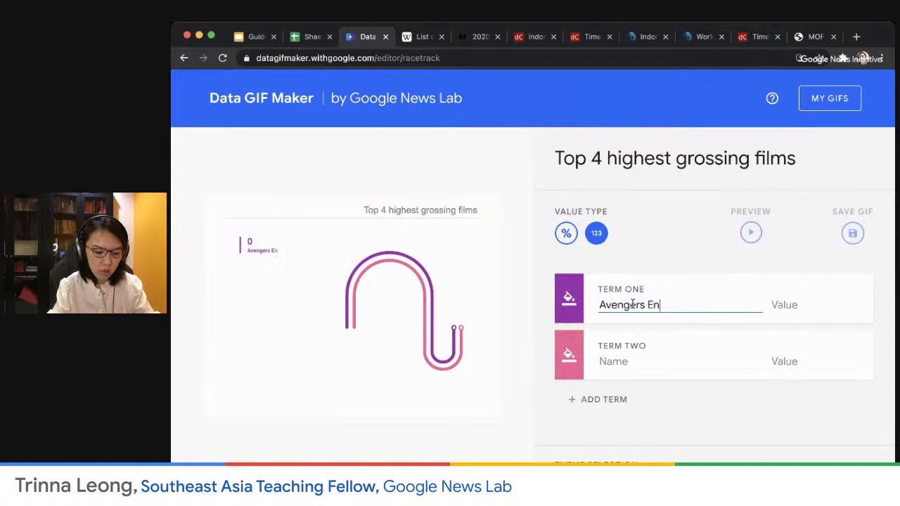
pyautogui.click(672, 305)
pyautogui.press('BackSpace')
pyautogui.press('BackSpace')
pyautogui.write('dg')
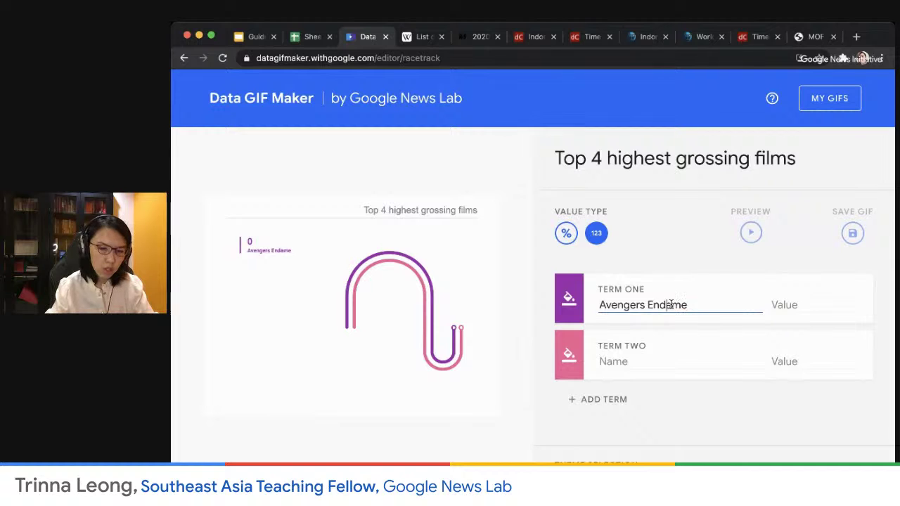
# Step: Name the second term "Avatar" and add a third term named "Titanic"
pyautogui.click(418, 37)
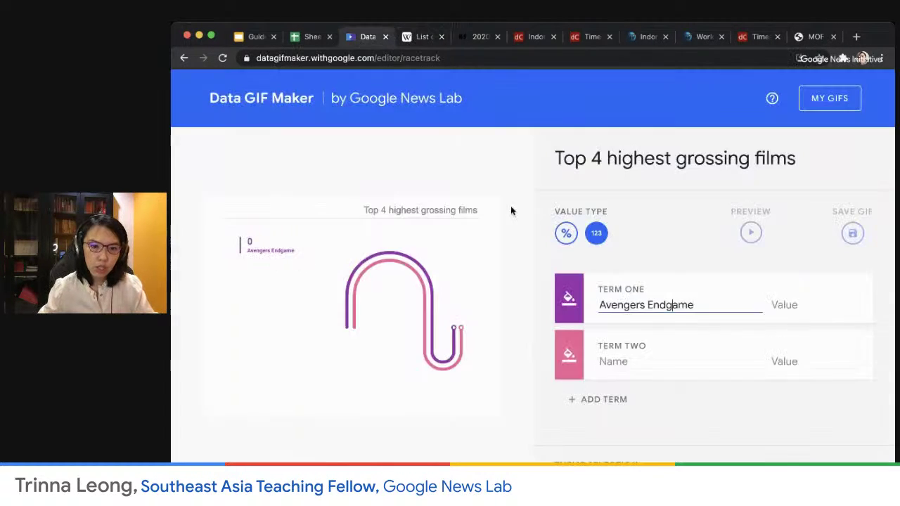
pyautogui.click(364, 37)
pyautogui.click(624, 359)
pyautogui.write('Avatar')
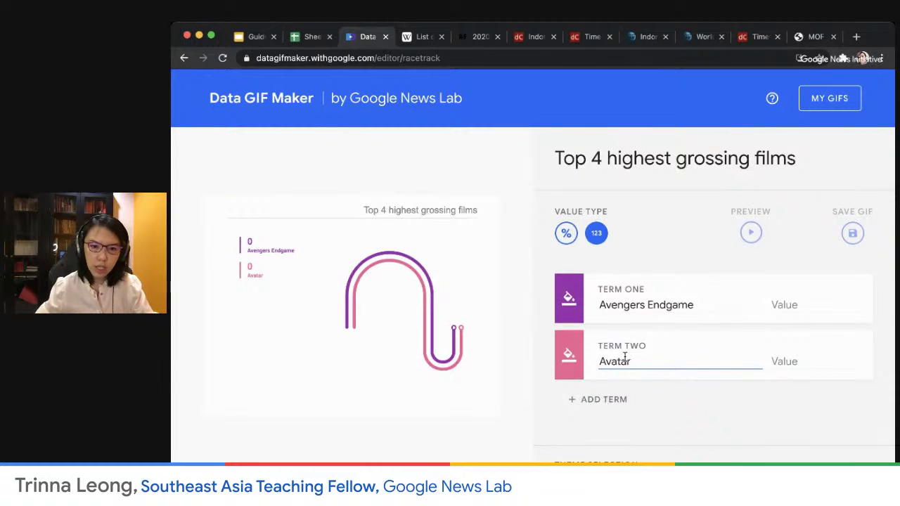
pyautogui.click(623, 399)
pyautogui.write('Titanic')
# Step: Add a fourth term named "Star War The Force Awakens"
pyautogui.scroll(-1, 655, 400)
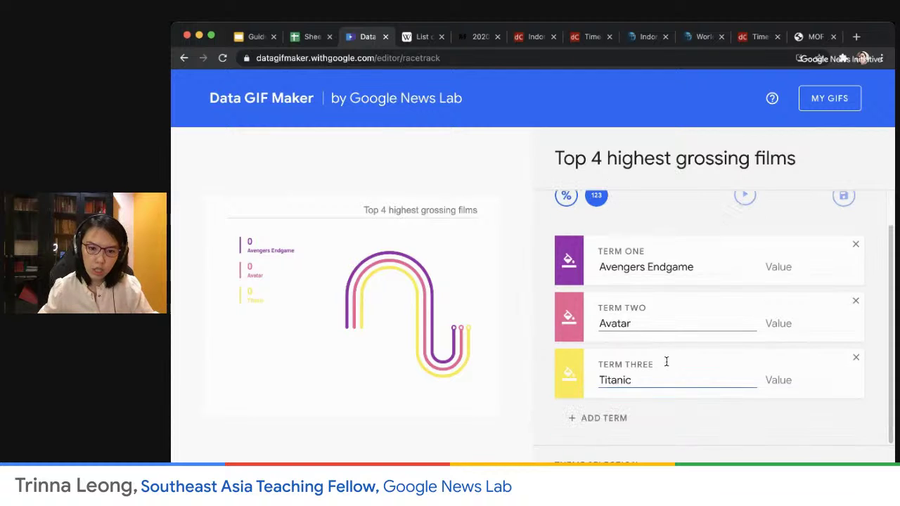
pyautogui.click(614, 417)
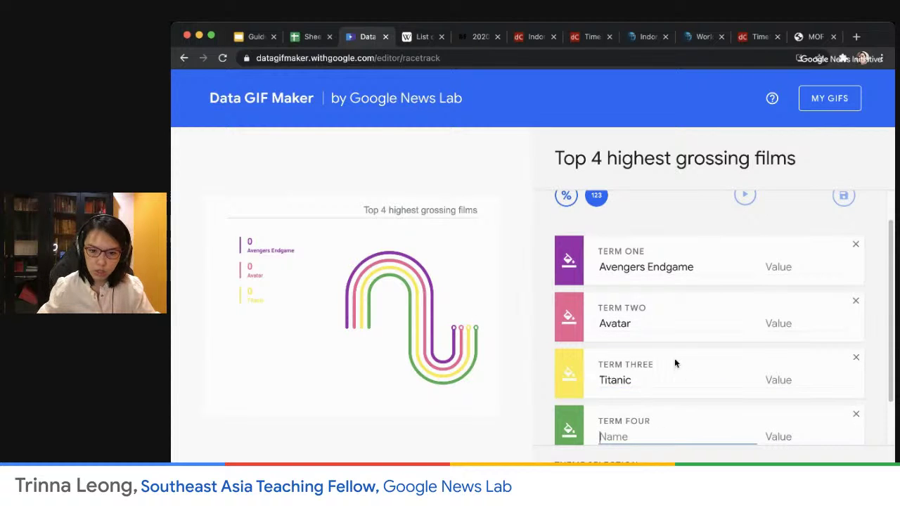
pyautogui.scroll(-2, 674, 363)
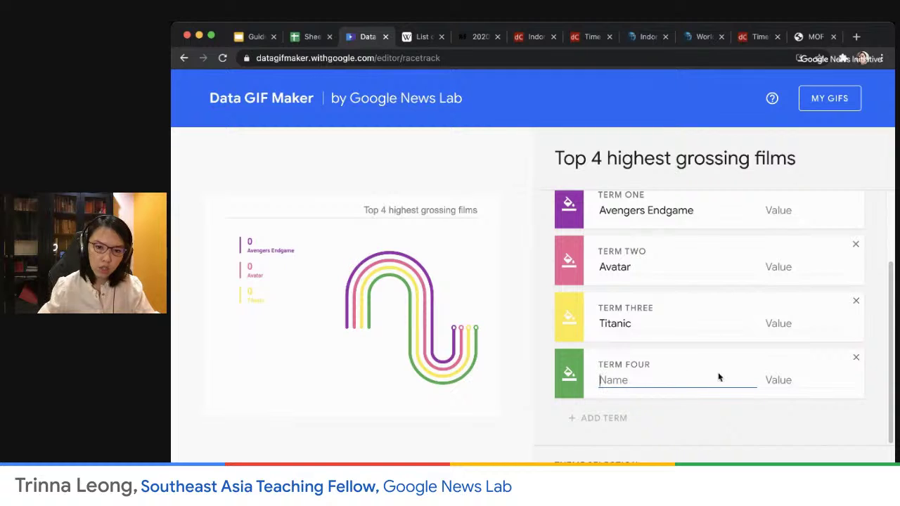
pyautogui.write('Star Wa')
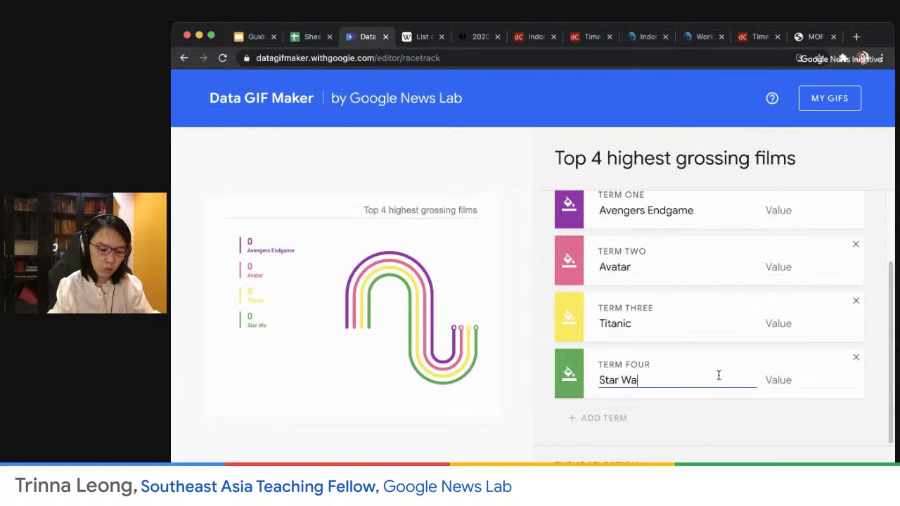
pyautogui.write('r The Force Awakens')
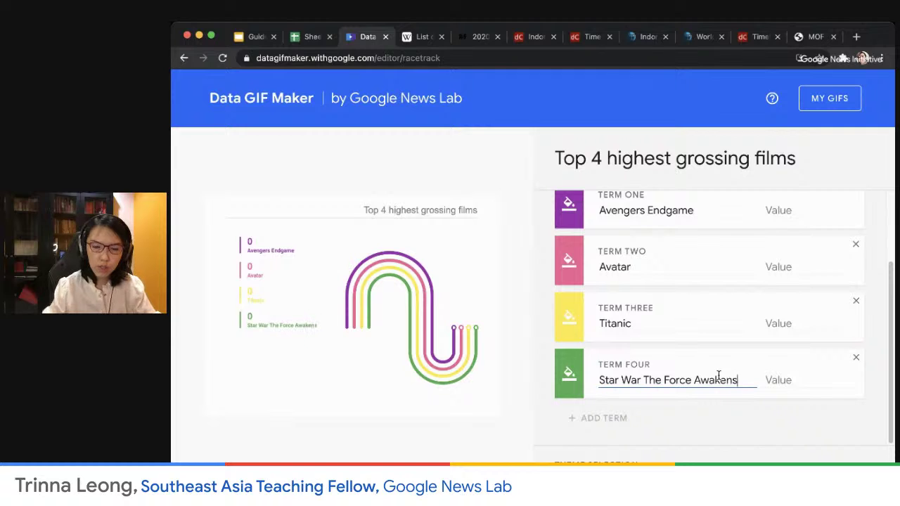
# Step: Change the color of the Avatar term to light blue
pyautogui.click(789, 209)
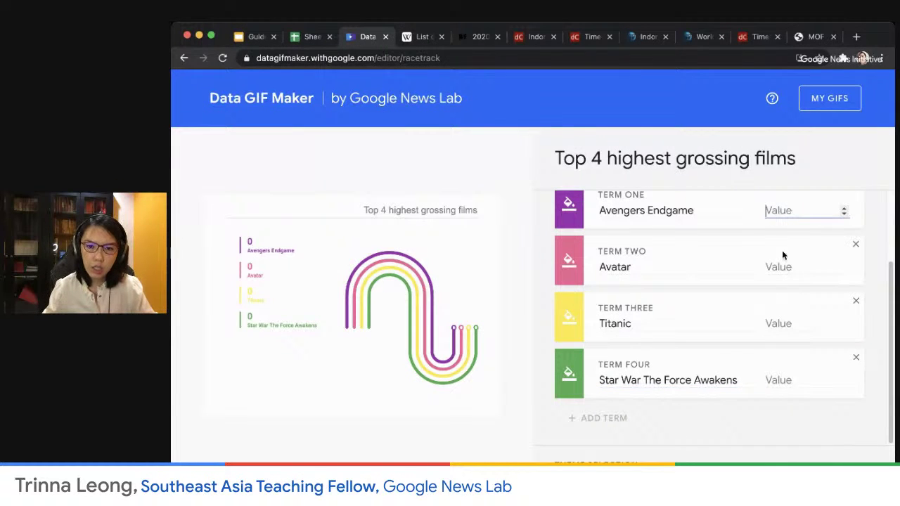
pyautogui.scroll(1, 717, 261)
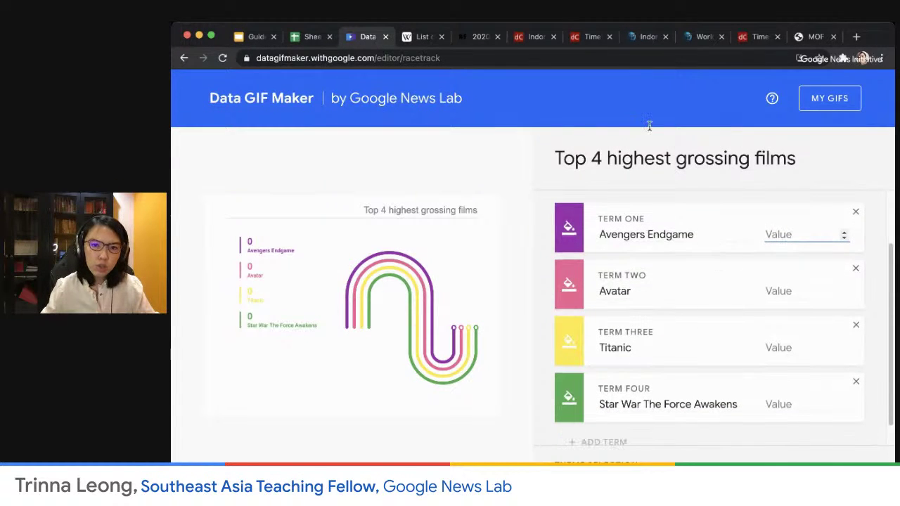
pyautogui.click(569, 227)
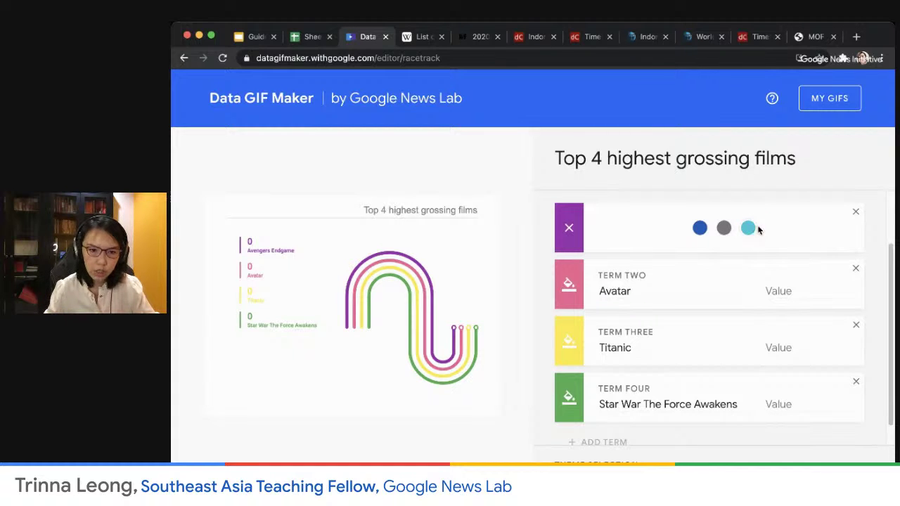
pyautogui.click(569, 284)
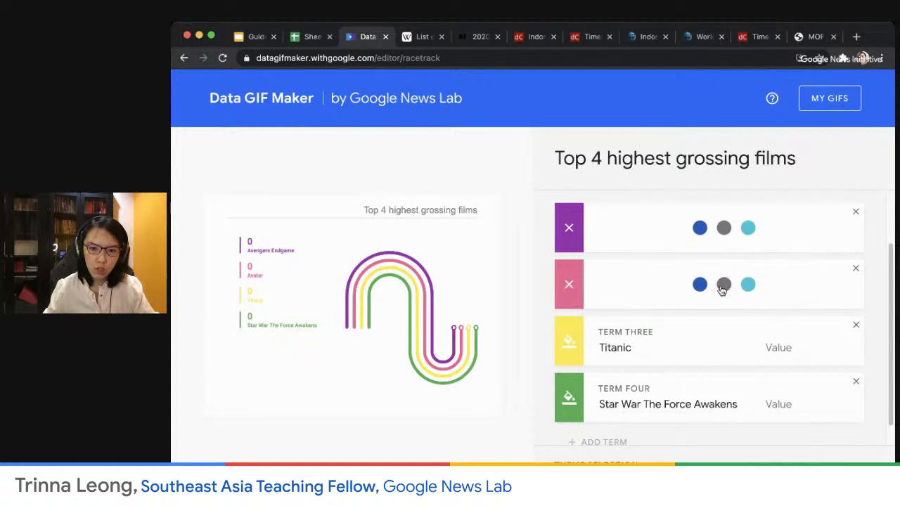
pyautogui.click(723, 285)
pyautogui.click(569, 284)
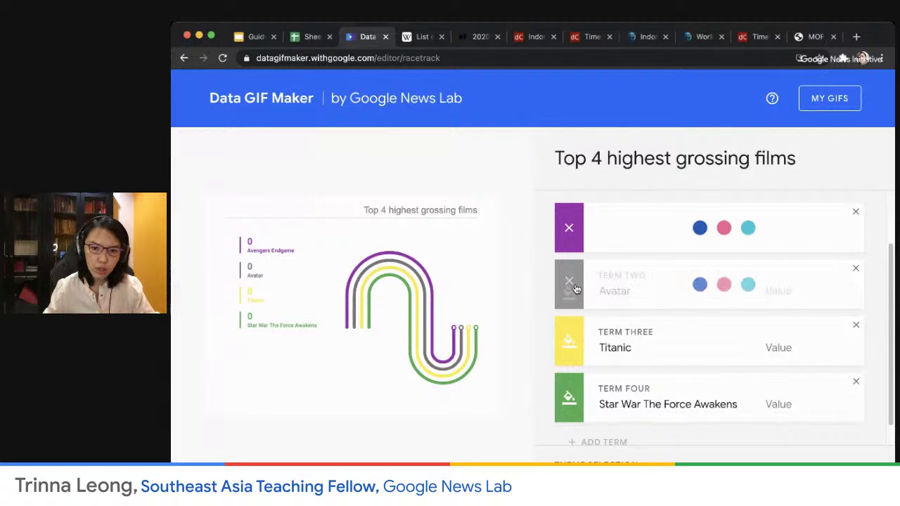
pyautogui.click(748, 284)
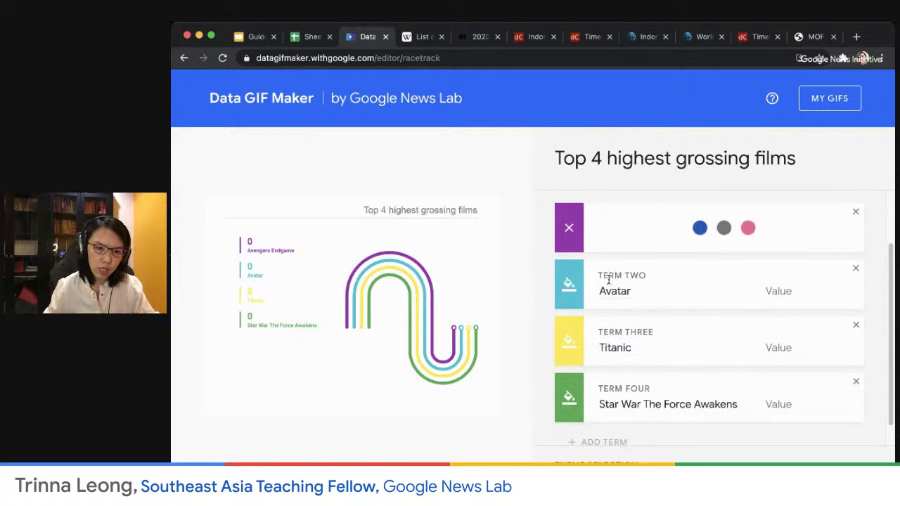
# Step: Change the color of the Titanic term to pink and close the Avengers Endgame term's color choices
pyautogui.click(569, 343)
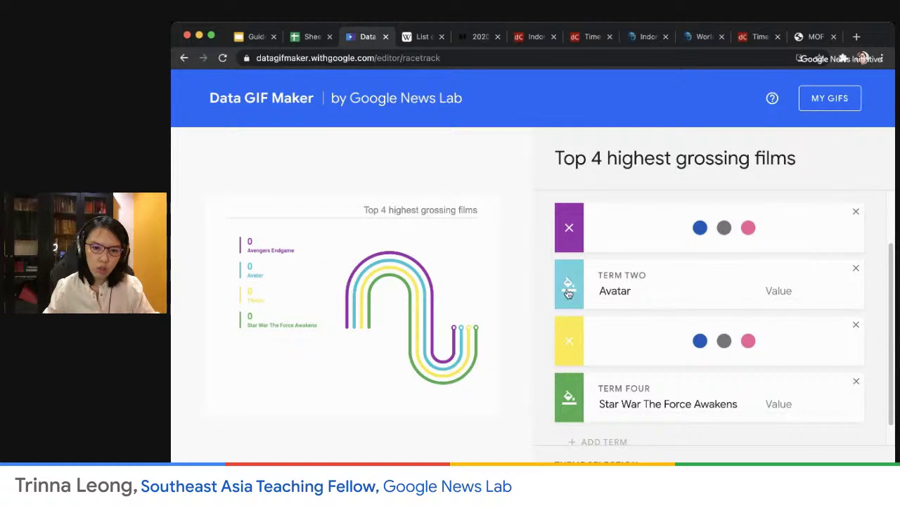
pyautogui.click(747, 341)
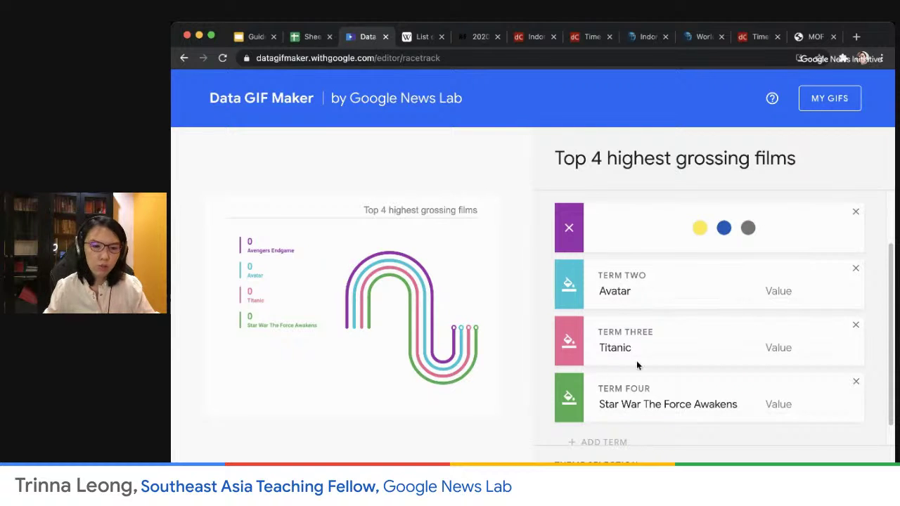
pyautogui.click(583, 237)
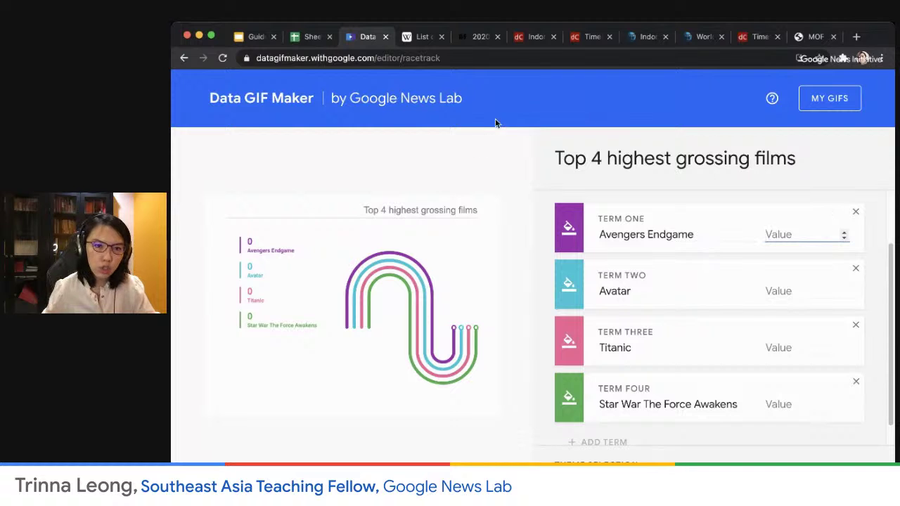
pyautogui.click(421, 38)
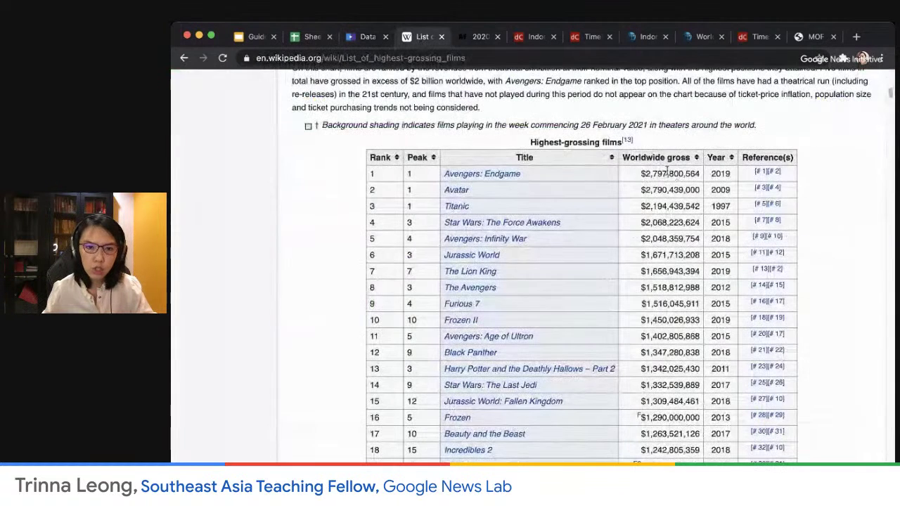
pyautogui.moveTo(645, 173); pyautogui.dragTo(658, 174)
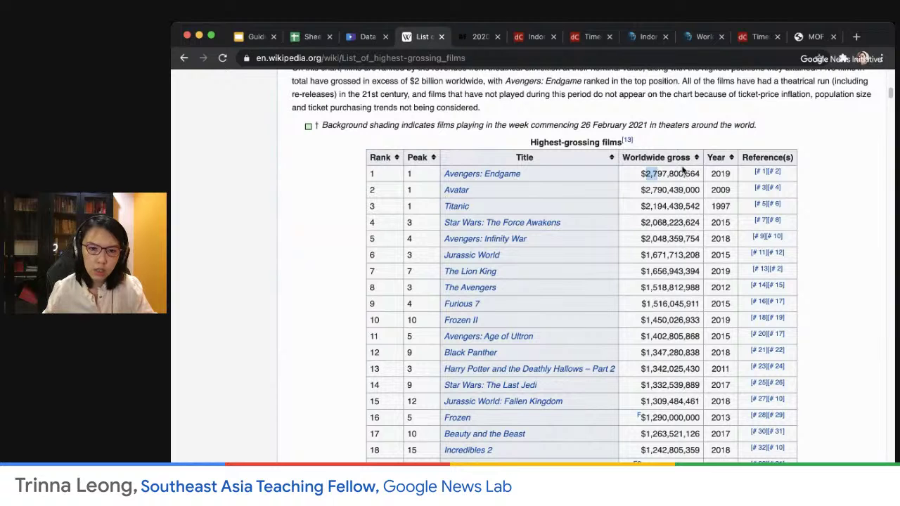
pyautogui.click(648, 171)
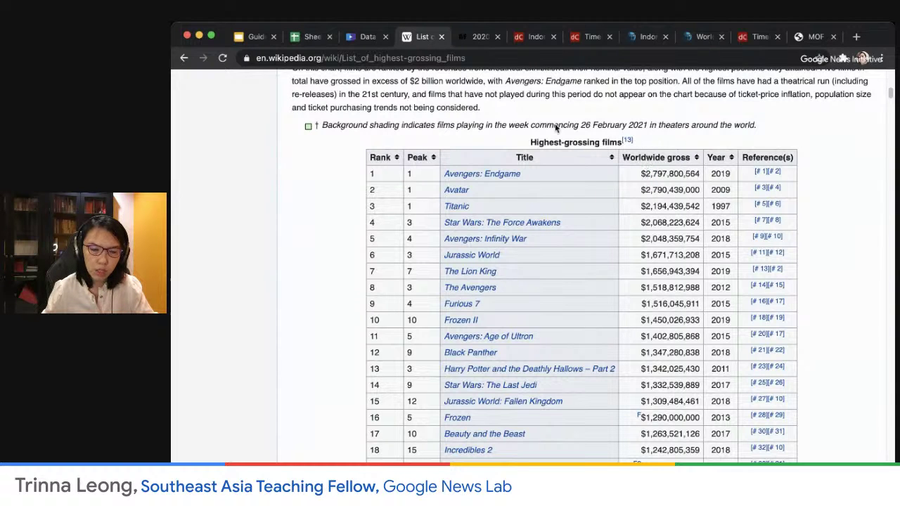
pyautogui.click(357, 40)
pyautogui.click(800, 161)
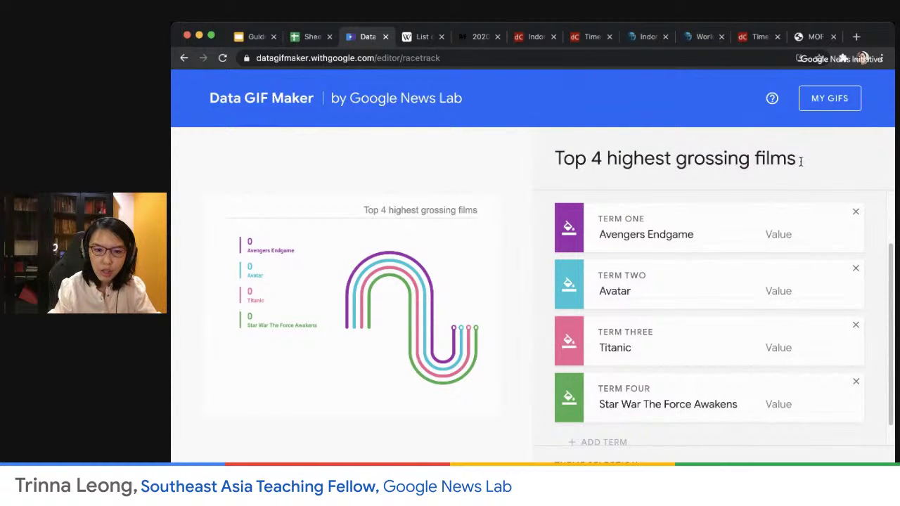
pyautogui.click(799, 233)
pyautogui.click(421, 41)
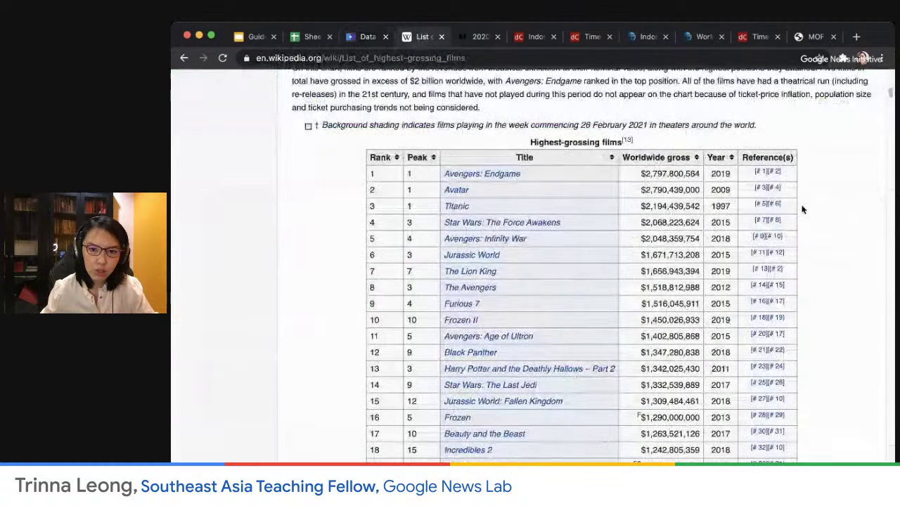
pyautogui.moveTo(643, 174); pyautogui.dragTo(696, 175)
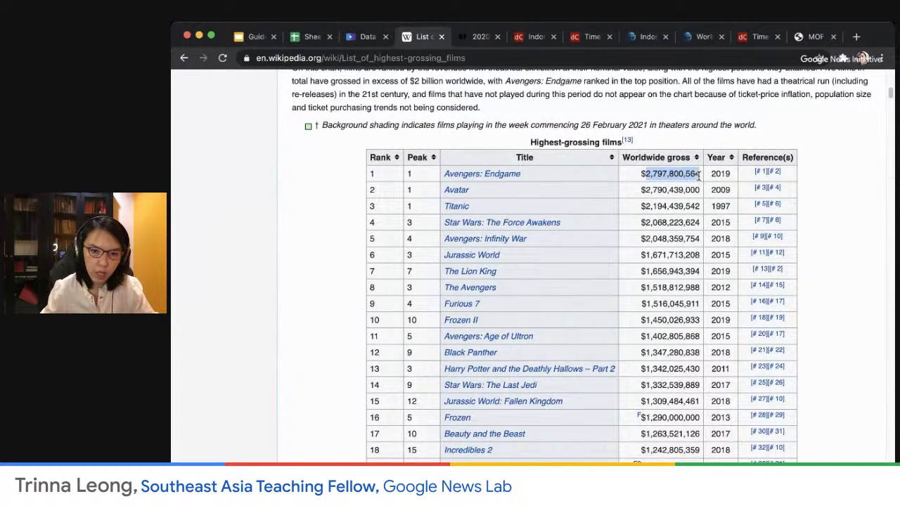
pyautogui.click(380, 44)
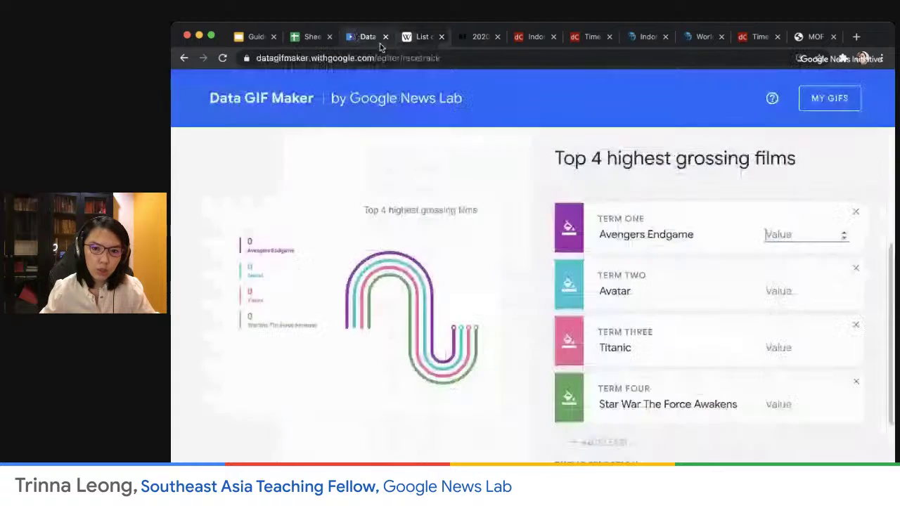
pyautogui.hotkey('ctrl', 'v')
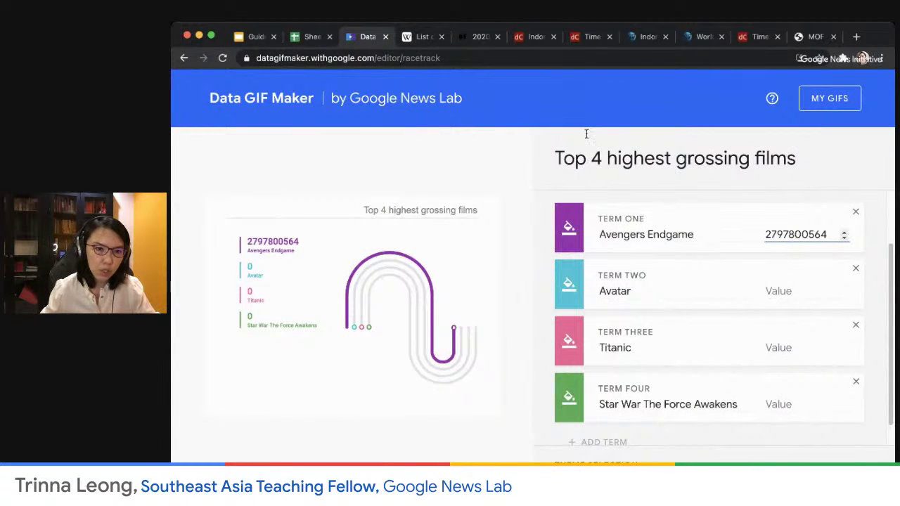
pyautogui.click(421, 41)
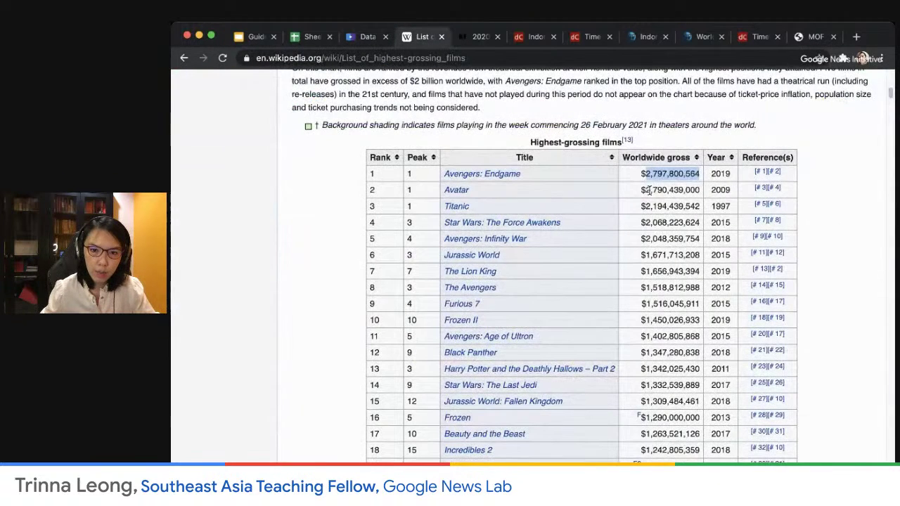
pyautogui.moveTo(645, 190); pyautogui.dragTo(699, 190)
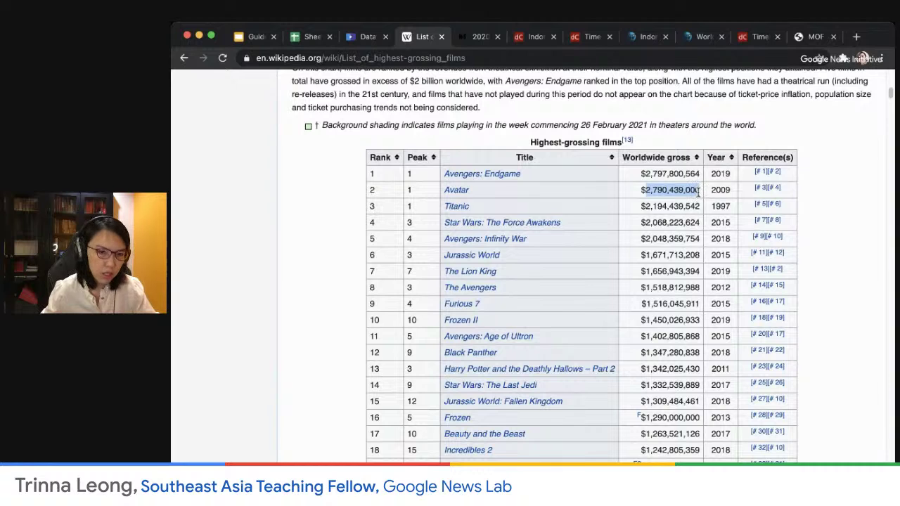
pyautogui.click(355, 38)
pyautogui.click(780, 292)
pyautogui.hotkey('ctrl', 'v')
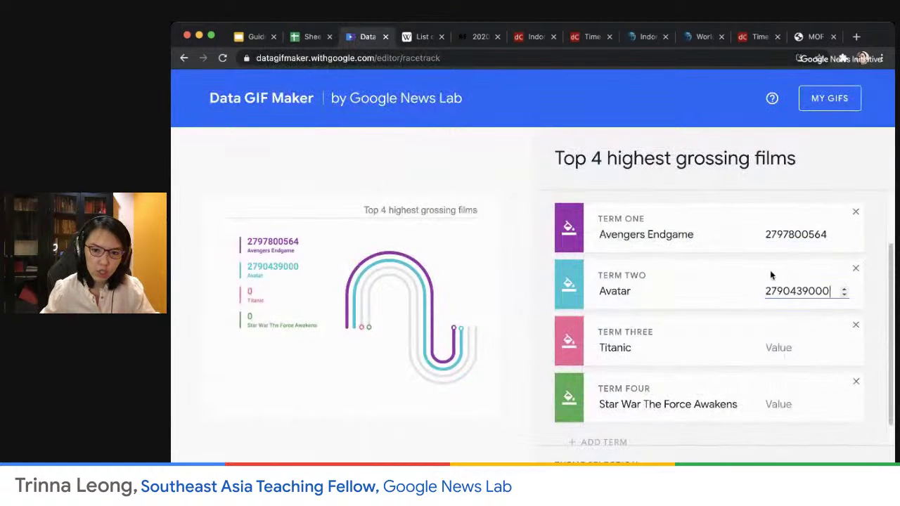
pyautogui.click(425, 42)
pyautogui.moveTo(644, 206); pyautogui.dragTo(706, 210)
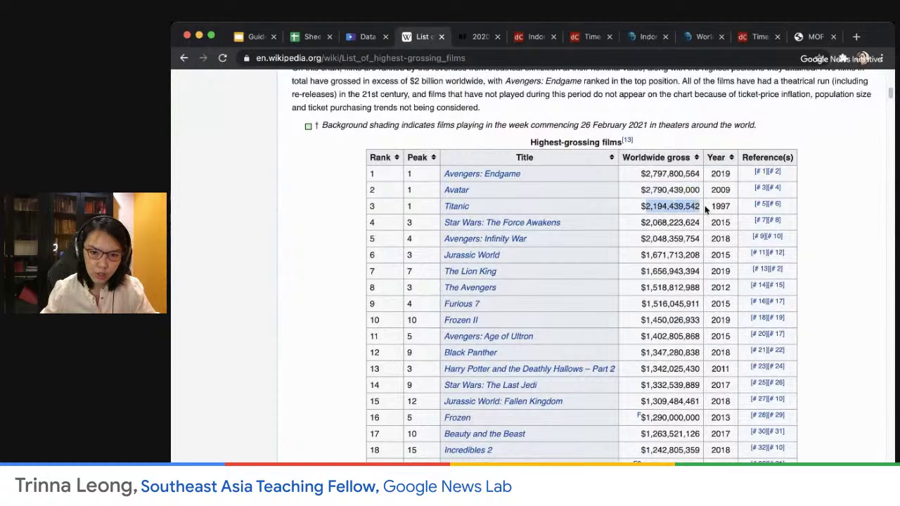
pyautogui.click(356, 40)
pyautogui.click(794, 346)
pyautogui.press('super+v')
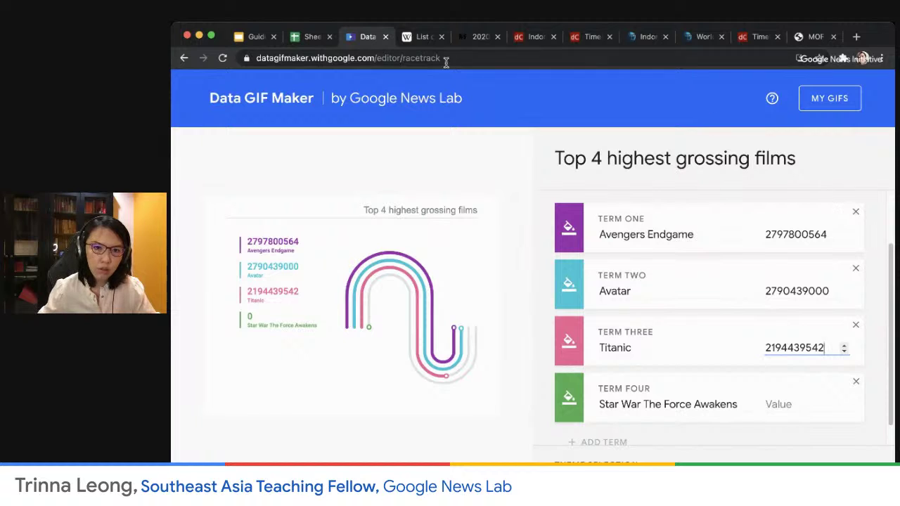
pyautogui.click(422, 36)
pyautogui.moveTo(646, 223); pyautogui.dragTo(692, 225)
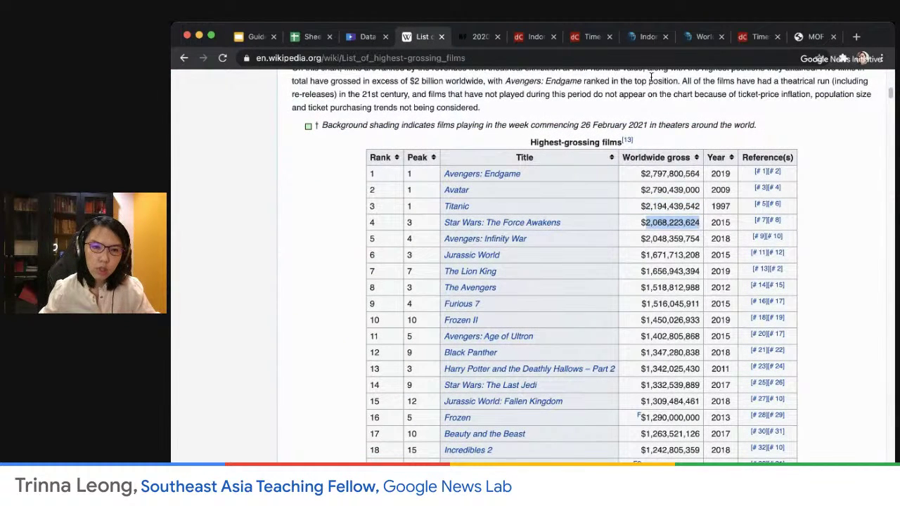
pyautogui.click(367, 37)
pyautogui.click(786, 404)
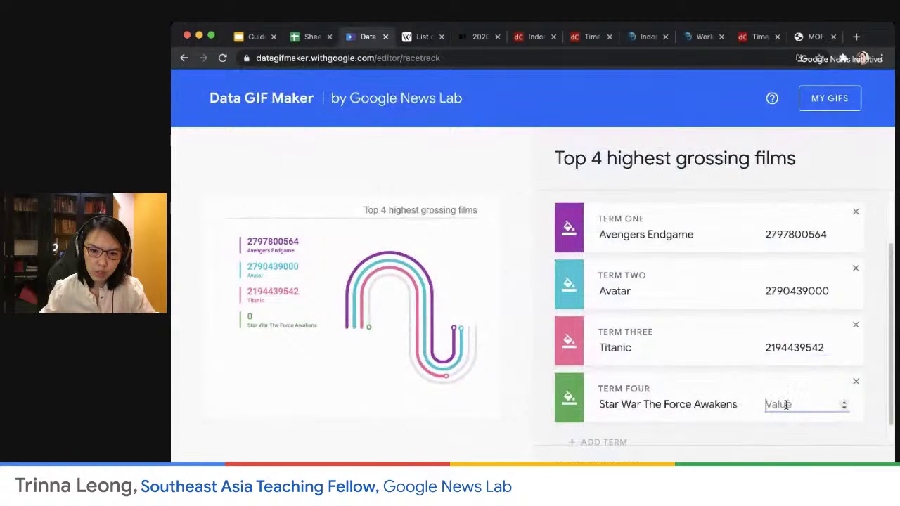
pyautogui.hotkey('ctrl', 'v')
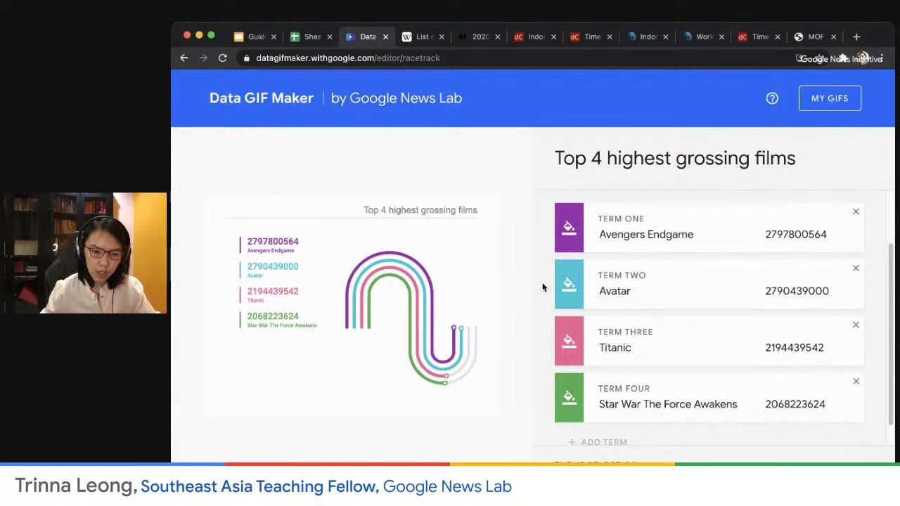
# Step: Preview the racetrack animation and save the GIF in low quality (LQ)
pyautogui.scroll(-1, 541, 284)
pyautogui.scroll(2, 552, 309)
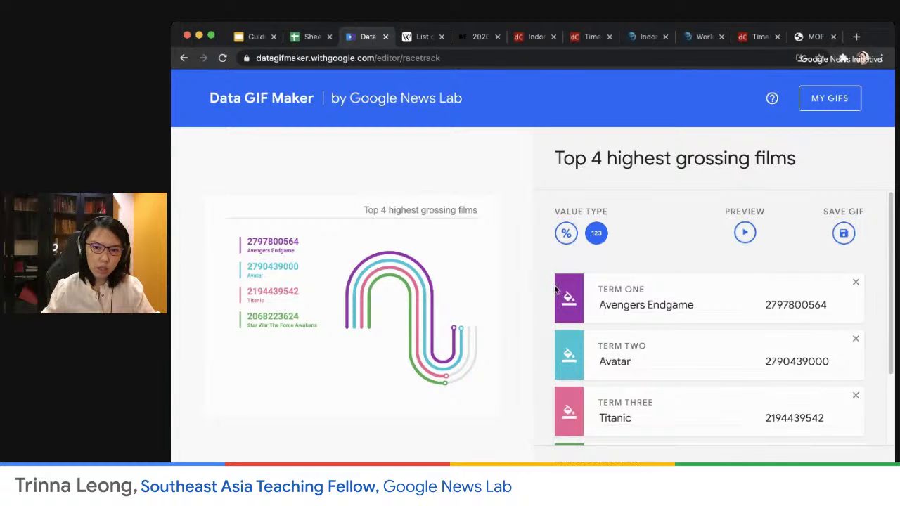
pyautogui.click(746, 234)
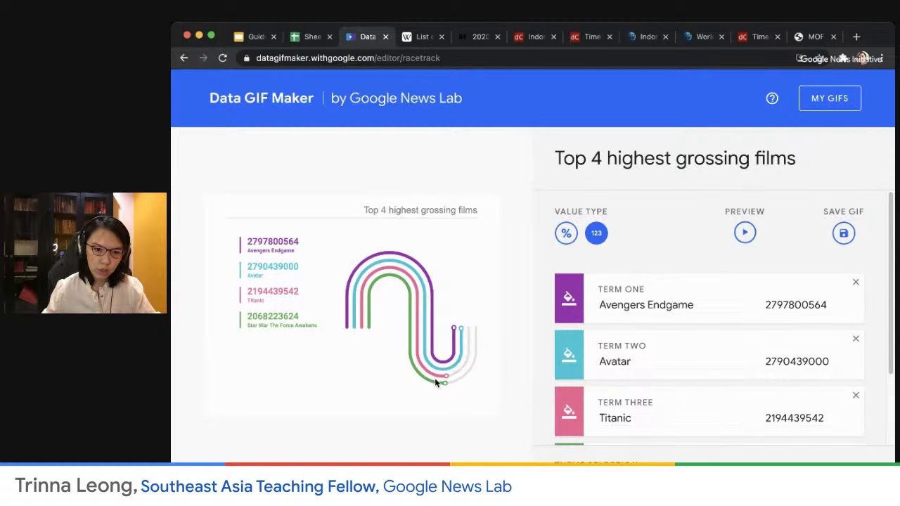
pyautogui.moveTo(851, 238)
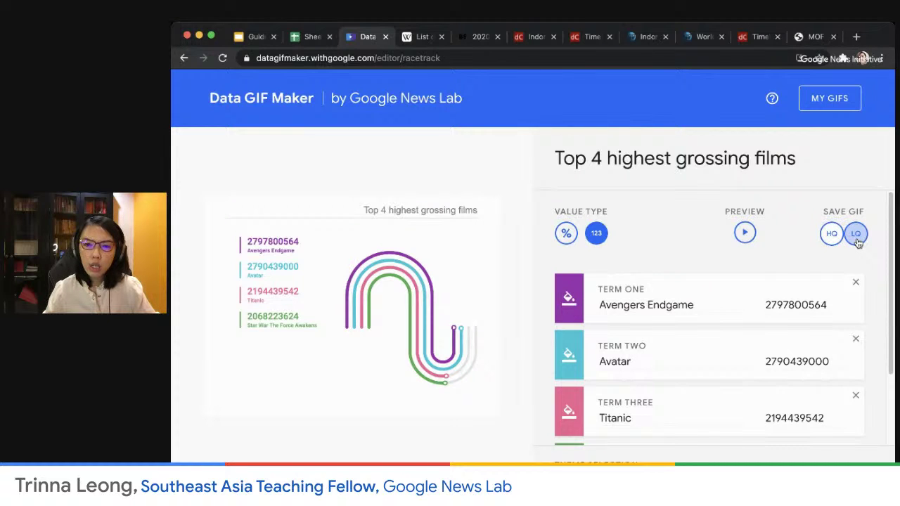
pyautogui.click(859, 236)
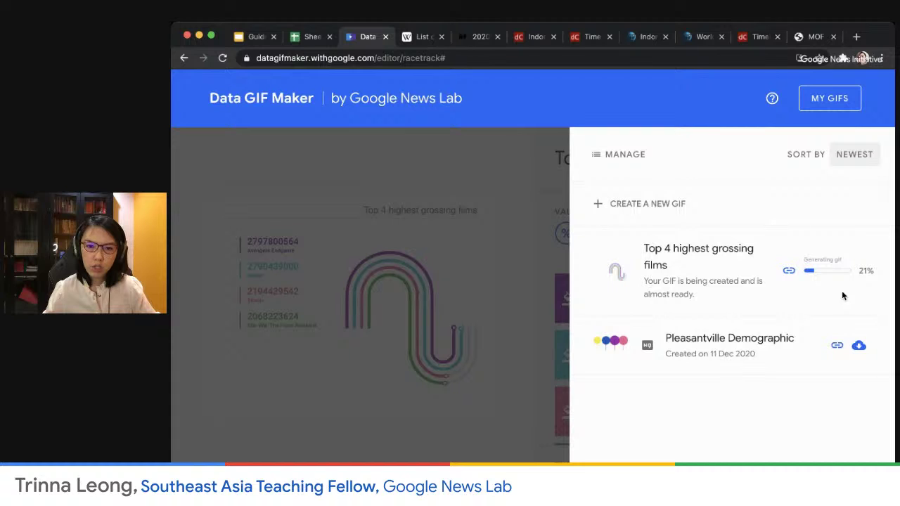
# Step: Open the downloadable Pleasantville Demographic GIF, select its web address, and return to the list of saved GIFs
pyautogui.click(859, 347)
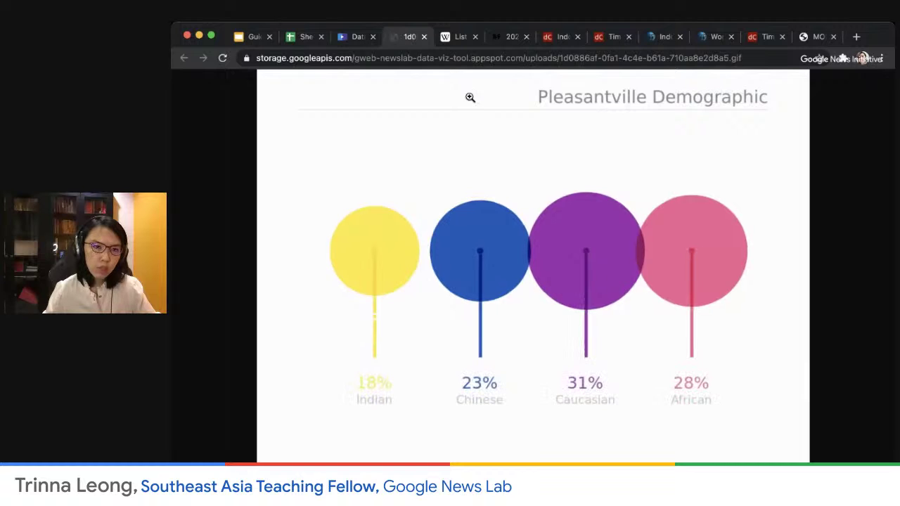
pyautogui.click(516, 59)
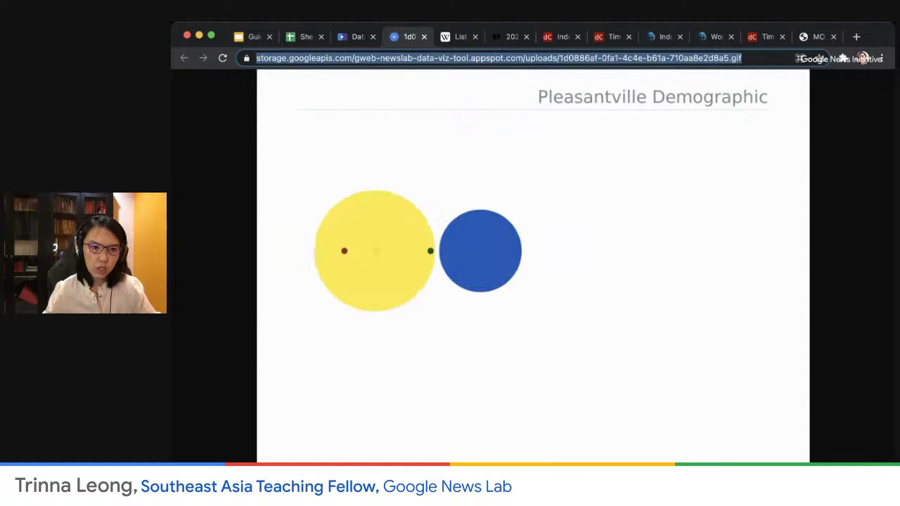
pyautogui.click(354, 38)
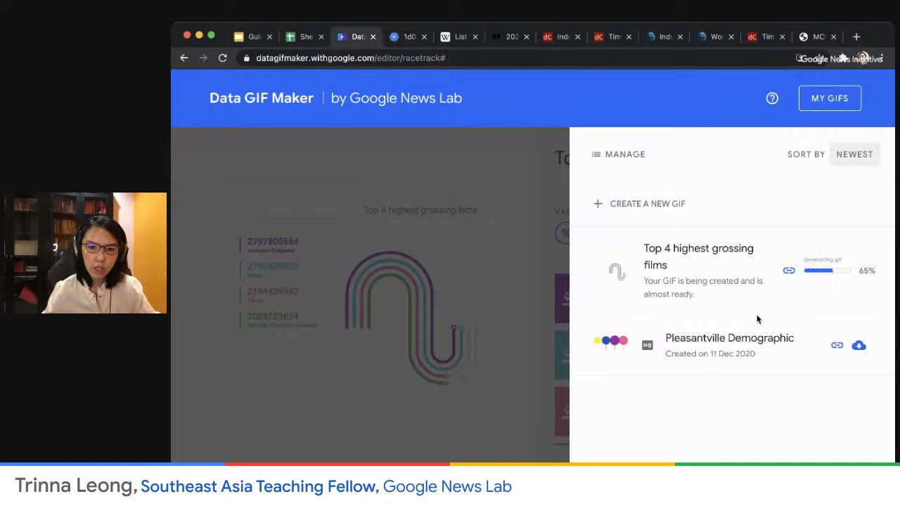
# Step: Open the share link page of the Pleasantville Demographic GIF, select its web address, and go back to the racetrack editor
pyautogui.click(837, 347)
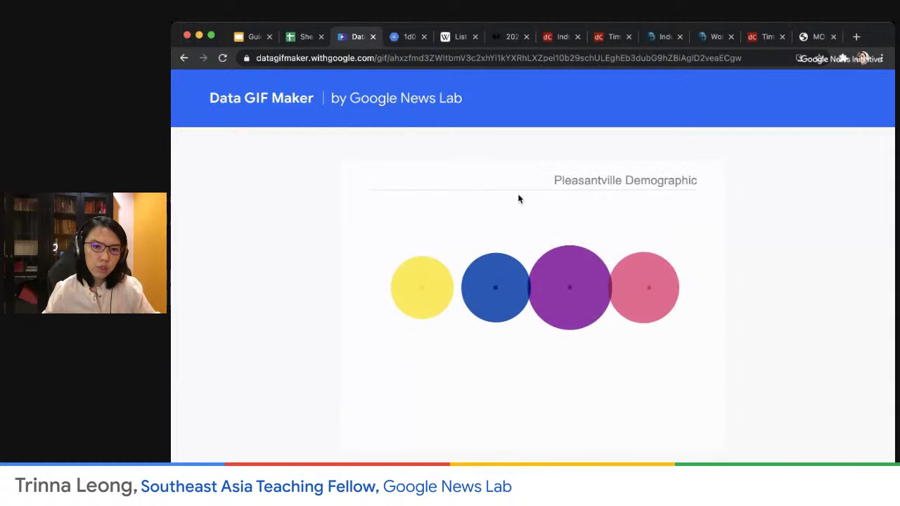
pyautogui.click(646, 59)
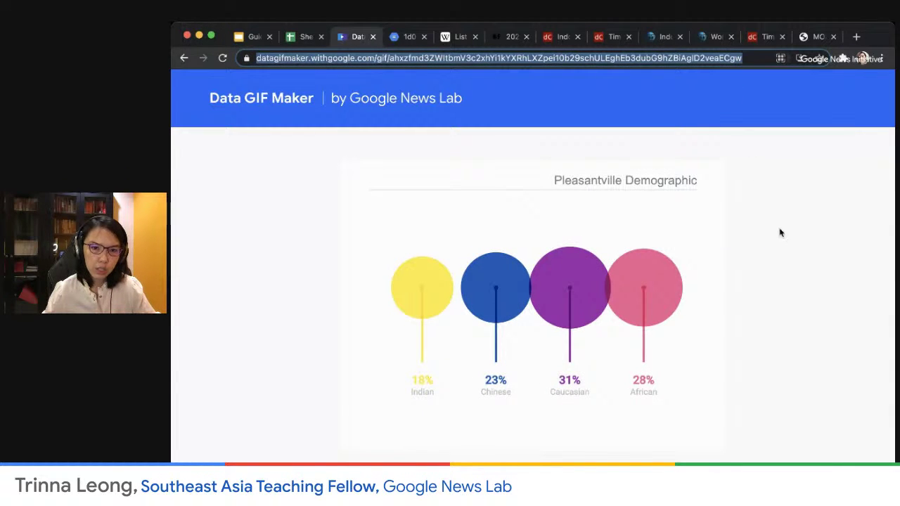
pyautogui.click(304, 36)
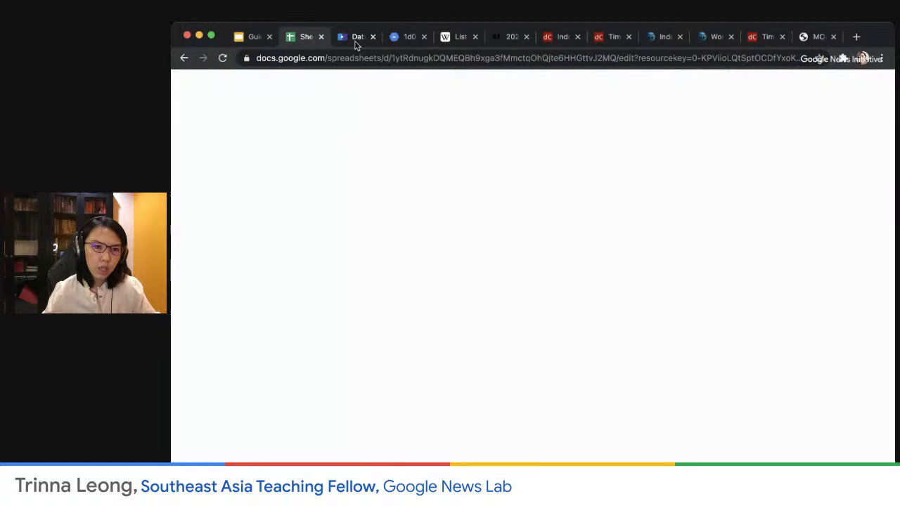
pyautogui.click(355, 37)
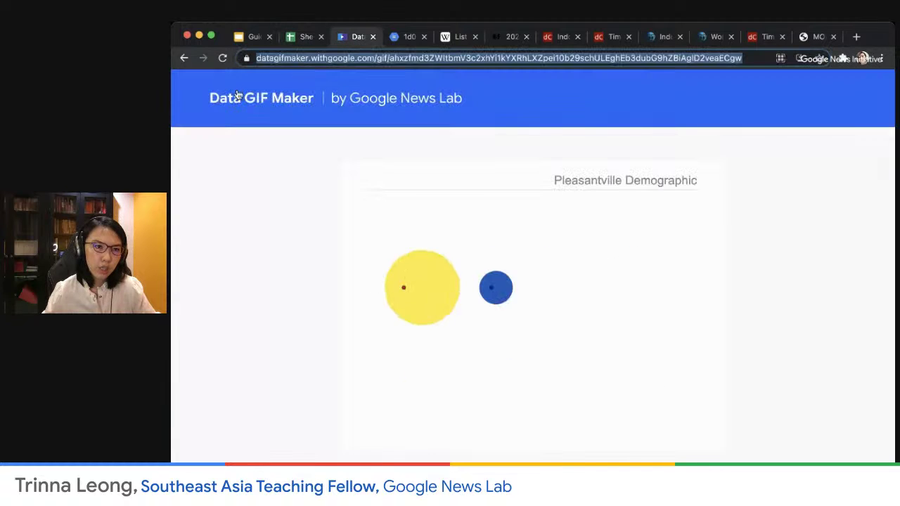
pyautogui.click(184, 58)
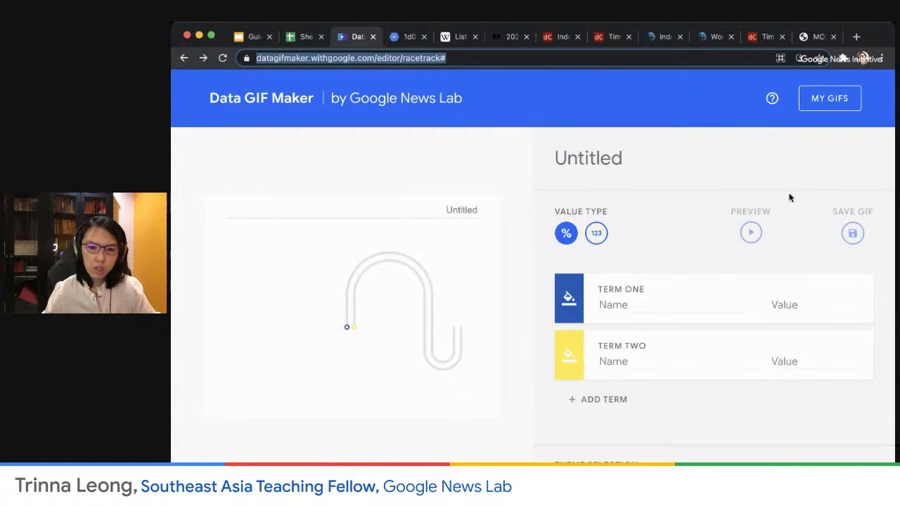
# Step: Check the list of saved GIFs for Top 4 highest grossing films and close the list
pyautogui.click(841, 100)
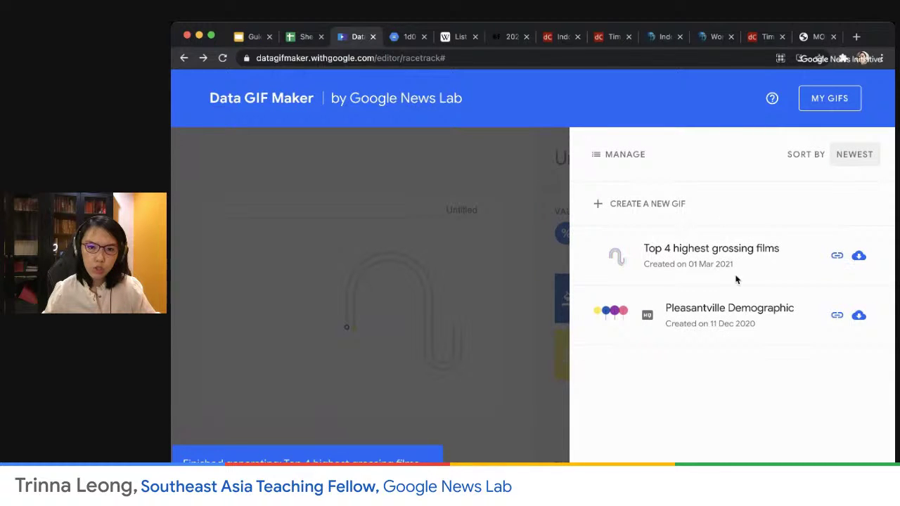
pyautogui.click(597, 159)
pyautogui.click(601, 159)
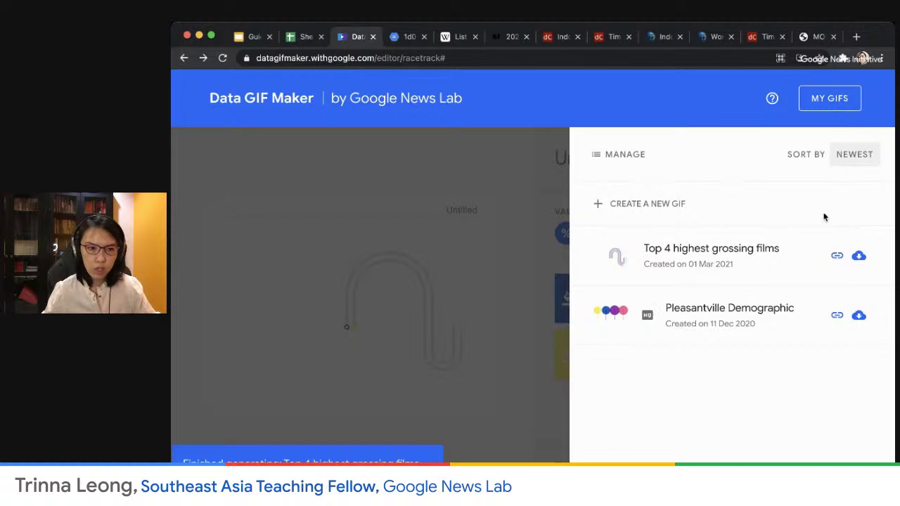
pyautogui.click(436, 163)
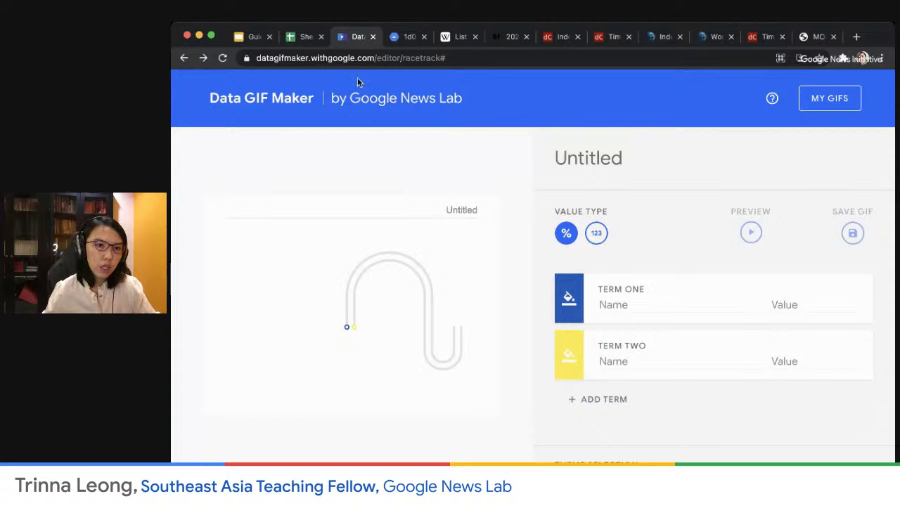
# Step: Switch to the Google Slides presentation and advance two slides from Practice! to the types of charts and graphs in Google Sheets
pyautogui.click(254, 42)
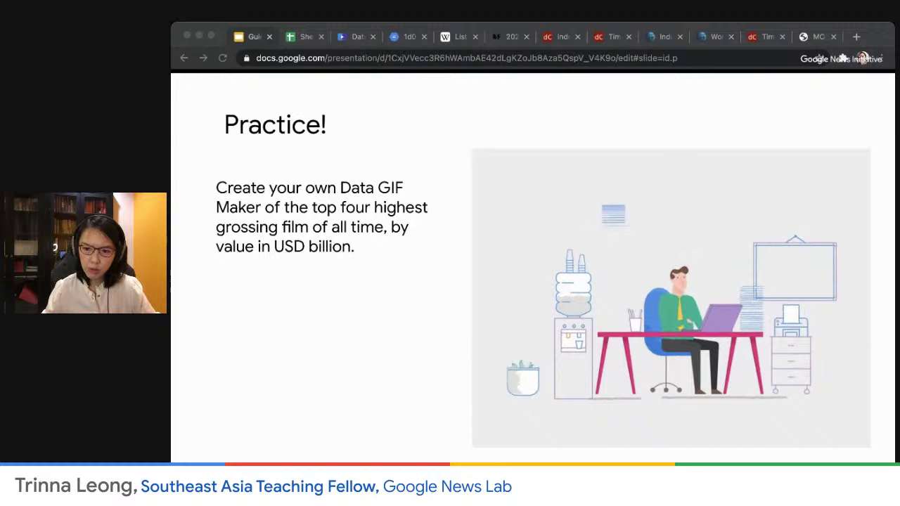
pyautogui.click(471, 303)
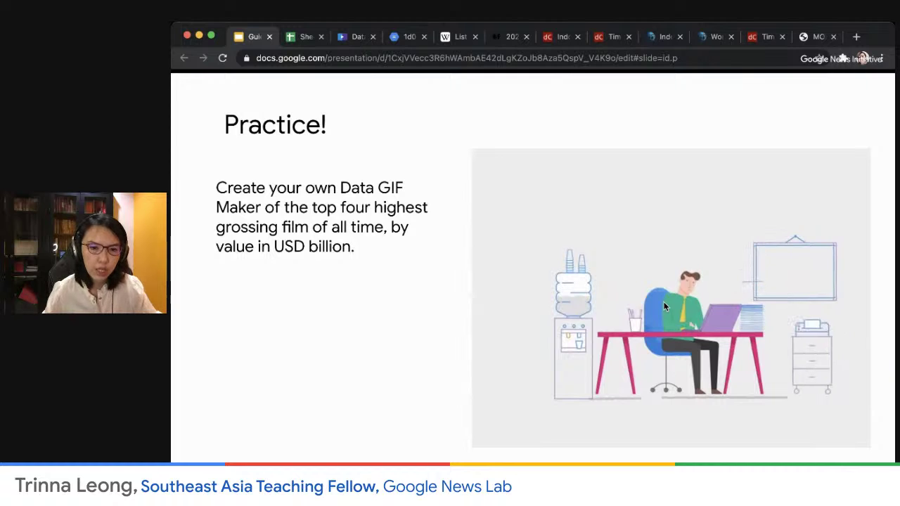
pyautogui.press('Right')
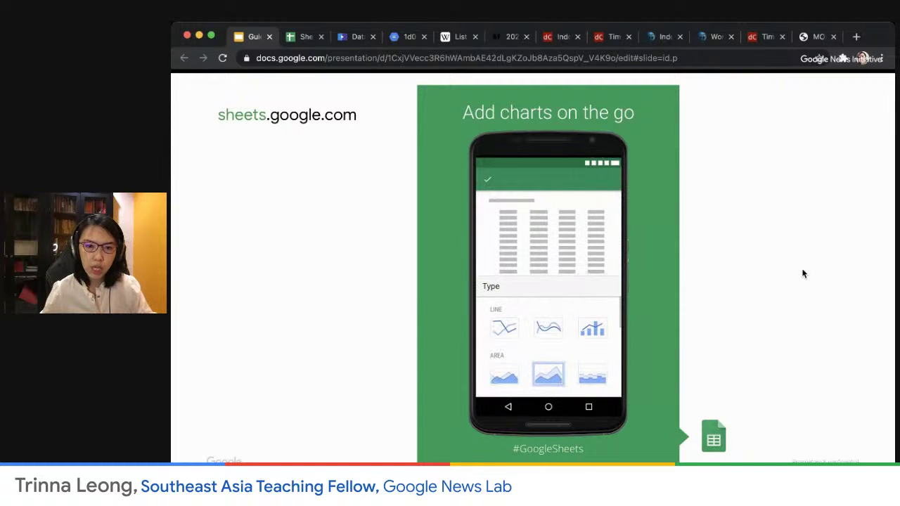
pyautogui.press('Right')
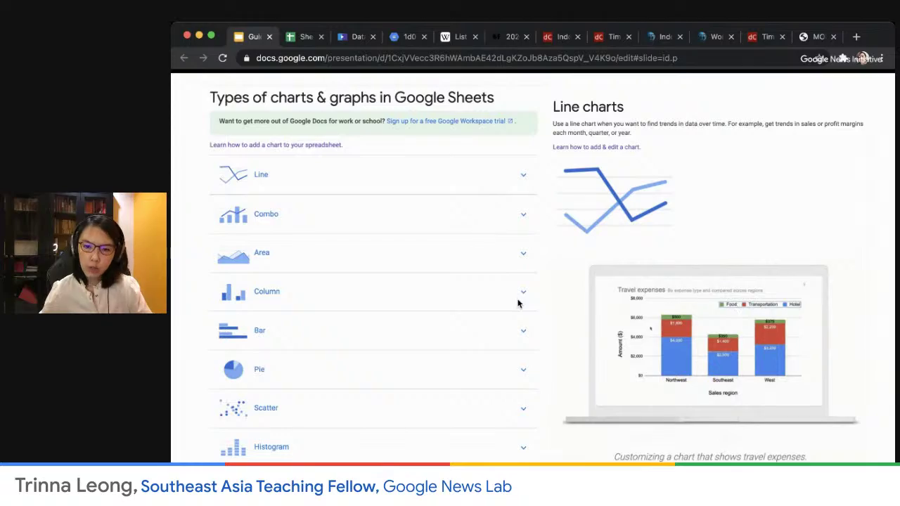
# Step: Advance the presentation past the table-scraping slide to the IMPORTHTML help page slide
pyautogui.press('Right')
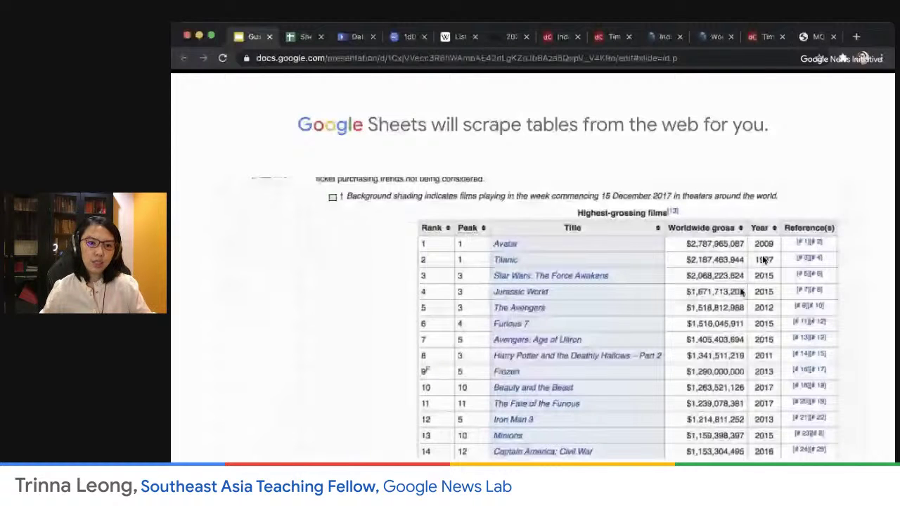
pyautogui.click(826, 267)
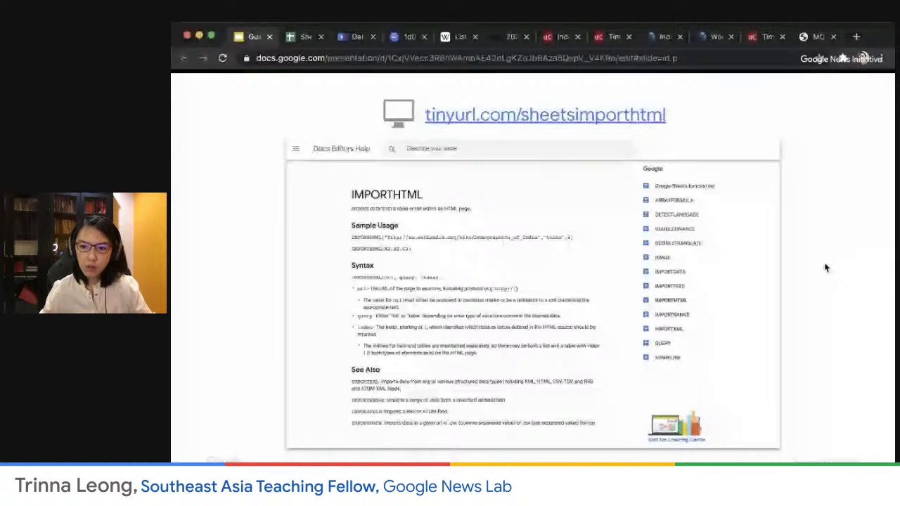
pyautogui.press('super+Tab')
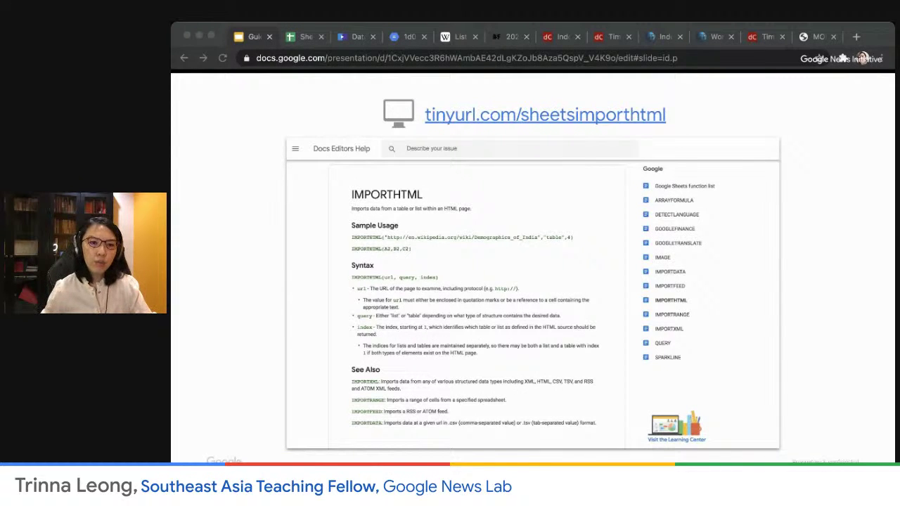
pyautogui.click(532, 147)
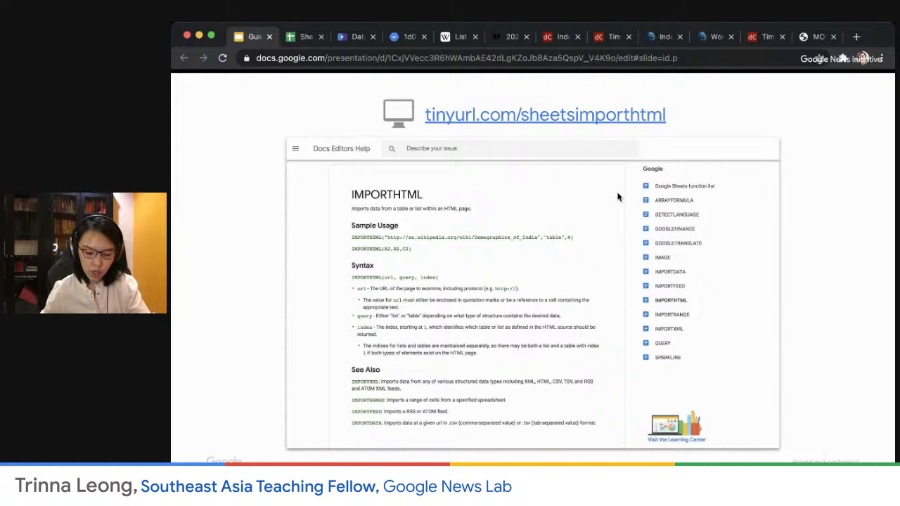
# Step: Show the Other useful functions slide and advance to the RSF Index details slide on the press freedom ranking 2020
pyautogui.press('Right')
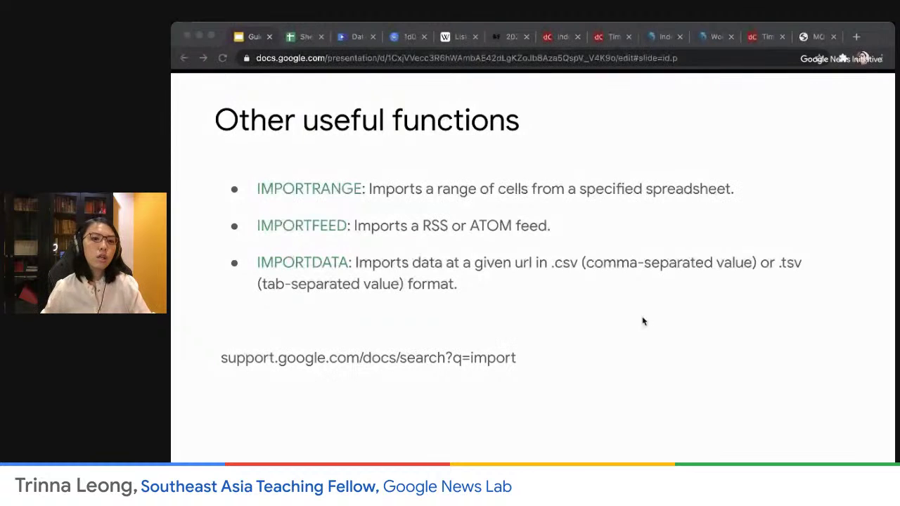
pyautogui.click(589, 305)
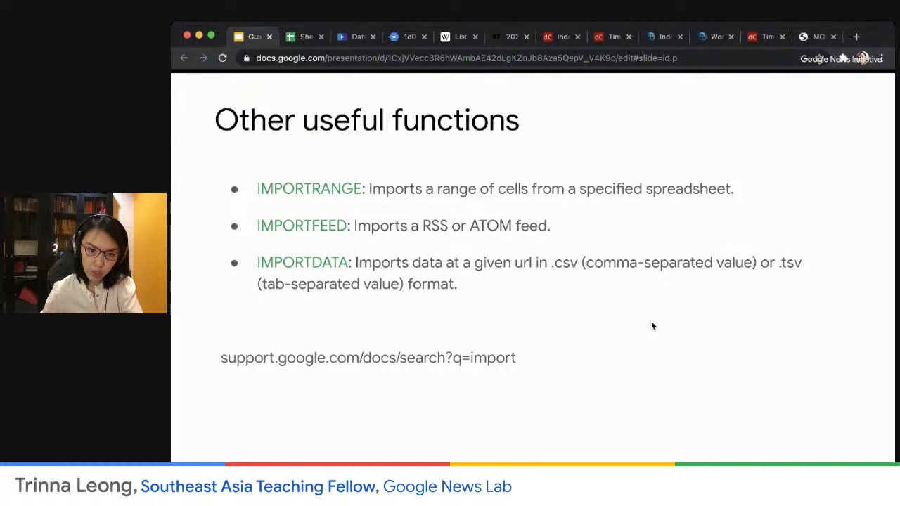
pyautogui.click(705, 319)
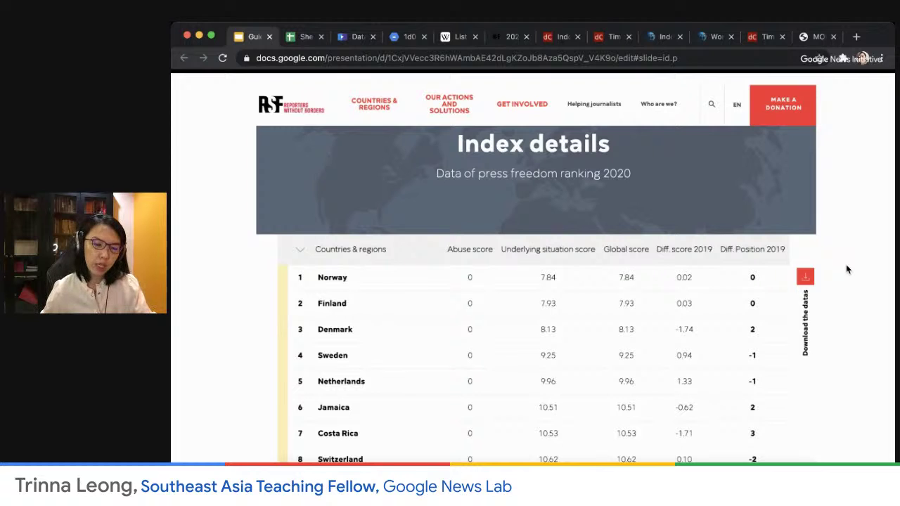
pyautogui.press('Right')
pyautogui.press('Left')
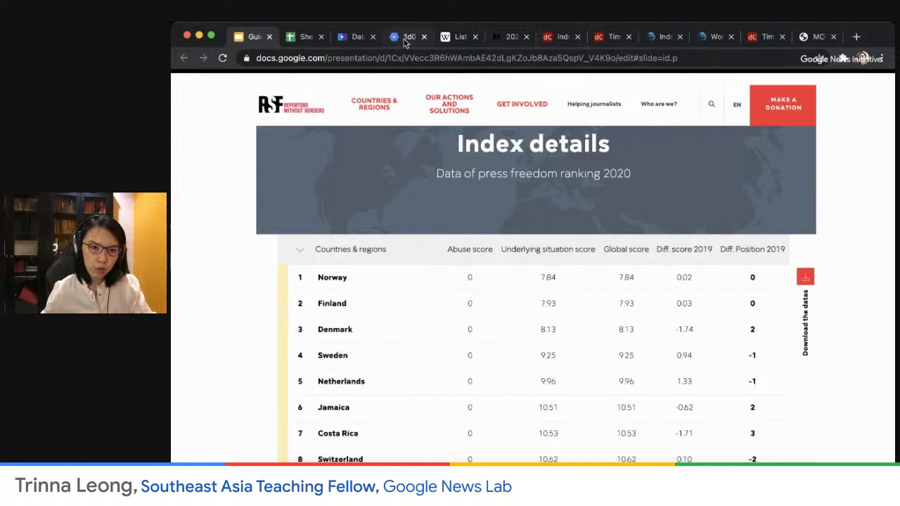
# Step: Switch to the rsf.org ranking table page and examine the columns and country rows of the 2020 press freedom index
pyautogui.click(506, 37)
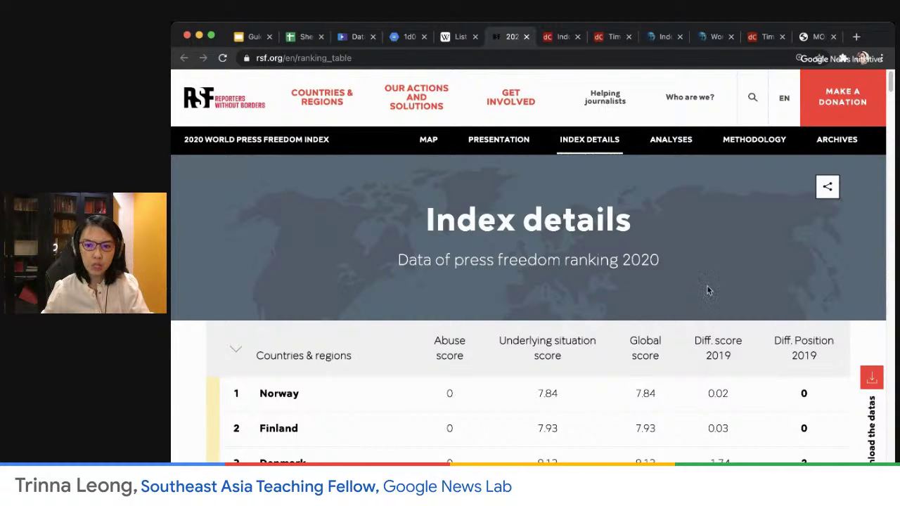
pyautogui.scroll(-2, 715, 293)
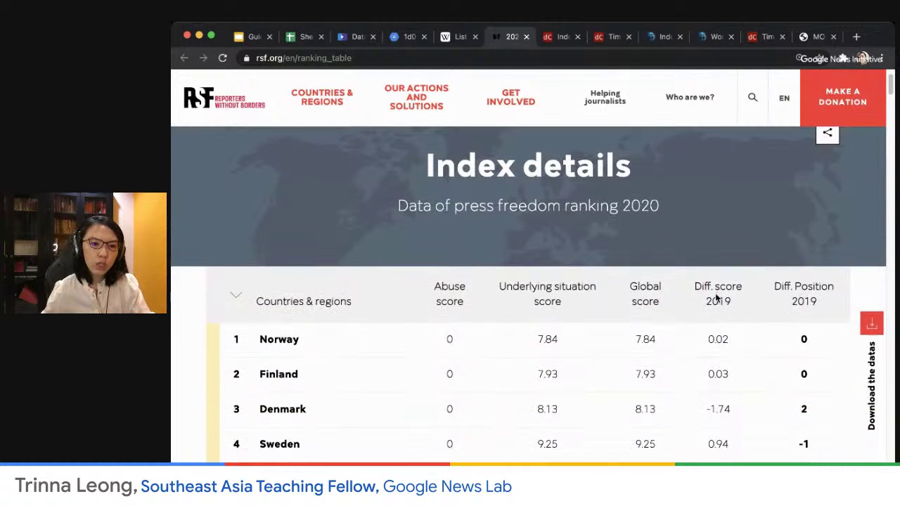
pyautogui.scroll(-2, 715, 299)
pyautogui.moveTo(260, 264); pyautogui.dragTo(610, 430)
pyautogui.click(590, 319)
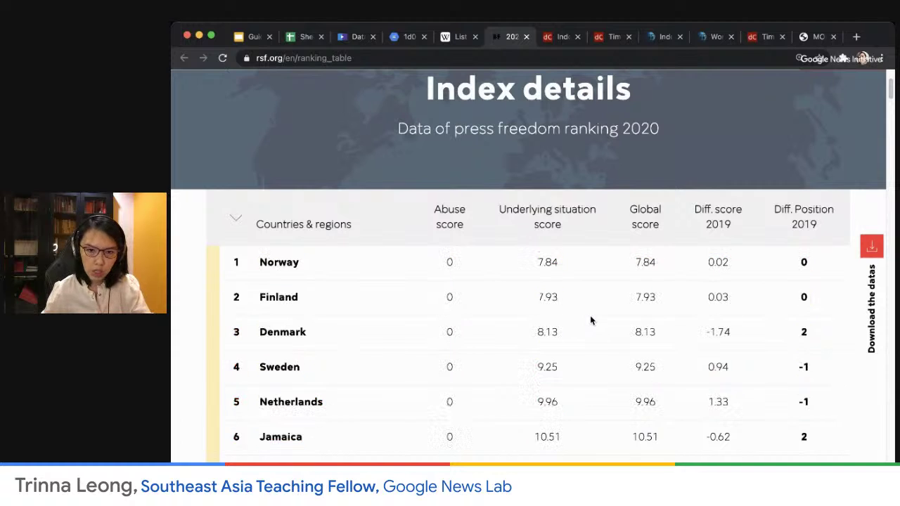
pyautogui.scroll(1, 591, 321)
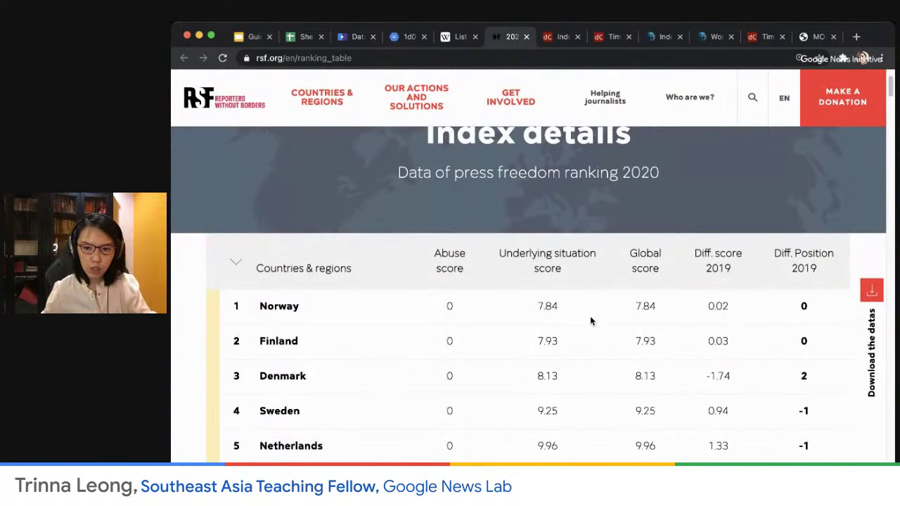
pyautogui.scroll(1, 592, 320)
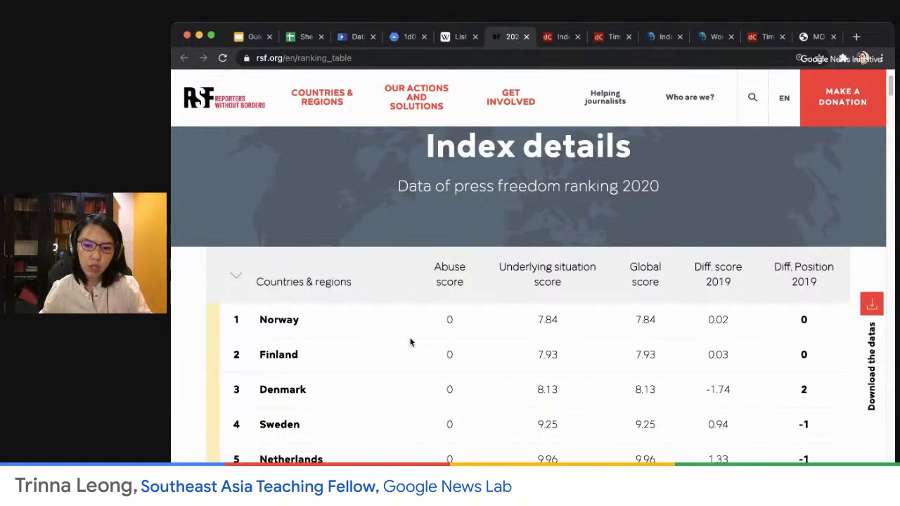
pyautogui.scroll(-1, 422, 353)
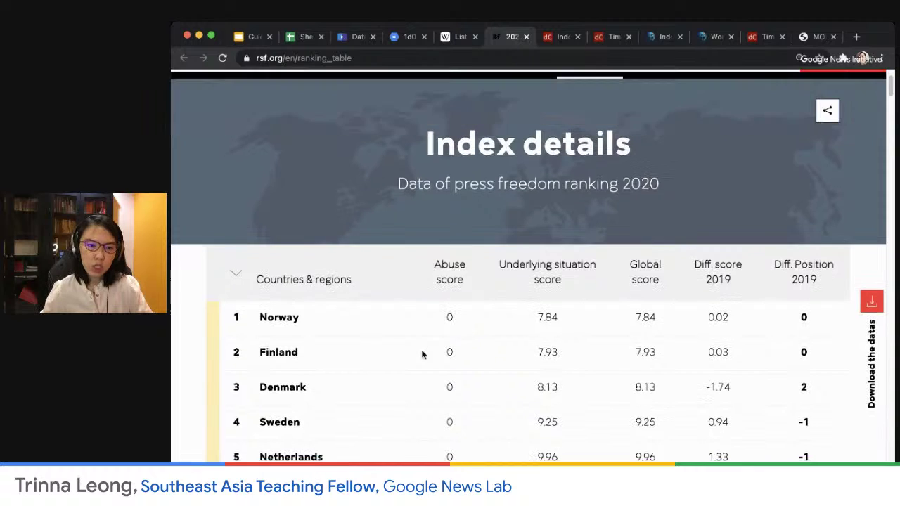
pyautogui.scroll(1, 422, 353)
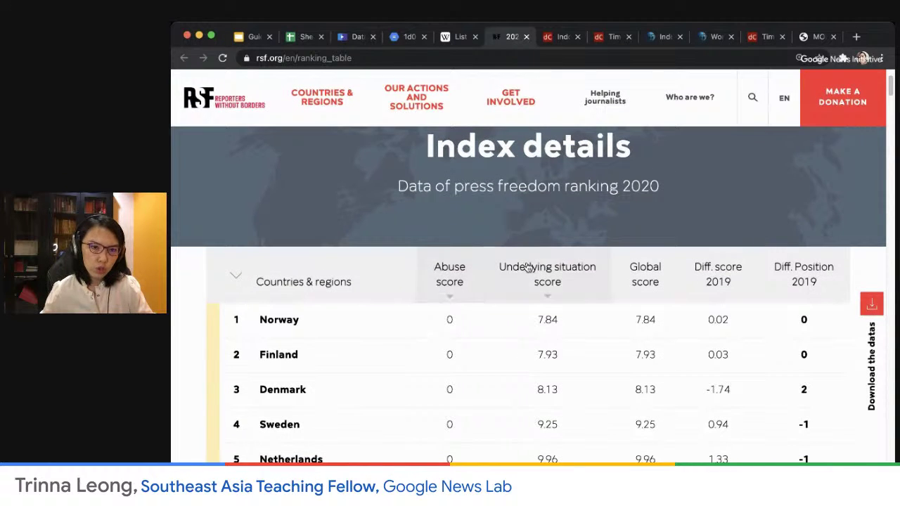
# Step: Switch to the Sheets Chart Test spreadsheet and inspect the existing IMPORTHTML formula in cell A1 without changing it
pyautogui.click(303, 36)
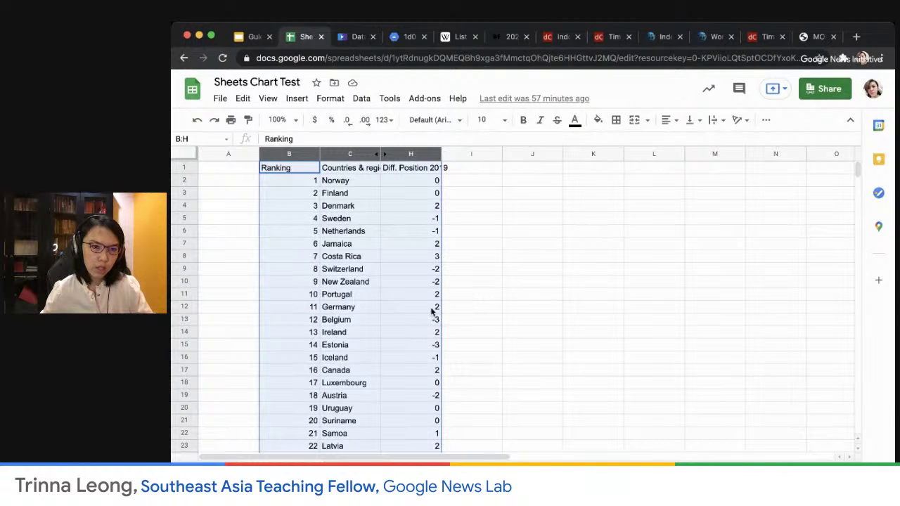
pyautogui.click(540, 182)
pyautogui.click(278, 168)
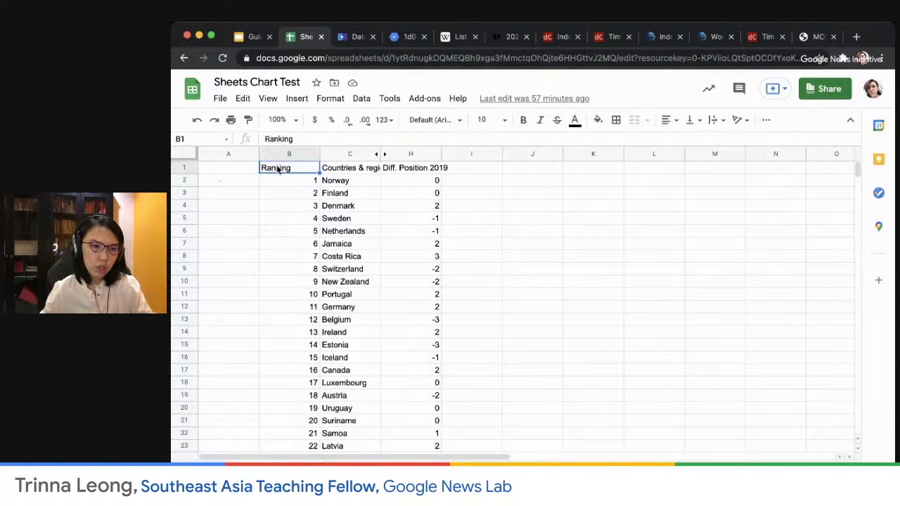
pyautogui.click(237, 169)
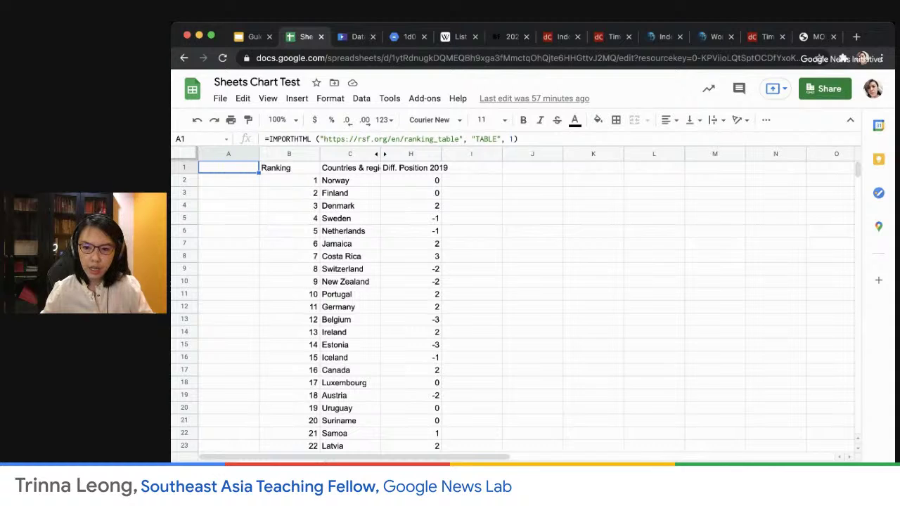
pyautogui.click(289, 139)
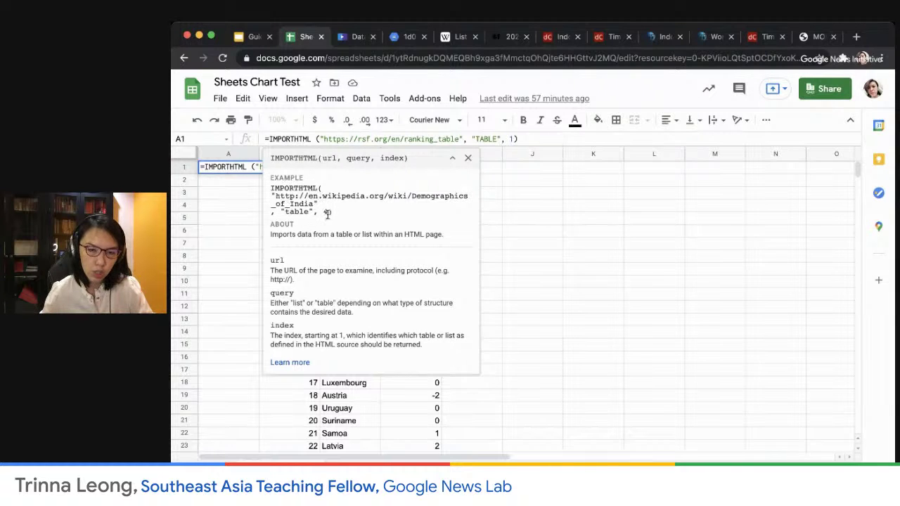
pyautogui.click(601, 172)
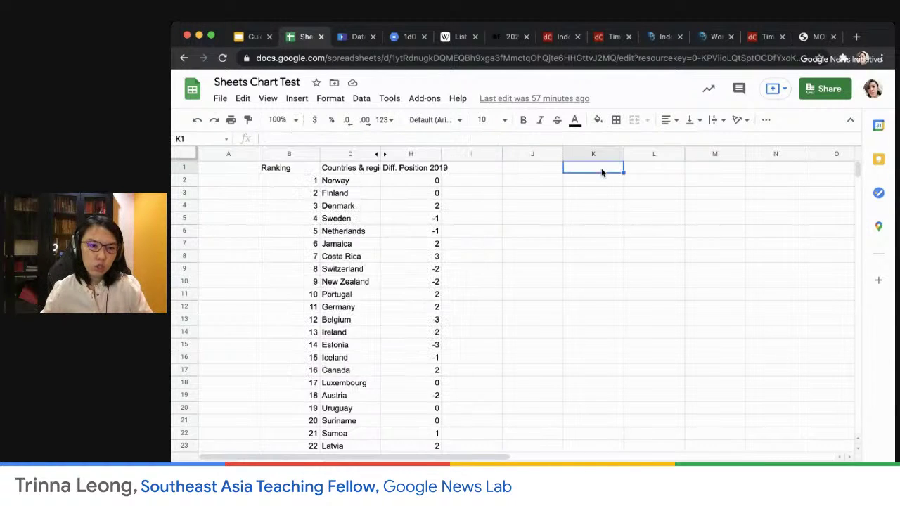
# Step: Copy the web address of the RSF ranking table page and add a blank sheet to the Sheets Chart Test spreadsheet
pyautogui.click(504, 40)
pyautogui.click(482, 59)
pyautogui.press('super+c')
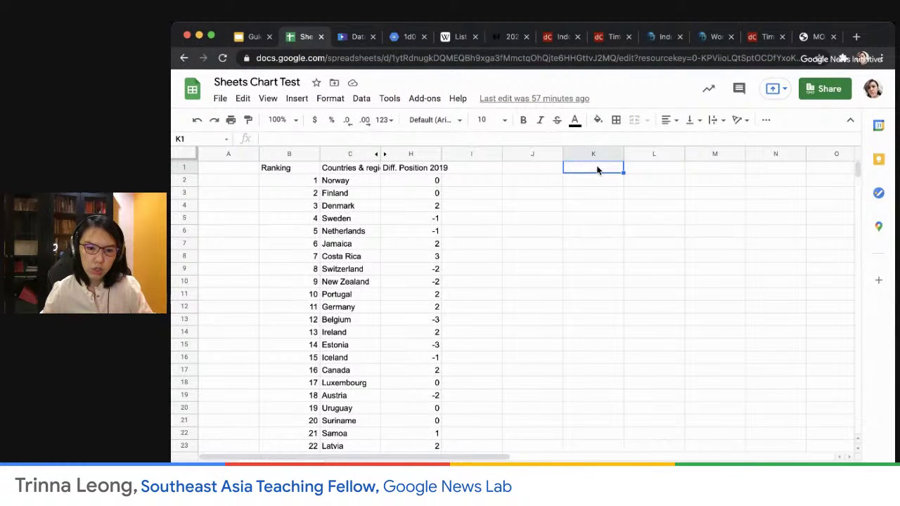
pyautogui.click(208, 474)
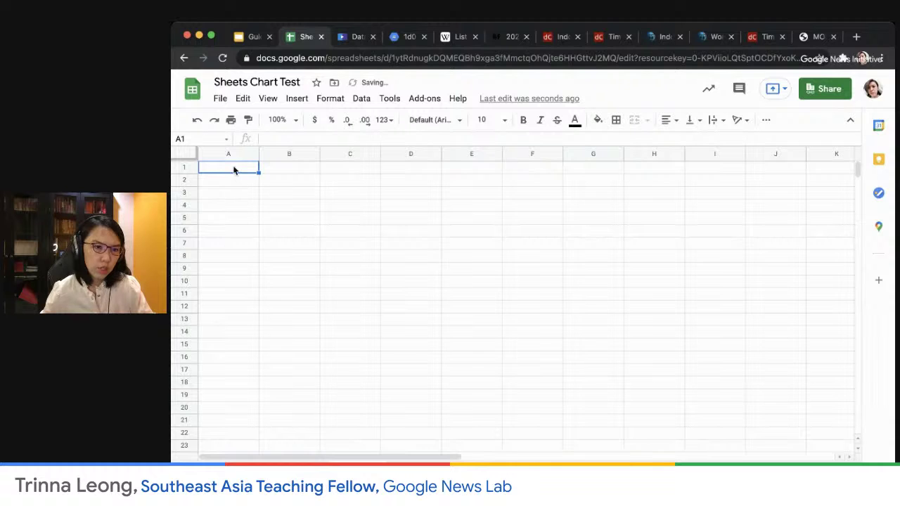
pyautogui.write('=IM')
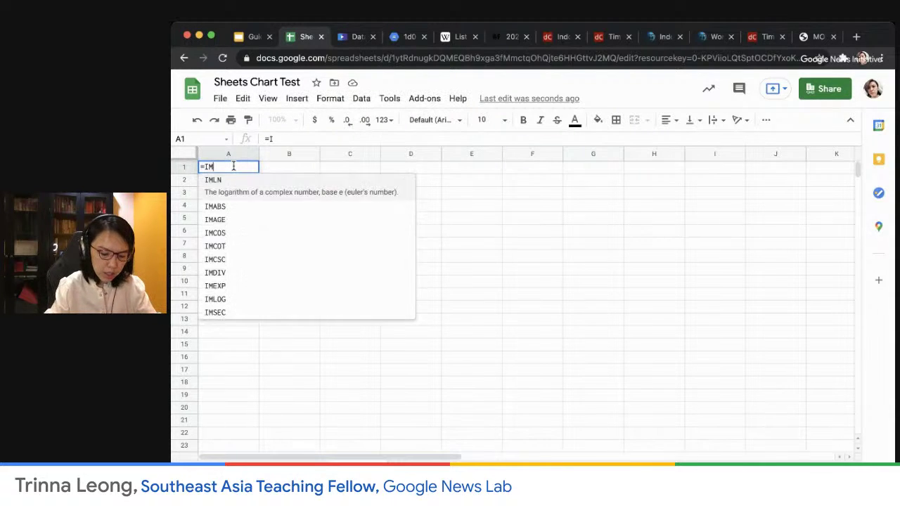
pyautogui.write('PORTHT')
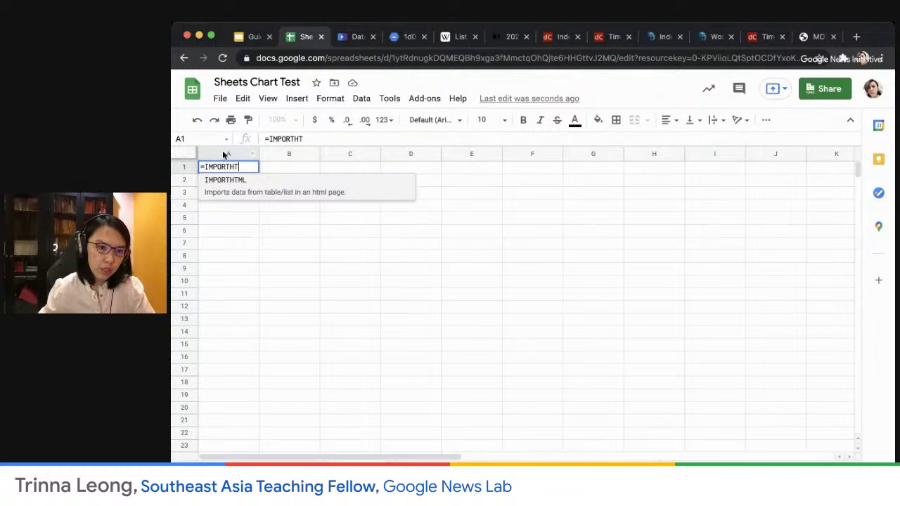
pyautogui.click(260, 191)
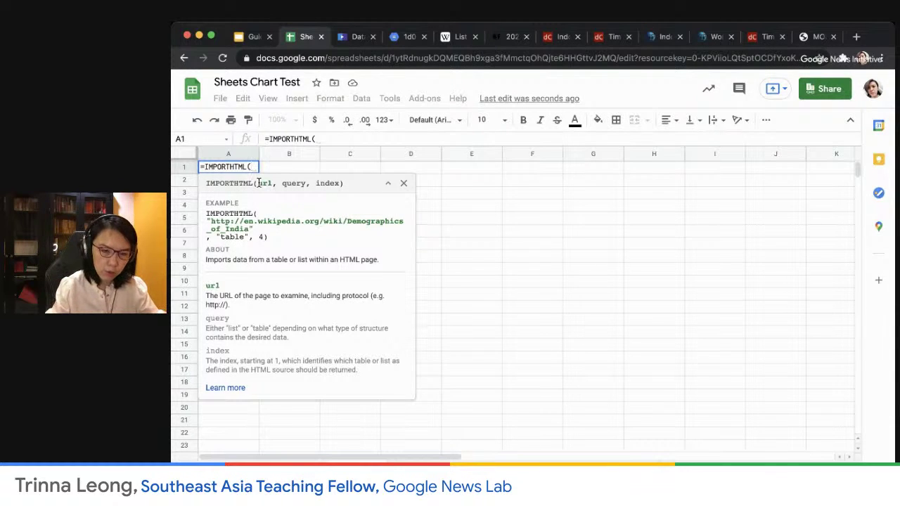
pyautogui.write('"')
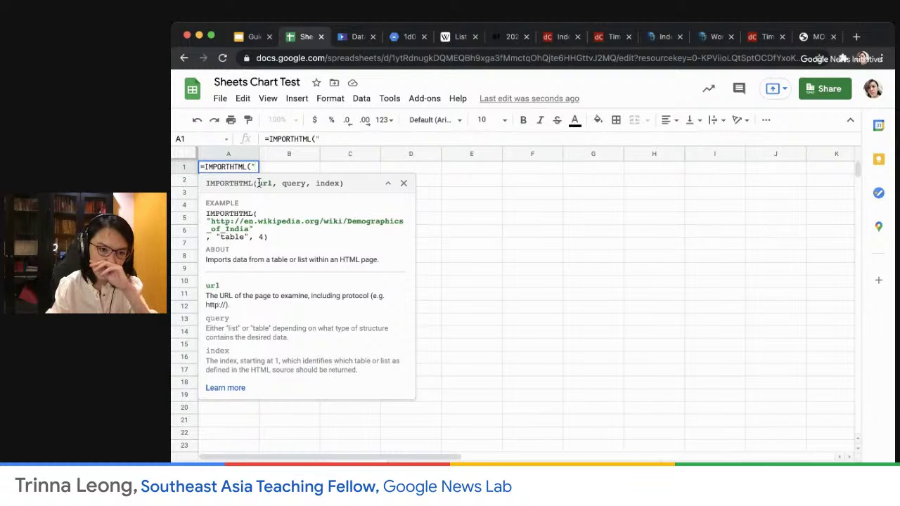
pyautogui.press('super+v')
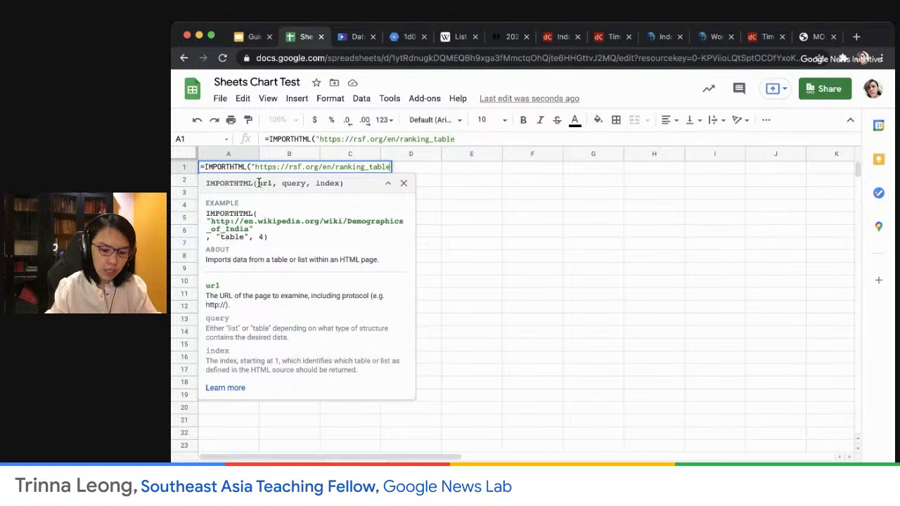
pyautogui.write('"')
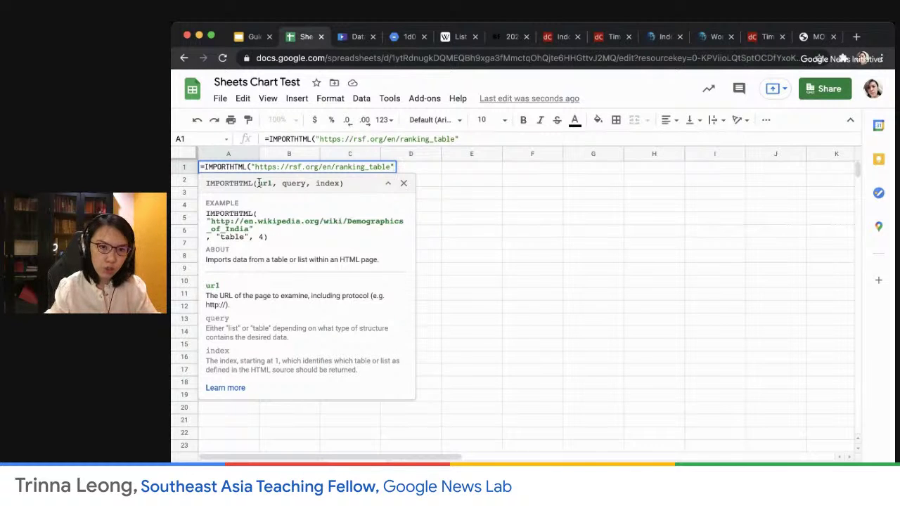
pyautogui.write(',')
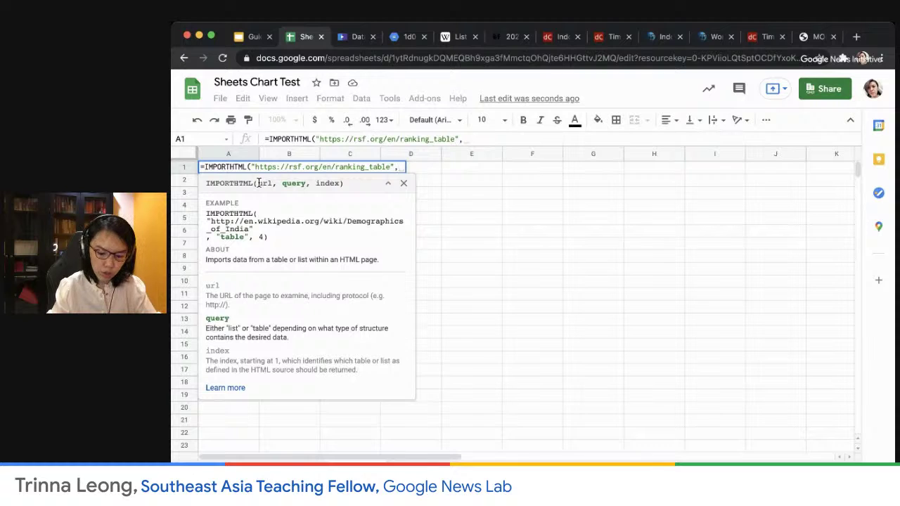
pyautogui.write('"TABLE')
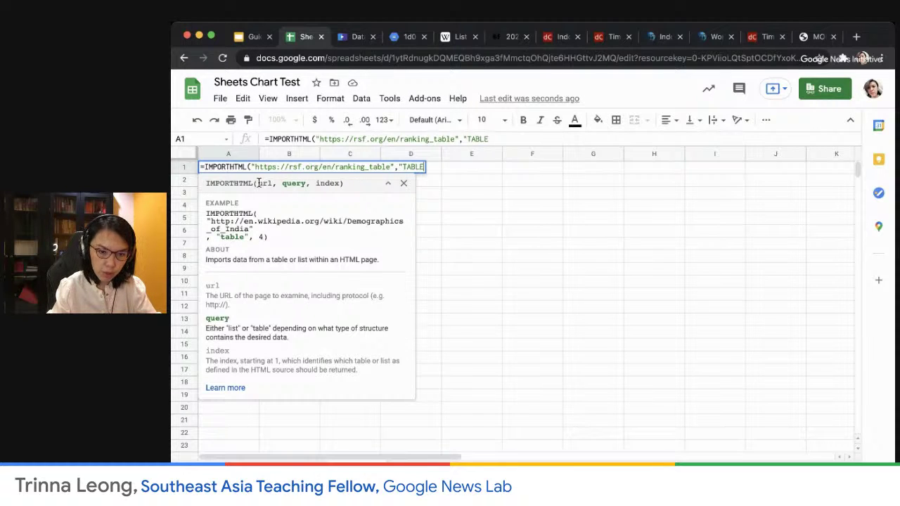
pyautogui.write('"')
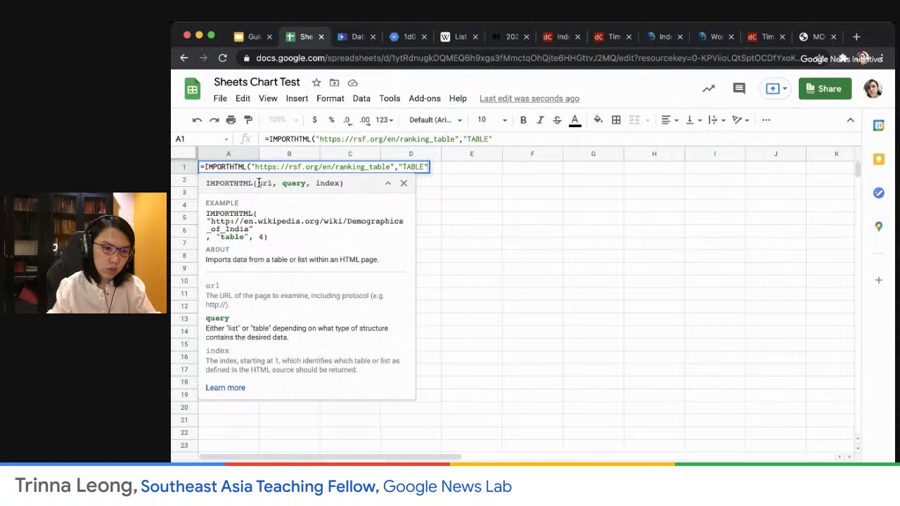
pyautogui.write(',')
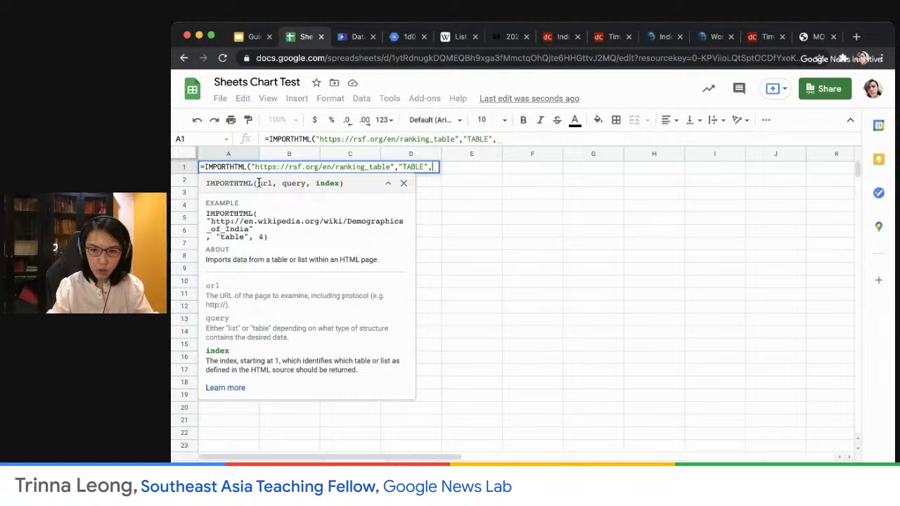
pyautogui.write('1')
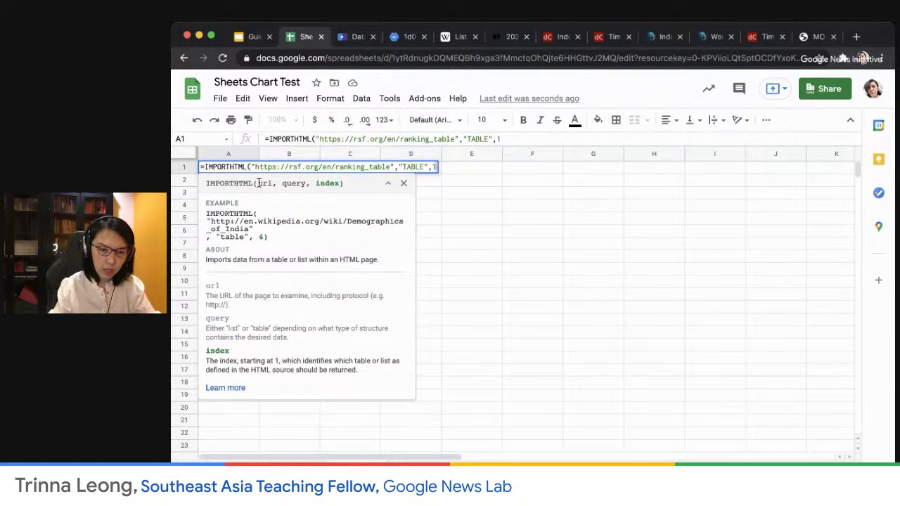
pyautogui.write(')')
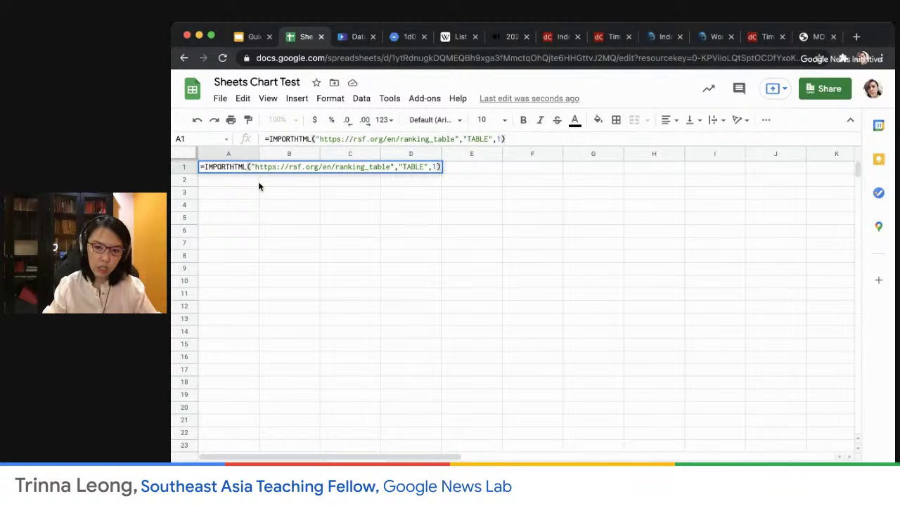
pyautogui.press('Return')
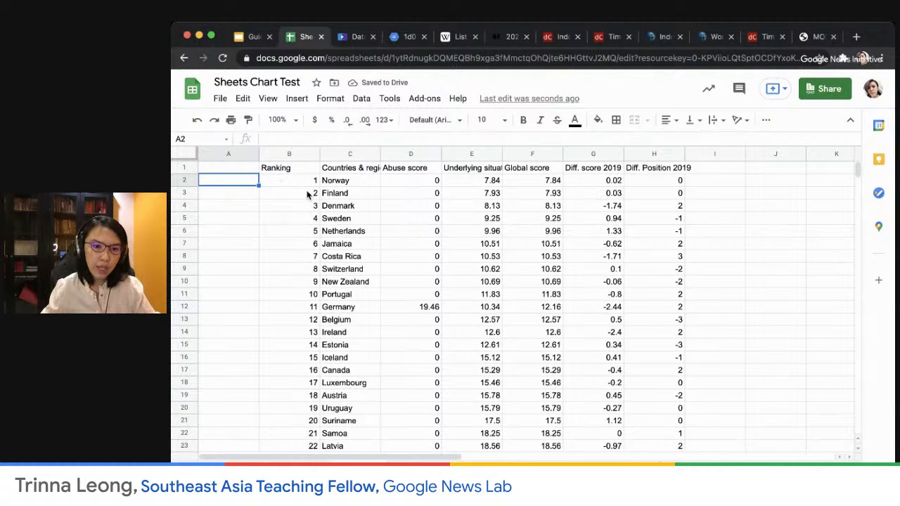
# Step: Examine the header cells of the imported table, from Ranking and Abuse score to Global score and Diff. score 2019
pyautogui.click(286, 171)
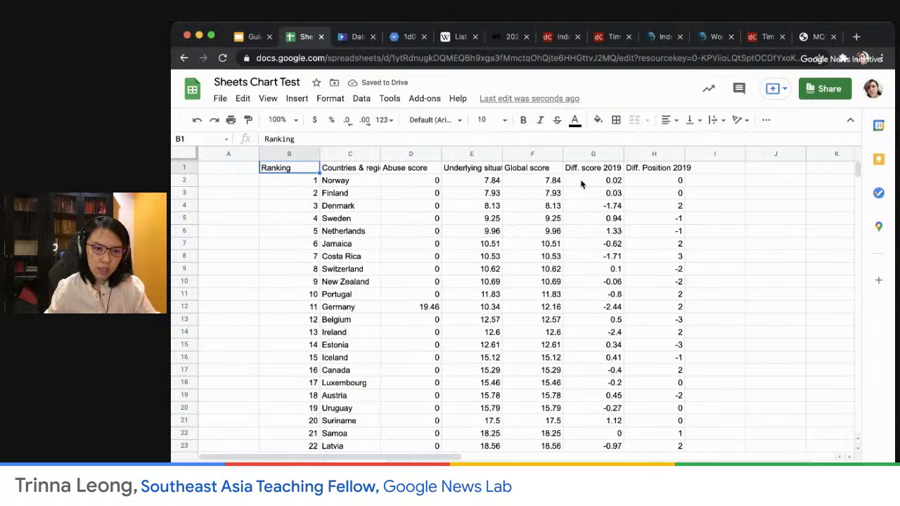
pyautogui.click(405, 172)
pyautogui.click(478, 172)
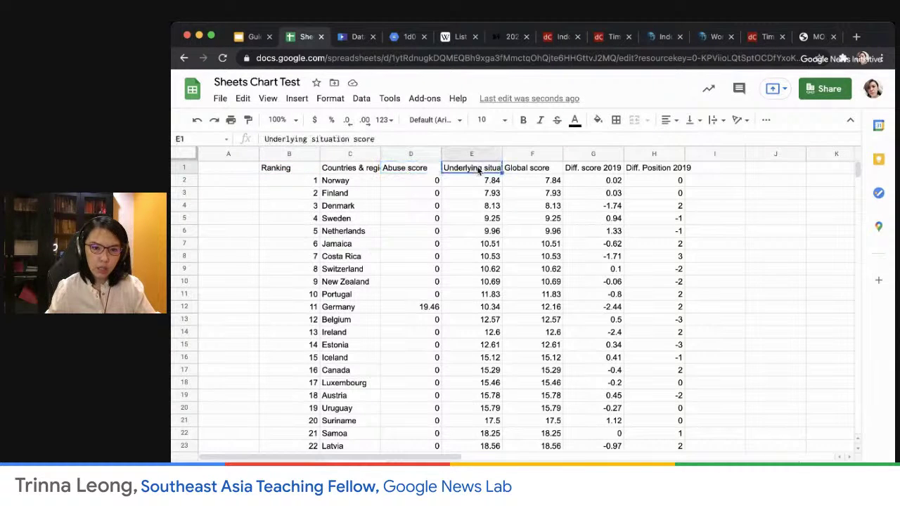
pyautogui.click(546, 171)
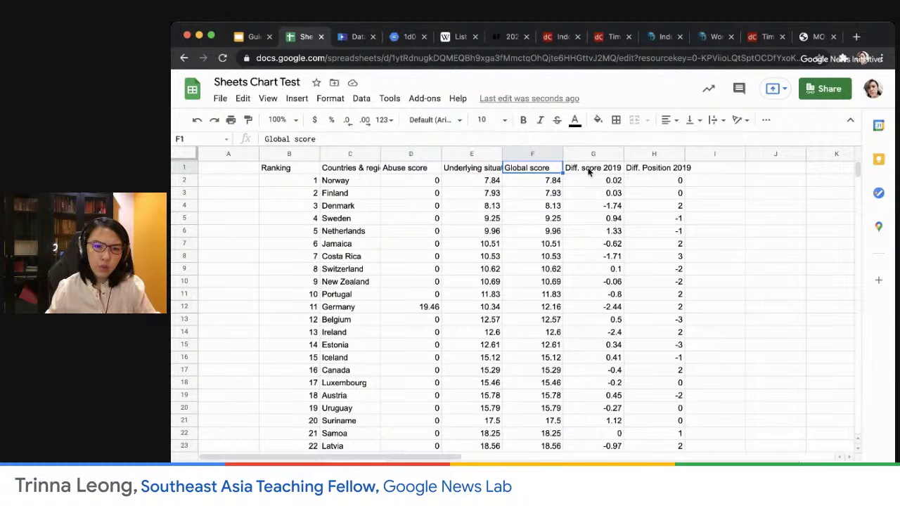
pyautogui.click(591, 172)
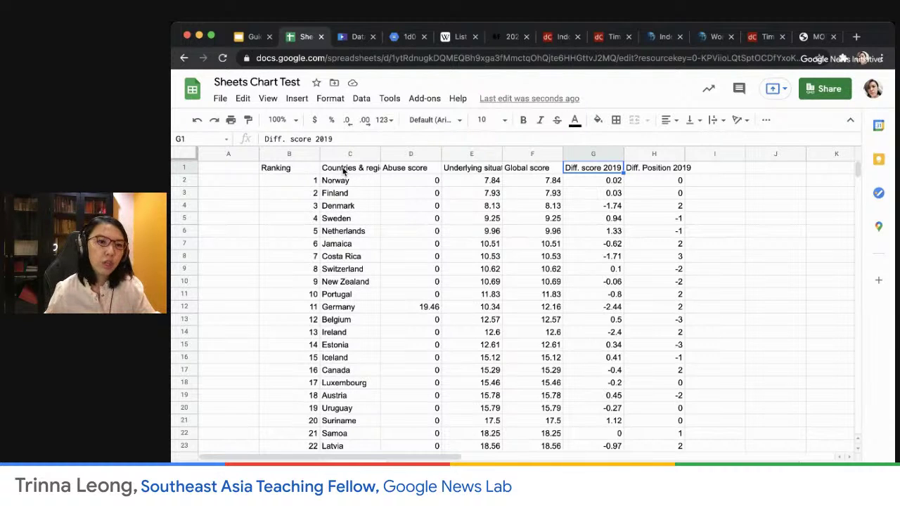
pyautogui.click(475, 170)
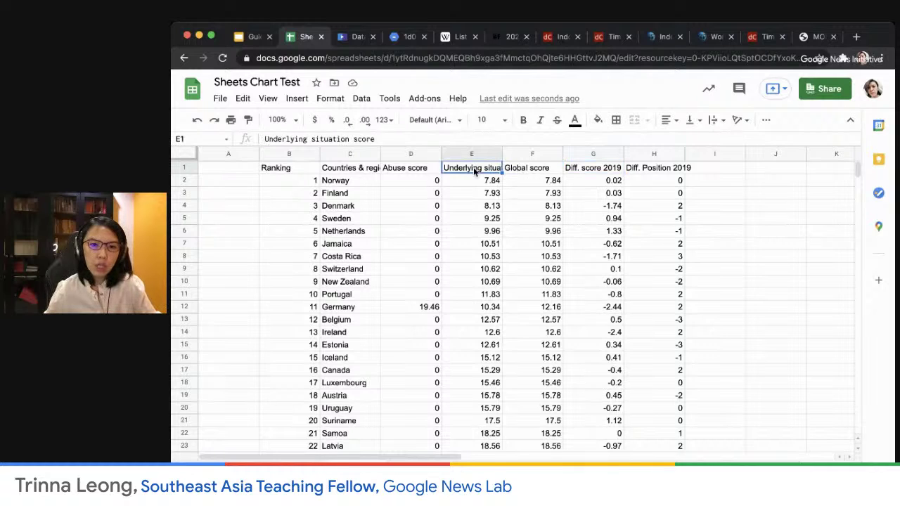
pyautogui.click(527, 171)
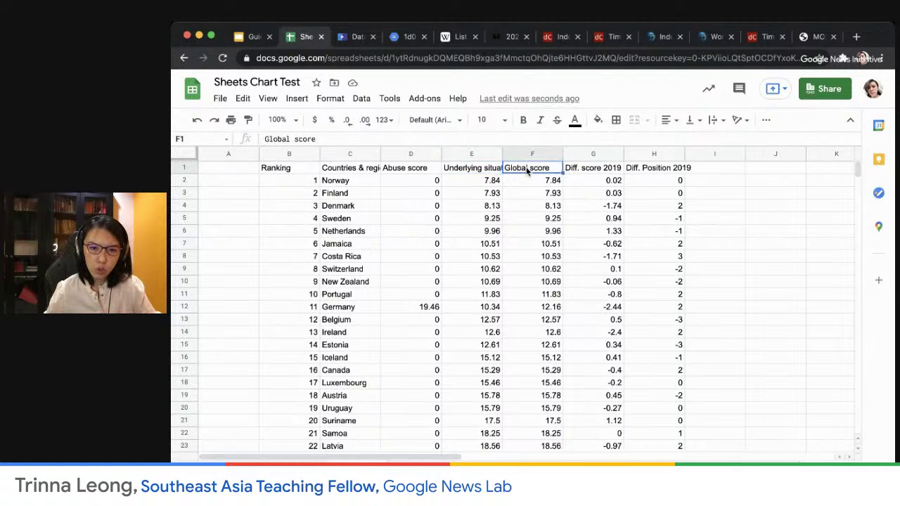
pyautogui.click(410, 170)
pyautogui.click(482, 171)
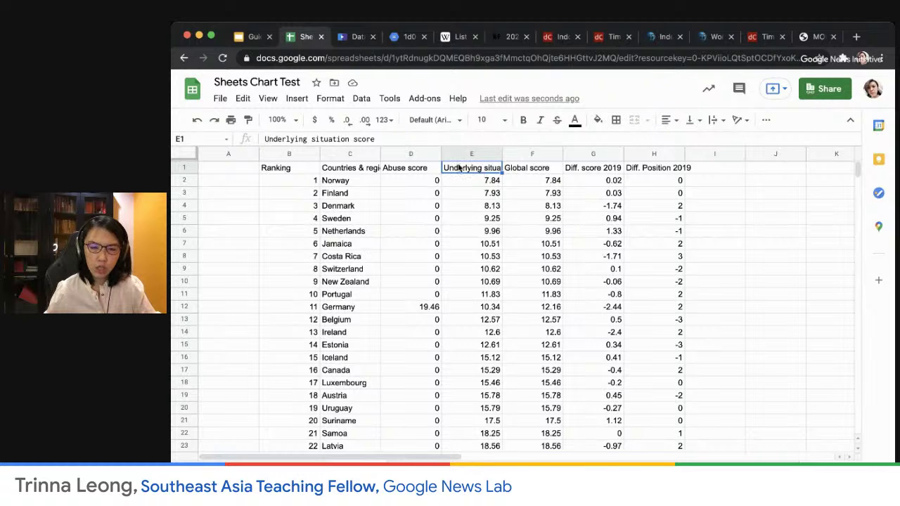
pyautogui.click(540, 169)
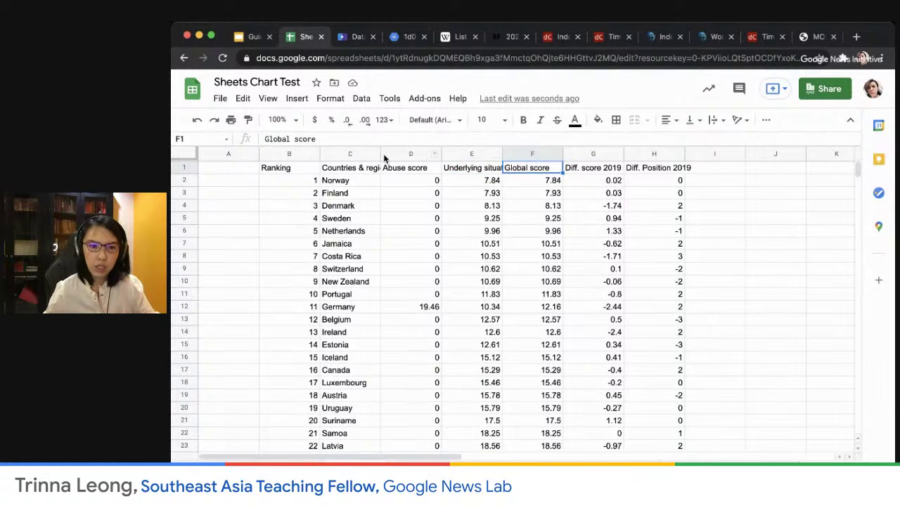
# Step: Hide columns D to G, from Abuse score to Diff. score 2019, keeping Ranking, Countries & regions and Diff. Position 2019 in view
pyautogui.click(288, 155)
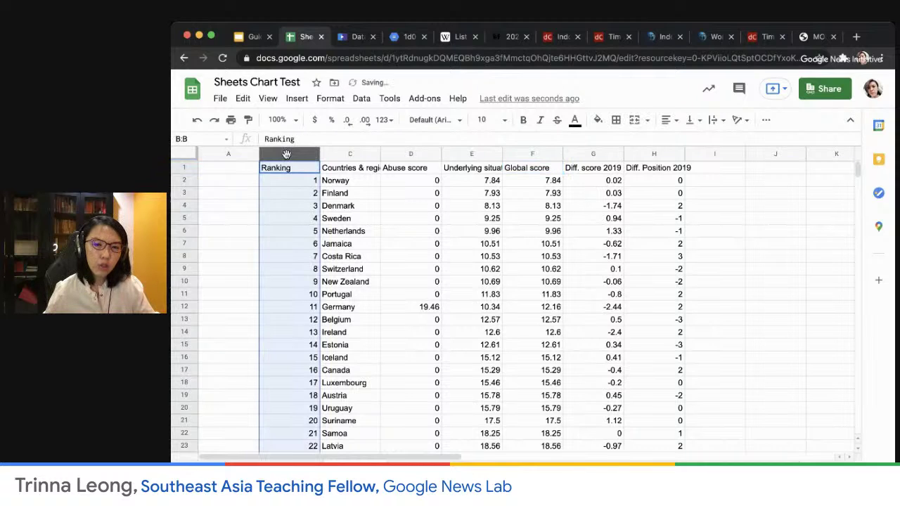
pyautogui.click(659, 154)
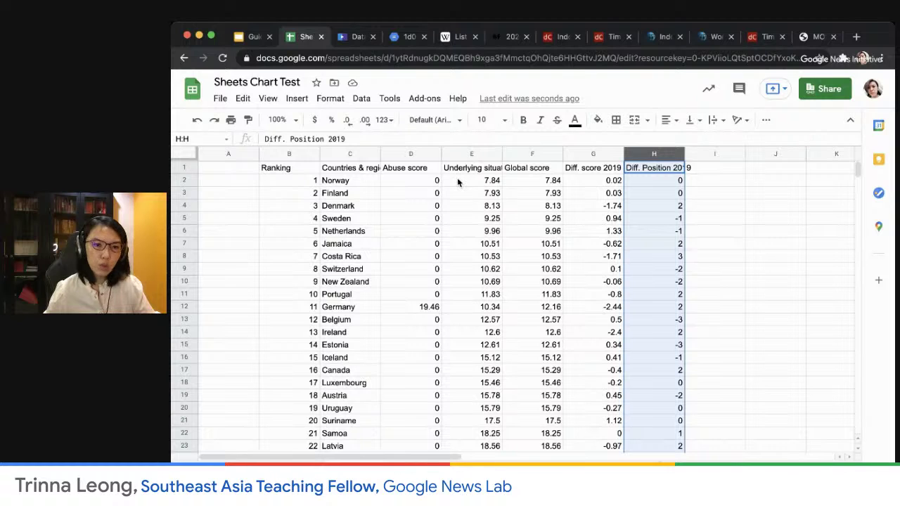
pyautogui.click(398, 154)
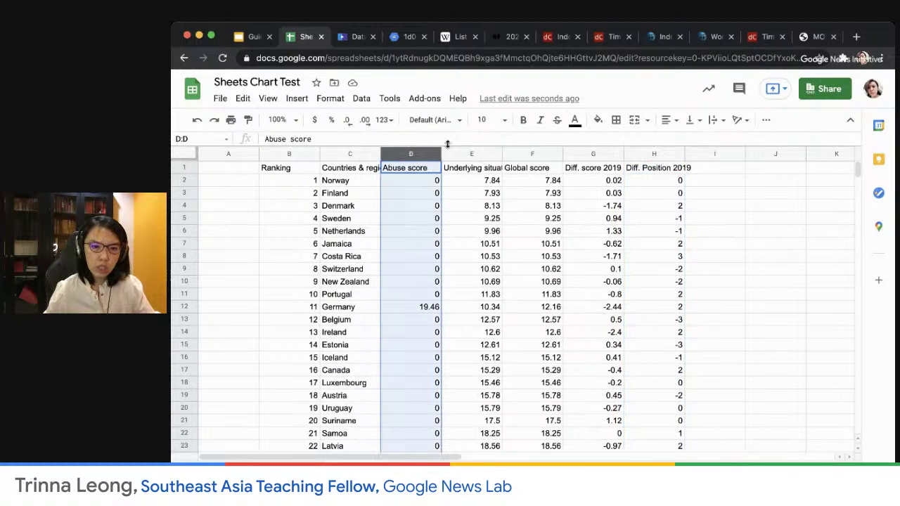
pyautogui.keyDown('shift'); pyautogui.click(591, 153); pyautogui.keyUp('shift')
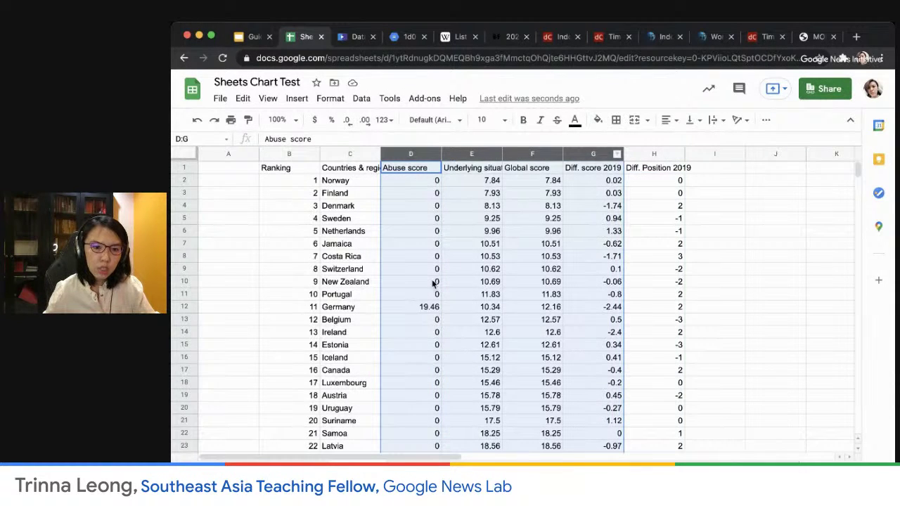
pyautogui.press('alt+super+0')
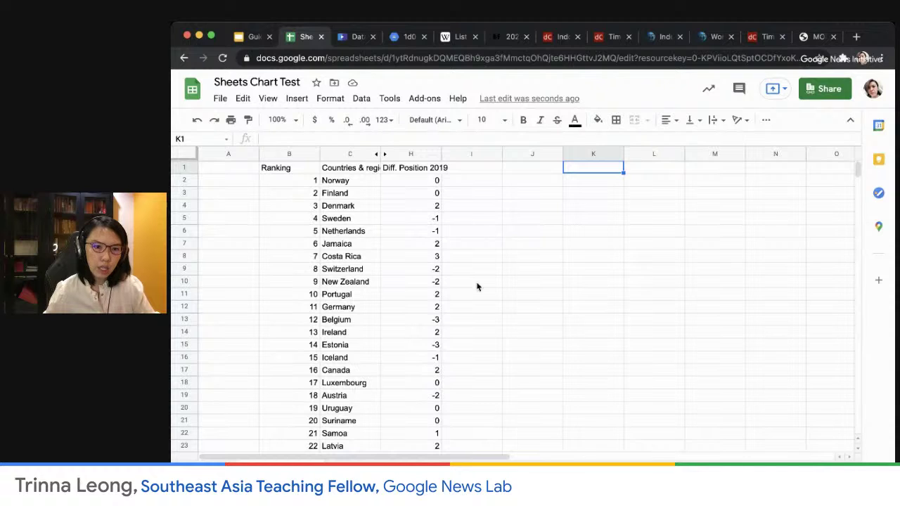
# Step: Insert a chart from the Ranking, Countries & regions and Diff. Position 2019 columns (B to H)
pyautogui.click(289, 154)
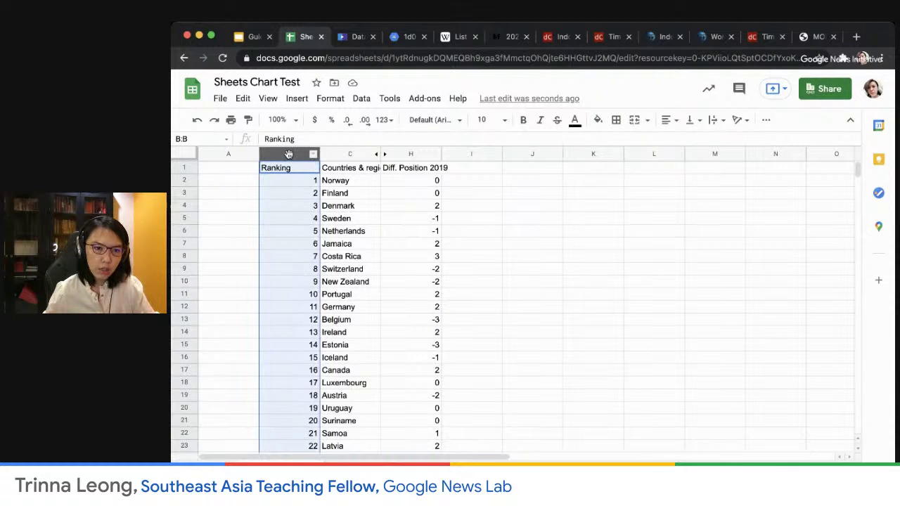
pyautogui.click(342, 154)
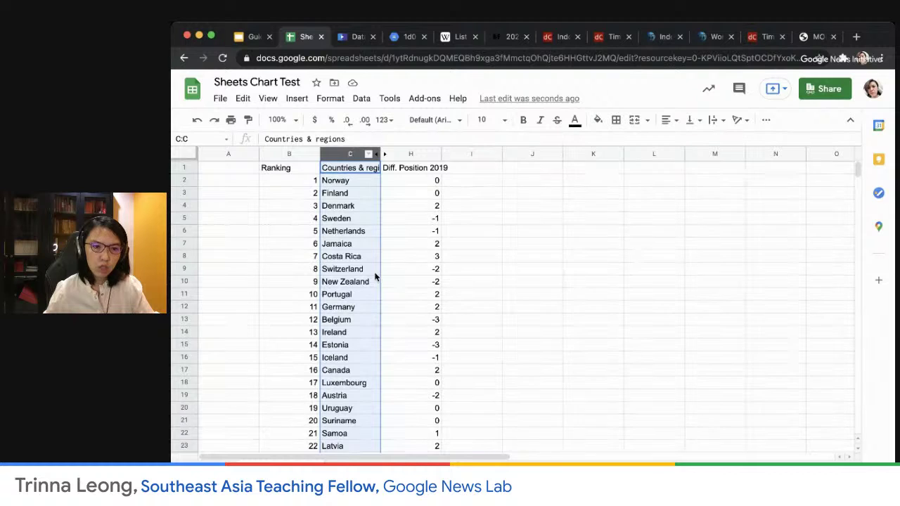
pyautogui.click(408, 153)
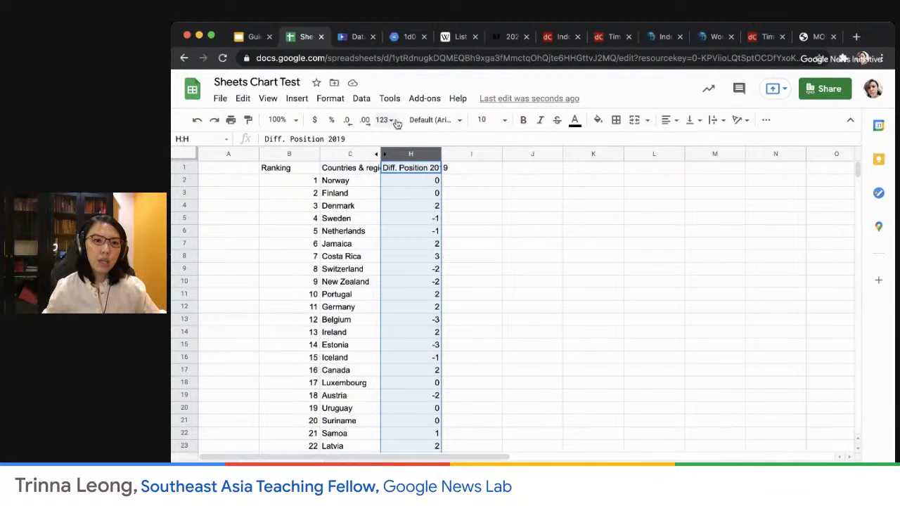
pyautogui.click(287, 156)
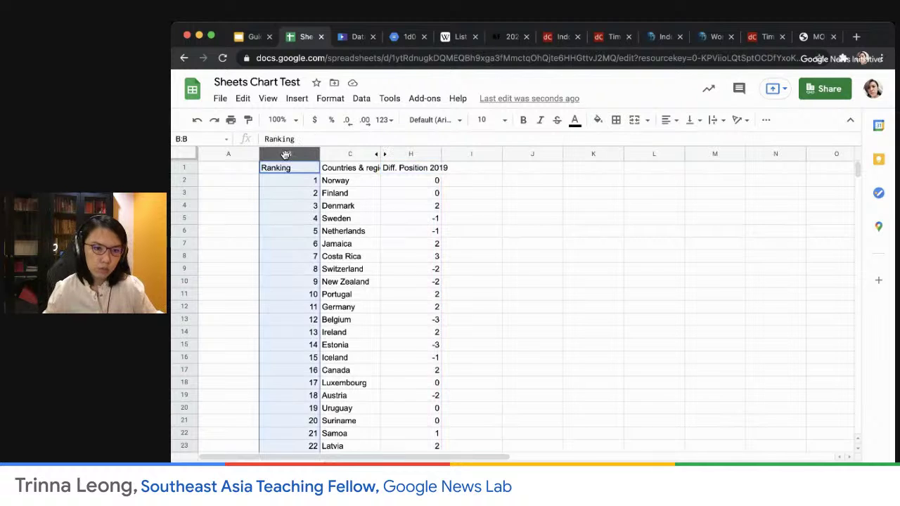
pyautogui.keyDown('shift'); pyautogui.click(396, 156); pyautogui.keyUp('shift')
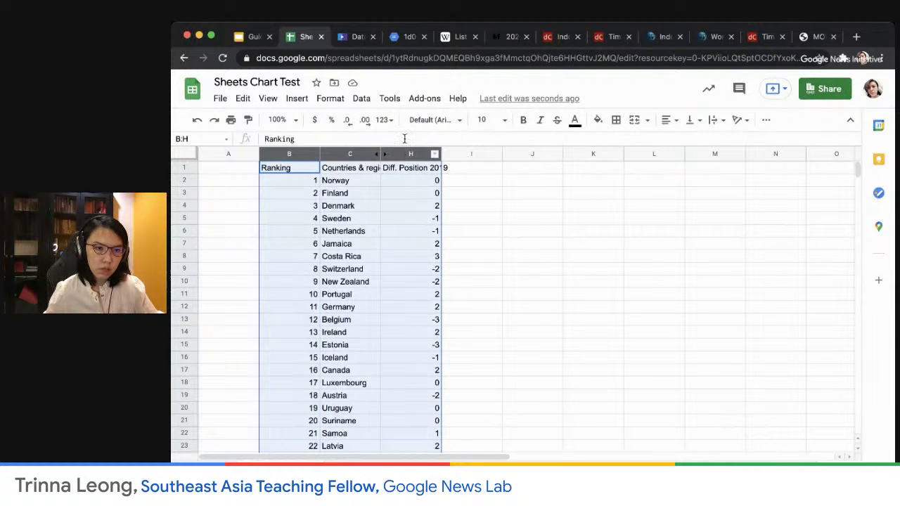
pyautogui.click(297, 100)
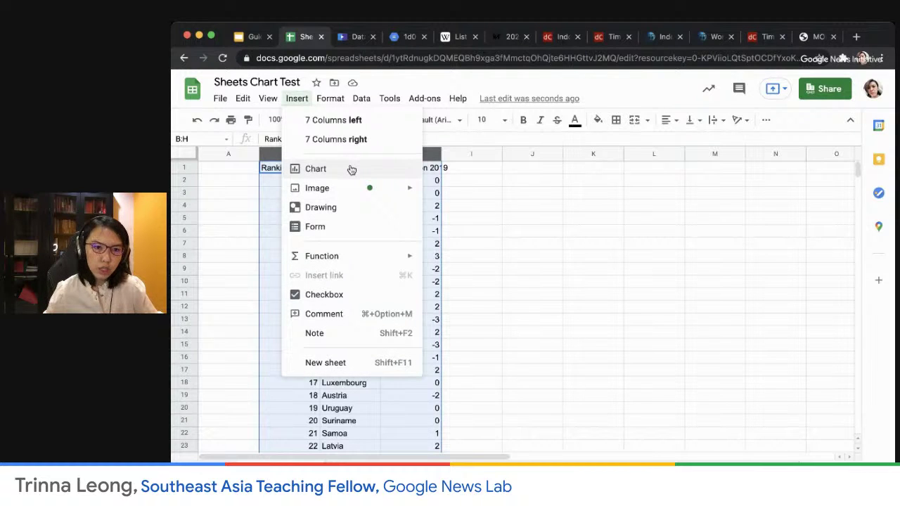
pyautogui.click(351, 169)
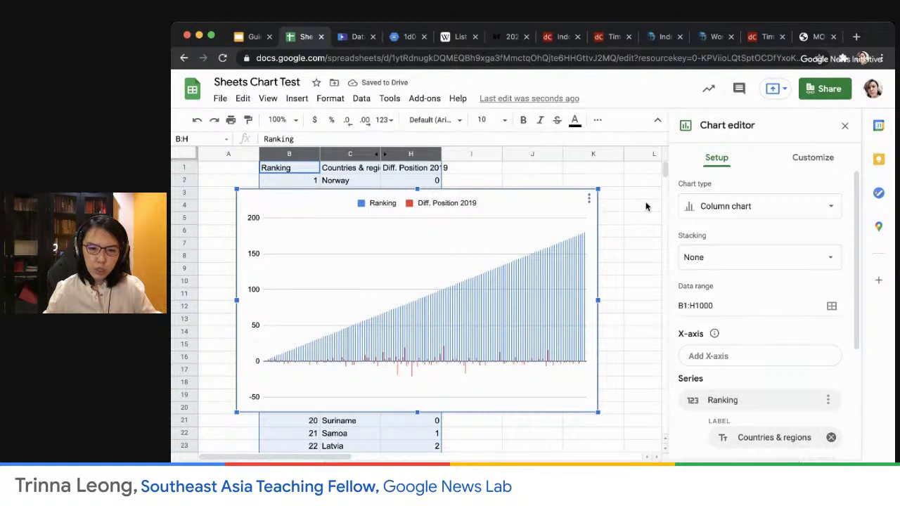
# Step: Change the chart type of the new column chart to Table chart
pyautogui.click(800, 208)
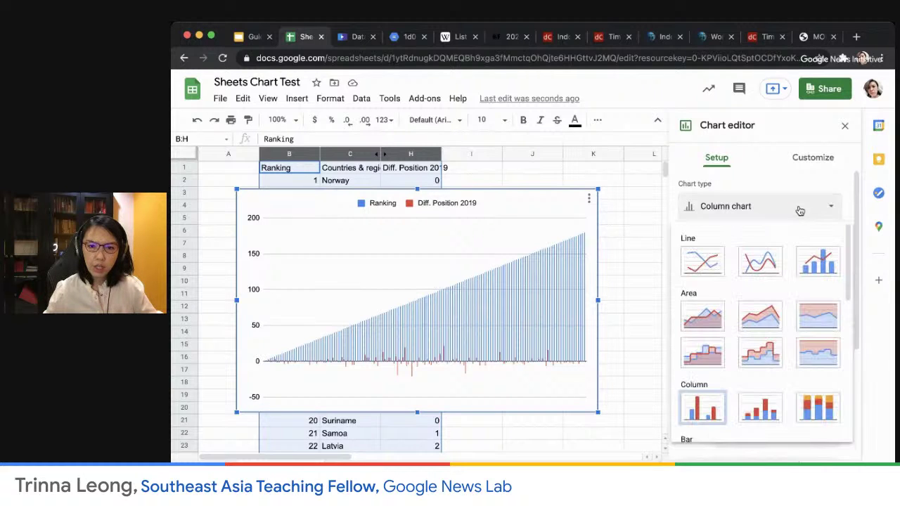
pyautogui.scroll(-5, 780, 401)
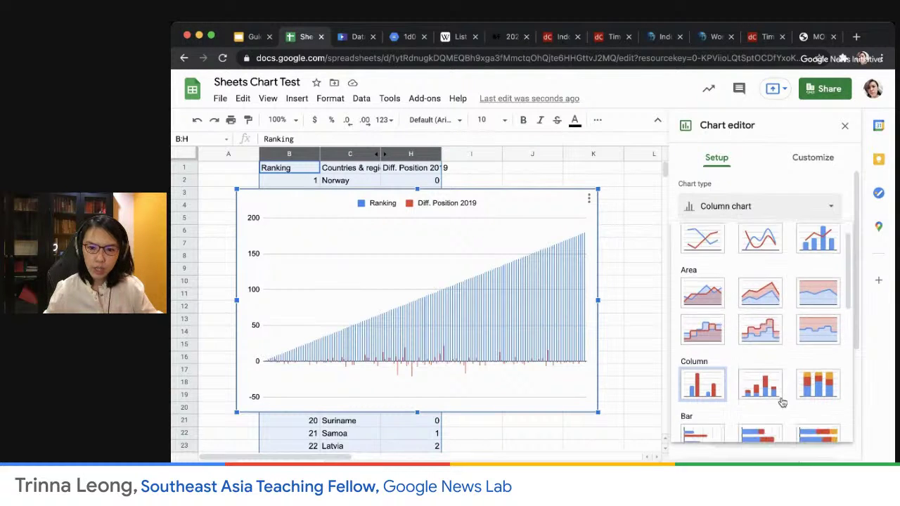
pyautogui.scroll(-3, 781, 401)
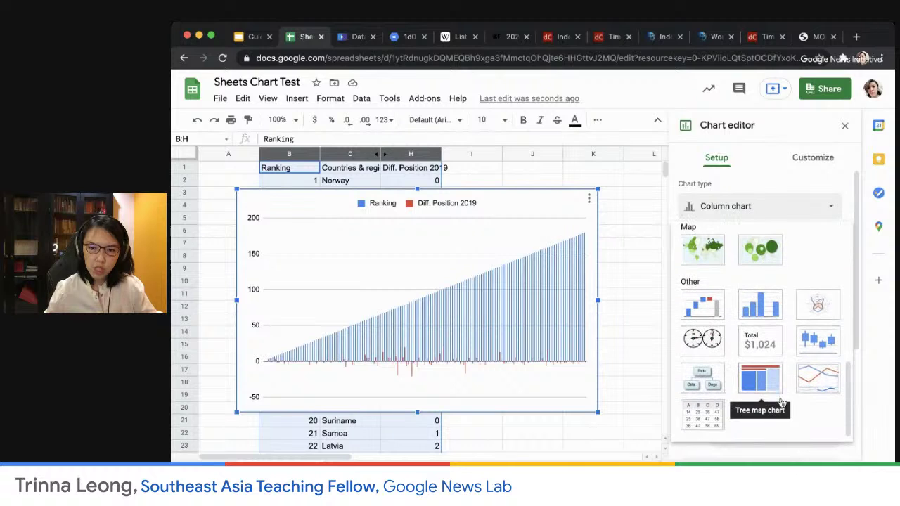
pyautogui.click(702, 417)
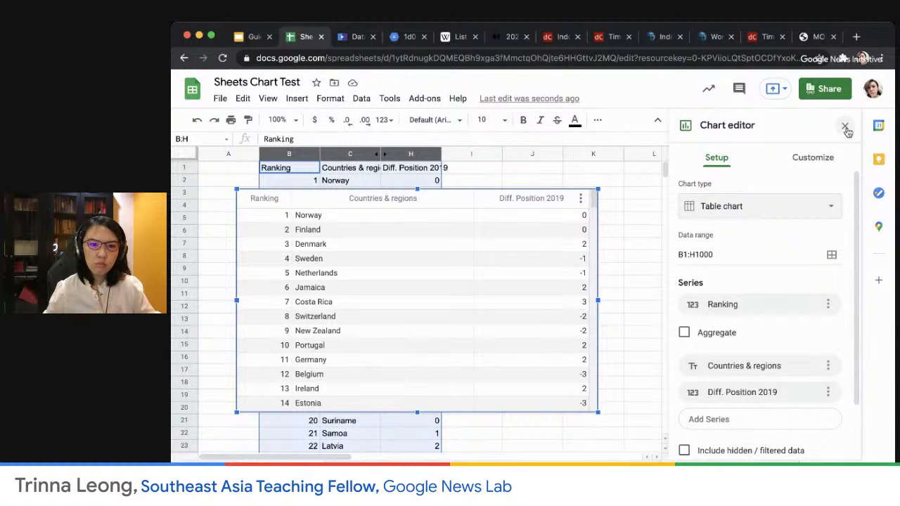
# Step: Close the chart editor and move the table chart off the data, so it starts in column I at row 2
pyautogui.click(846, 127)
pyautogui.click(501, 202)
pyautogui.moveTo(476, 205); pyautogui.dragTo(713, 195)
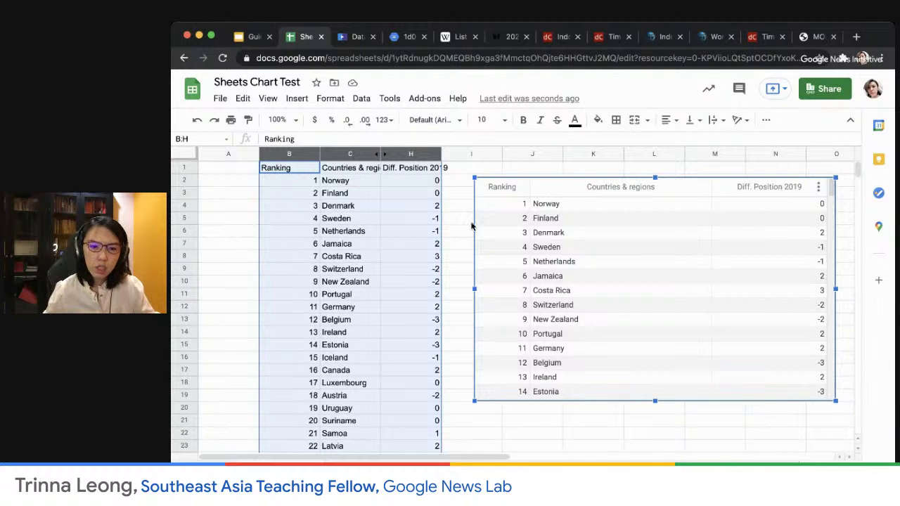
# Step: Deselect the chart and create a filter on the Countries & regions column (column C)
pyautogui.click(344, 157)
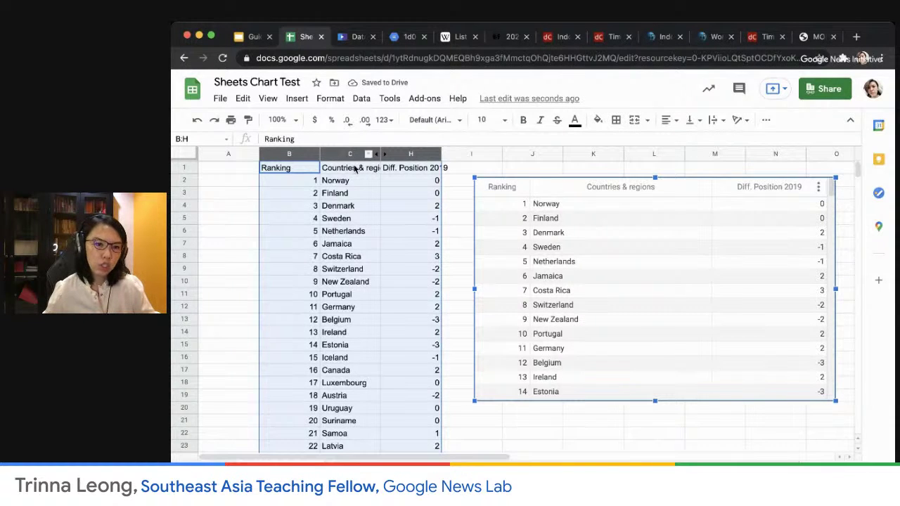
pyautogui.press('Escape')
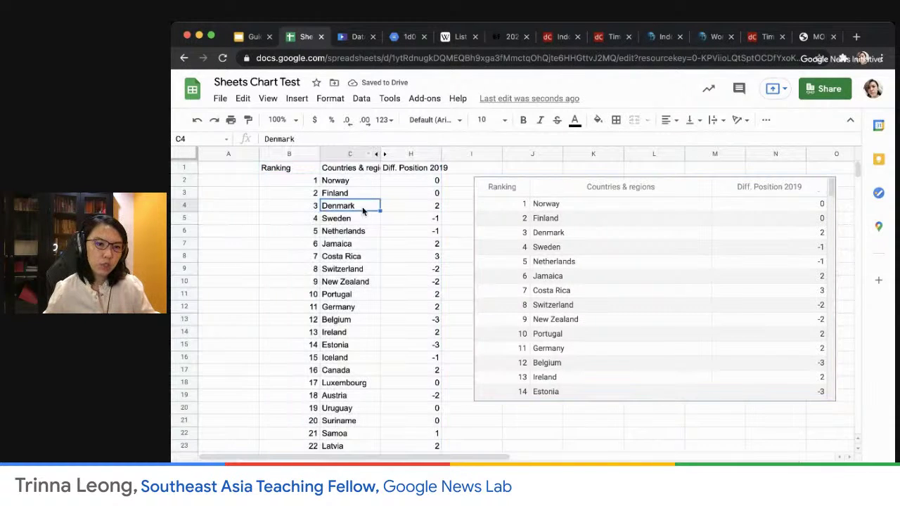
pyautogui.click(348, 156)
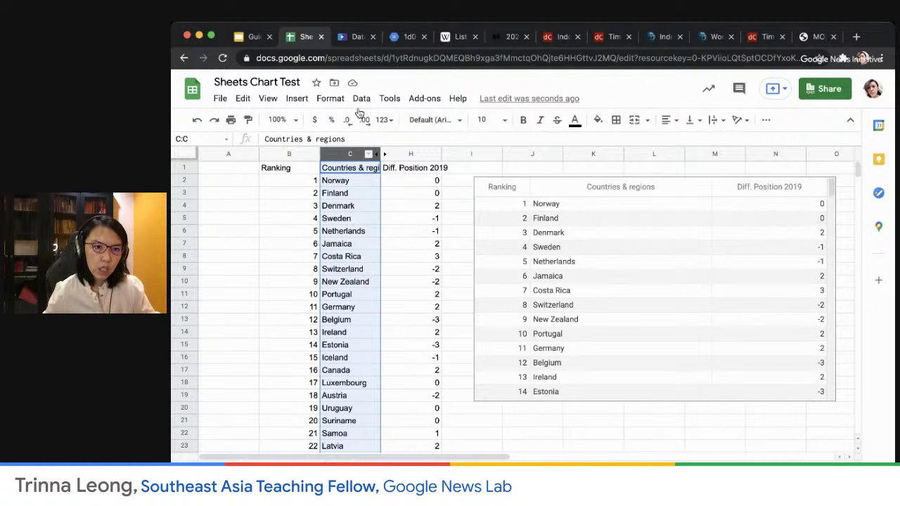
pyautogui.click(361, 99)
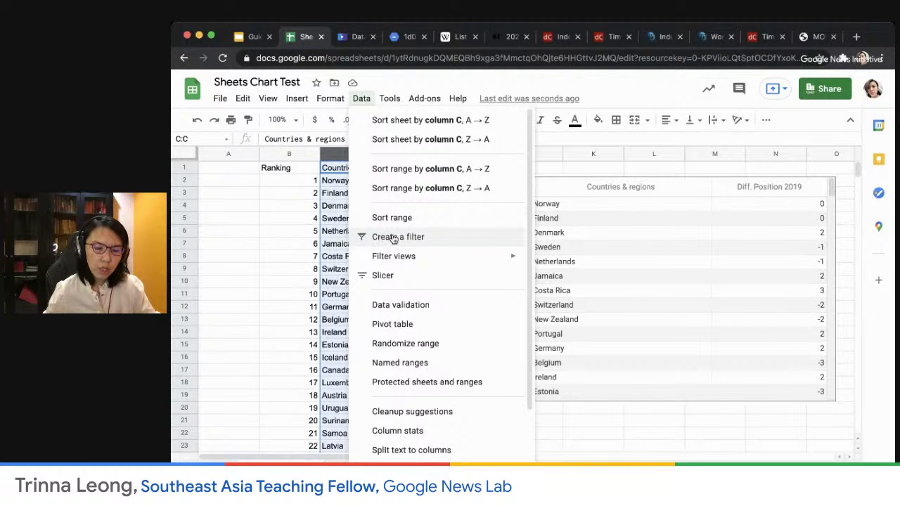
pyautogui.click(394, 238)
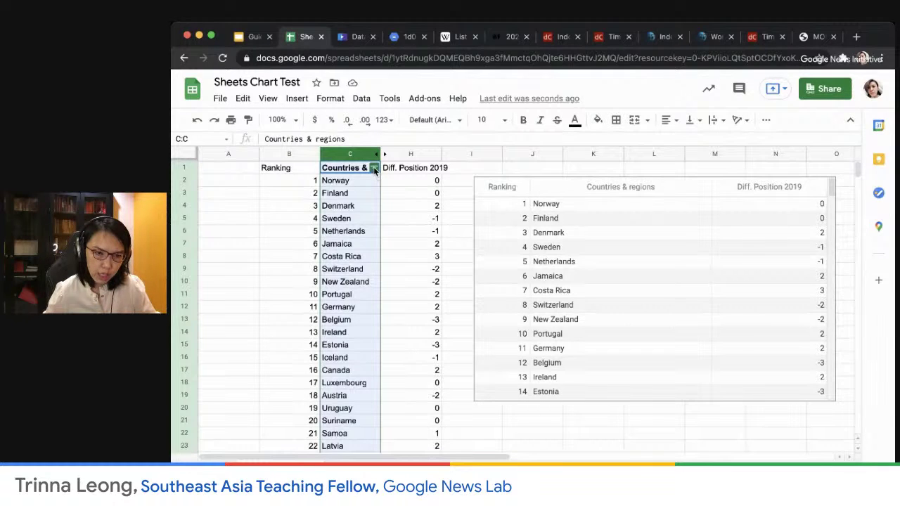
# Step: Clear all selected values in the Countries & regions filter and select Norway as a value to show
pyautogui.click(375, 169)
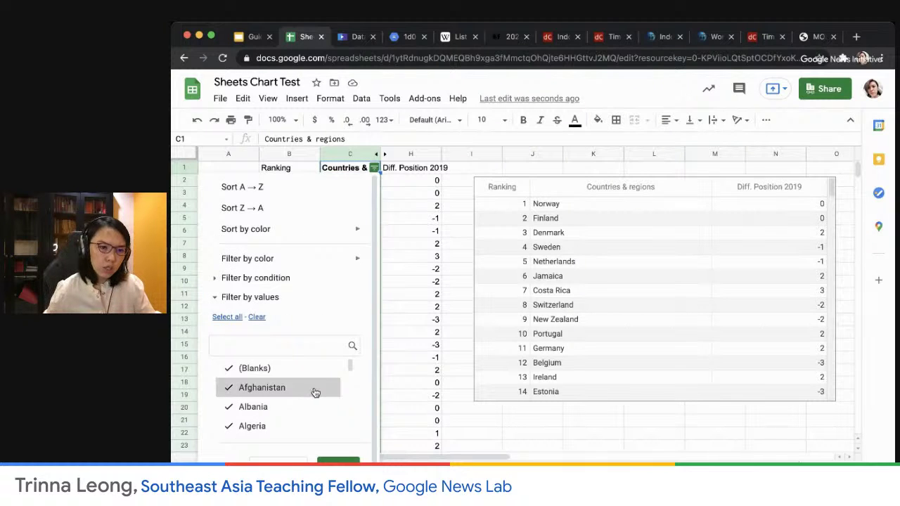
pyautogui.scroll(-3, 310, 394)
pyautogui.scroll(-3, 310, 394)
pyautogui.scroll(6, 309, 394)
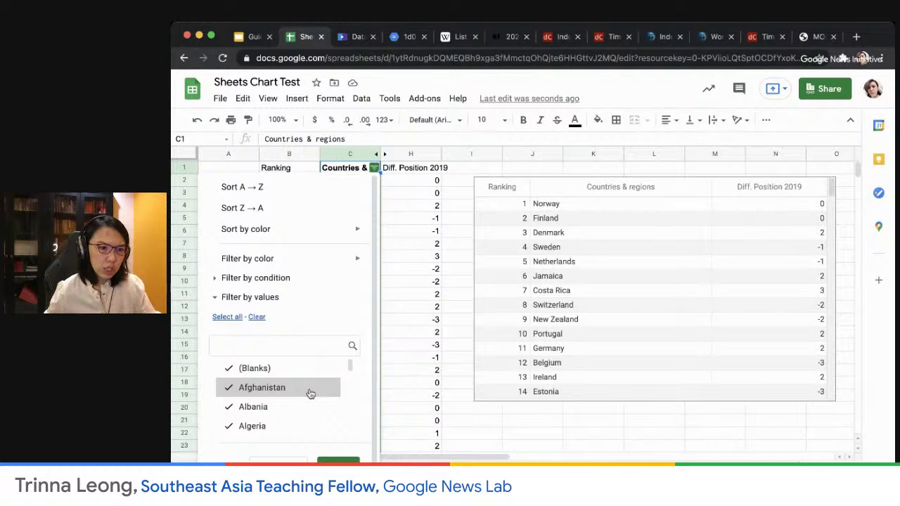
pyautogui.click(258, 317)
pyautogui.click(272, 349)
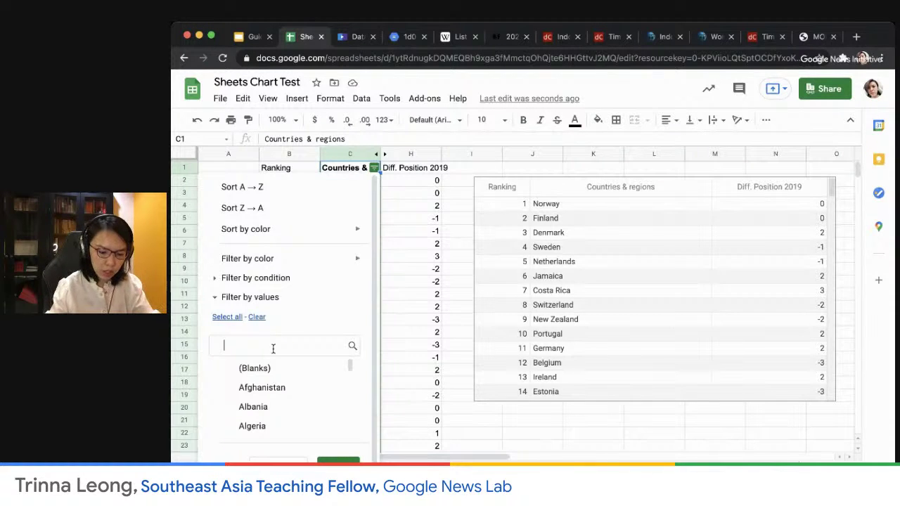
pyautogui.write('NORWA')
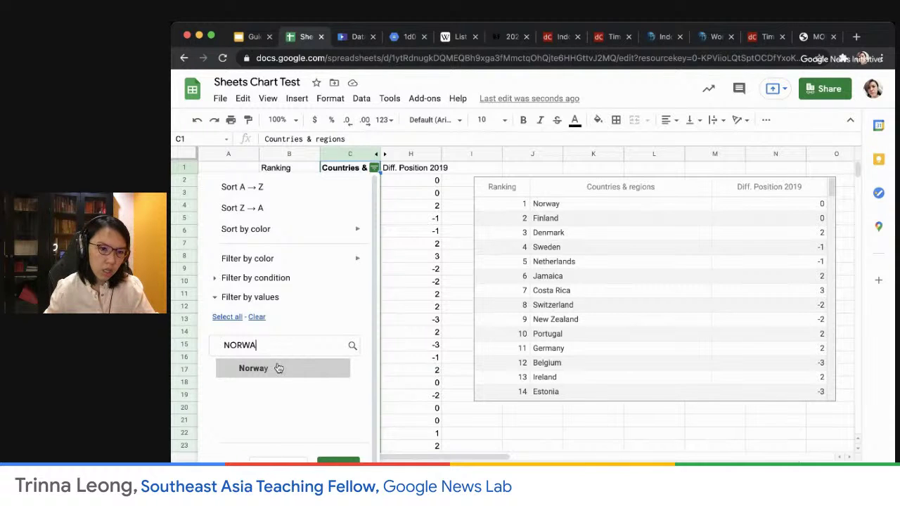
pyautogui.click(278, 368)
# Step: Add Netherlands and New Zealand to the values selected in the Countries & regions filter
pyautogui.moveTo(281, 347); pyautogui.dragTo(204, 351)
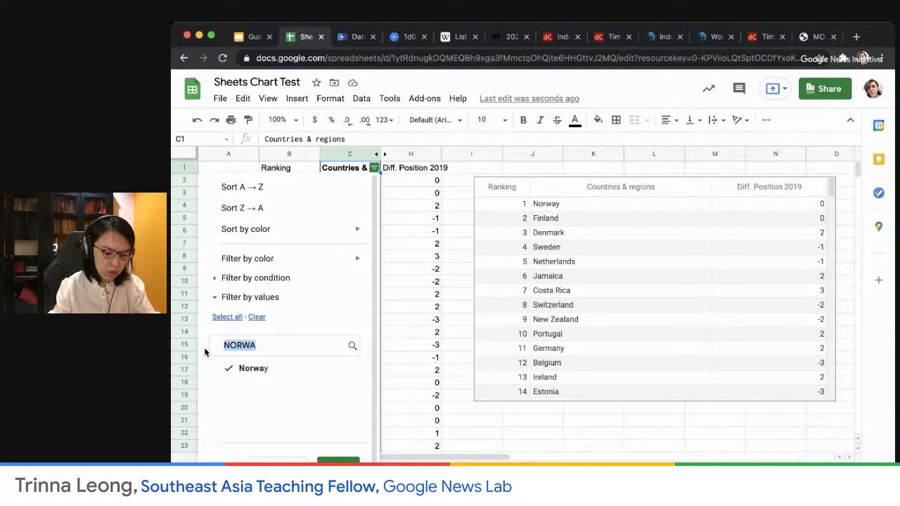
pyautogui.write('Nether')
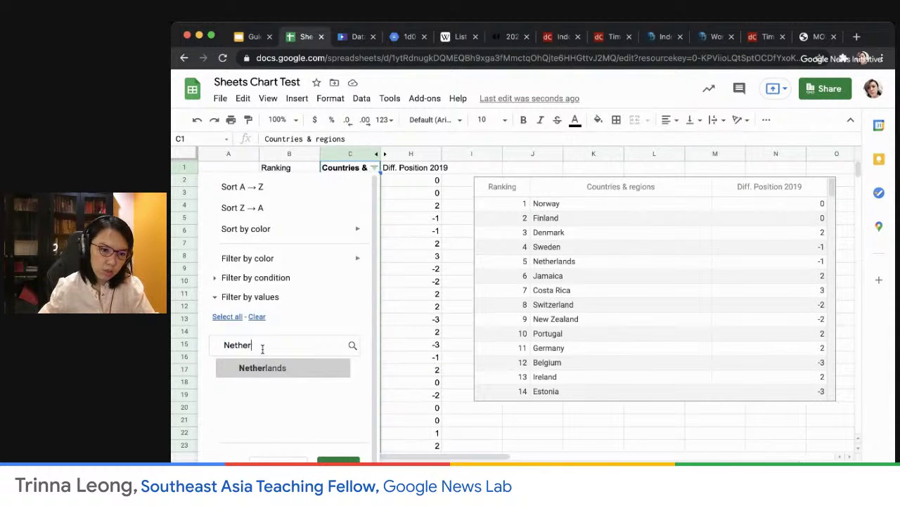
pyautogui.click(287, 367)
pyautogui.moveTo(280, 348); pyautogui.dragTo(219, 346)
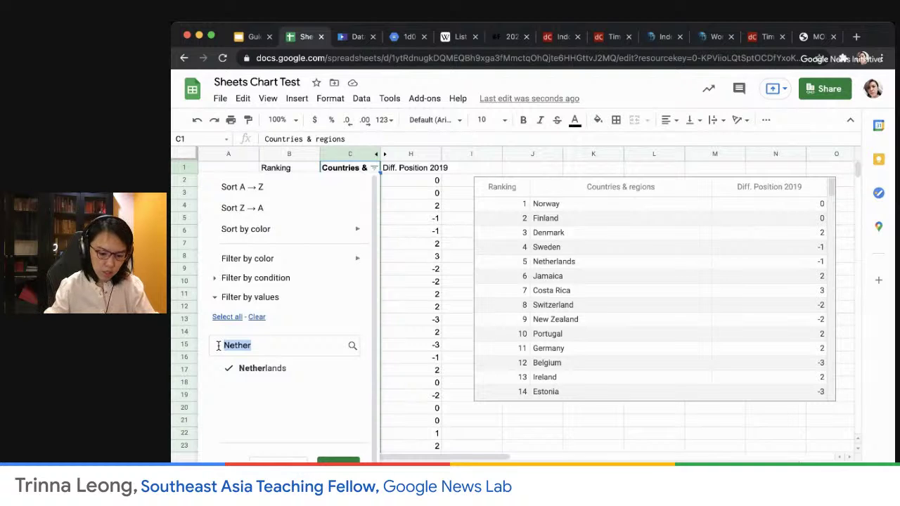
pyautogui.write('New ze')
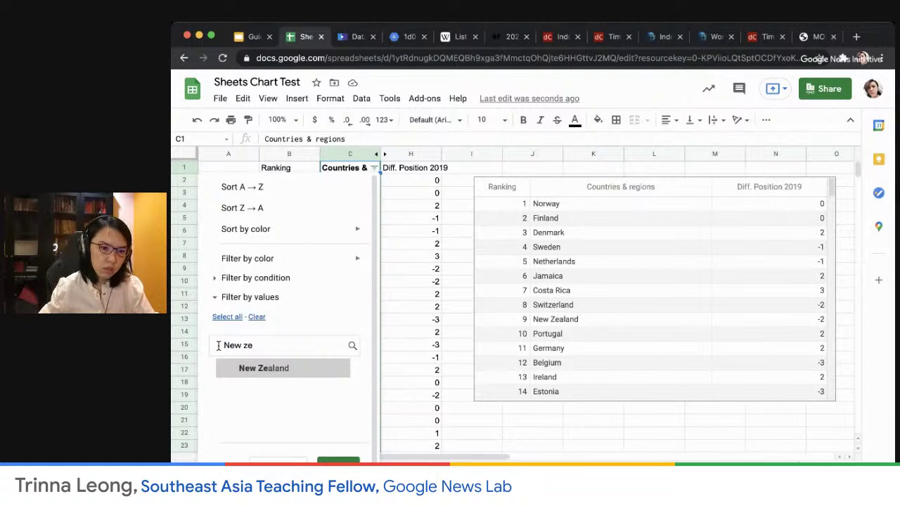
pyautogui.click(260, 369)
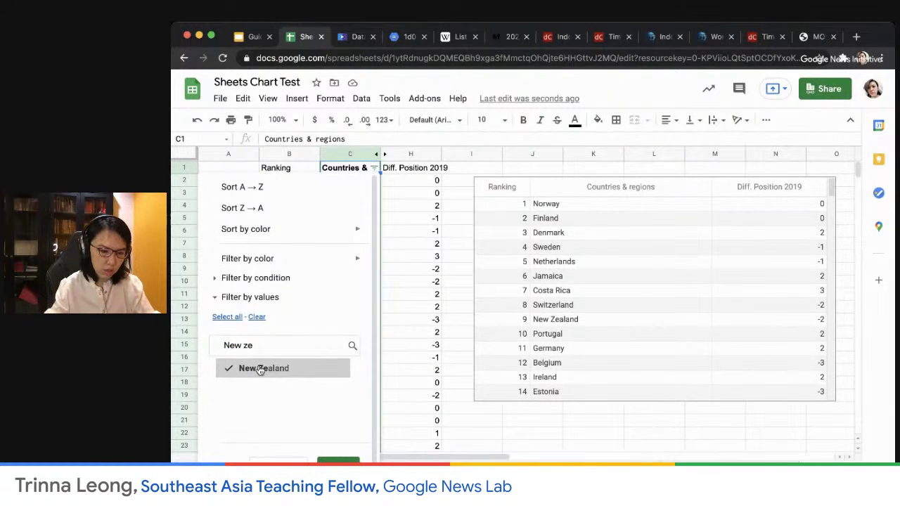
# Step: Add United Kingdom, United States and Indonesia to the values selected in the Countries & regions filter
pyautogui.press('super+a')
pyautogui.write('Unit')
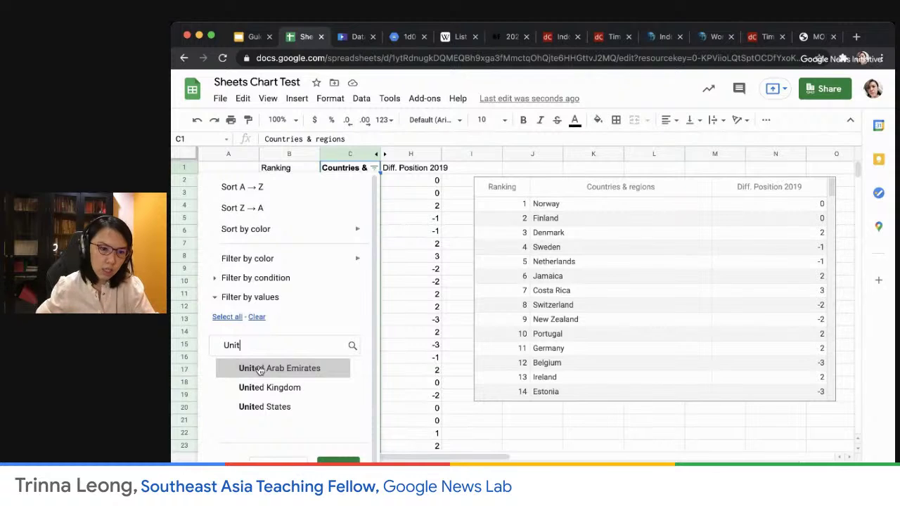
pyautogui.click(296, 387)
pyautogui.click(281, 407)
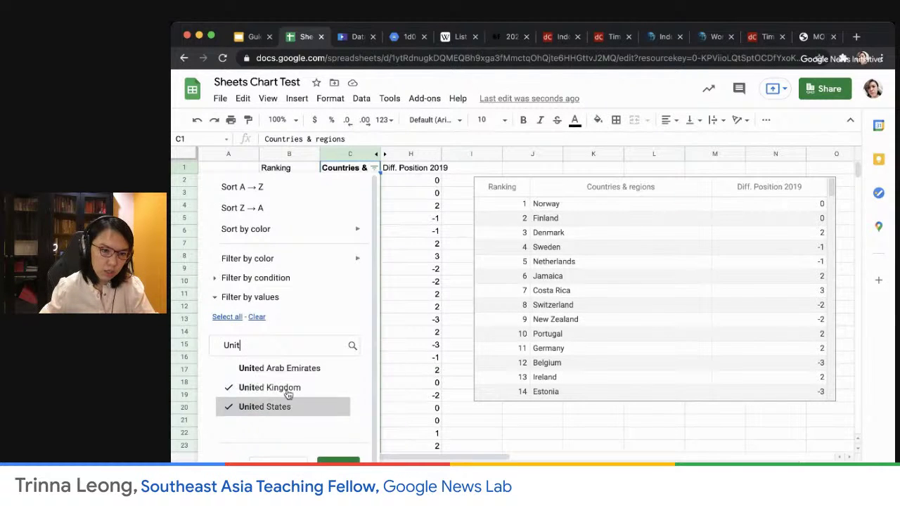
pyautogui.moveTo(267, 344); pyautogui.dragTo(212, 344)
pyautogui.press('BackSpace')
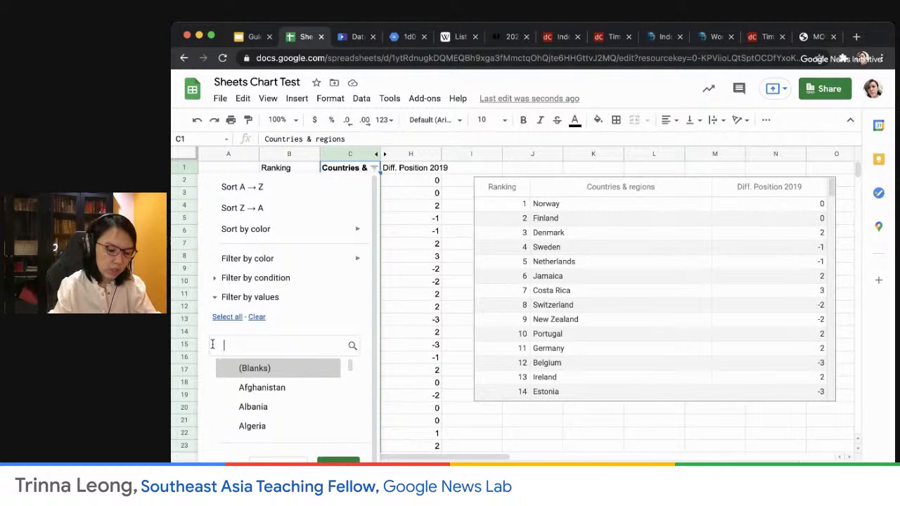
pyautogui.write('Indo')
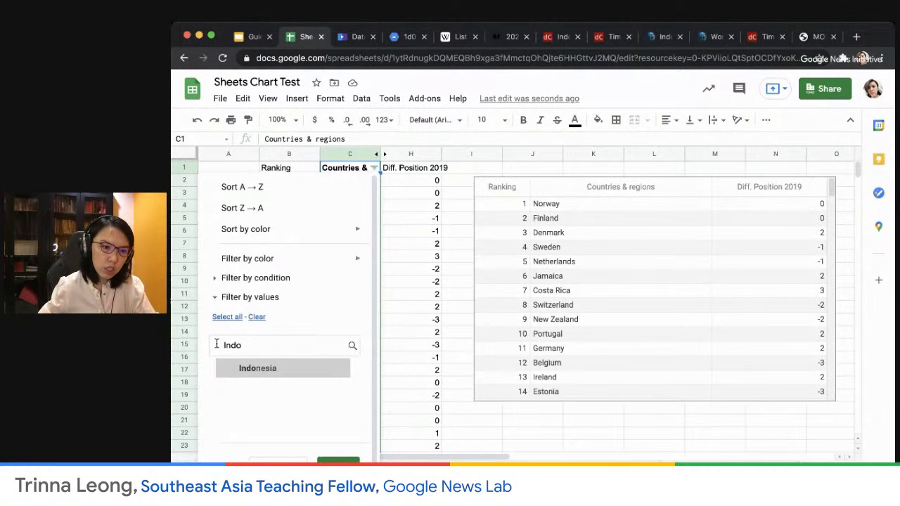
pyautogui.click(253, 364)
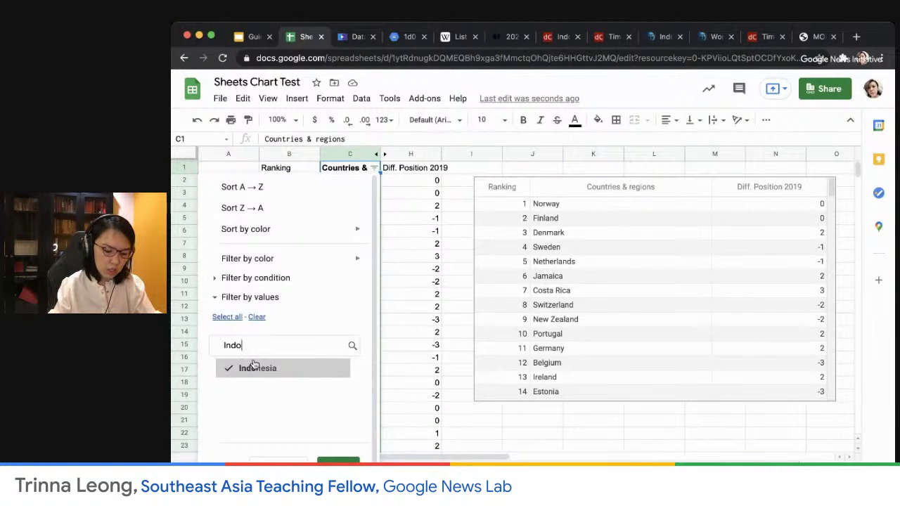
# Step: Add Malaysia and Thailand to the values selected in the Countries & regions filter
pyautogui.press('BackSpace')
pyautogui.press('BackSpace')
pyautogui.press('BackSpace')
pyautogui.press('BackSpace')
pyautogui.write('Malaysi')
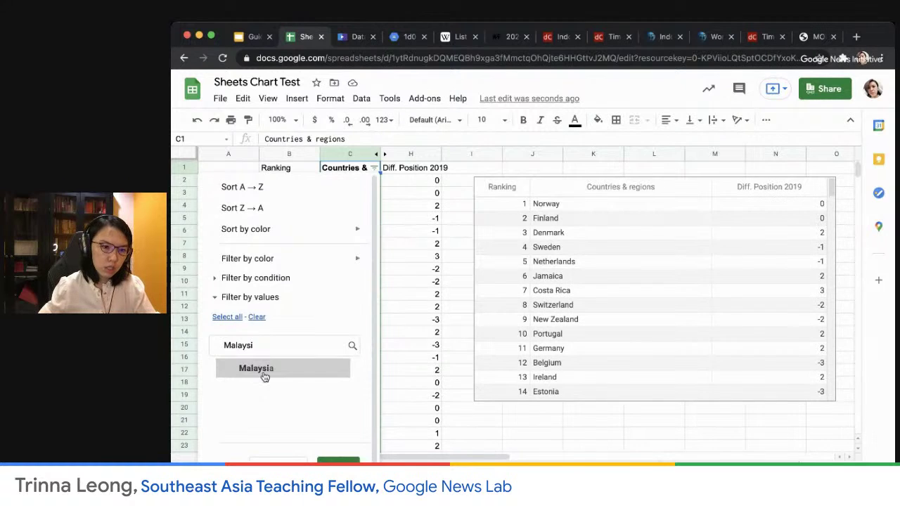
pyautogui.click(267, 375)
pyautogui.press('super+a')
pyautogui.write('Thai')
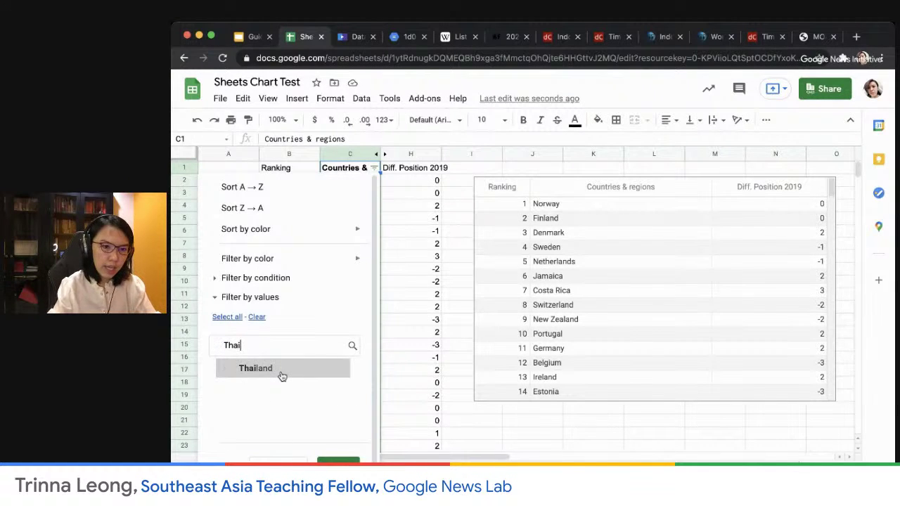
pyautogui.click(283, 369)
# Step: Add Philippines and Singapore to the selected filter values and apply the Countries & regions filter
pyautogui.press('super+a')
pyautogui.write('Phil')
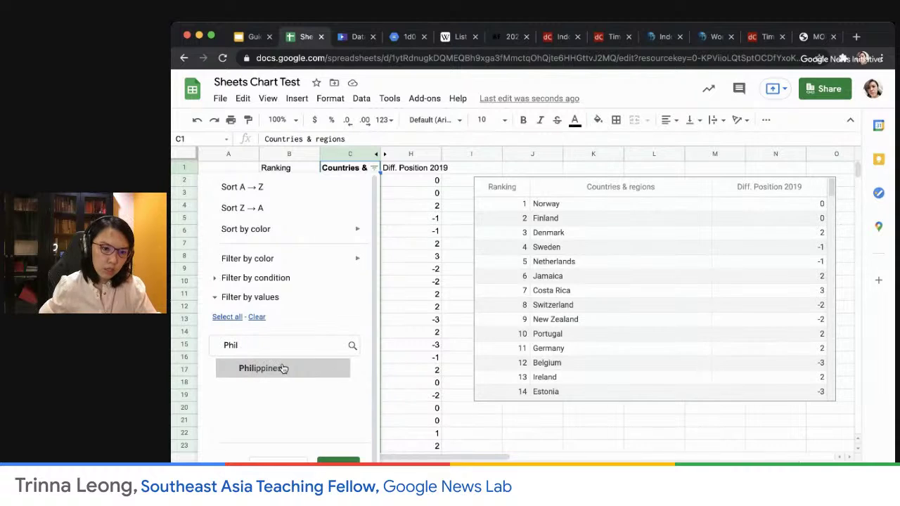
pyautogui.click(298, 377)
pyautogui.press('super+a')
pyautogui.write('Singapo')
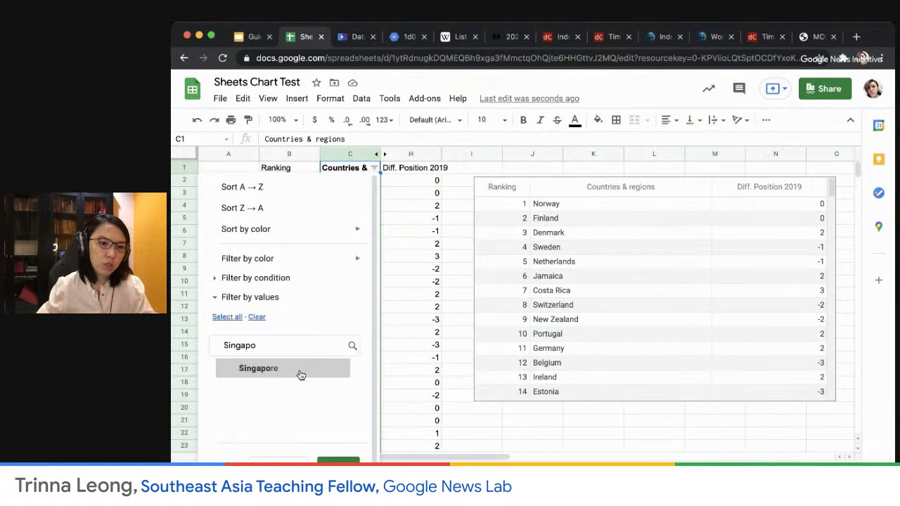
pyautogui.click(298, 377)
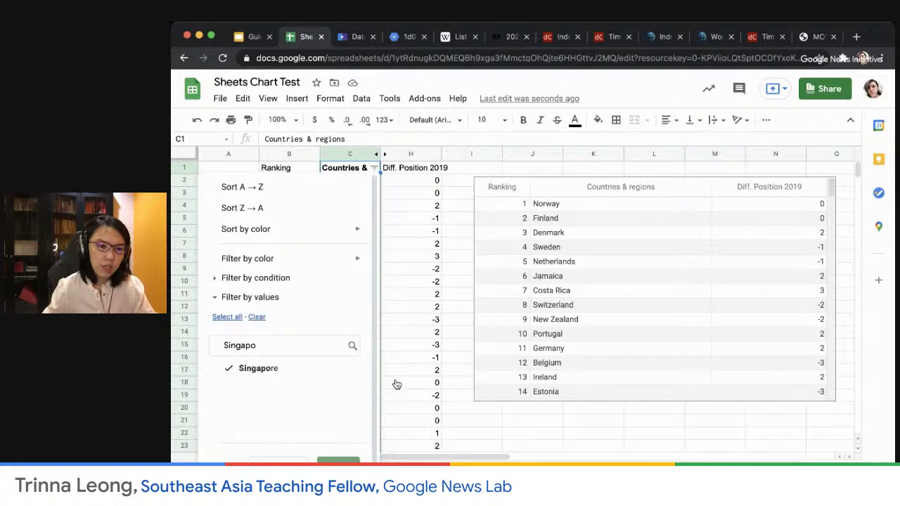
pyautogui.click(338, 461)
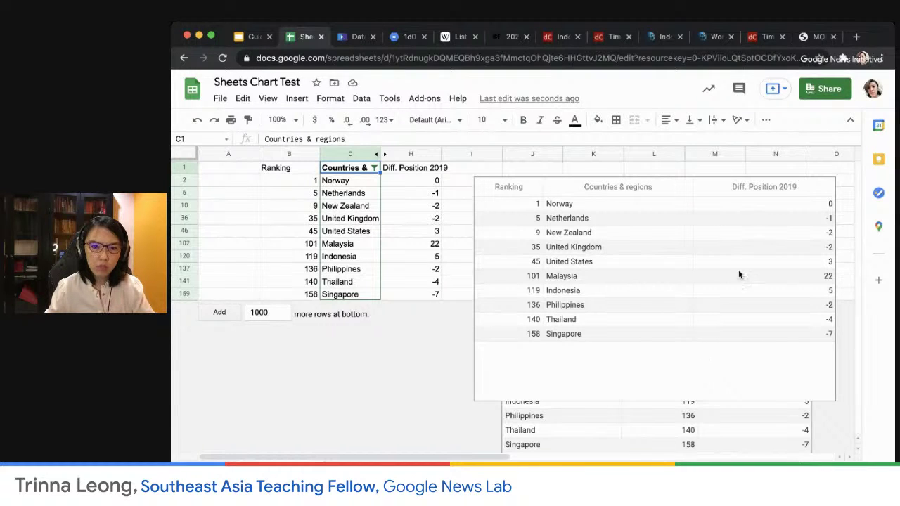
# Step: Move the older table chart up to row 1 and place the new table chart over it, starting at column I
pyautogui.click(617, 195)
pyautogui.moveTo(679, 191); pyautogui.dragTo(445, 223)
pyautogui.click(716, 295)
pyautogui.moveTo(716, 295); pyautogui.dragTo(752, 147)
pyautogui.click(450, 174)
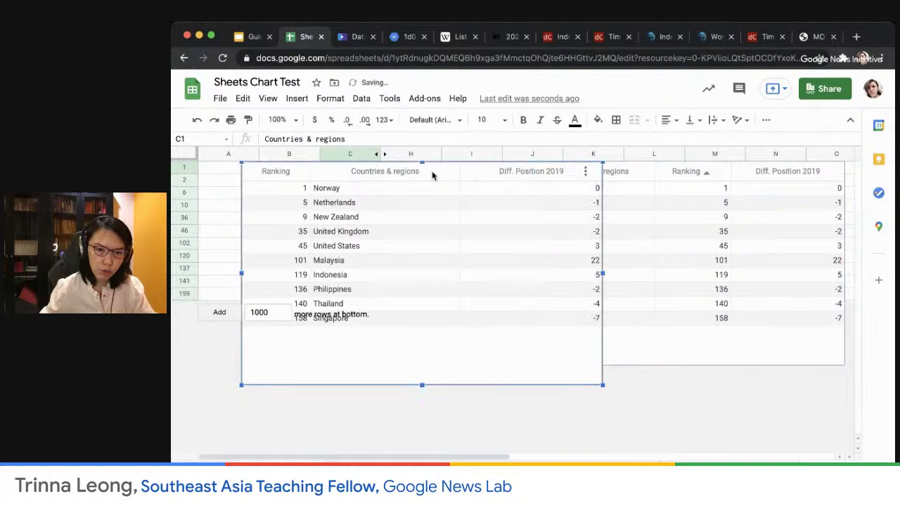
pyautogui.moveTo(457, 173); pyautogui.dragTo(658, 276)
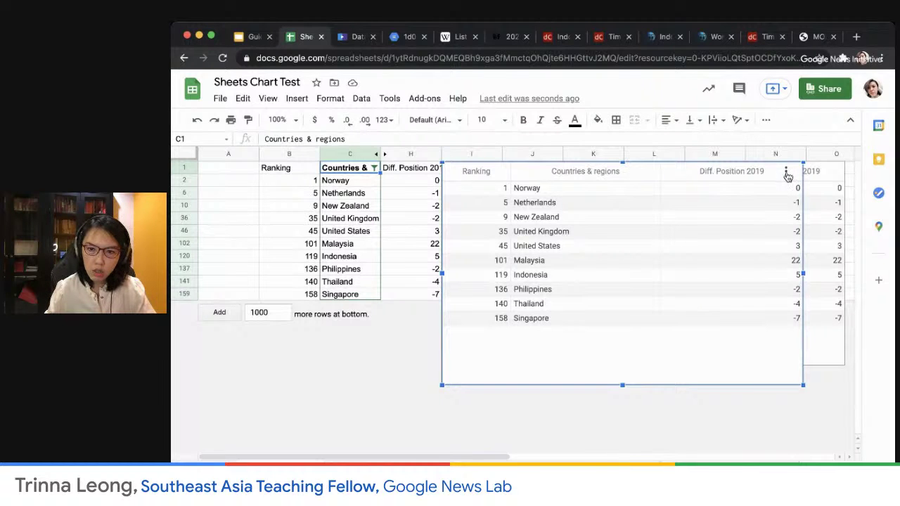
# Step: Publish the new table chart to the web as an interactive chart
pyautogui.click(787, 173)
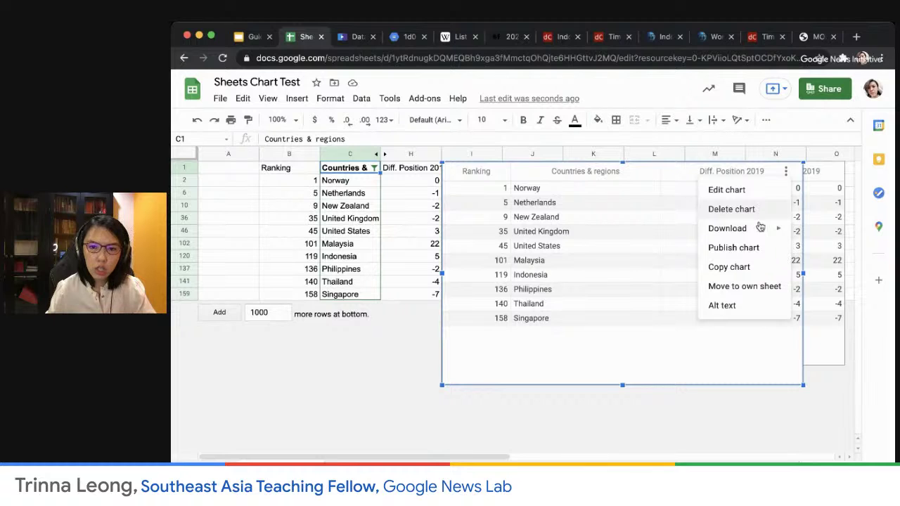
pyautogui.moveTo(762, 232)
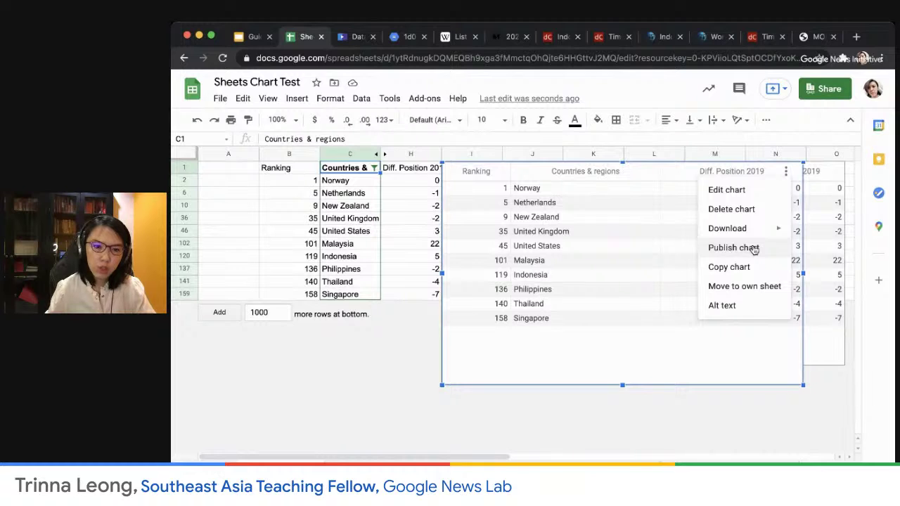
pyautogui.click(752, 249)
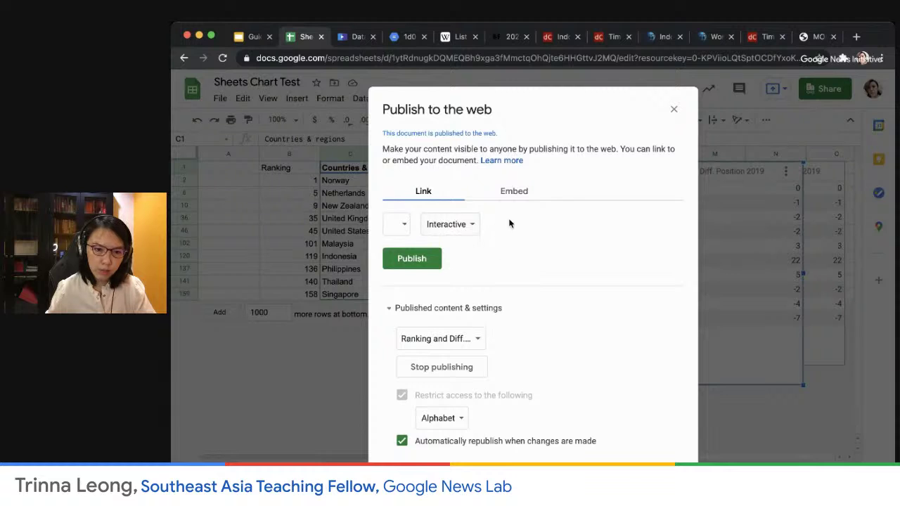
pyautogui.click(405, 260)
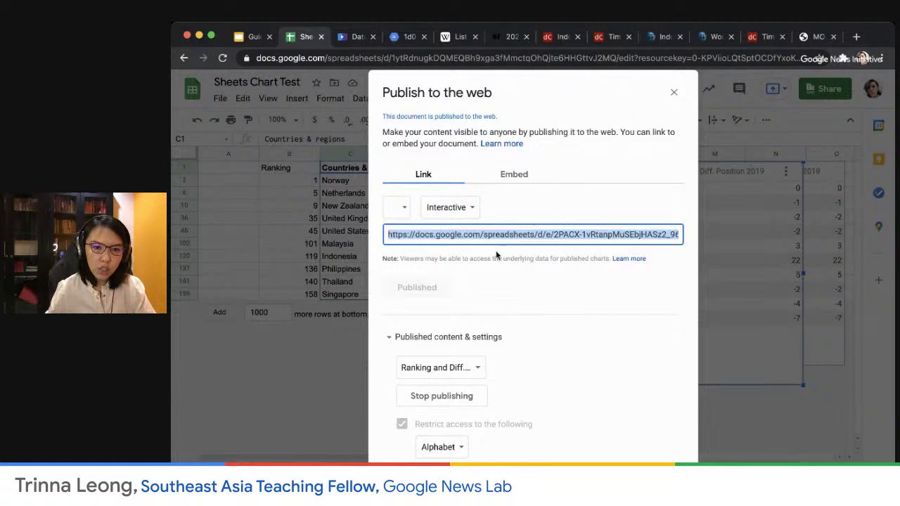
# Step: Copy the published chart's interactive iframe embed code and close the publishing dialog
pyautogui.click(514, 176)
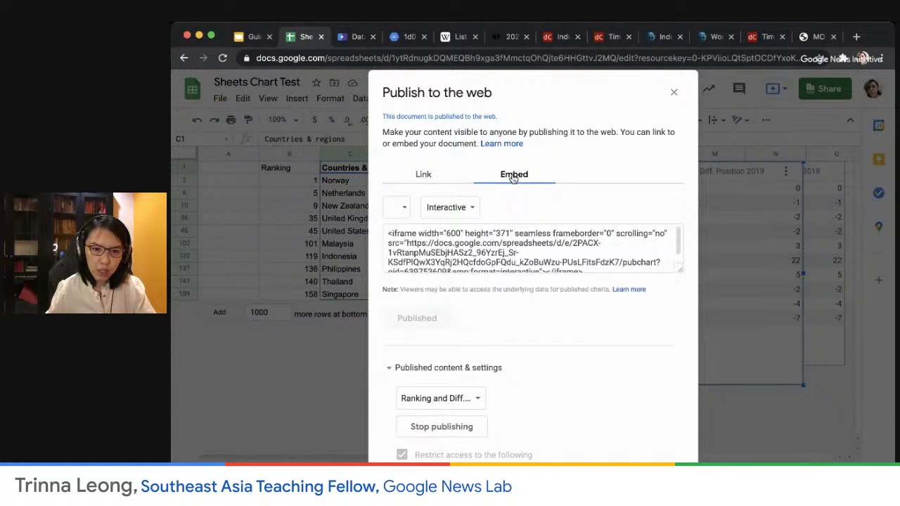
pyautogui.click(390, 235)
pyautogui.press('super+c')
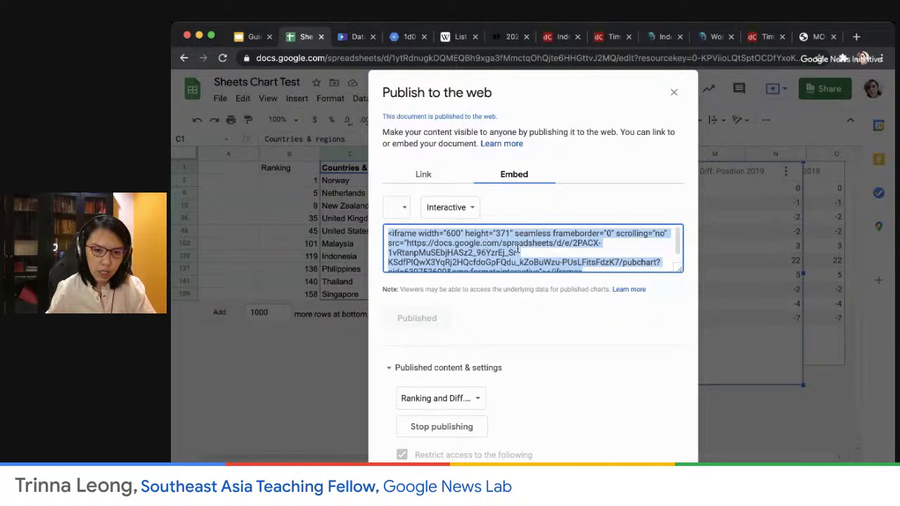
pyautogui.scroll(-1, 476, 243)
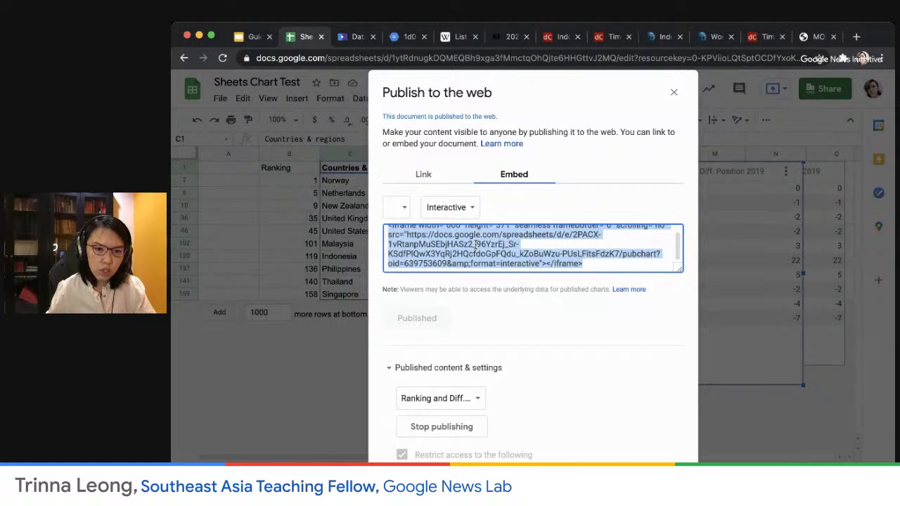
pyautogui.scroll(1, 476, 243)
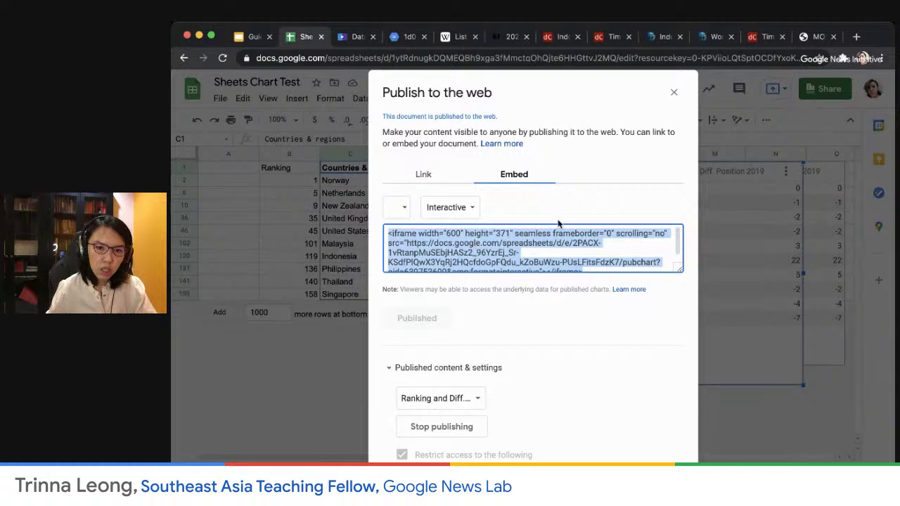
pyautogui.click(601, 199)
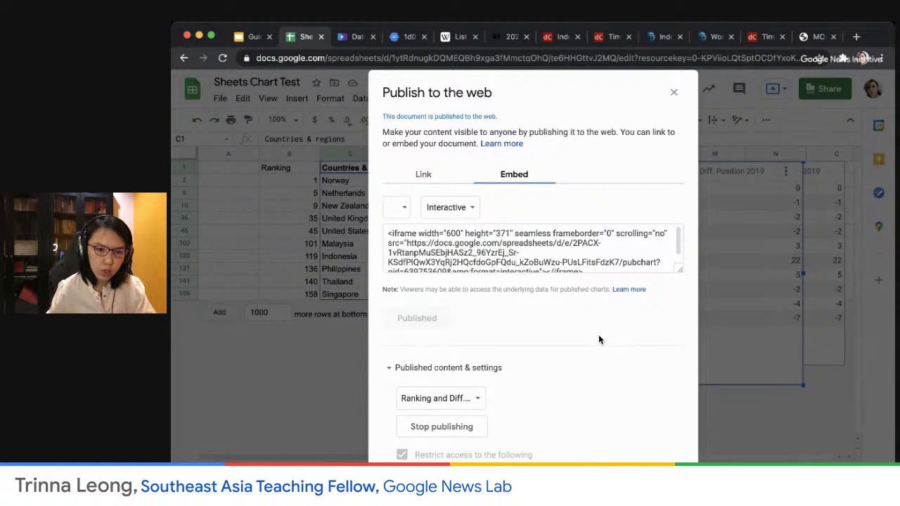
pyautogui.click(674, 93)
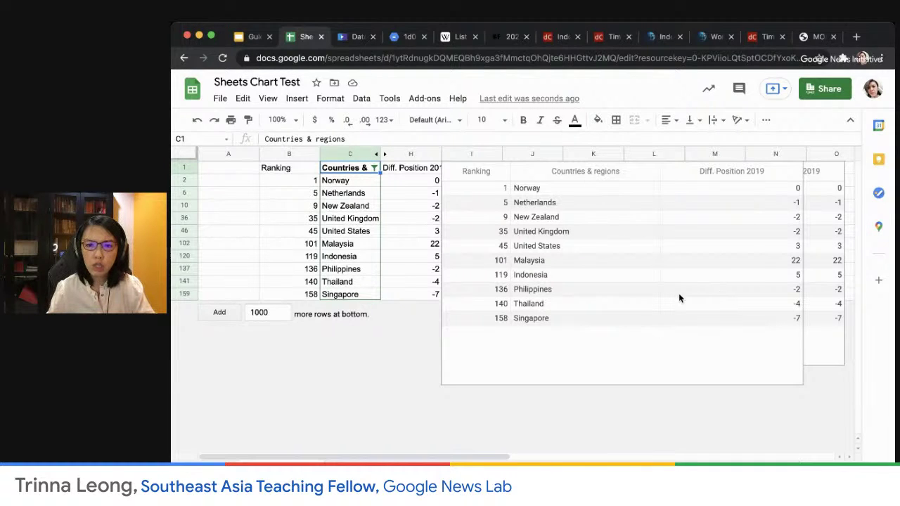
# Step: Open codepen.io in a new browser tab
pyautogui.click(857, 39)
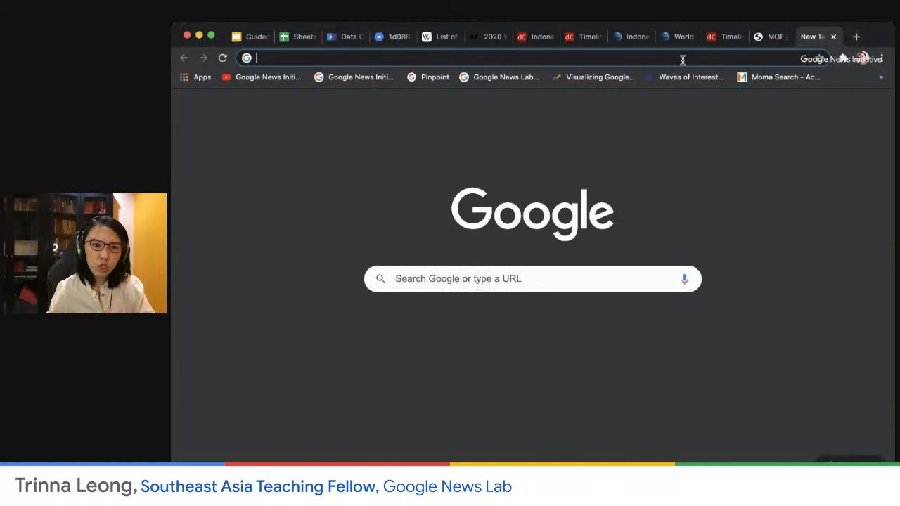
pyautogui.write('codepen.')
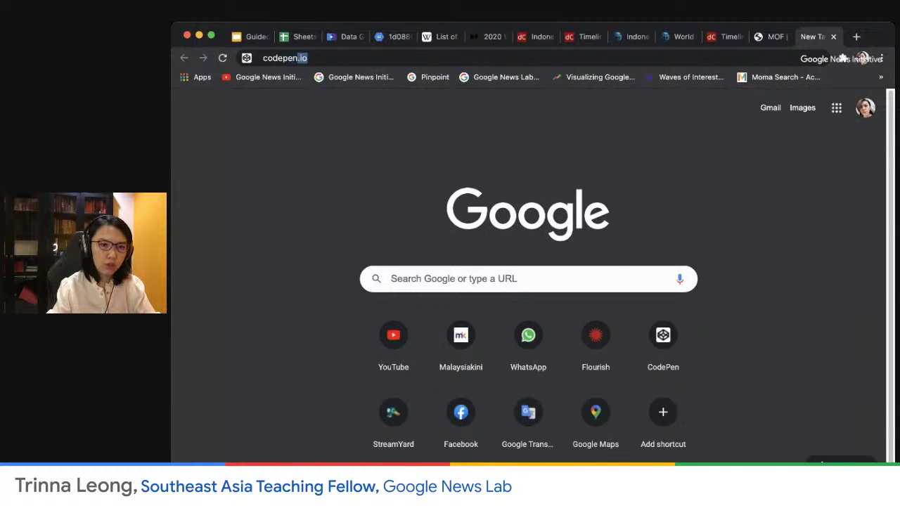
pyautogui.press('Return')
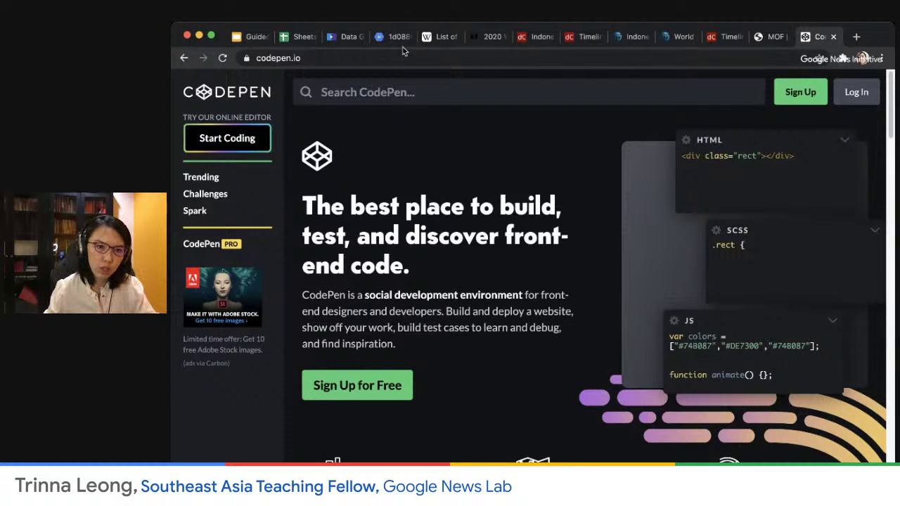
# Step: Copy the codepen.io web address and switch briefly to another application
pyautogui.click(238, 54)
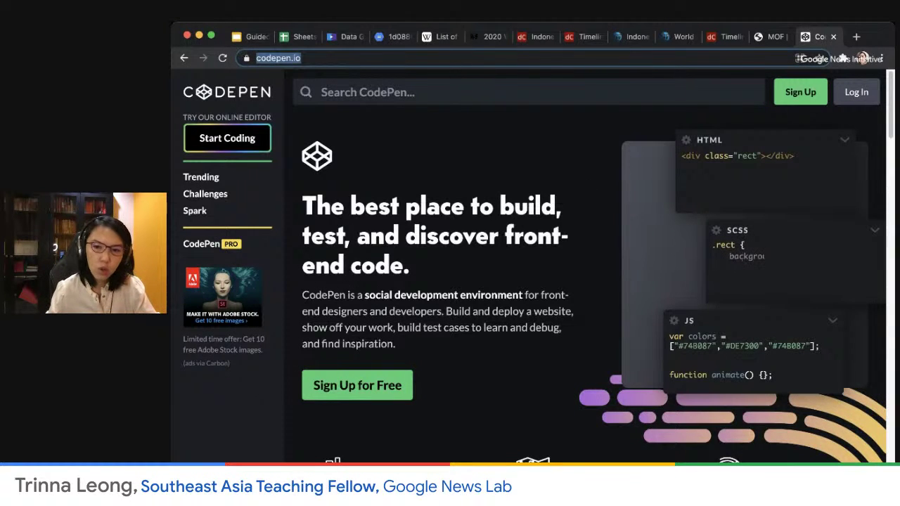
pyautogui.press('super+Tab')
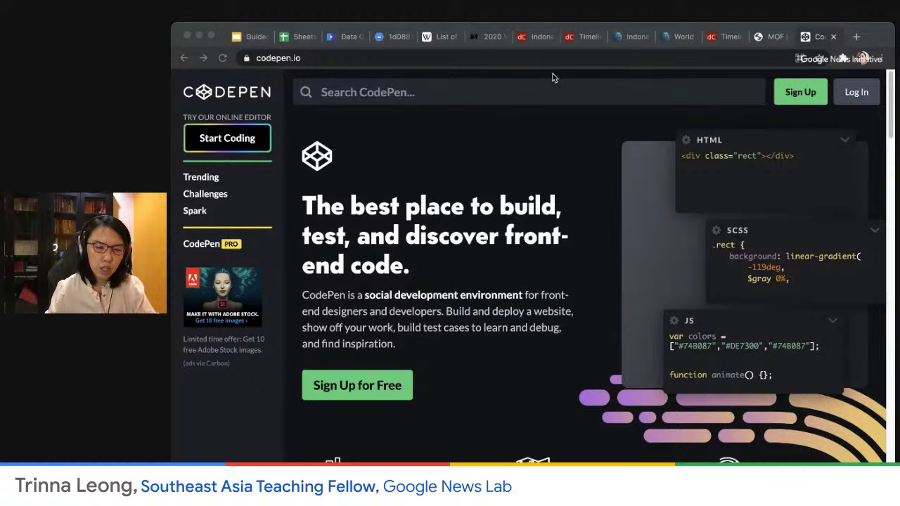
pyautogui.press('super+Tab')
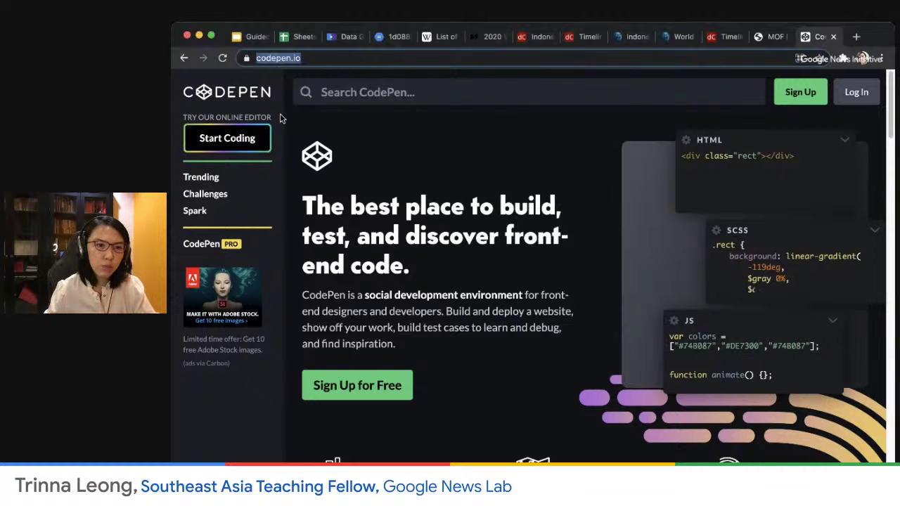
# Step: Start a new pen, try pasting the copied address into its HTML editor and undo the paste
pyautogui.click(221, 144)
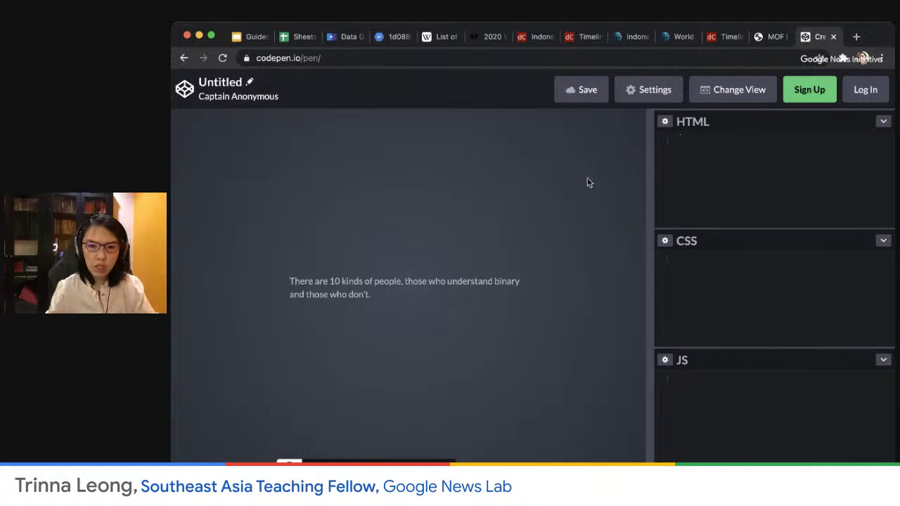
pyautogui.click(733, 92)
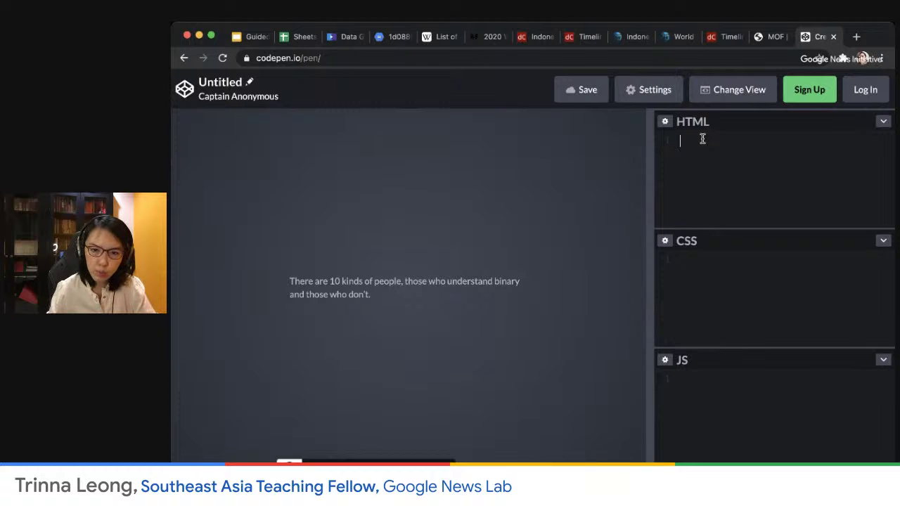
pyautogui.press('super+v')
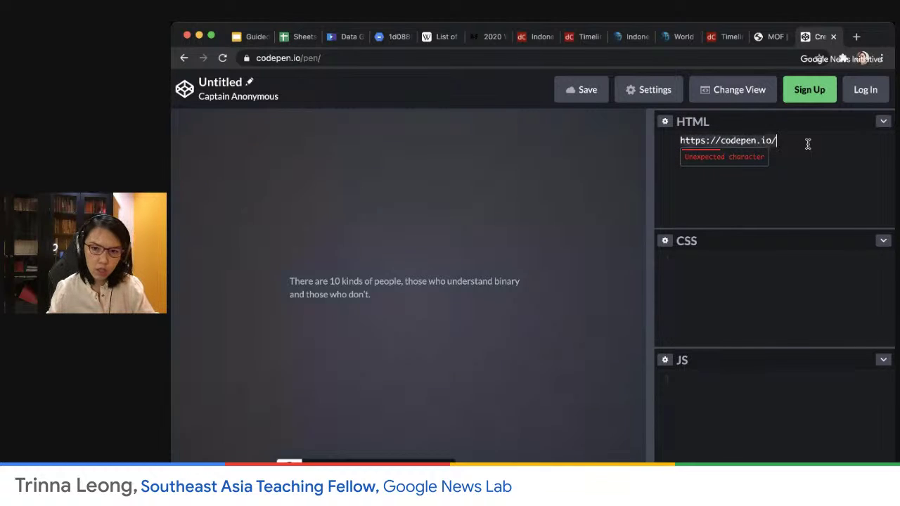
pyautogui.press('super+z')
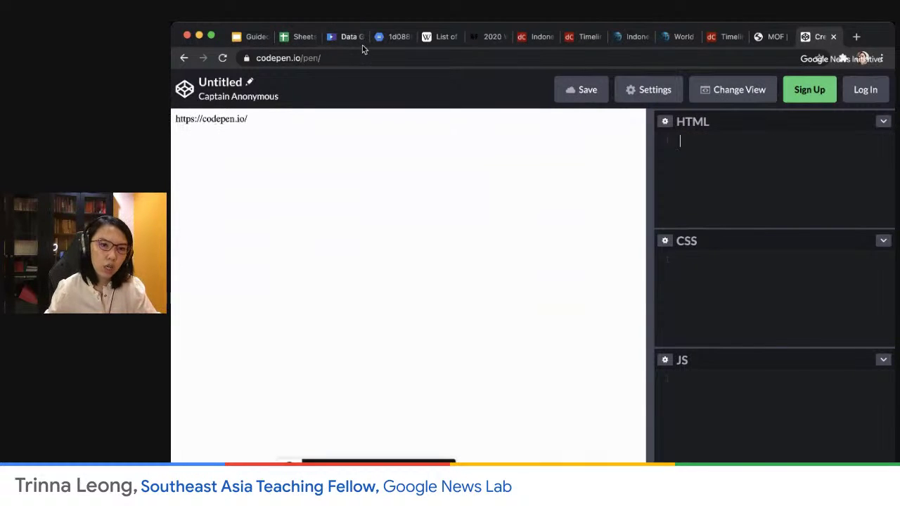
# Step: Return to the Sheets Chart Test spreadsheet and copy the interactive iframe embed code of the front table chart
pyautogui.click(304, 37)
pyautogui.click(786, 176)
pyautogui.click(786, 174)
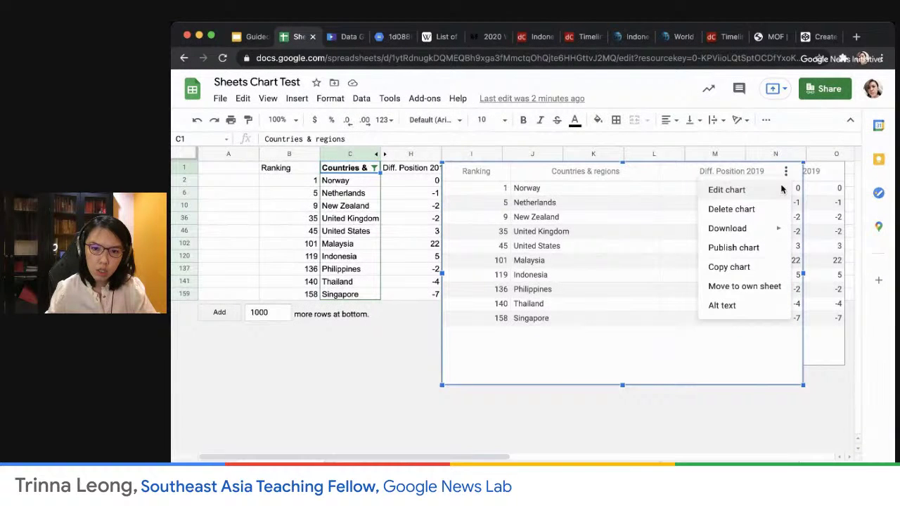
pyautogui.click(753, 248)
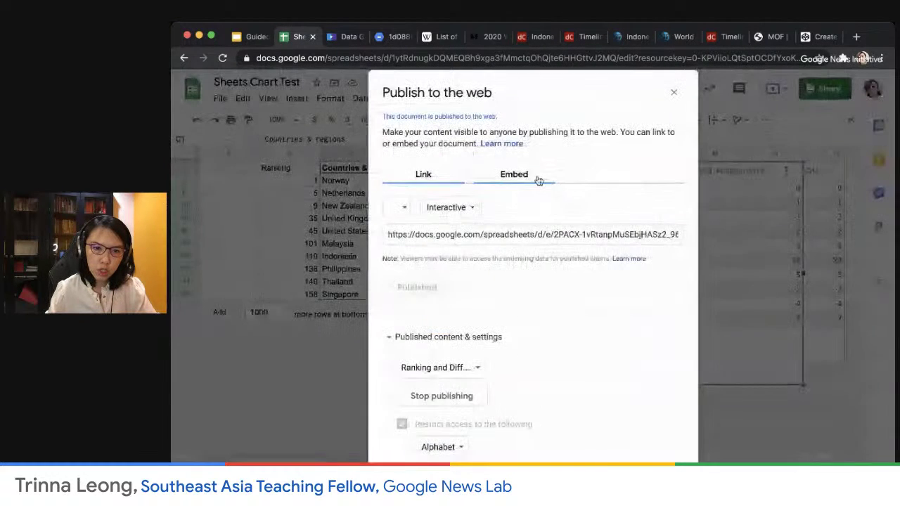
pyautogui.click(517, 176)
pyautogui.click(494, 253)
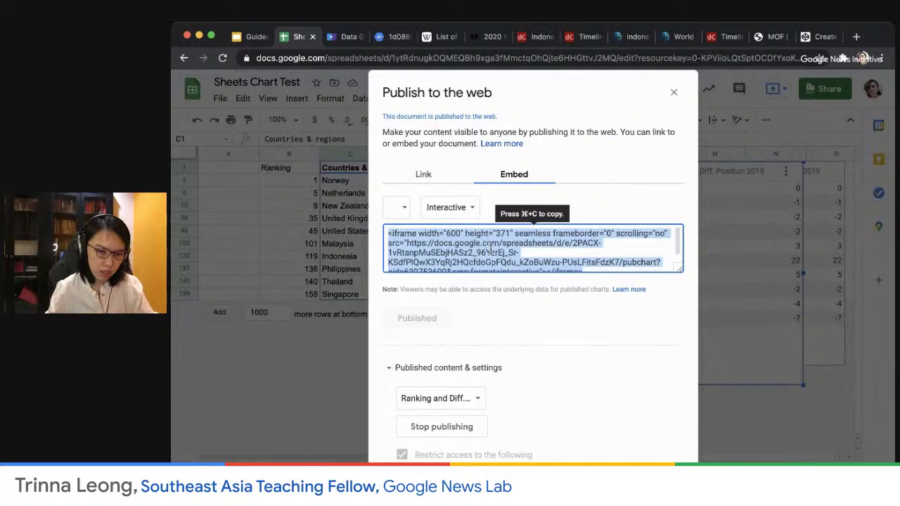
pyautogui.press('super+c')
pyautogui.click(616, 185)
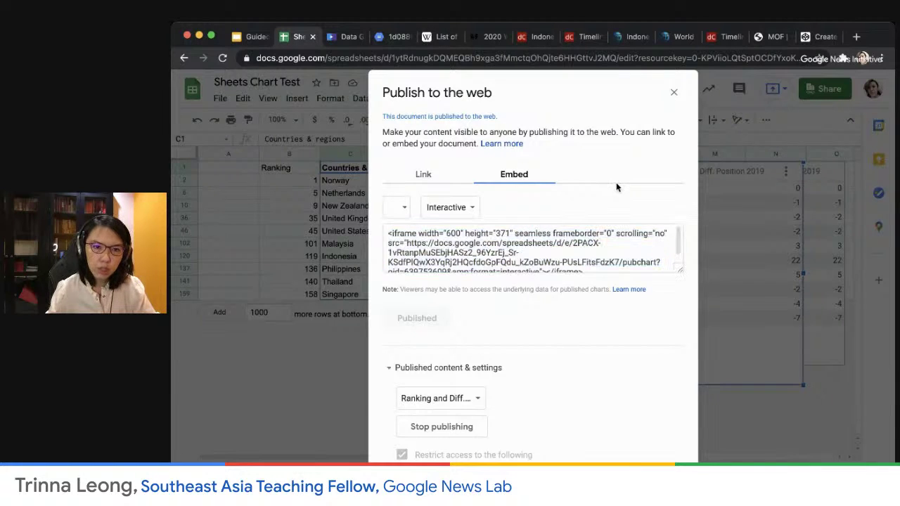
# Step: Paste the chart's iframe embed code into the HTML editor of the CodePen pen
pyautogui.click(818, 40)
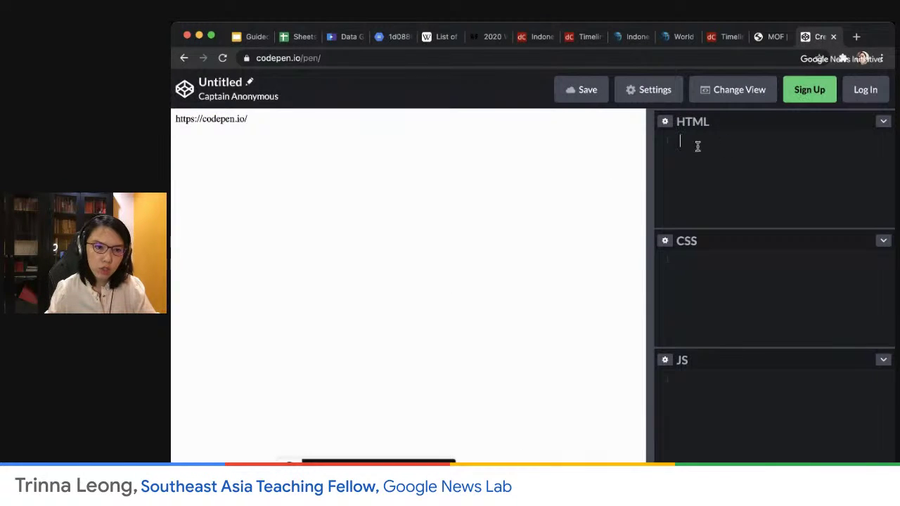
pyautogui.press('super+v')
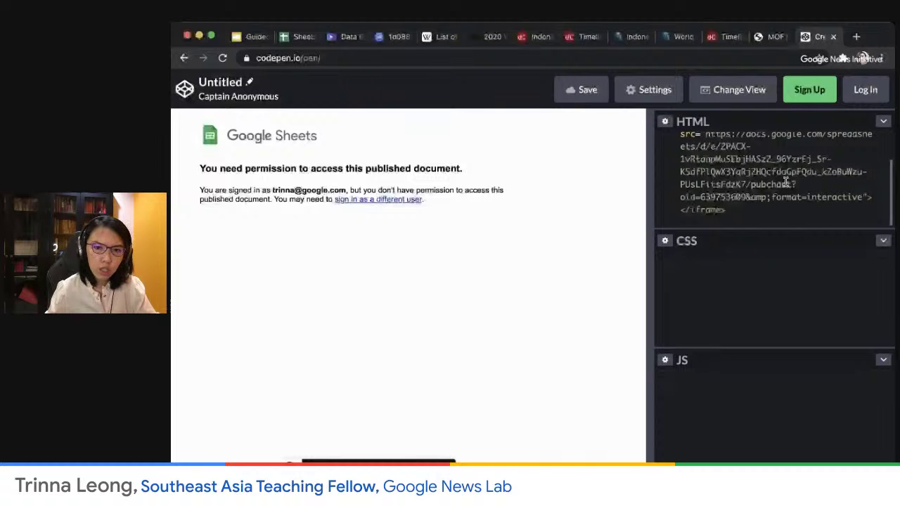
pyautogui.scroll(2, 786, 182)
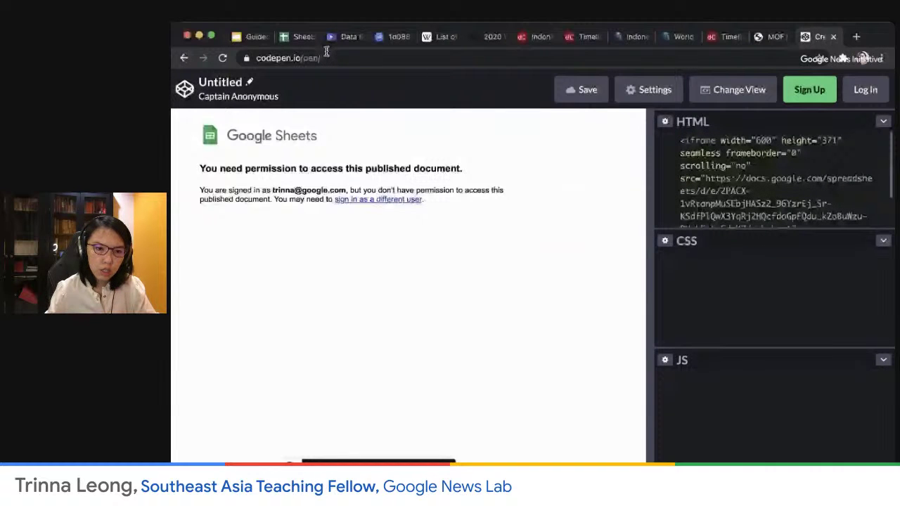
# Step: Check the access restriction, link and embed code of the published chart in the spreadsheet and close the publishing dialog
pyautogui.click(301, 36)
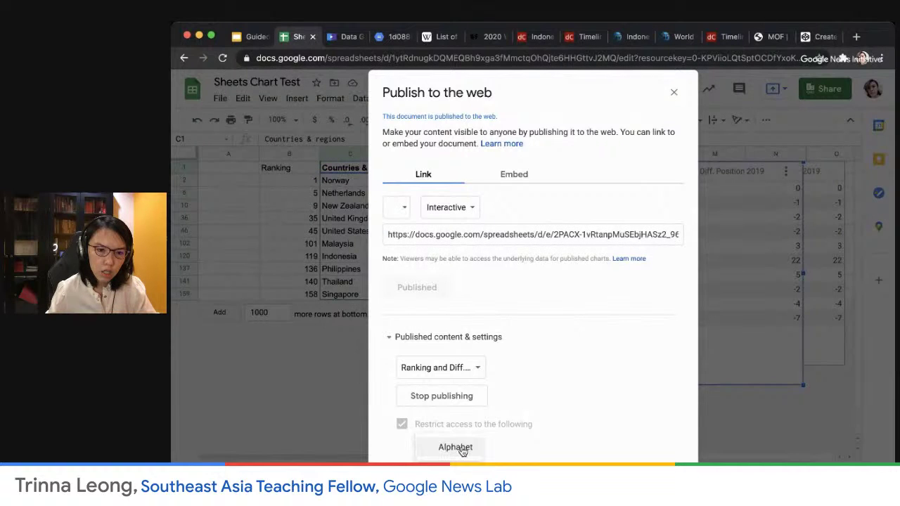
pyautogui.click(458, 449)
pyautogui.click(541, 443)
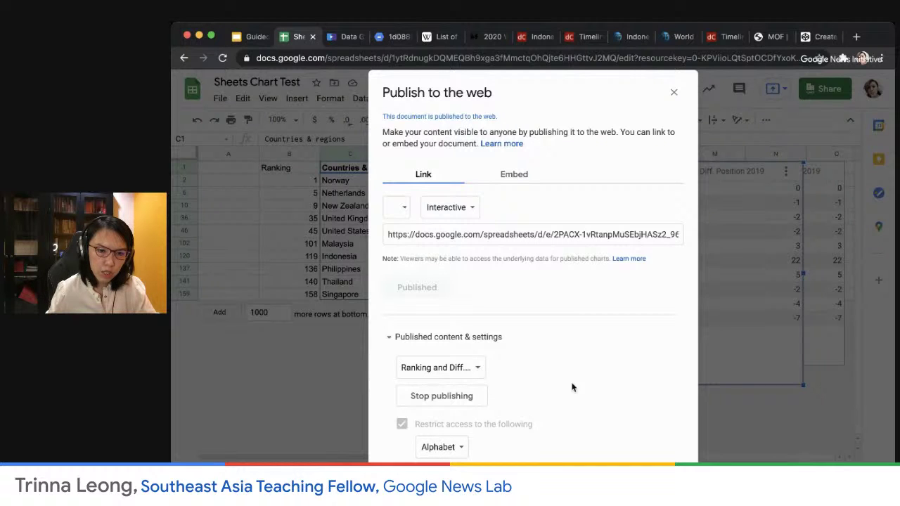
pyautogui.click(517, 176)
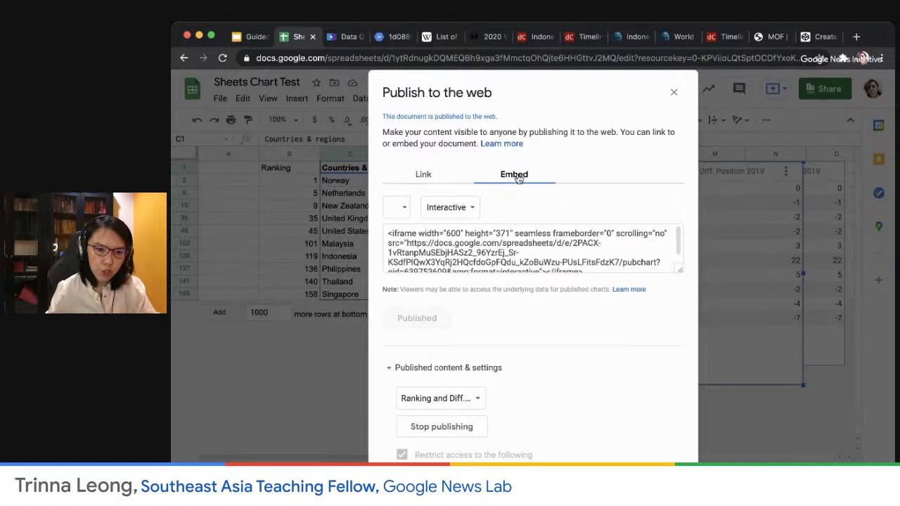
pyautogui.click(425, 177)
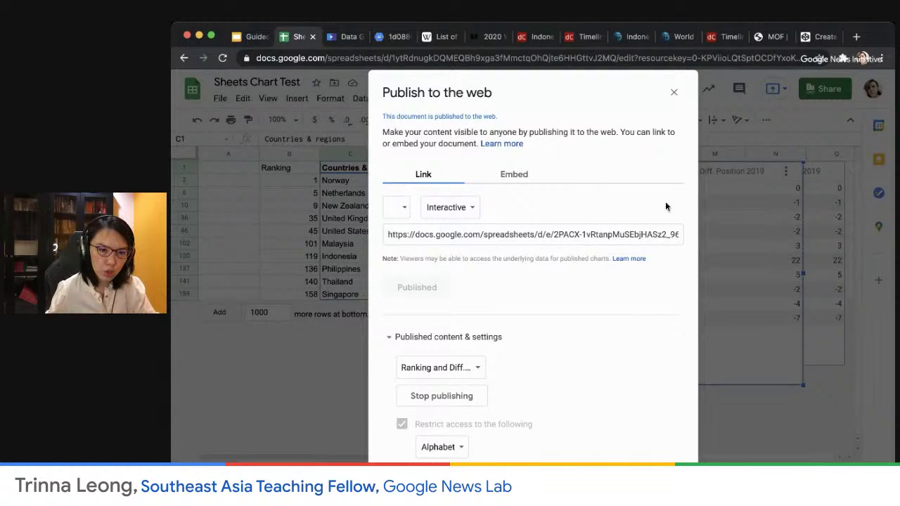
pyautogui.click(674, 94)
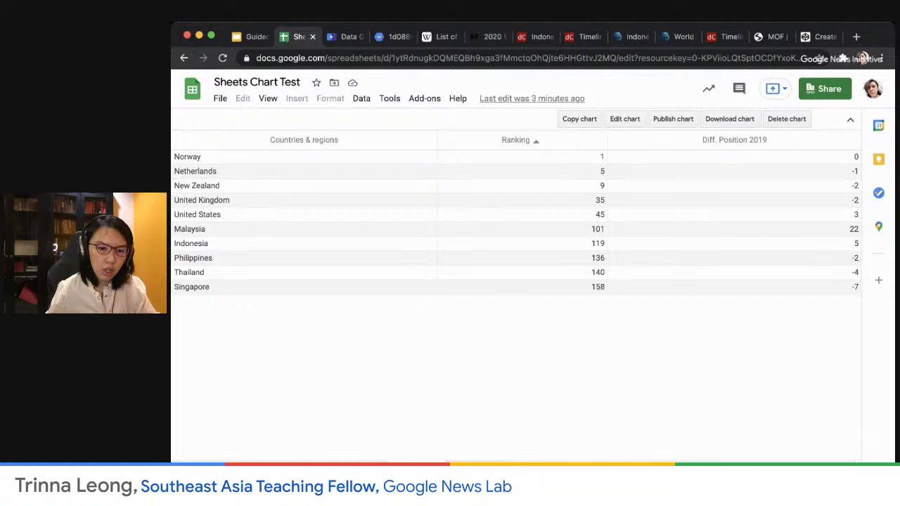
# Step: Move the front table chart, with Ranking as its first column, from the data sheet to its own sheet
pyautogui.press('super+Tab')
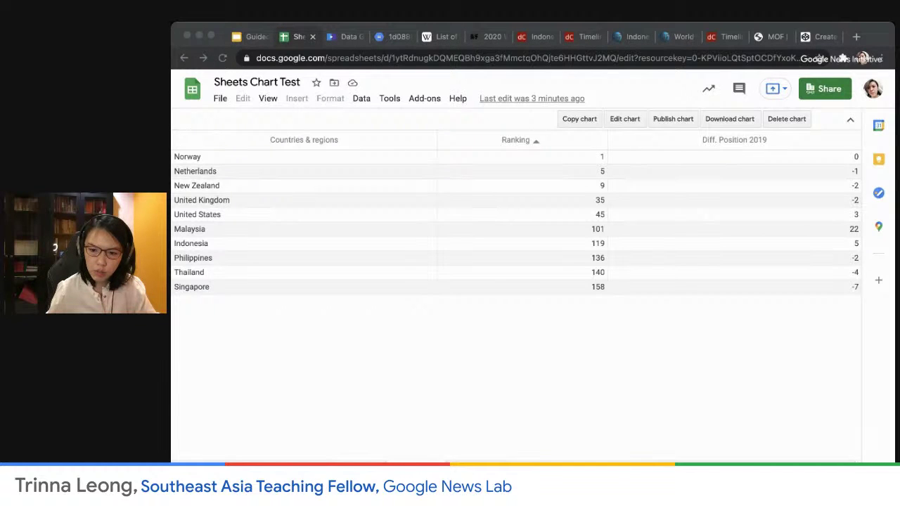
pyautogui.click(308, 419)
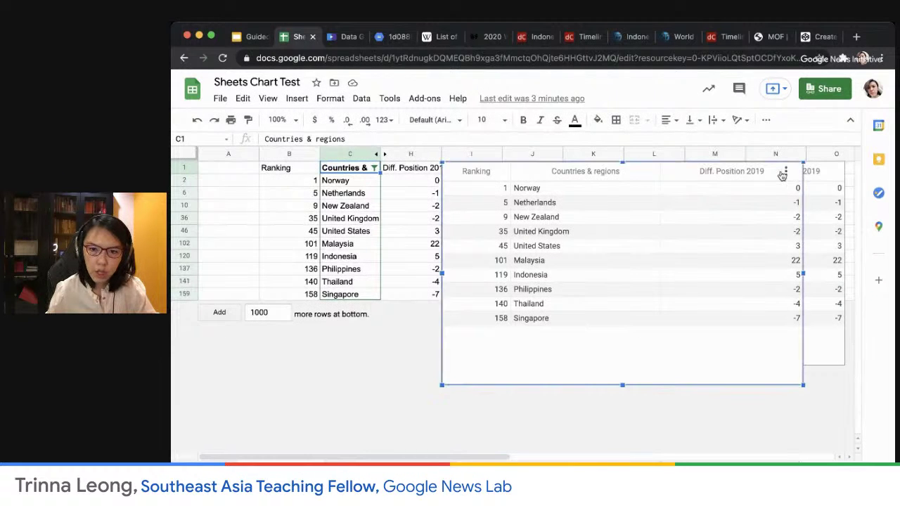
pyautogui.click(786, 173)
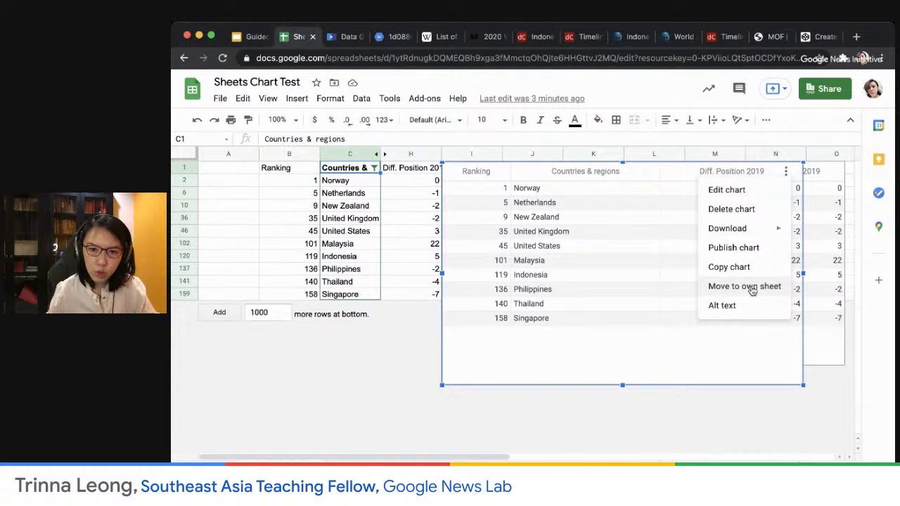
pyautogui.click(752, 289)
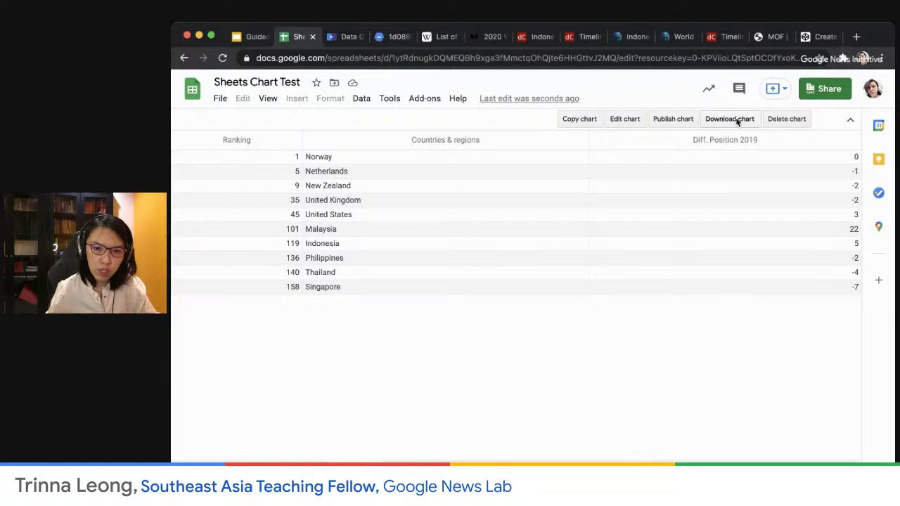
# Step: Examine the embed code for the chart on its own sheet and close the publishing dialog
pyautogui.click(670, 120)
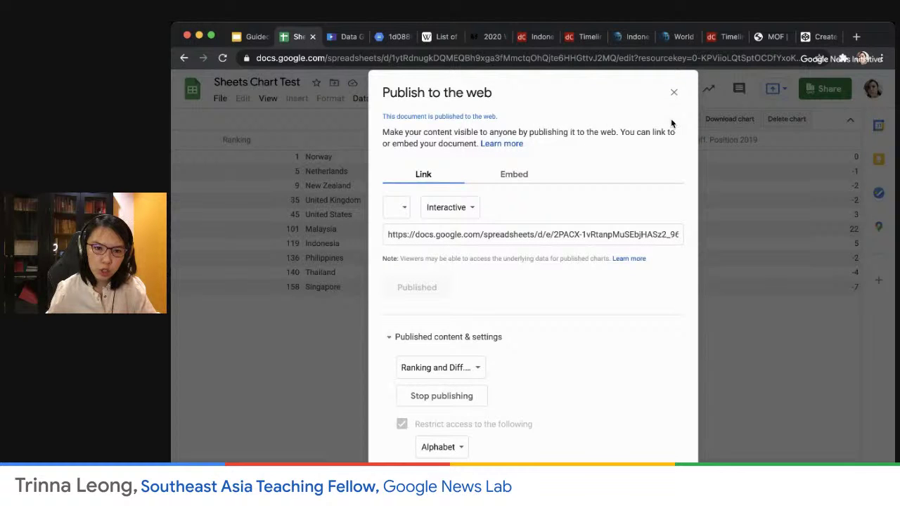
pyautogui.click(515, 176)
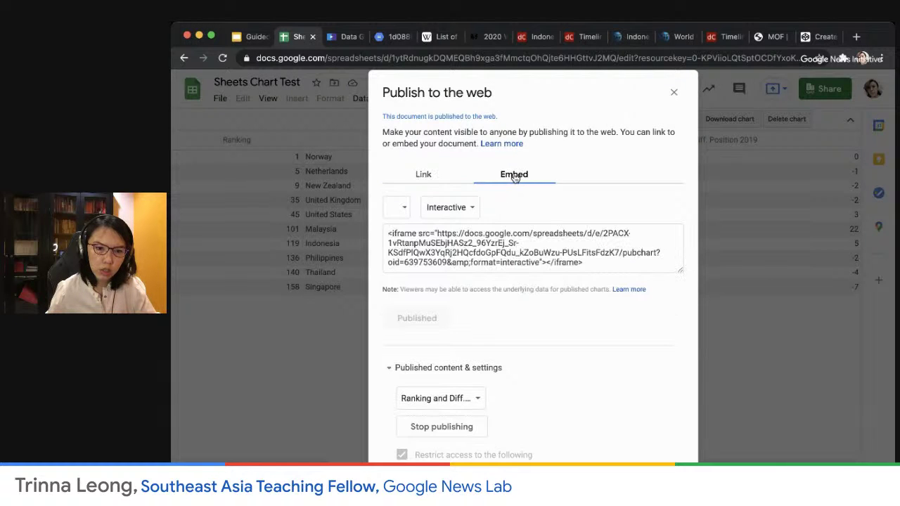
pyautogui.click(673, 92)
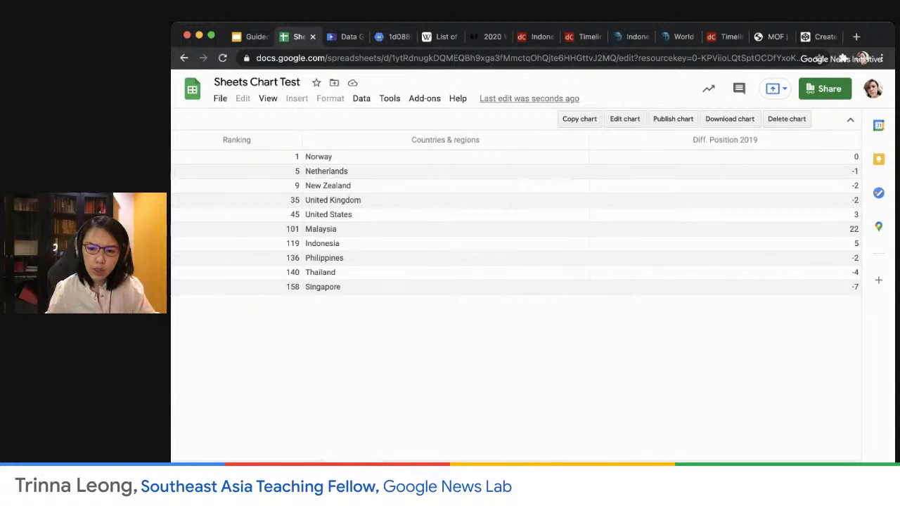
# Step: View the presentation slide with the world map and press freedom table, and return to the spreadsheet
pyautogui.click(249, 36)
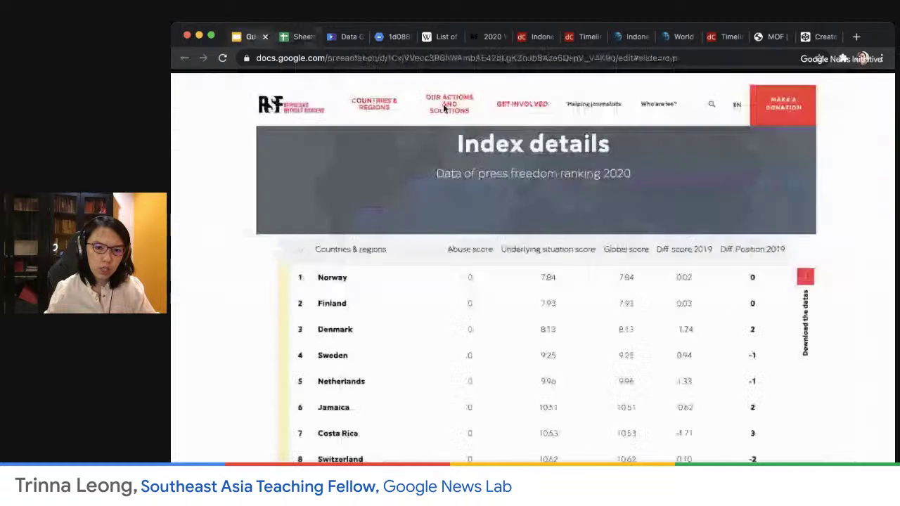
pyautogui.click(696, 380)
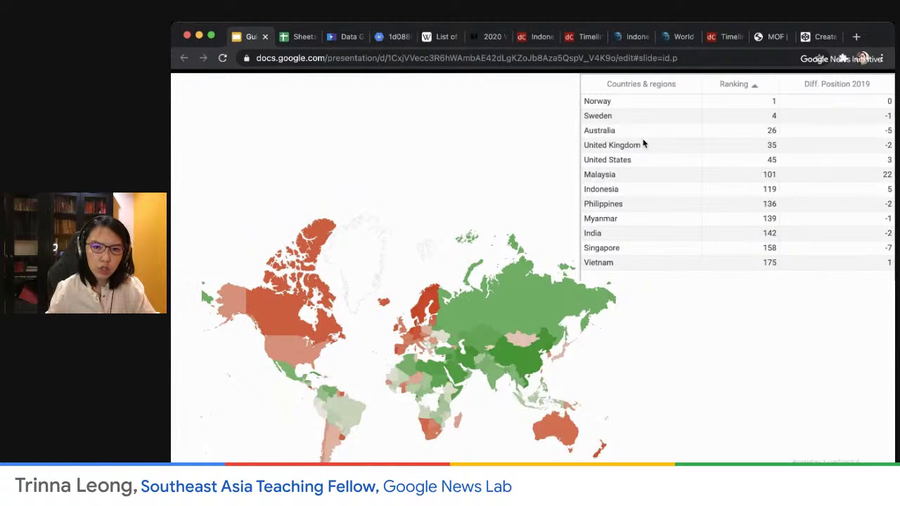
pyautogui.click(299, 38)
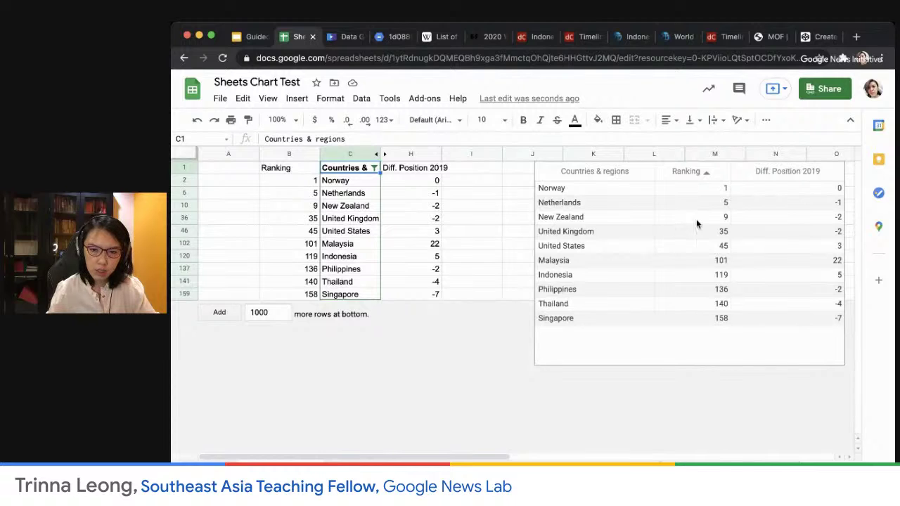
# Step: Move the remaining table chart beside the data at column I and delete it from the sheet
pyautogui.click(696, 222)
pyautogui.moveTo(761, 174); pyautogui.dragTo(683, 193)
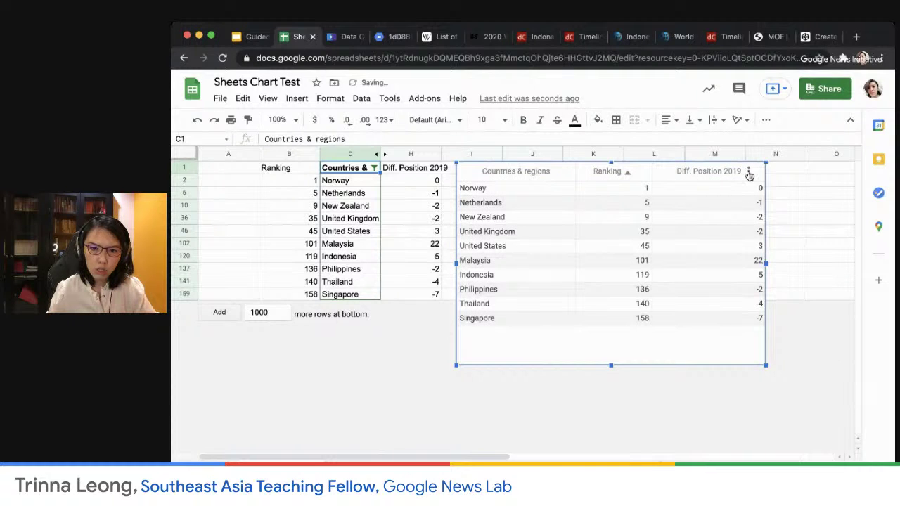
pyautogui.click(749, 173)
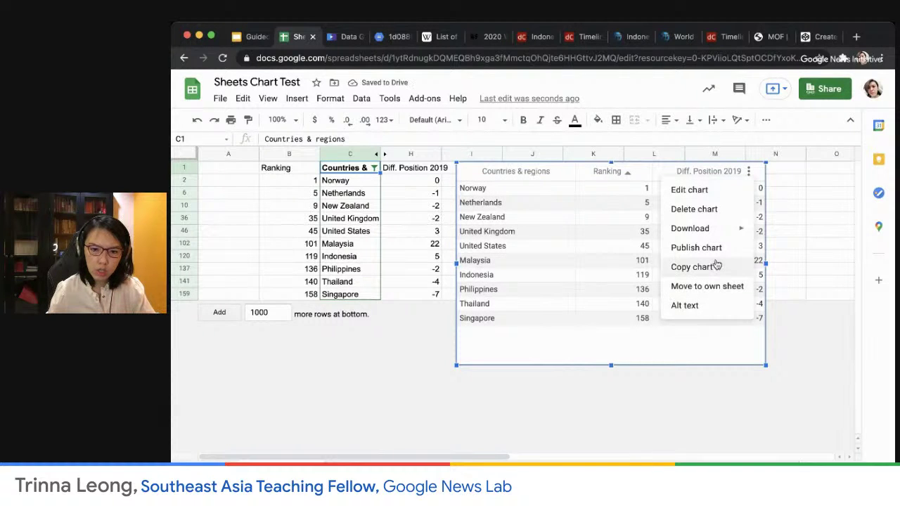
pyautogui.click(711, 212)
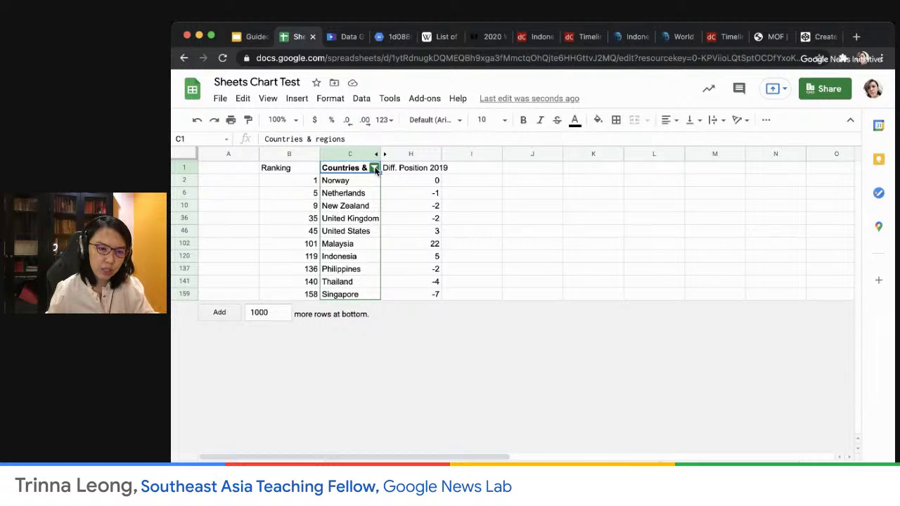
# Step: Turn off the Countries & regions filter and browse down the full country list
pyautogui.click(362, 99)
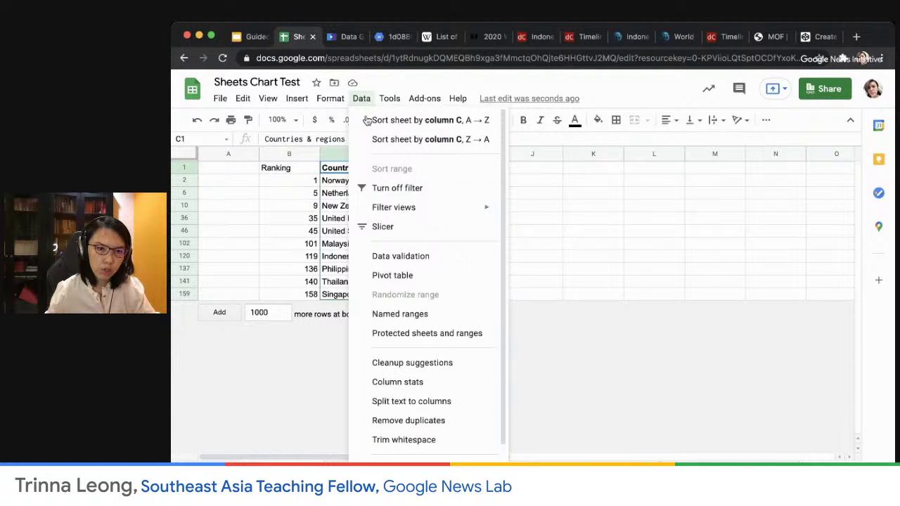
pyautogui.click(395, 188)
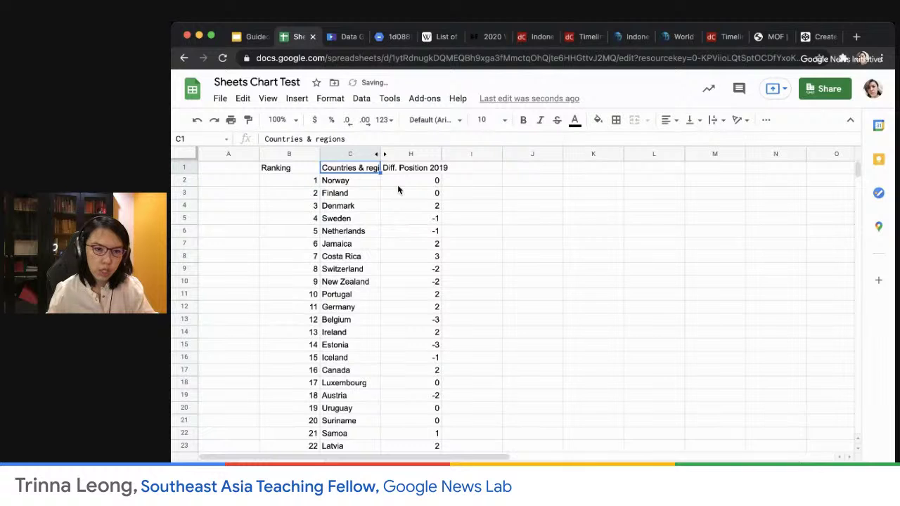
pyautogui.scroll(-5, 377, 275)
pyautogui.scroll(-20, 377, 278)
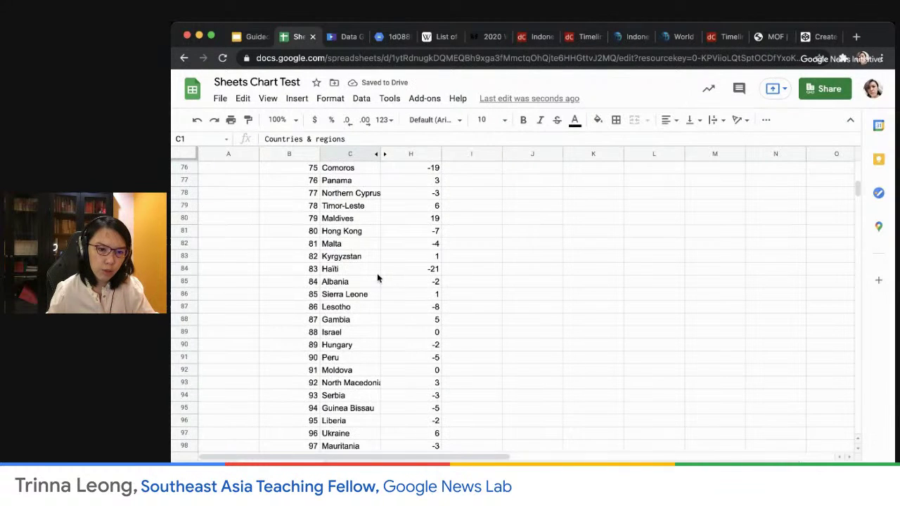
# Step: Insert a chart from the Ranking, Countries & regions and Diff. Position 2019 data in columns B to H
pyautogui.scroll(-3, 377, 273)
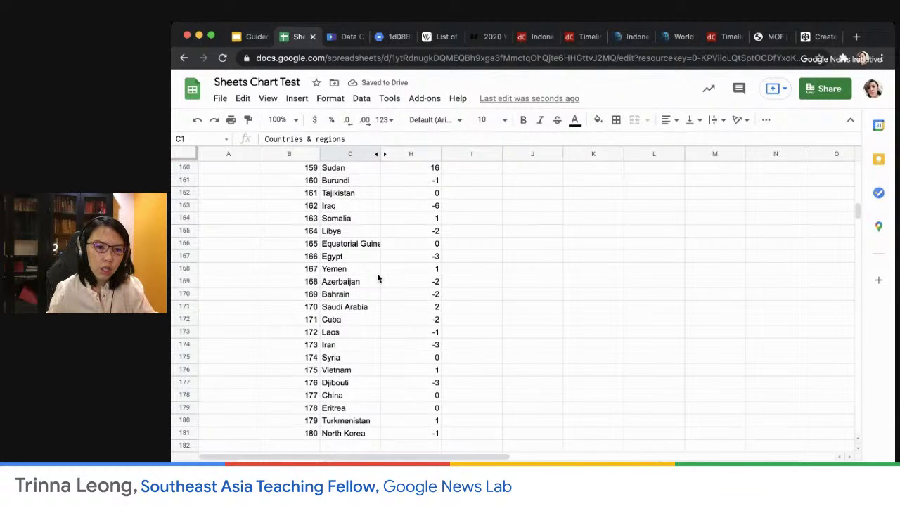
pyautogui.scroll(20, 377, 273)
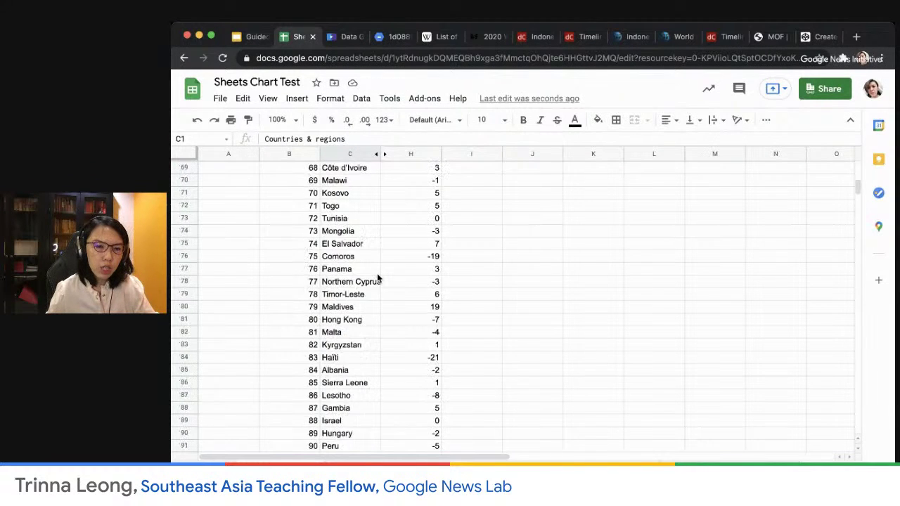
pyautogui.click(281, 155)
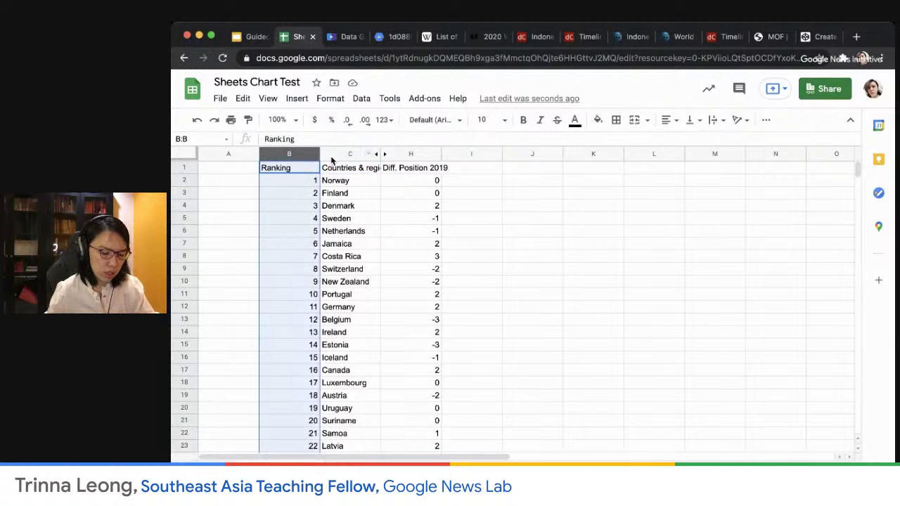
pyautogui.keyDown('shift'); pyautogui.click(415, 153); pyautogui.keyUp('shift')
pyautogui.click(296, 98)
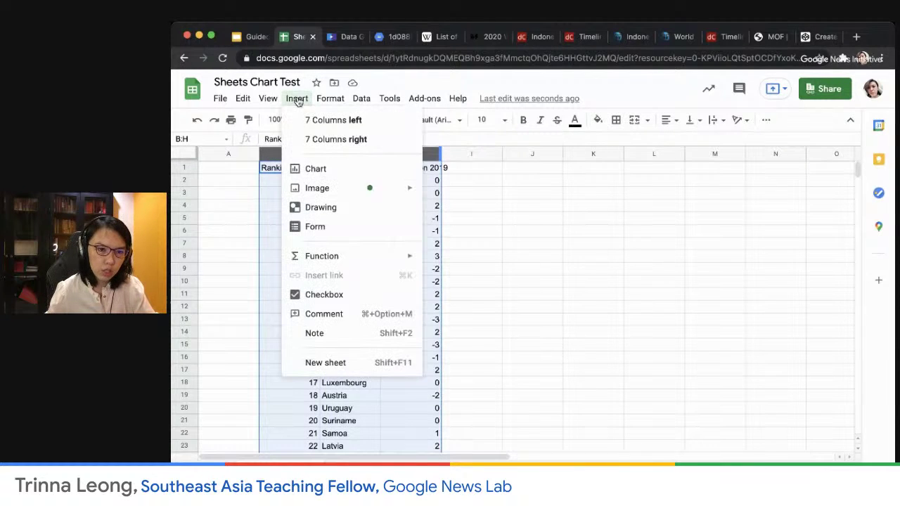
pyautogui.click(340, 177)
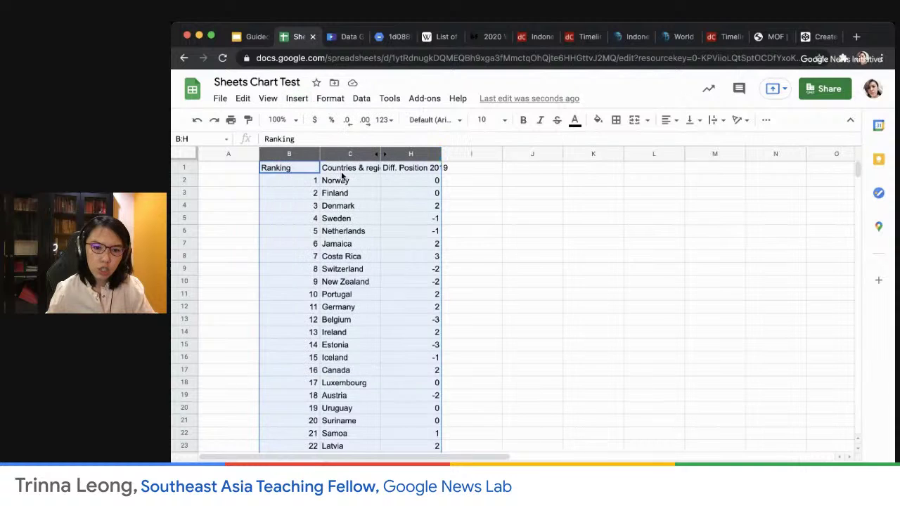
# Step: Change the chart type to Geo chart and set its region to Countries & regions
pyautogui.click(805, 211)
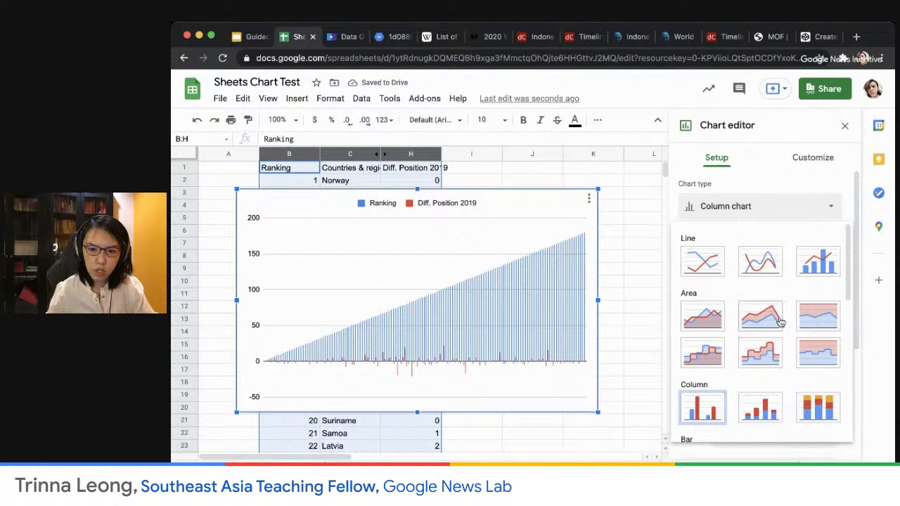
pyautogui.scroll(-10, 780, 317)
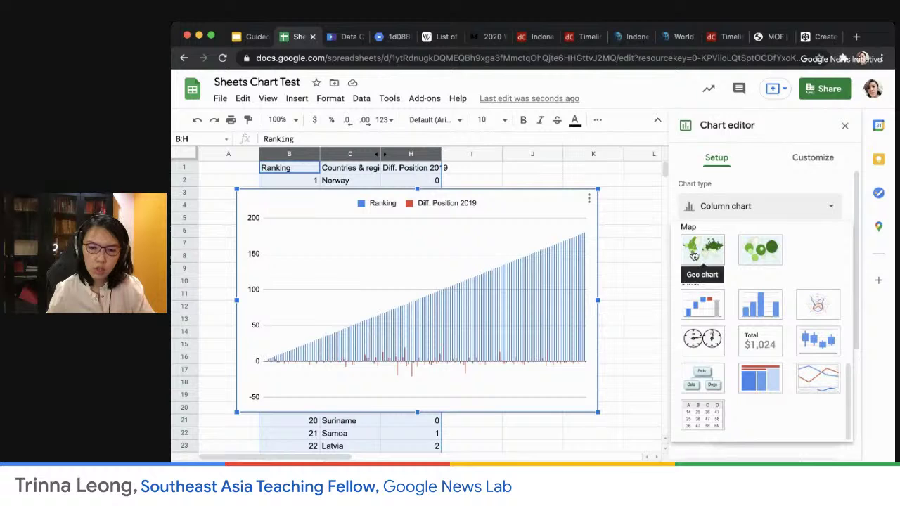
pyautogui.scroll(1, 702, 261)
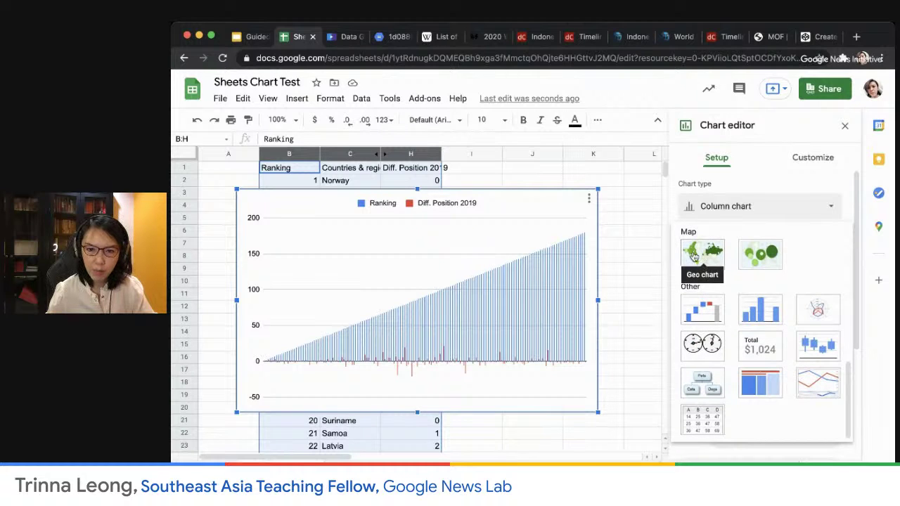
pyautogui.click(698, 258)
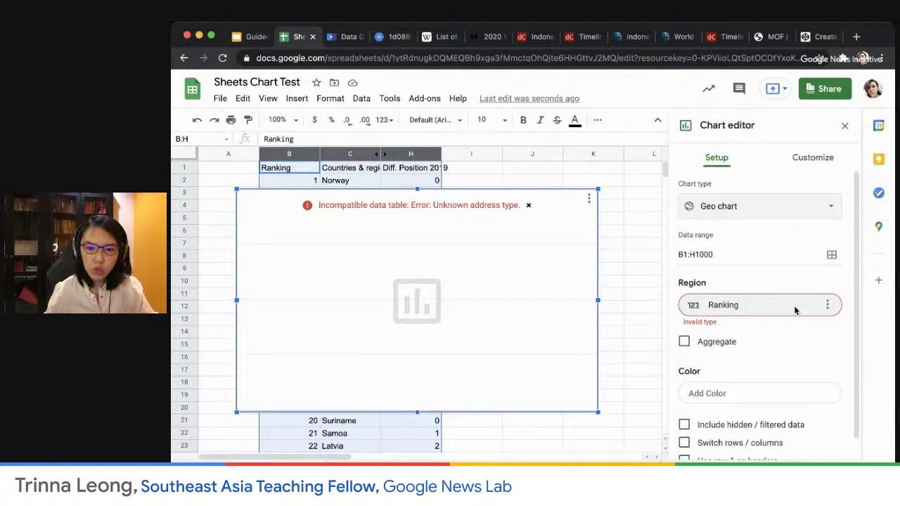
pyautogui.click(821, 308)
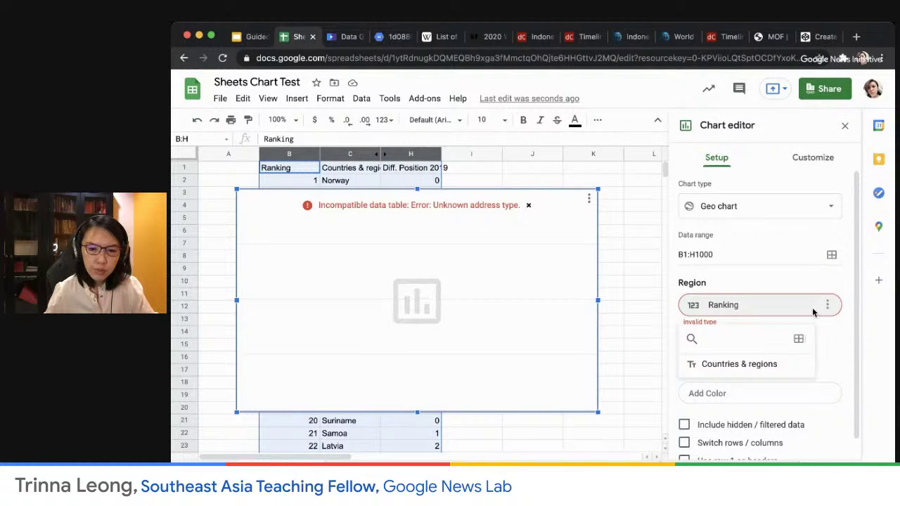
pyautogui.click(753, 364)
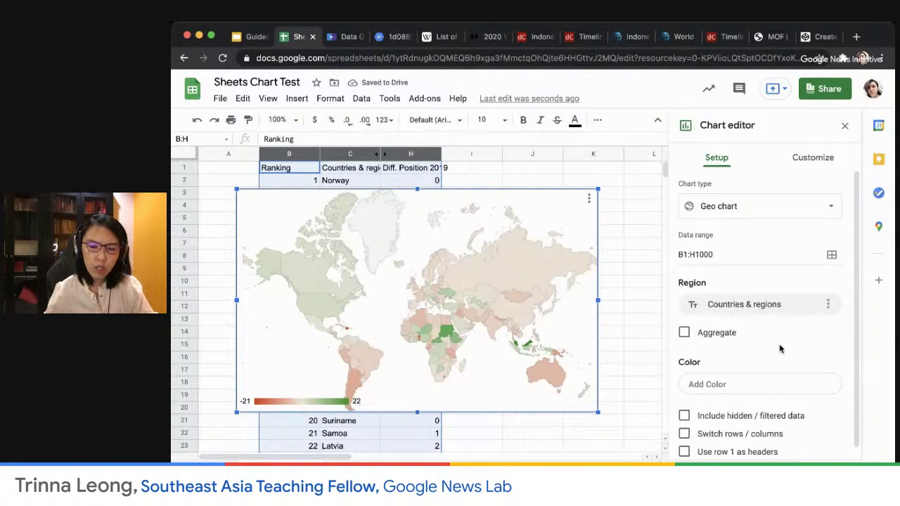
# Step: Try to color the geo chart by the Ranking column
pyautogui.scroll(-1, 780, 348)
pyautogui.click(742, 374)
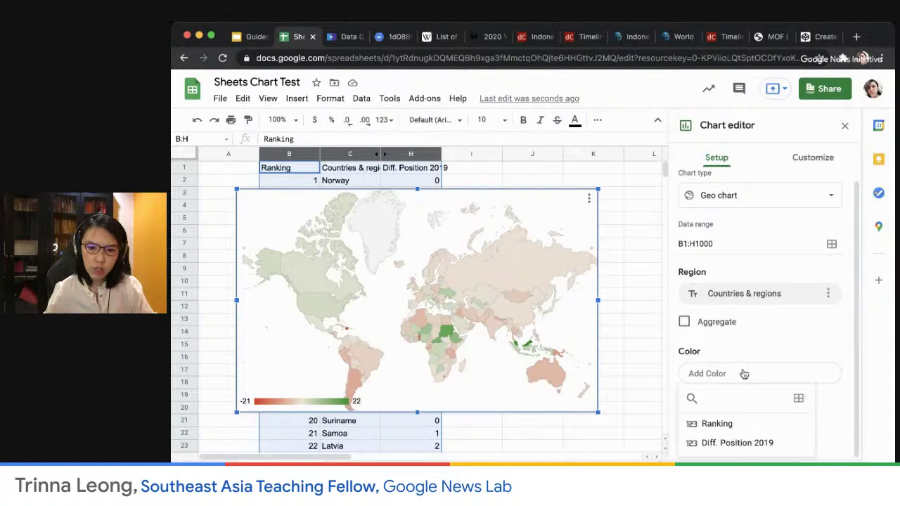
pyautogui.click(769, 425)
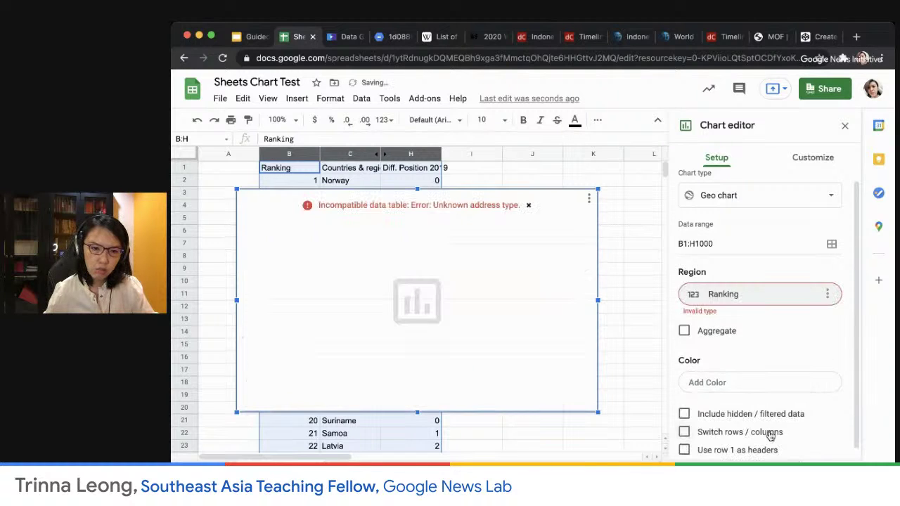
pyautogui.click(795, 383)
pyautogui.click(765, 454)
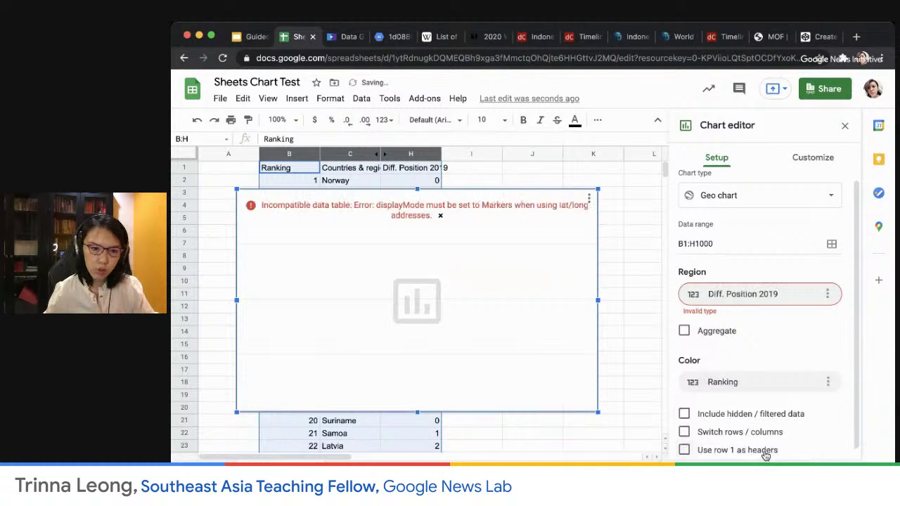
# Step: Remove Ranking as the geo chart's color and set the region back to Countries & regions
pyautogui.click(714, 386)
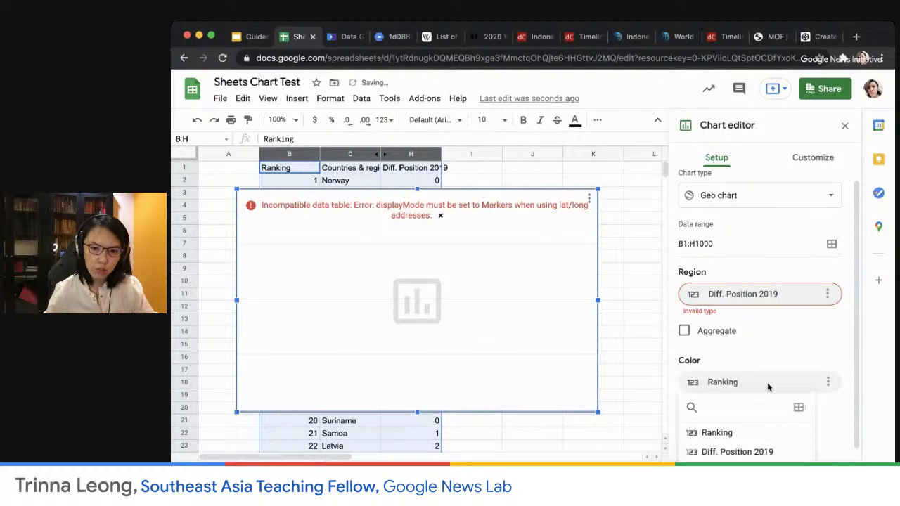
pyautogui.click(797, 407)
pyautogui.click(548, 313)
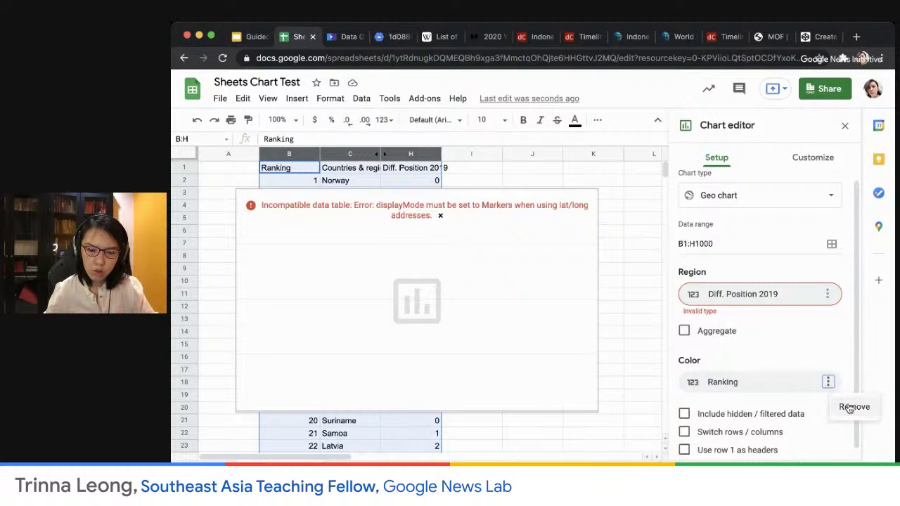
pyautogui.click(852, 405)
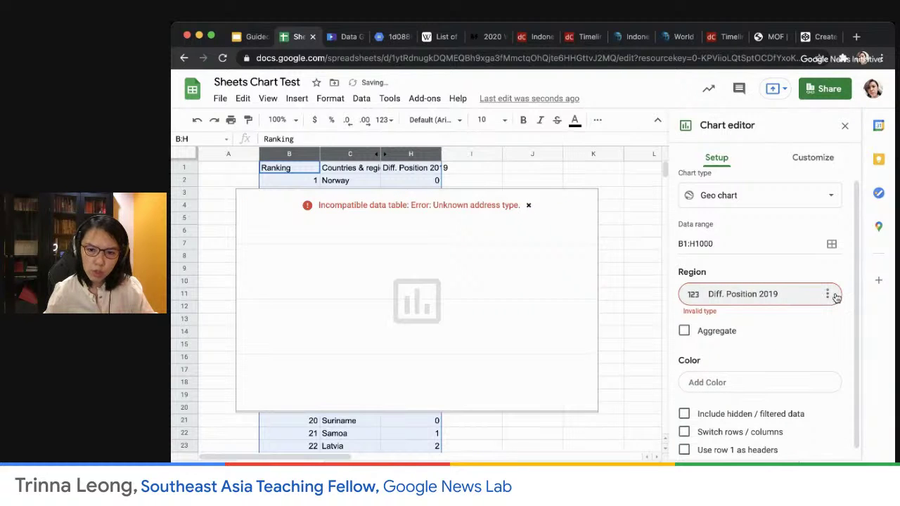
pyautogui.click(793, 296)
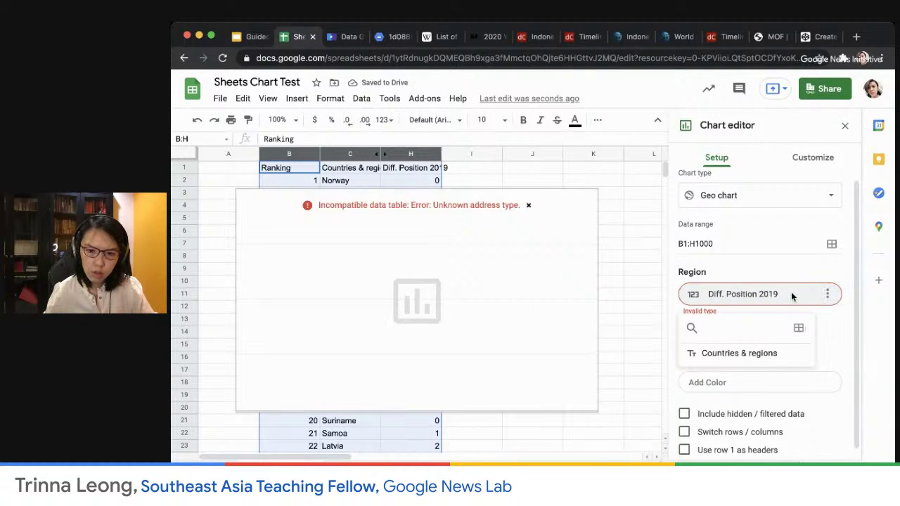
pyautogui.click(760, 354)
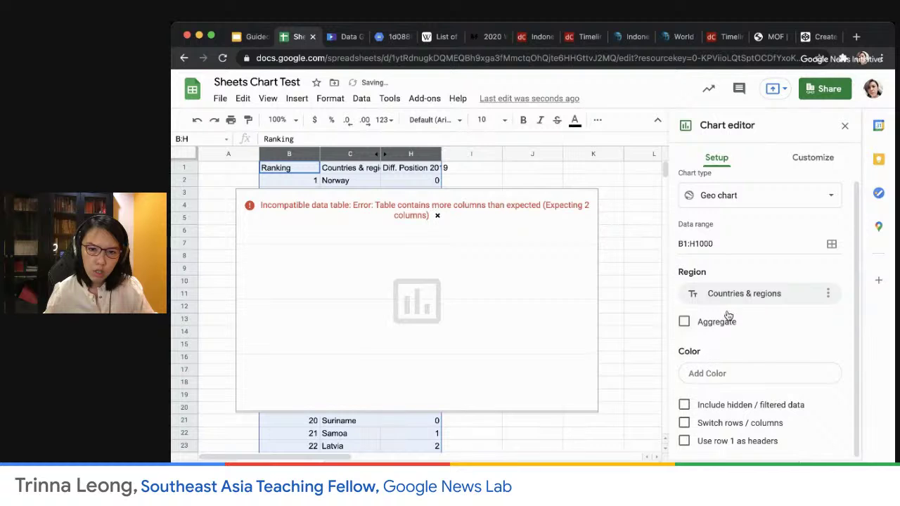
# Step: Try Ranking as the color once more, close the chart editor and delete the geo chart from the sheet
pyautogui.click(704, 373)
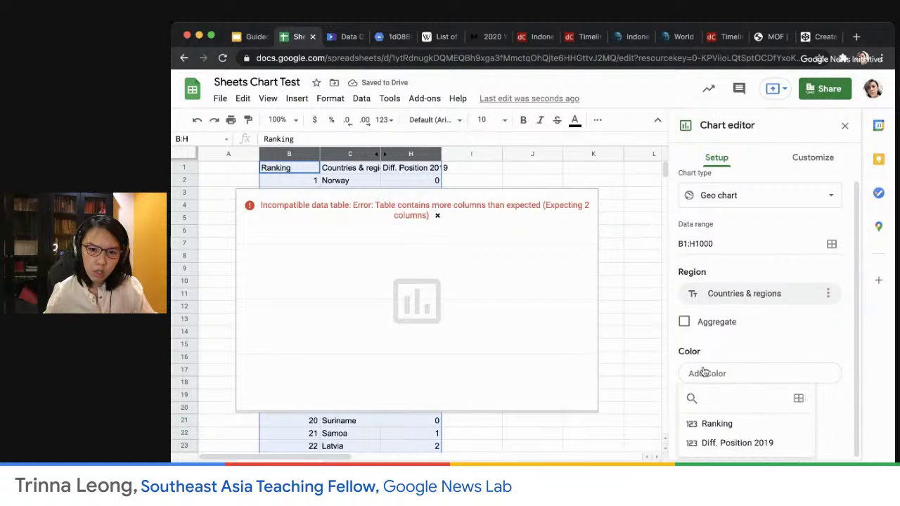
pyautogui.click(745, 427)
pyautogui.click(569, 198)
pyautogui.click(845, 125)
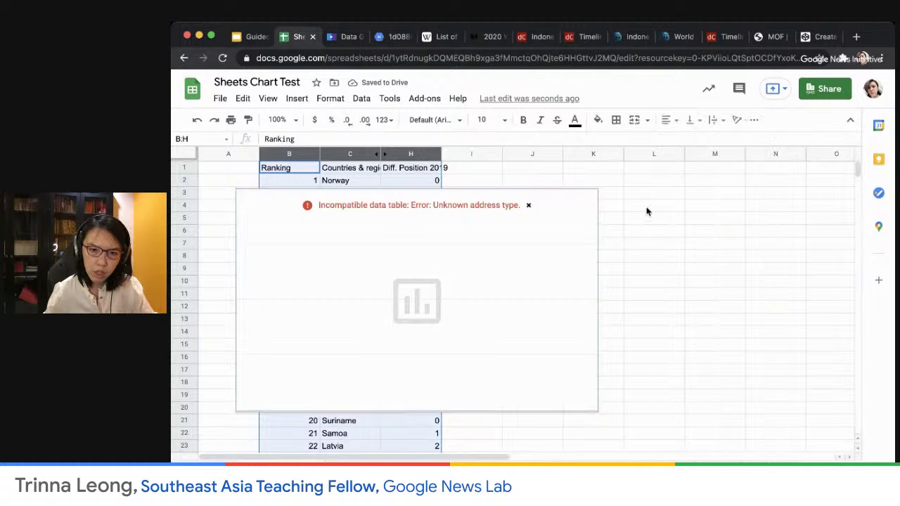
pyautogui.click(589, 200)
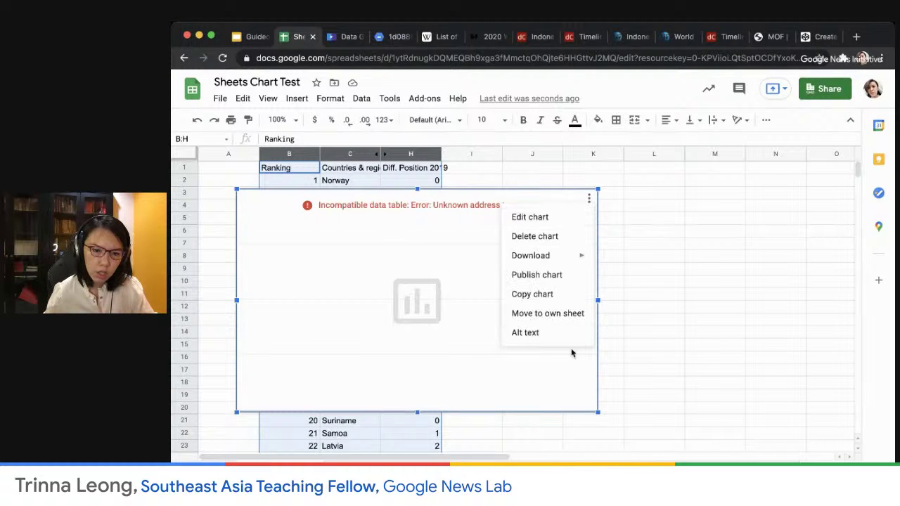
pyautogui.click(543, 237)
# Step: Insert a new chart from the selected columns B to H as a Geo chart with Countries & regions as its region
pyautogui.click(299, 99)
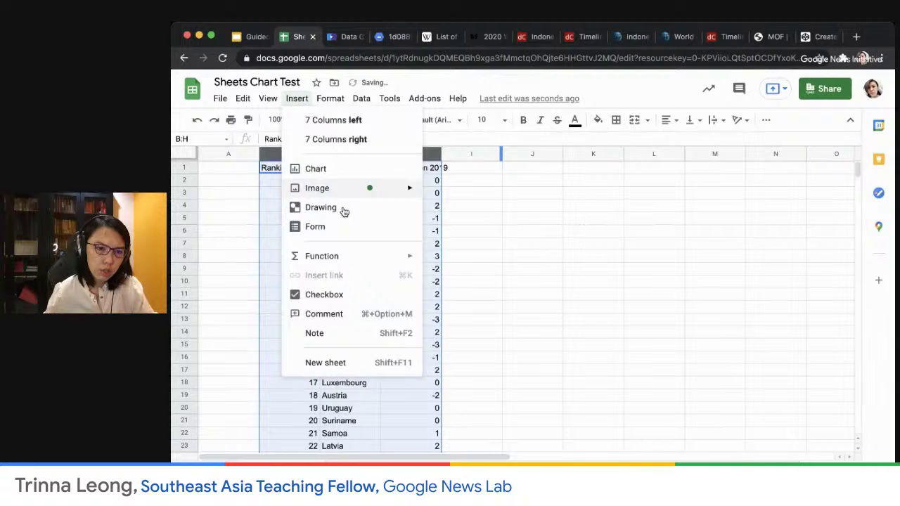
pyautogui.click(329, 169)
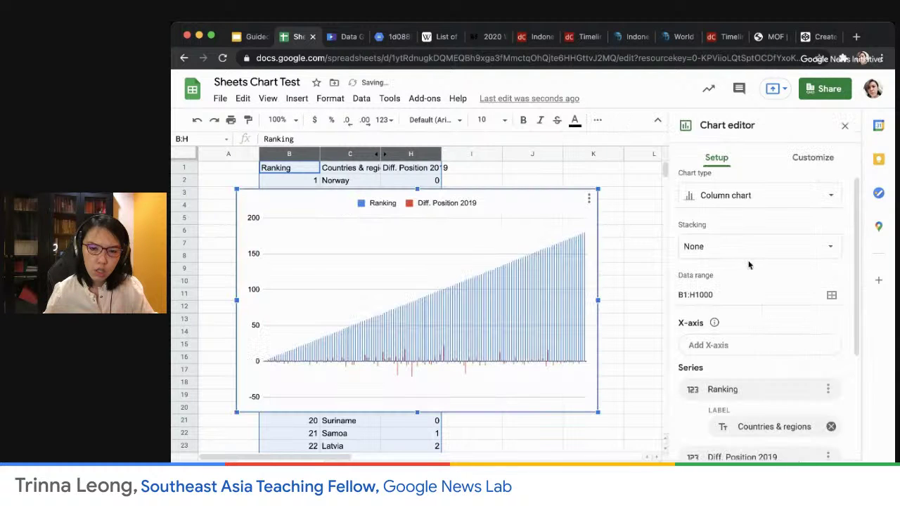
pyautogui.click(760, 197)
pyautogui.scroll(-10, 774, 233)
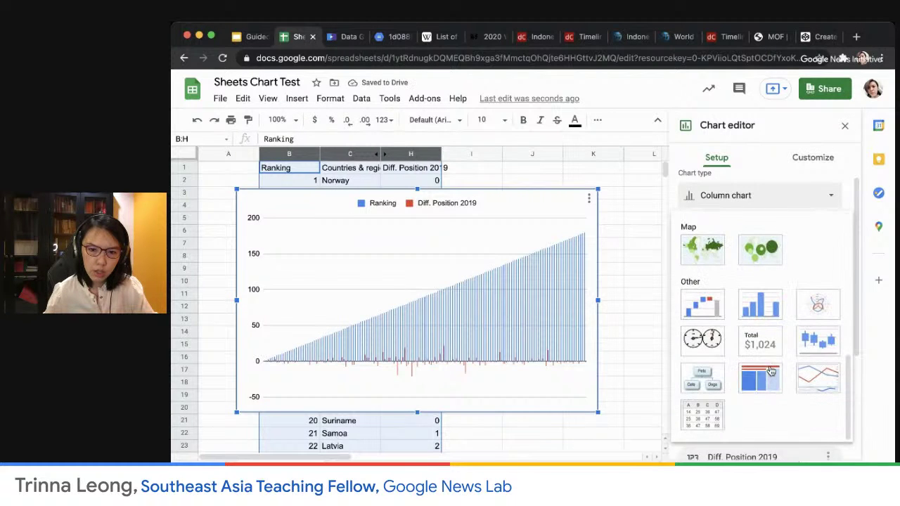
pyautogui.click(692, 256)
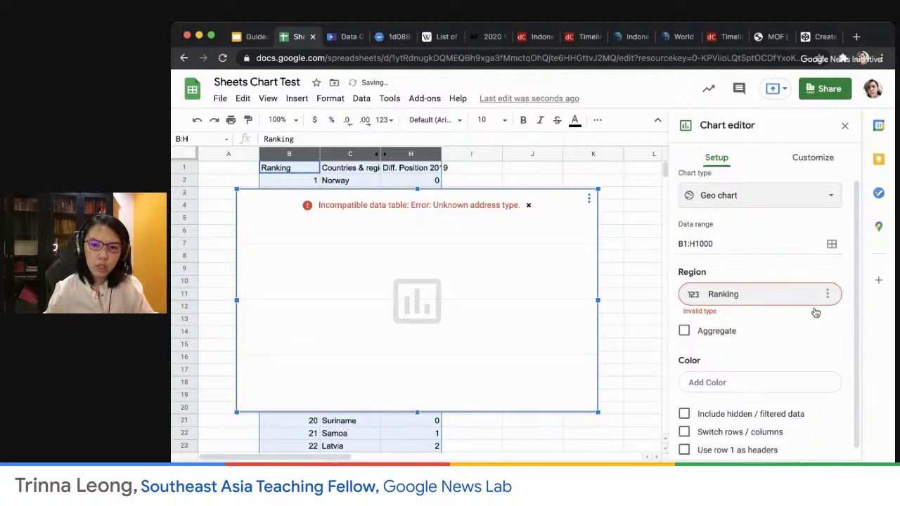
pyautogui.click(798, 296)
pyautogui.click(761, 352)
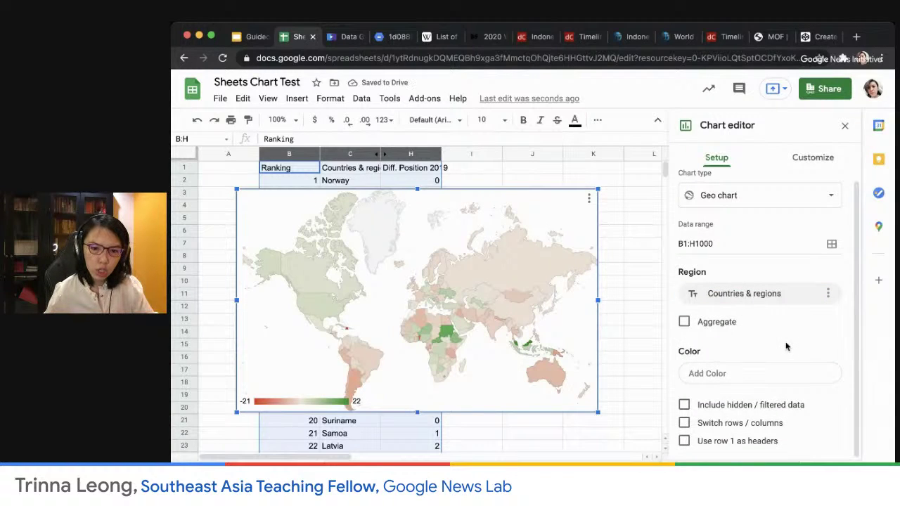
# Step: Check the new map's customization options and open the setup of the existing world map chart on its own sheet
pyautogui.click(816, 158)
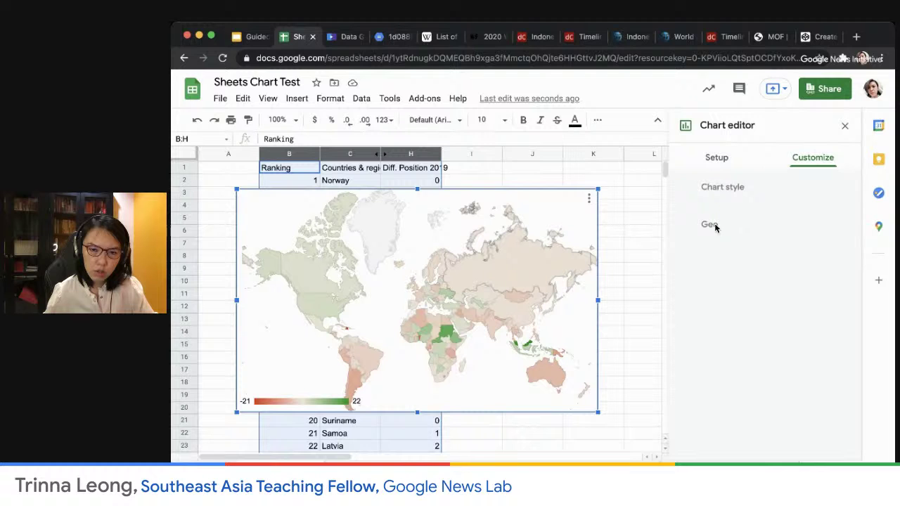
pyautogui.click(726, 159)
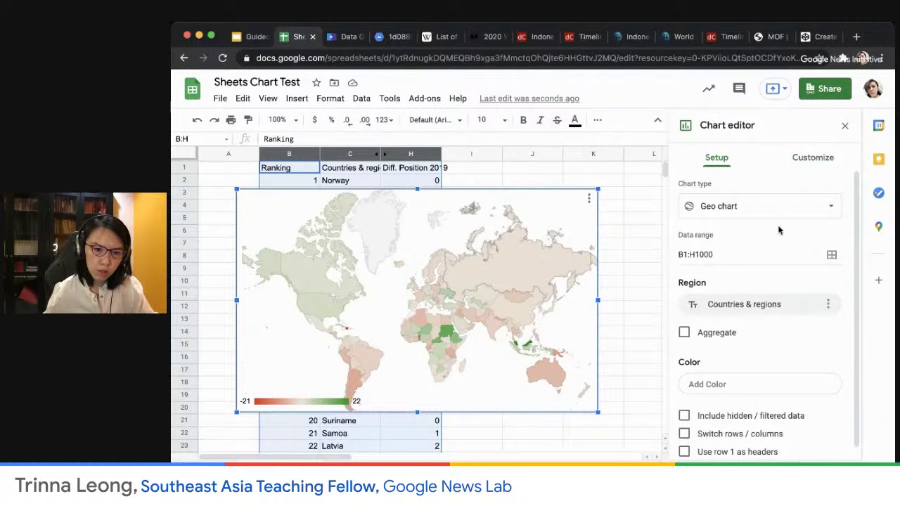
pyautogui.click(597, 473)
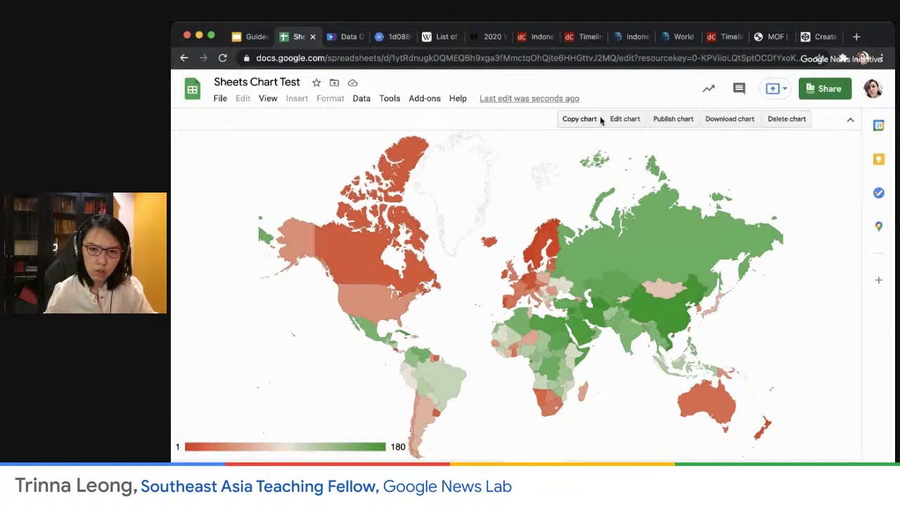
pyautogui.click(625, 119)
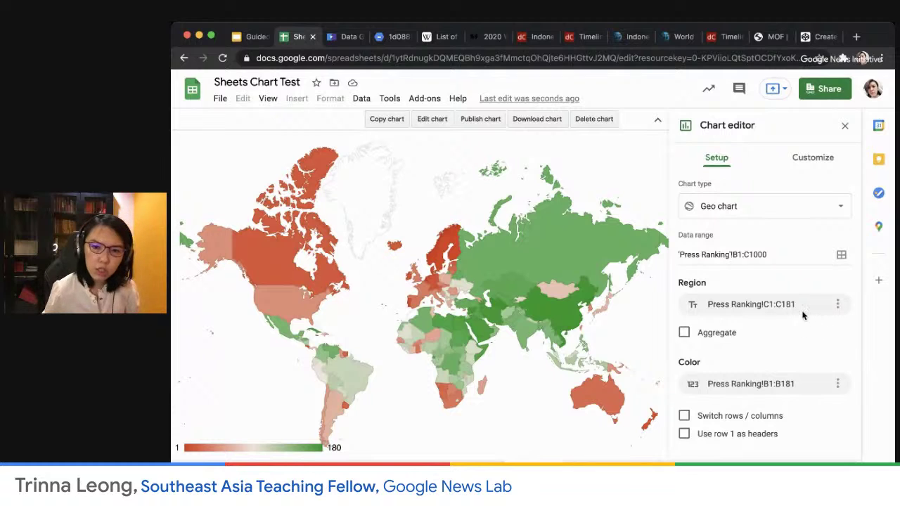
# Step: Review the geo chart's color range, chart style and font choices, and its region and color settings
pyautogui.click(792, 385)
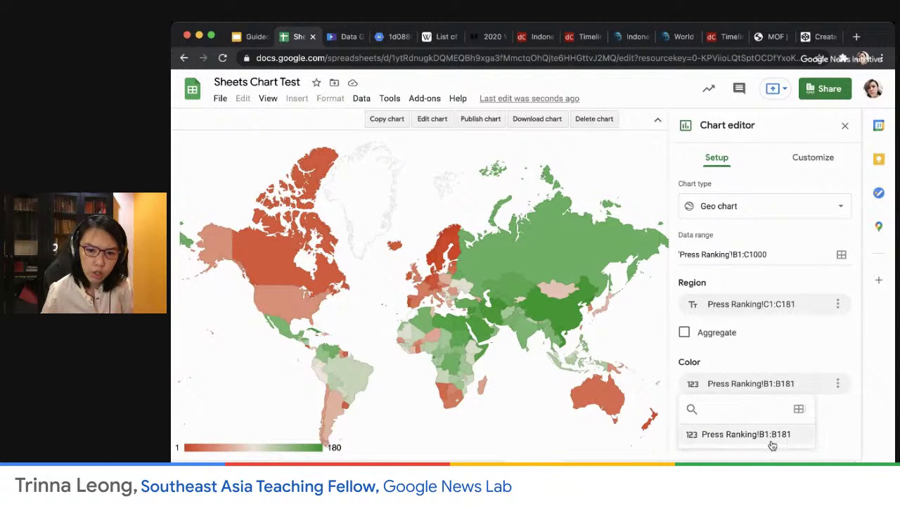
pyautogui.click(773, 339)
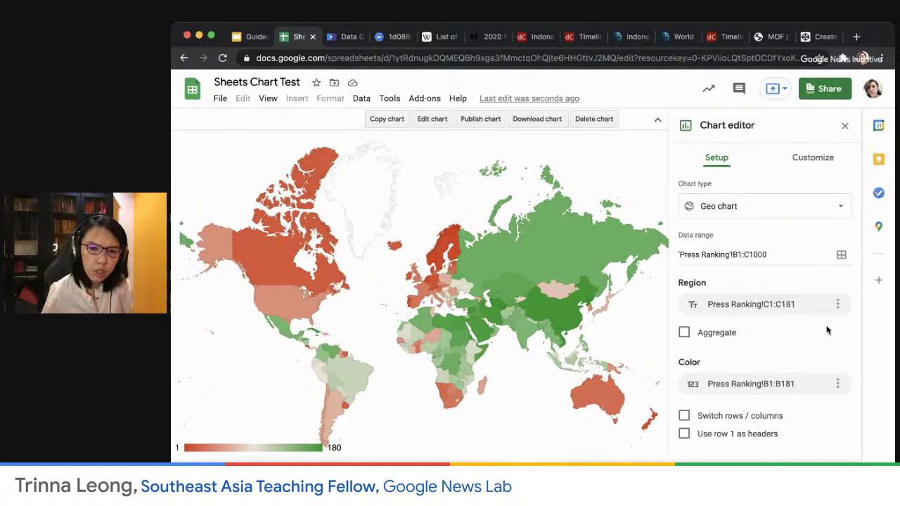
pyautogui.click(814, 158)
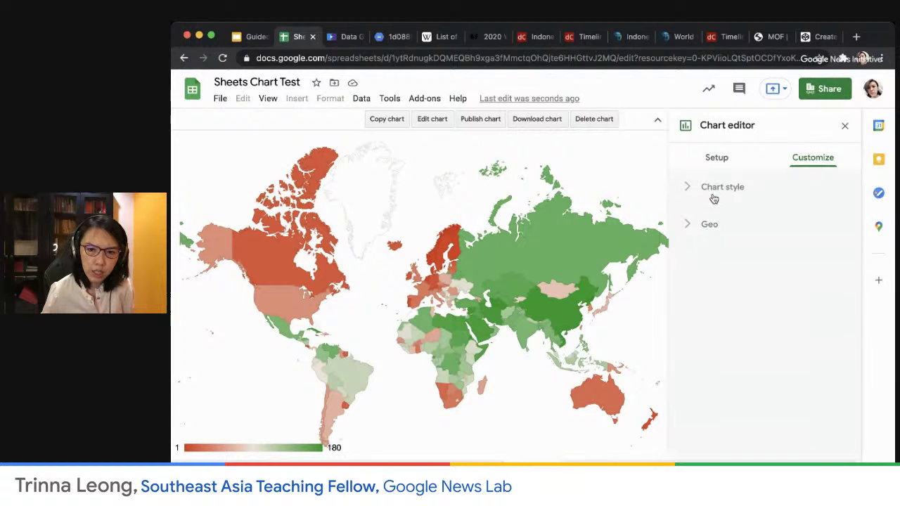
pyautogui.click(689, 190)
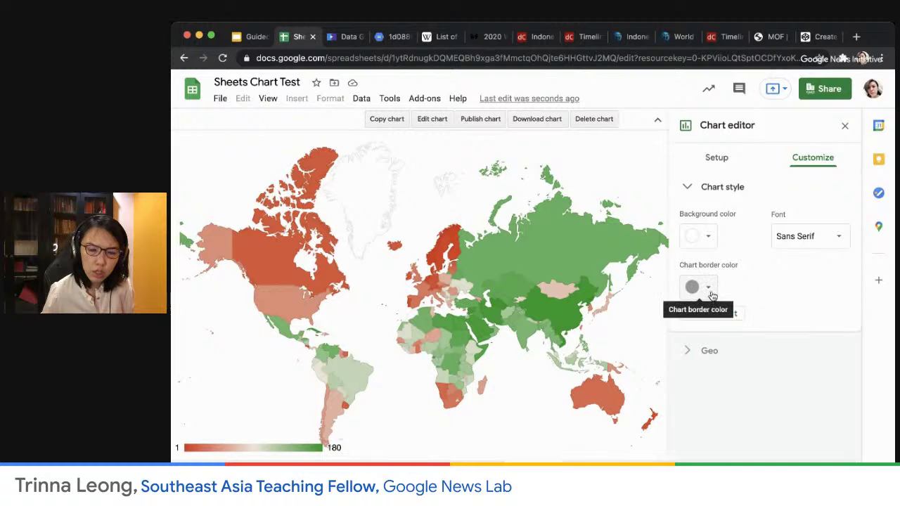
pyautogui.click(828, 239)
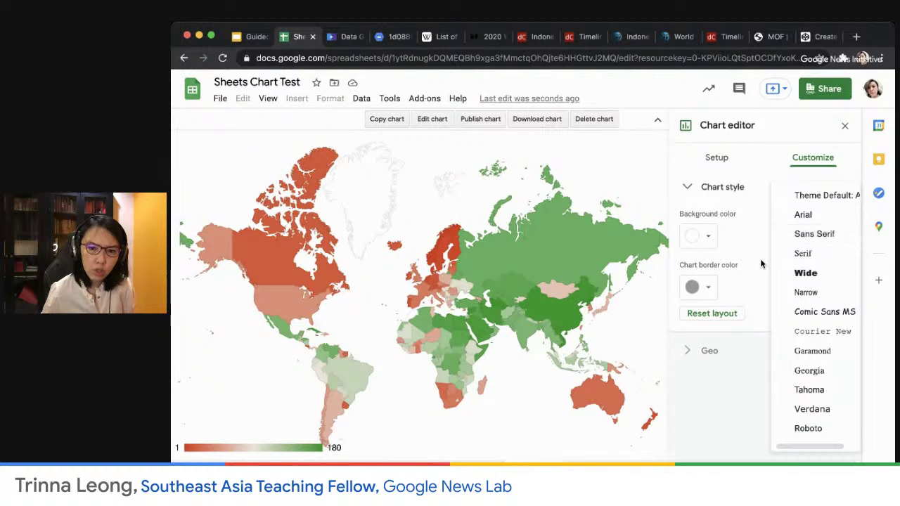
pyautogui.click(830, 239)
pyautogui.click(697, 351)
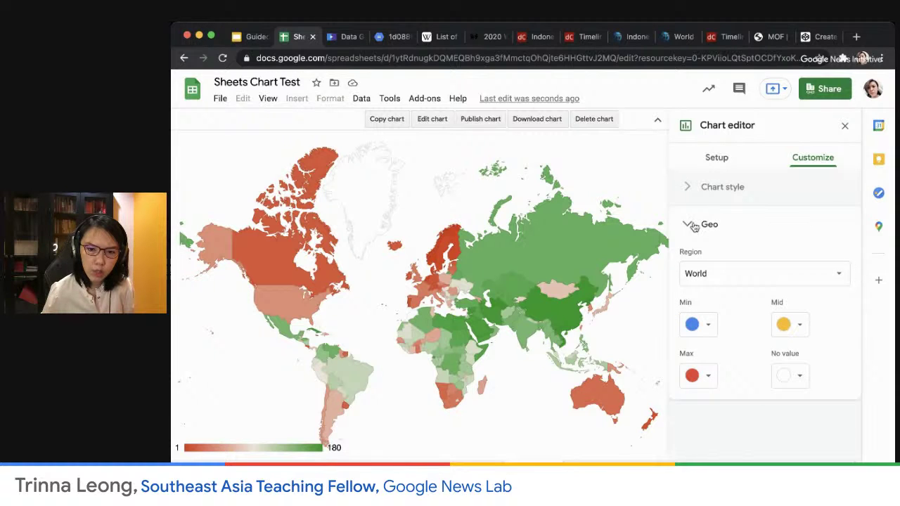
pyautogui.click(717, 159)
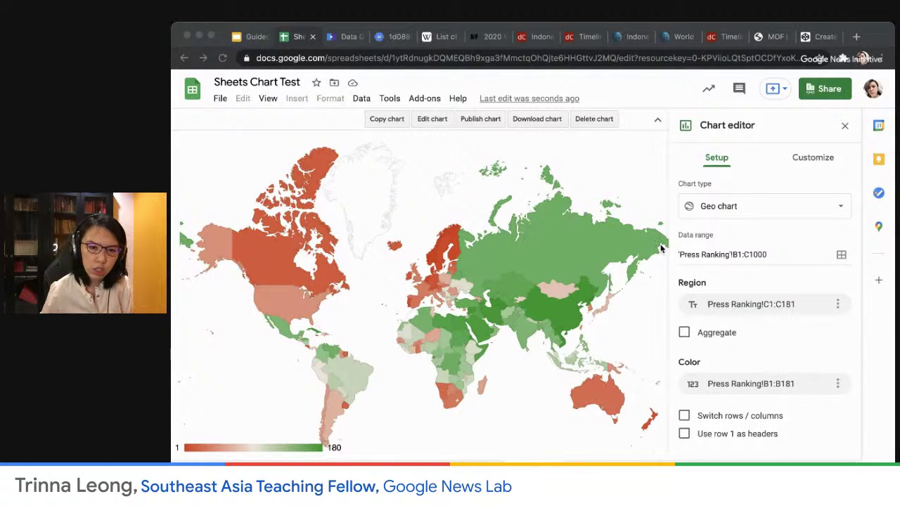
# Step: Inspect the press ranking of individual countries on the world map, including Russia, the United States and China
pyautogui.click(599, 168)
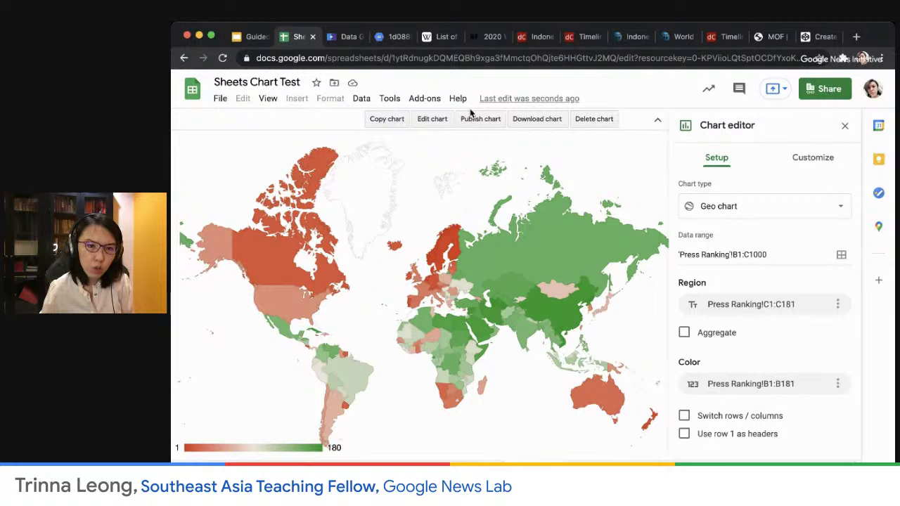
pyautogui.moveTo(539, 220)
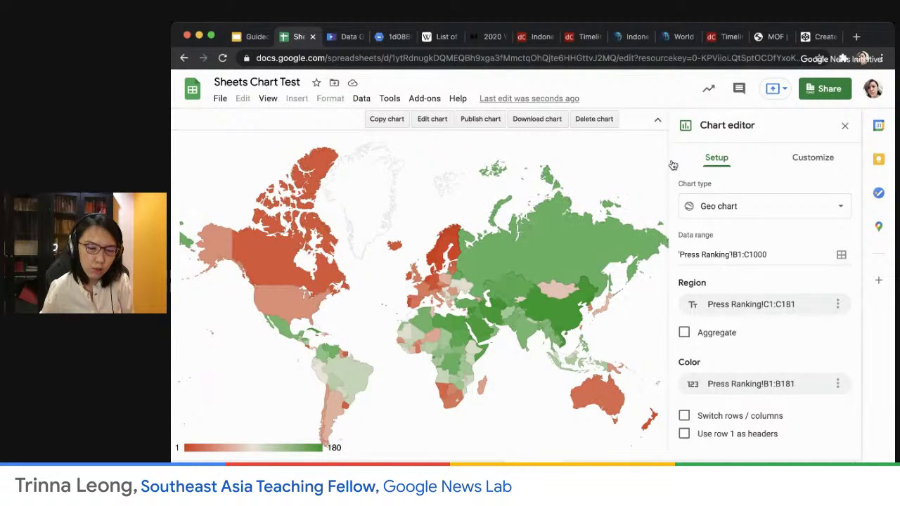
pyautogui.moveTo(573, 243)
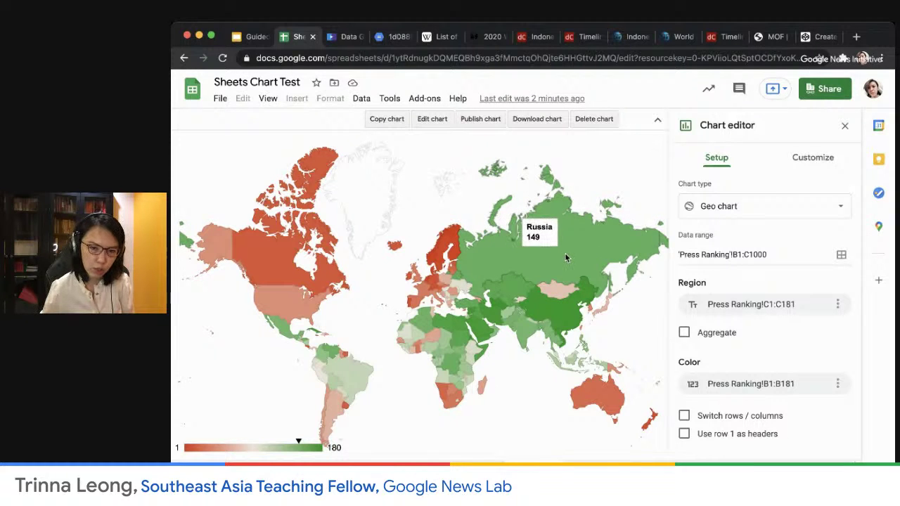
pyautogui.moveTo(277, 268)
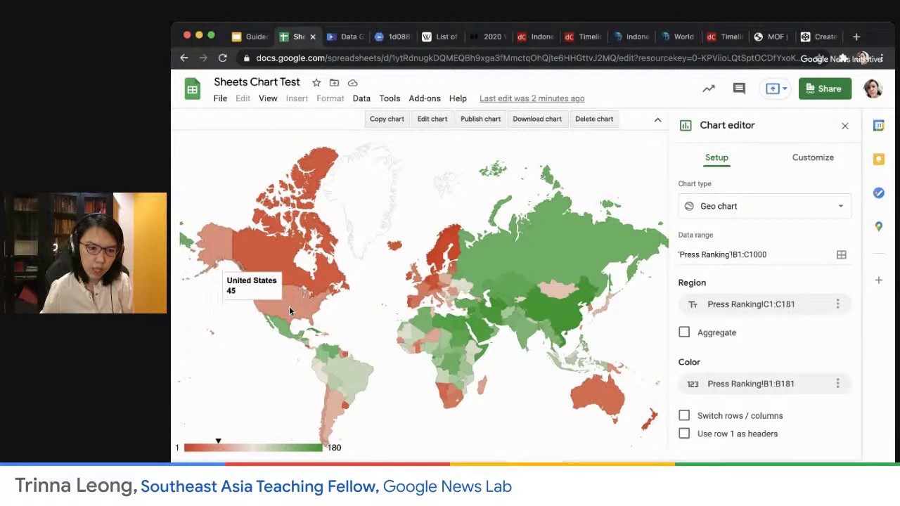
pyautogui.moveTo(353, 380)
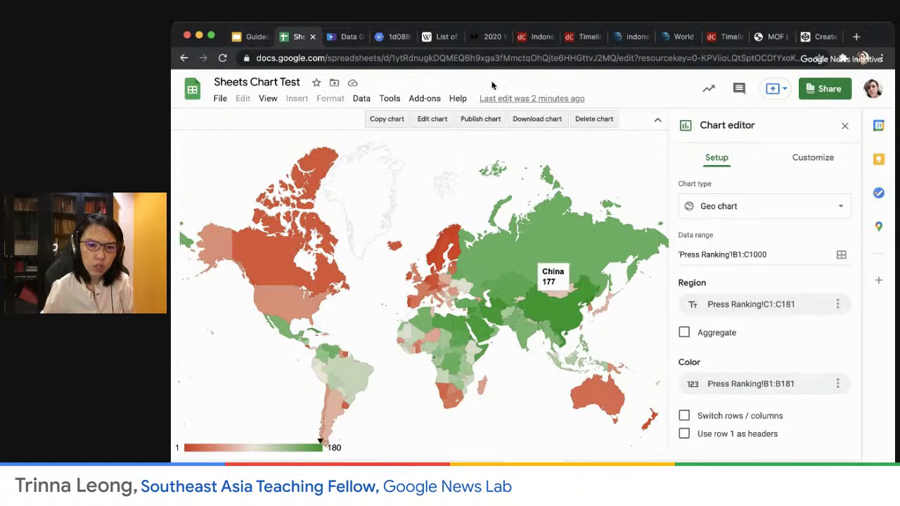
# Step: Switch to the presentation and advance to the Data Commons Place Explorer slide about Indonesia
pyautogui.click(245, 40)
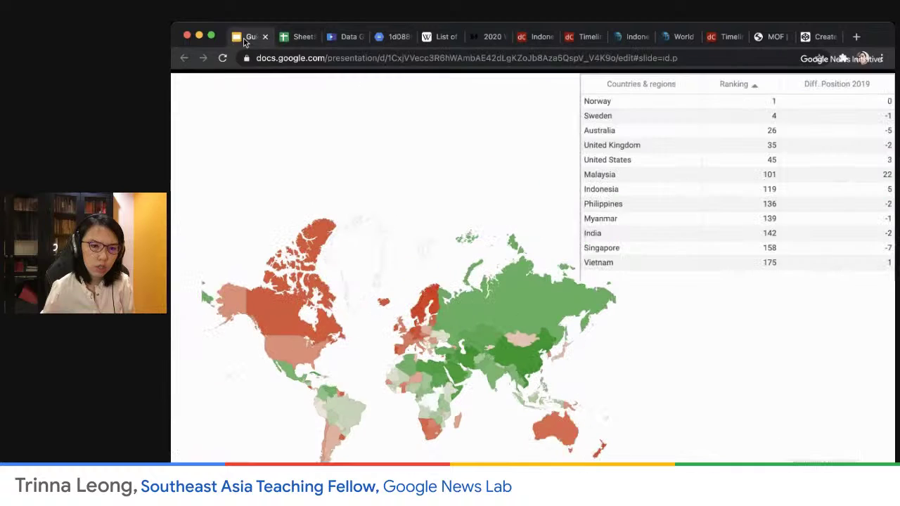
pyautogui.click(666, 319)
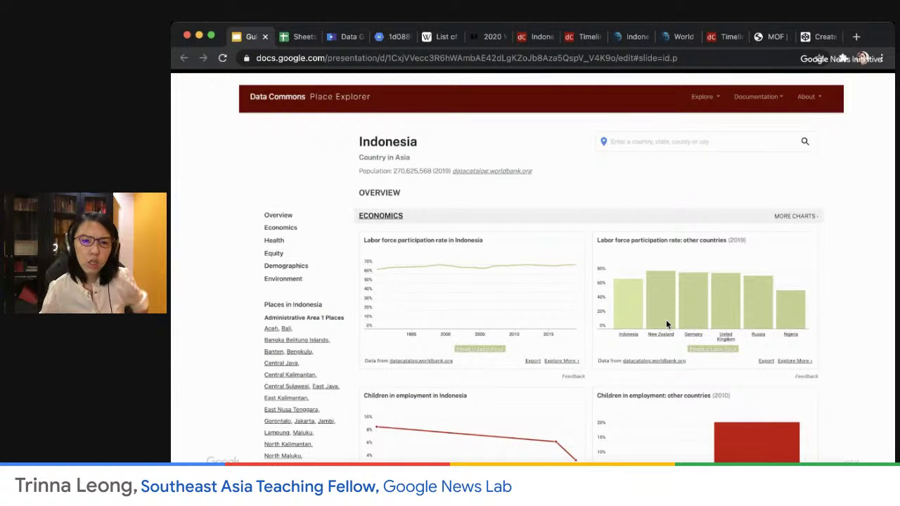
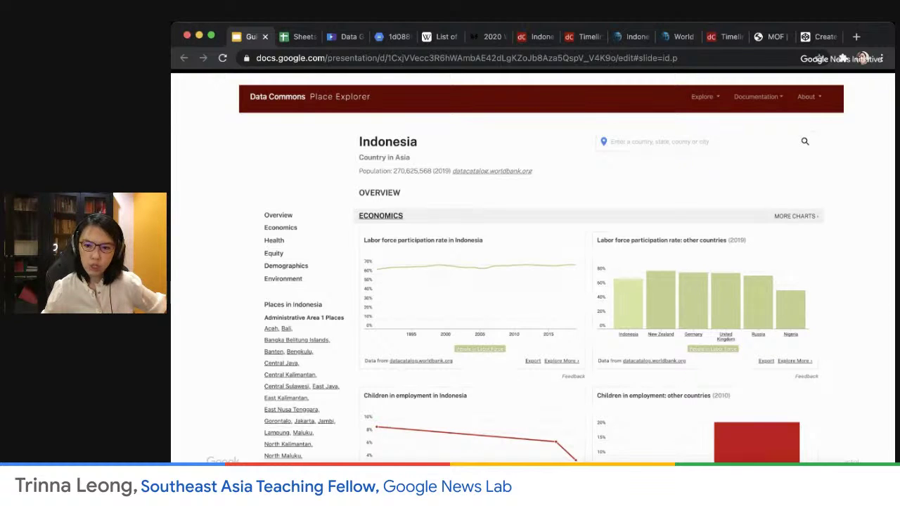
# Step: Look at the export options for Indonesia's GDP growth rate chart on Data Commons, and view its Timelines page
pyautogui.click(538, 36)
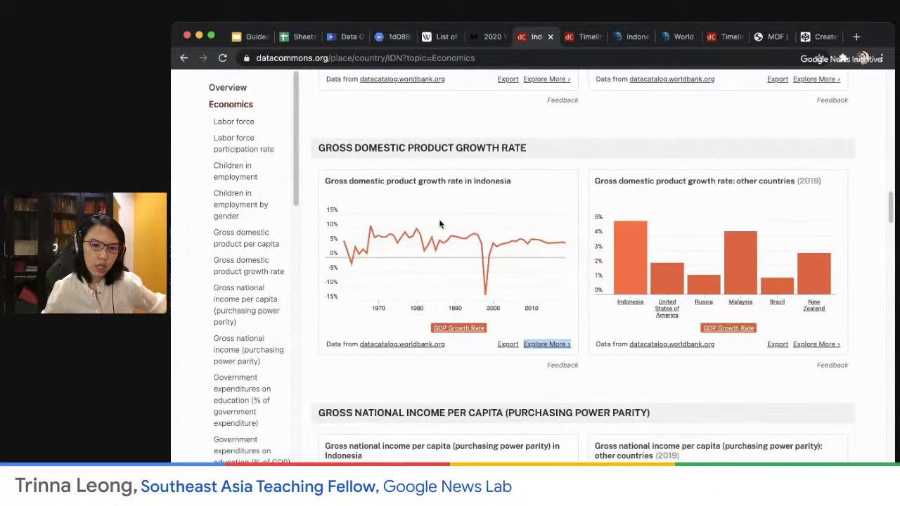
pyautogui.click(507, 345)
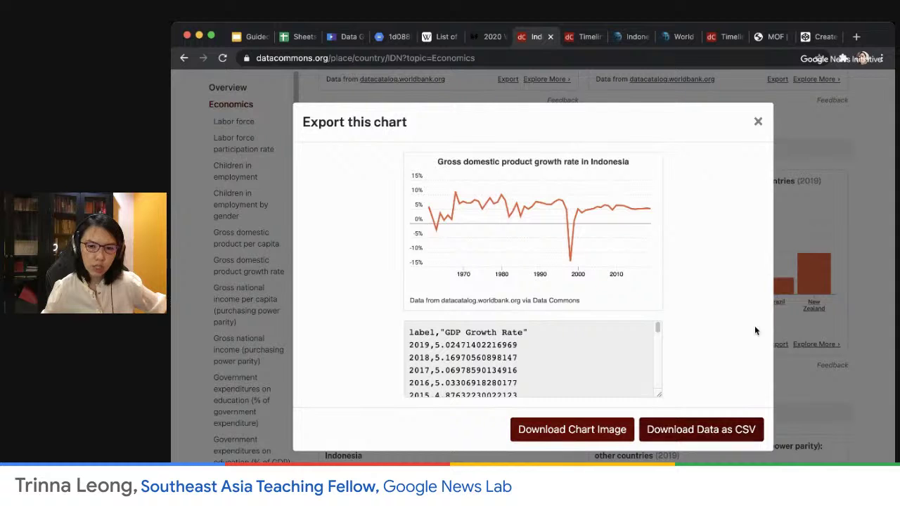
pyautogui.click(757, 124)
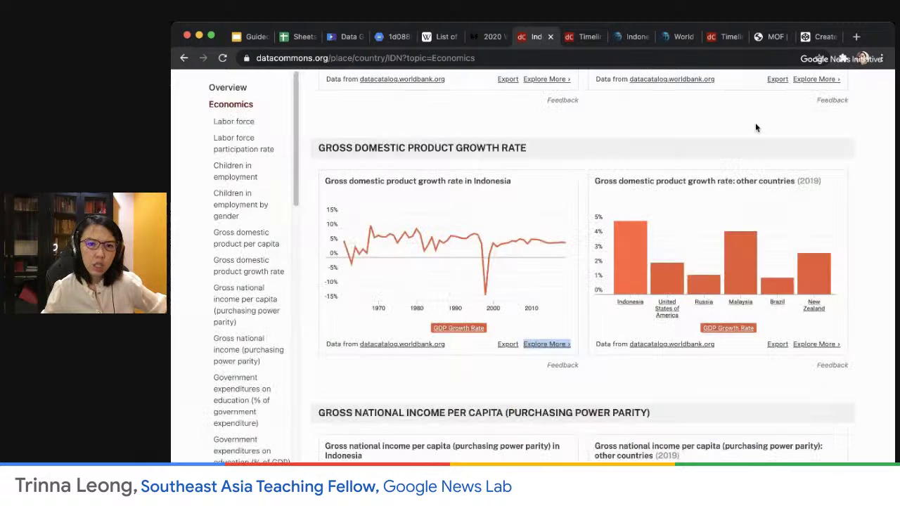
pyautogui.click(582, 36)
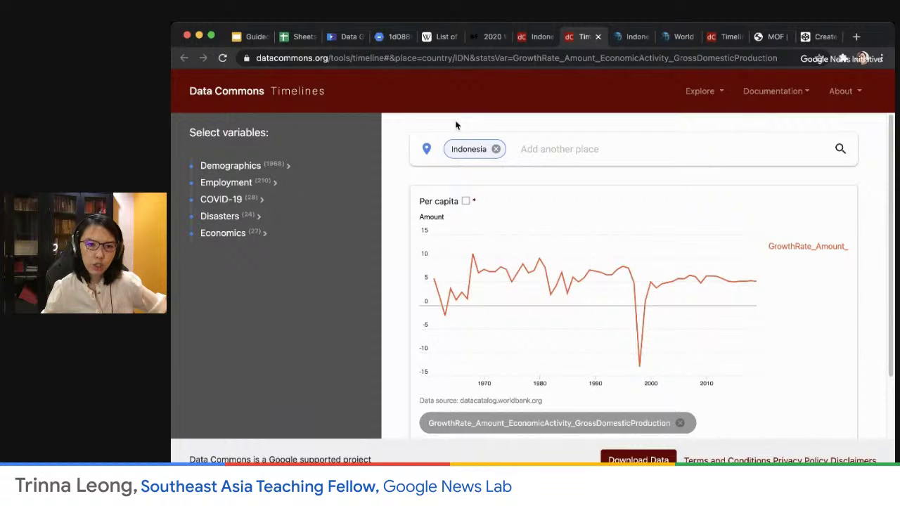
# Step: Return to the Sheets Chart Test spreadsheet and open the sheet with Indonesia's GDP growth rates
pyautogui.click(301, 36)
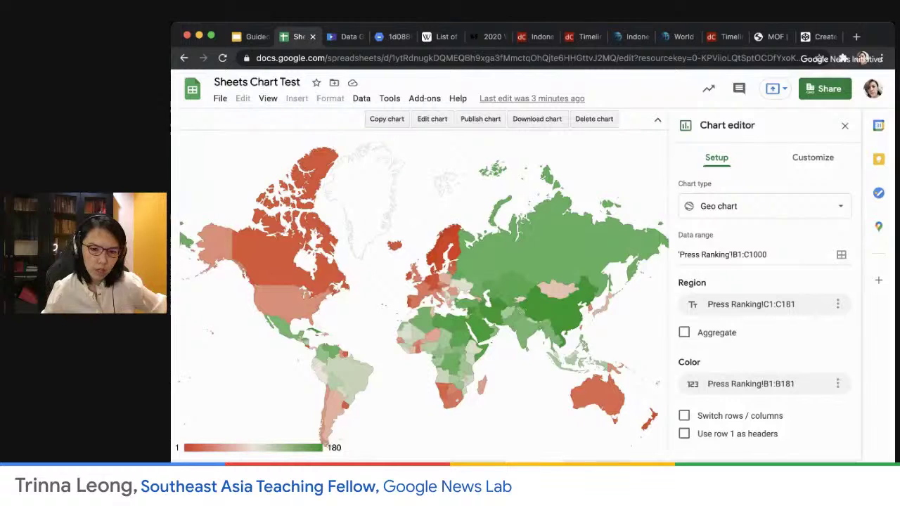
pyautogui.click(512, 470)
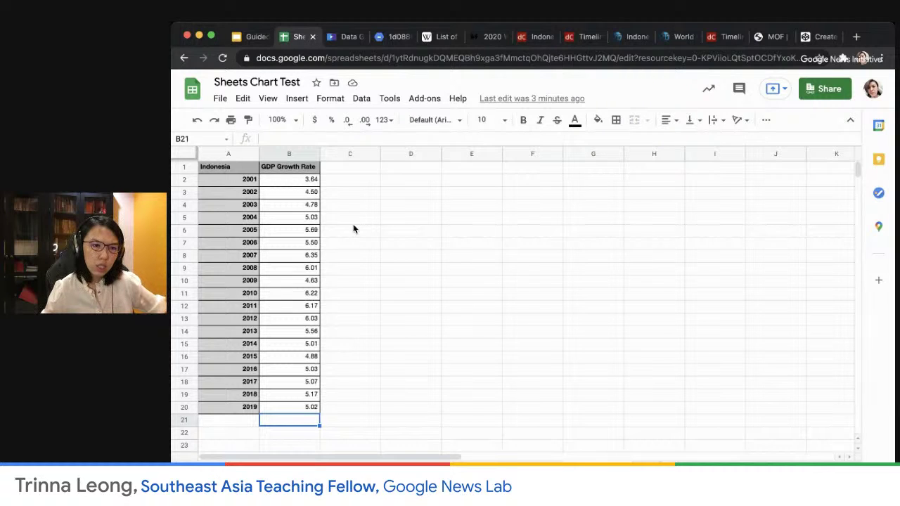
# Step: Examine the full decimal values behind the rounded GDP growth rates in column B
pyautogui.click(313, 182)
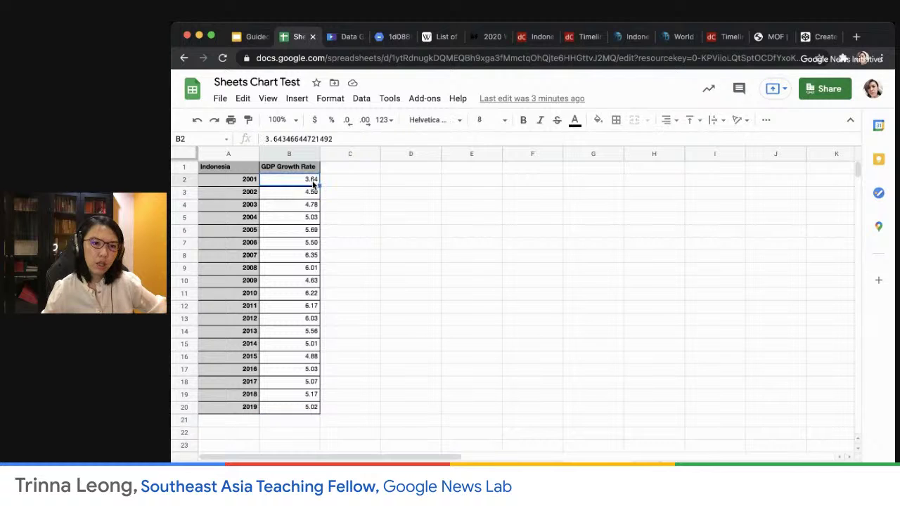
pyautogui.click(289, 154)
pyautogui.click(296, 182)
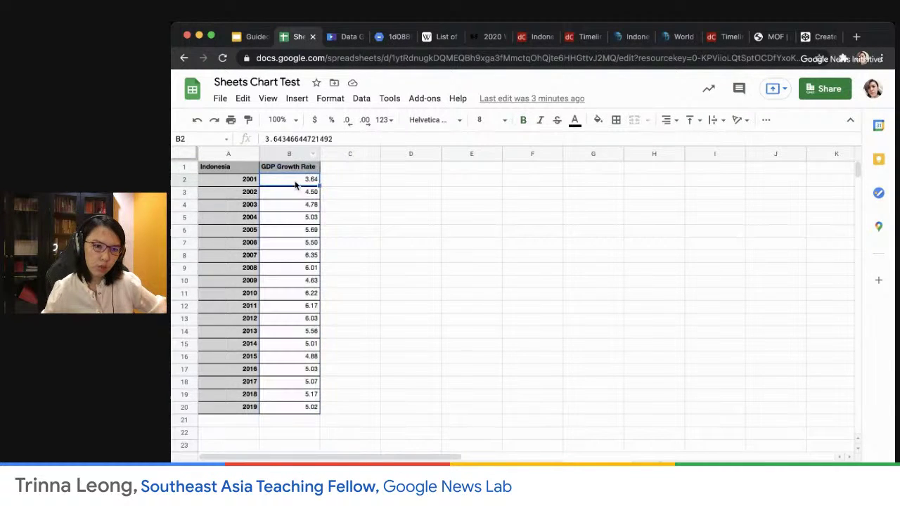
pyautogui.click(352, 141)
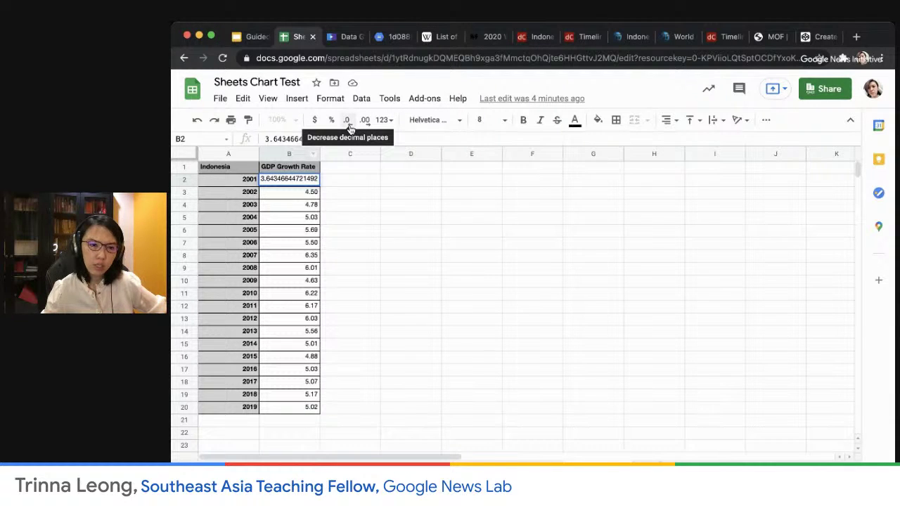
pyautogui.click(309, 210)
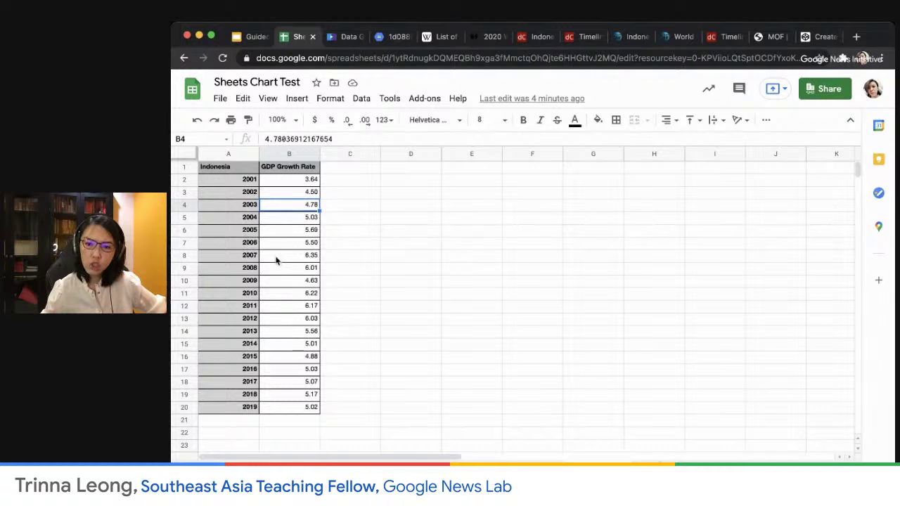
# Step: Examine the year column and the sorting options available for column A
pyautogui.click(249, 182)
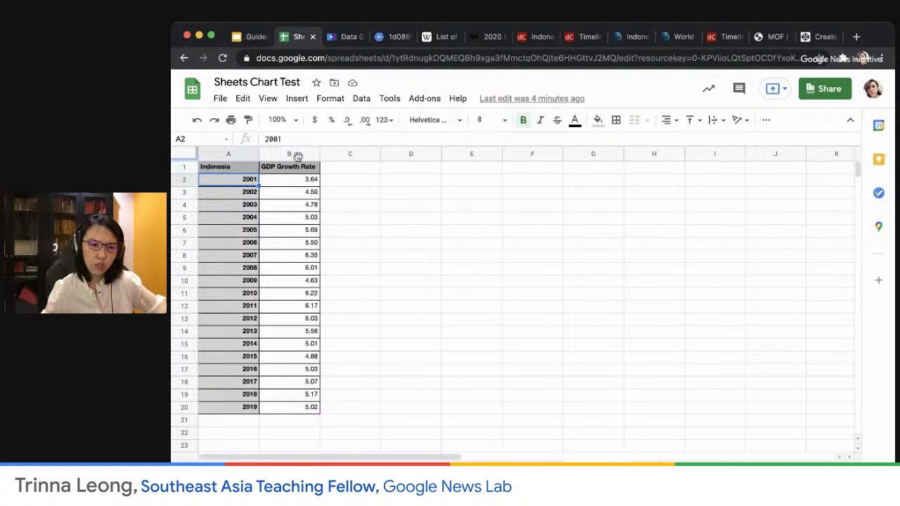
pyautogui.click(231, 153)
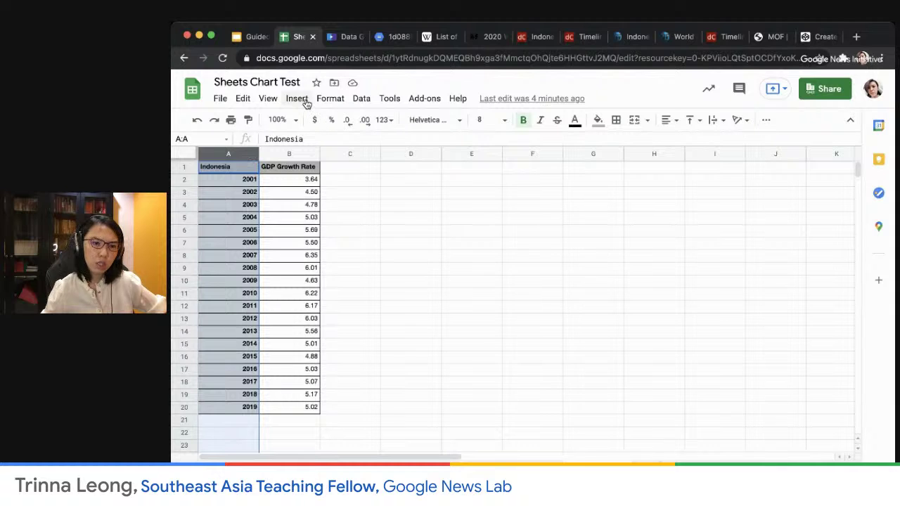
pyautogui.click(360, 99)
pyautogui.click(332, 99)
pyautogui.moveTo(370, 101)
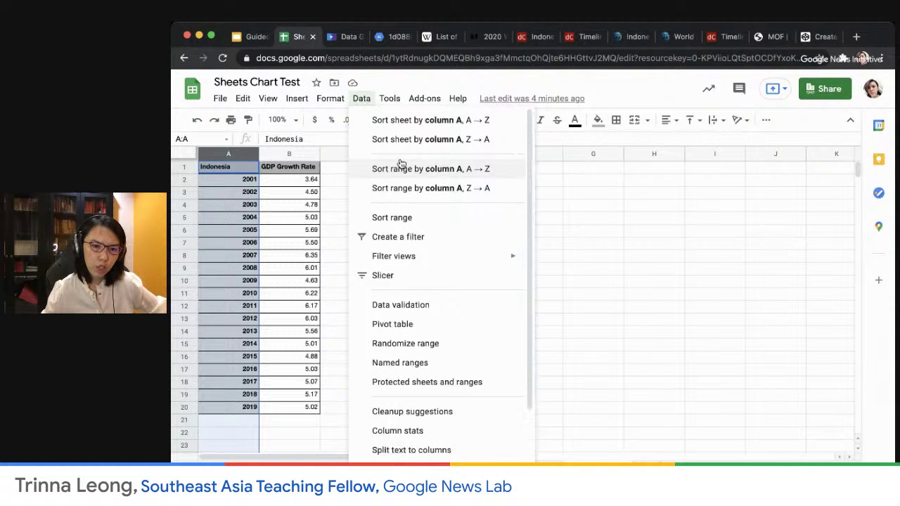
pyautogui.click(268, 263)
# Step: Insert a line chart from the Indonesia GDP growth data in A1:B20
pyautogui.click(228, 170)
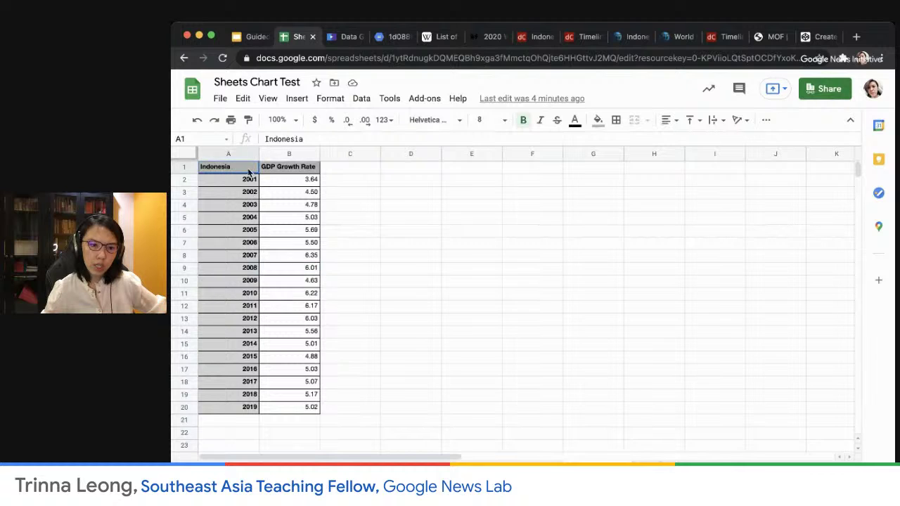
pyautogui.moveTo(249, 171); pyautogui.dragTo(290, 411)
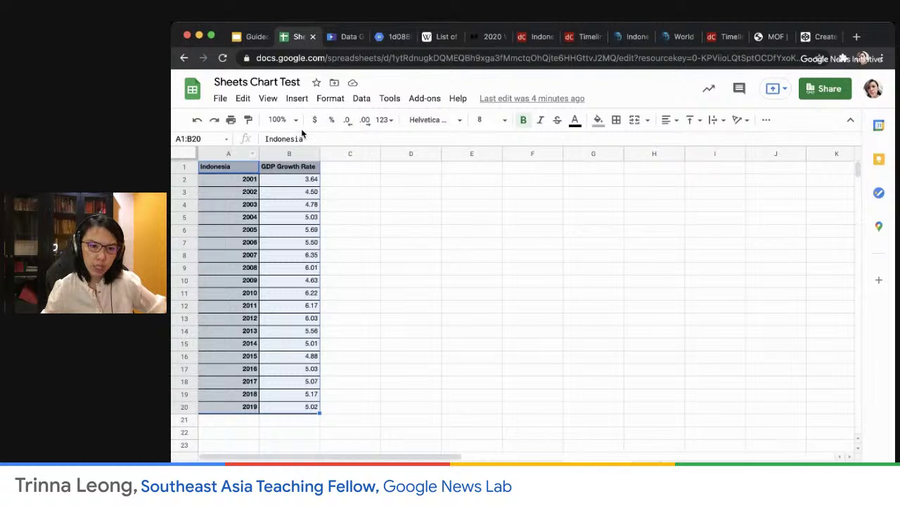
pyautogui.click(300, 100)
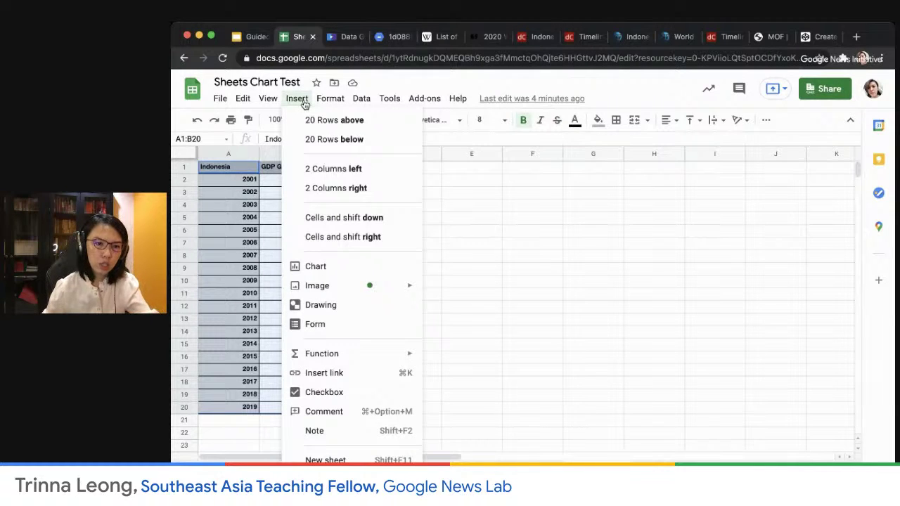
pyautogui.click(335, 273)
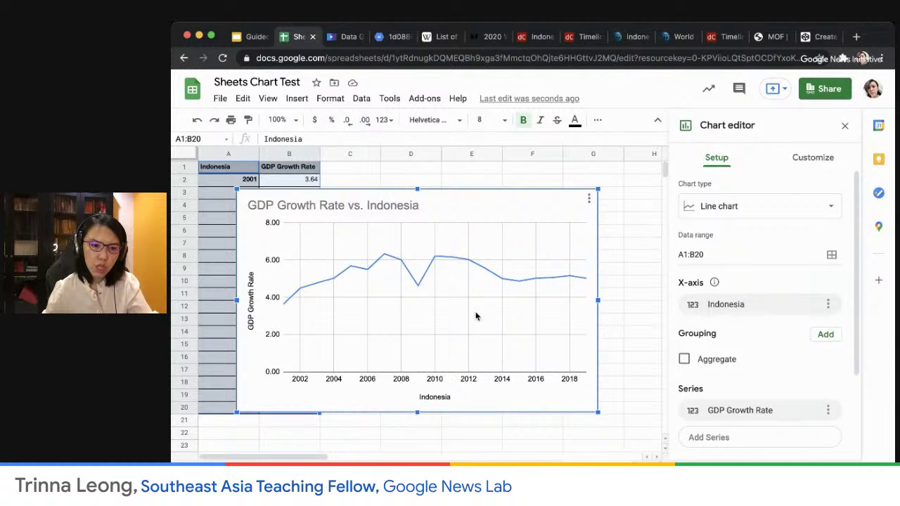
# Step: Delete the line chart's horizontal axis title and select its vertical axis title
pyautogui.click(472, 404)
pyautogui.doubleClick(464, 396)
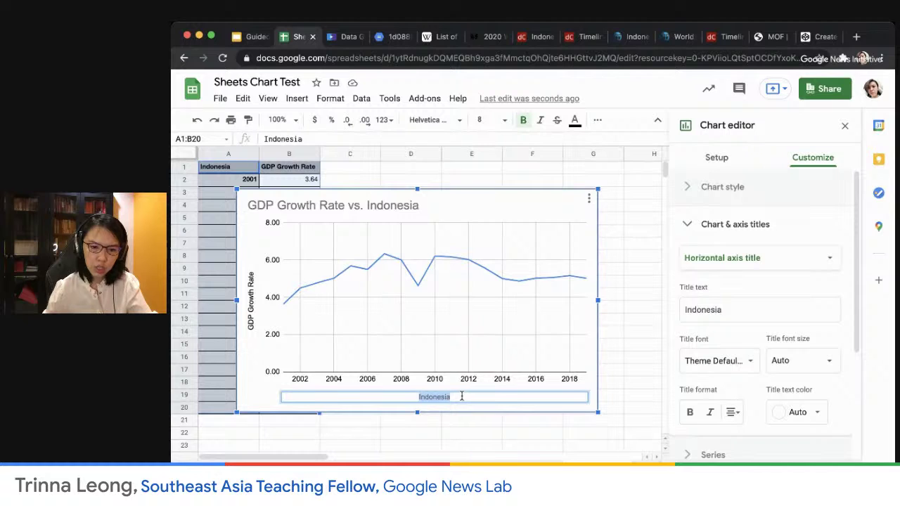
pyautogui.press('BackSpace')
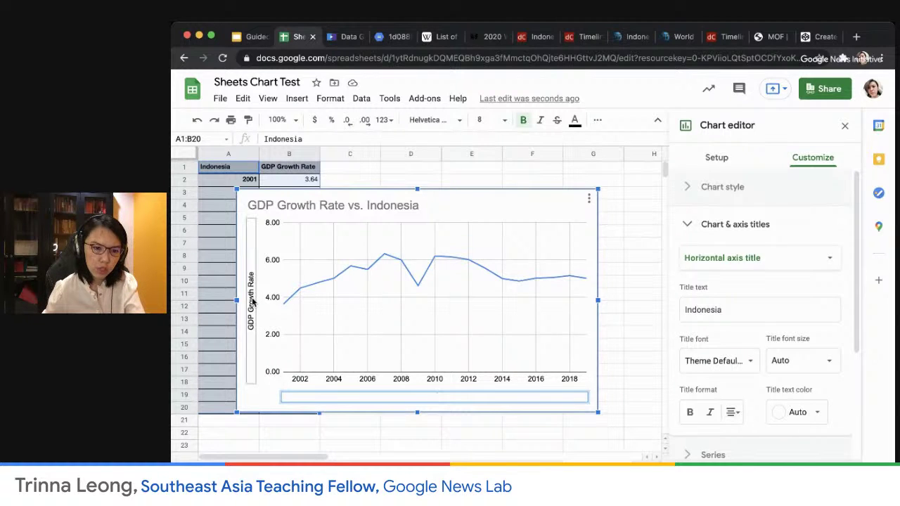
pyautogui.click(252, 301)
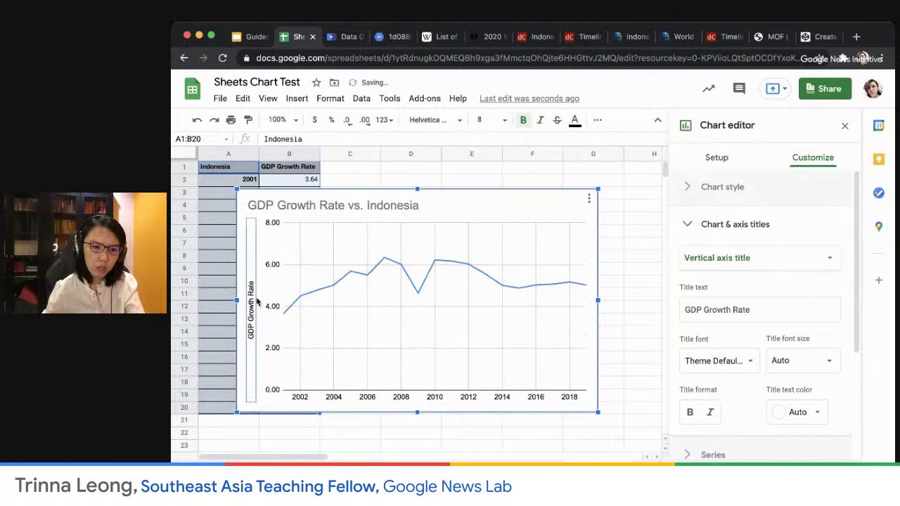
# Step: Change the line chart's title to "Indonesia GDP growth rate 2001-2019"
pyautogui.click(320, 206)
pyautogui.click(320, 205)
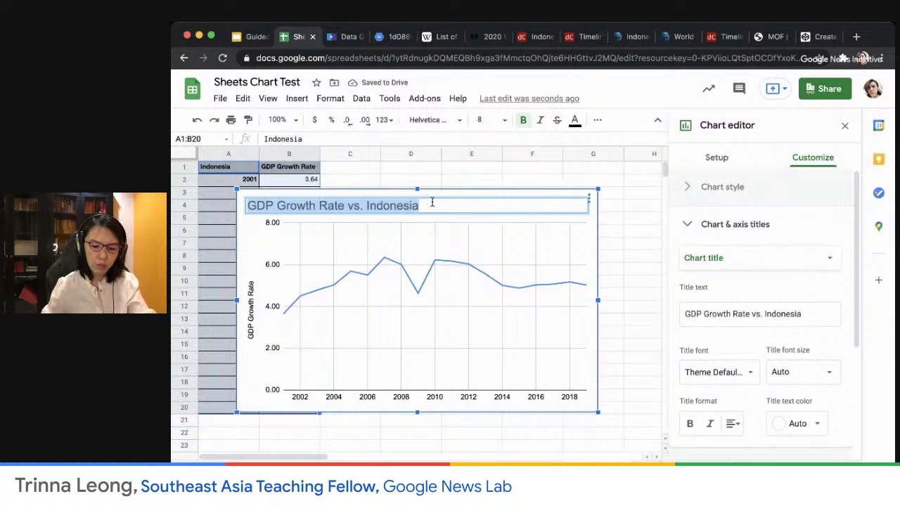
pyautogui.press('BackSpace')
pyautogui.write('Indonesia GD')
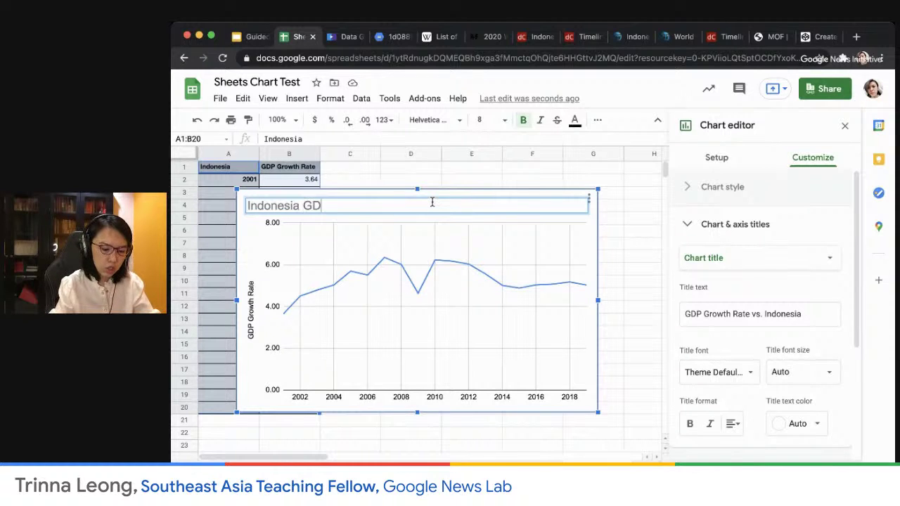
pyautogui.write('P growth')
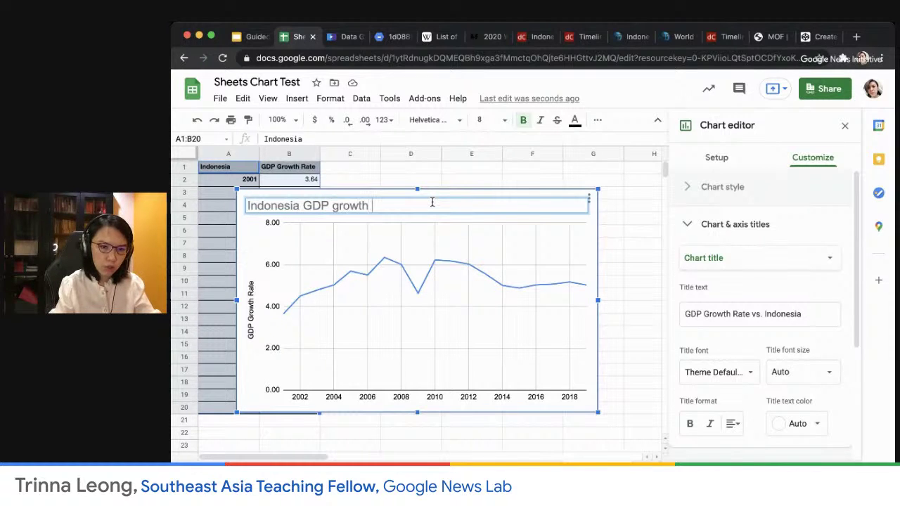
pyautogui.write(' rate 2001-2019')
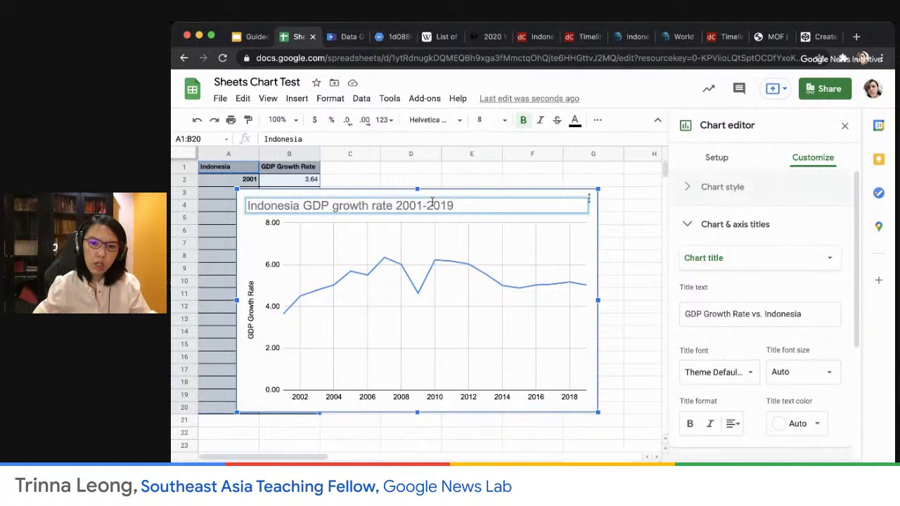
pyautogui.click(735, 342)
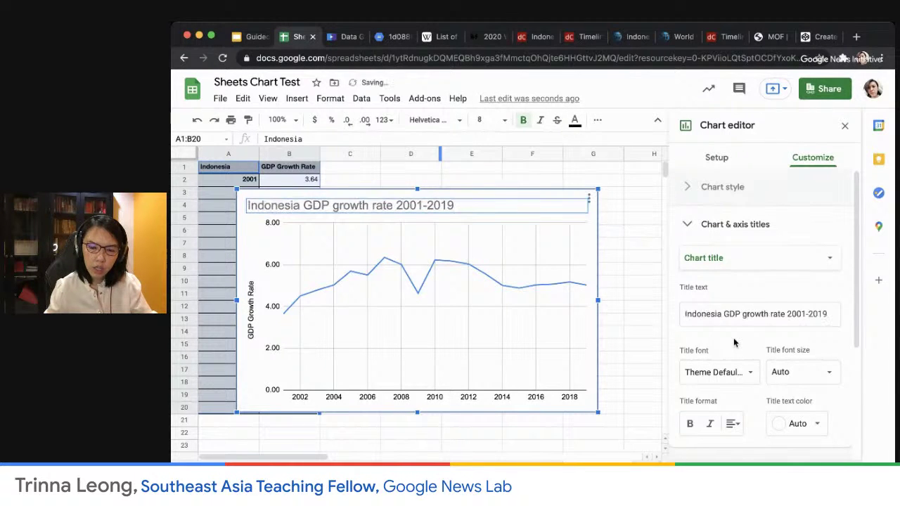
# Step: Set the chart title's font to Sans Serif and look over the available title font sizes
pyautogui.click(732, 373)
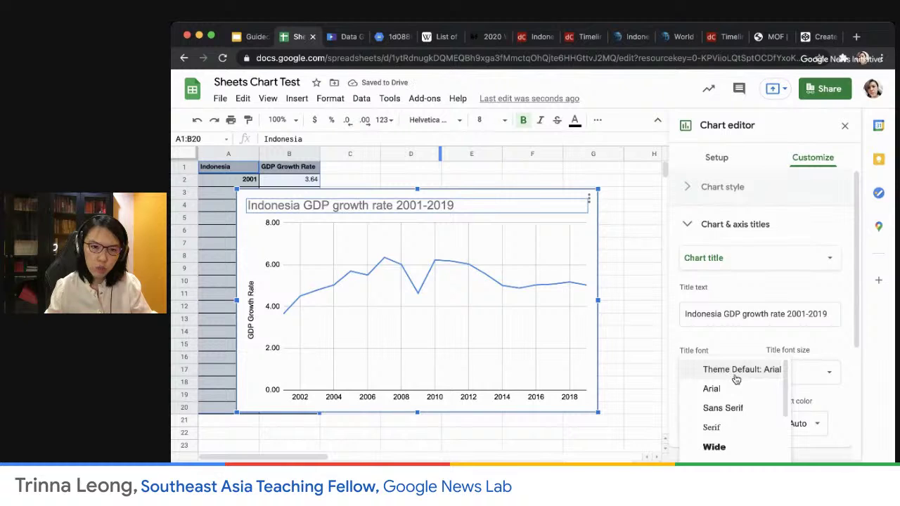
pyautogui.click(736, 408)
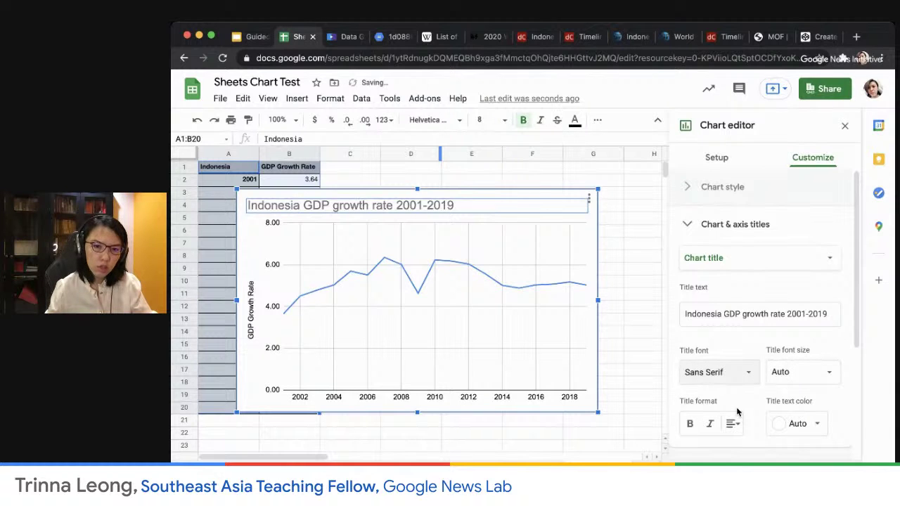
pyautogui.click(821, 374)
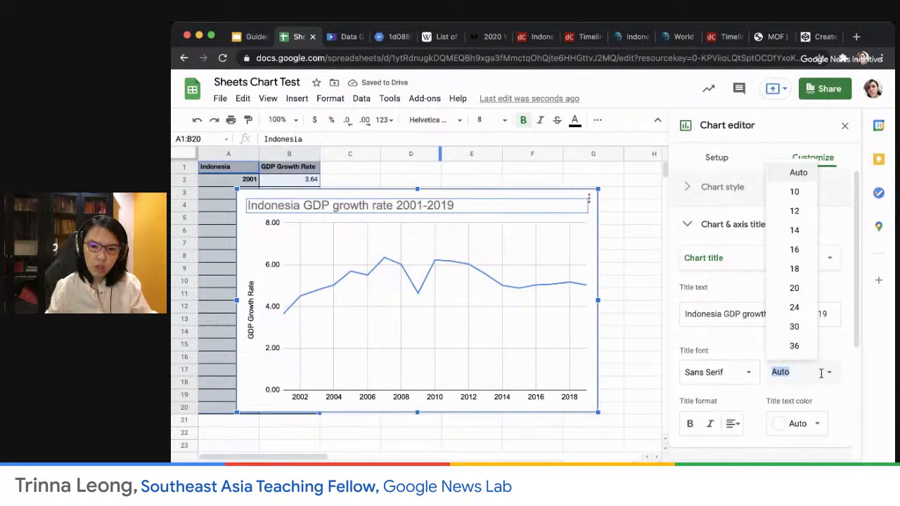
pyautogui.click(853, 408)
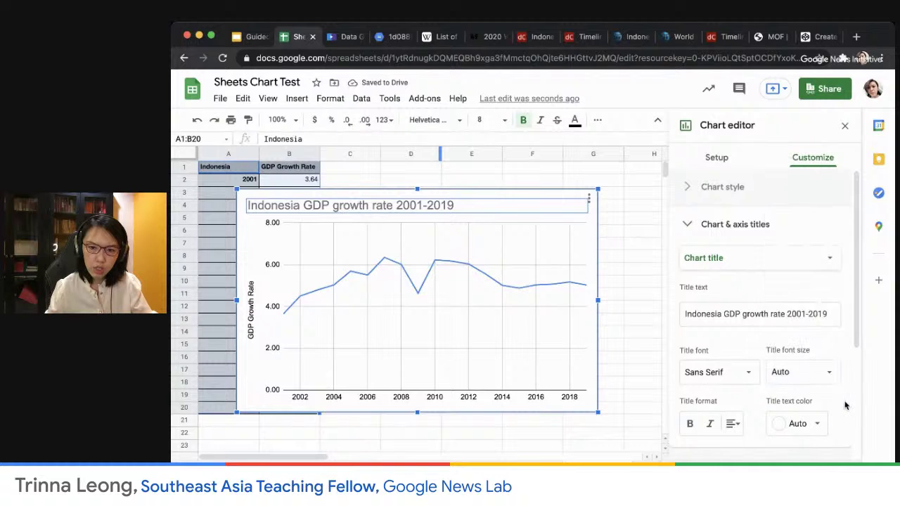
# Step: Examine the GDP Growth Rate series options for line color, dash type, thickness and data point formatting
pyautogui.scroll(-2, 840, 407)
pyautogui.scroll(-3, 839, 406)
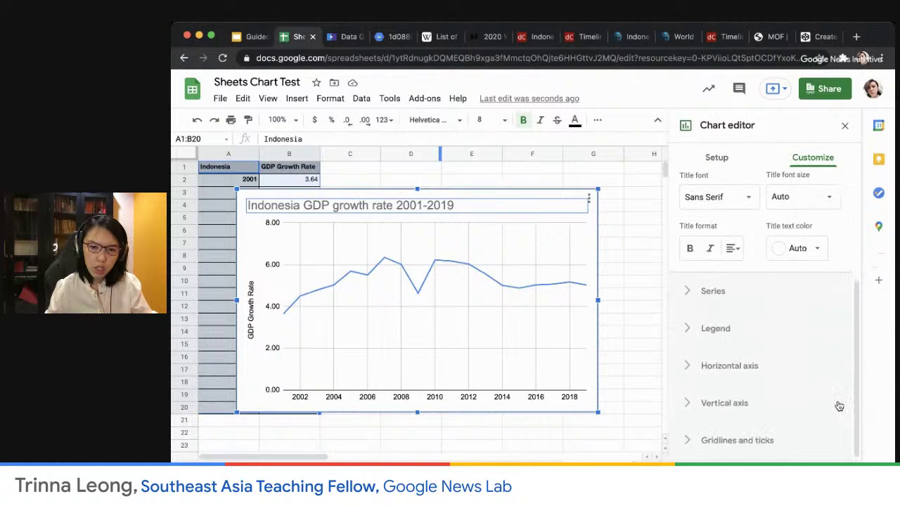
pyautogui.click(690, 295)
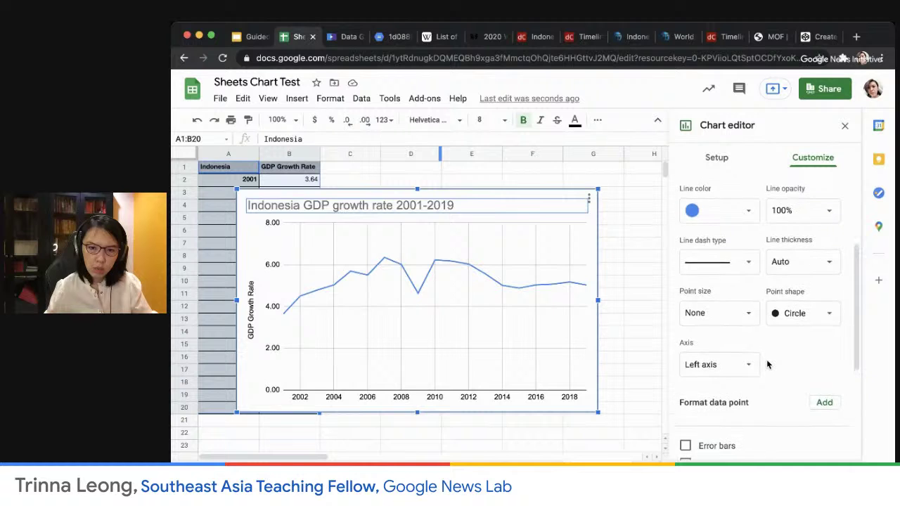
pyautogui.scroll(2, 768, 364)
pyautogui.scroll(1, 768, 365)
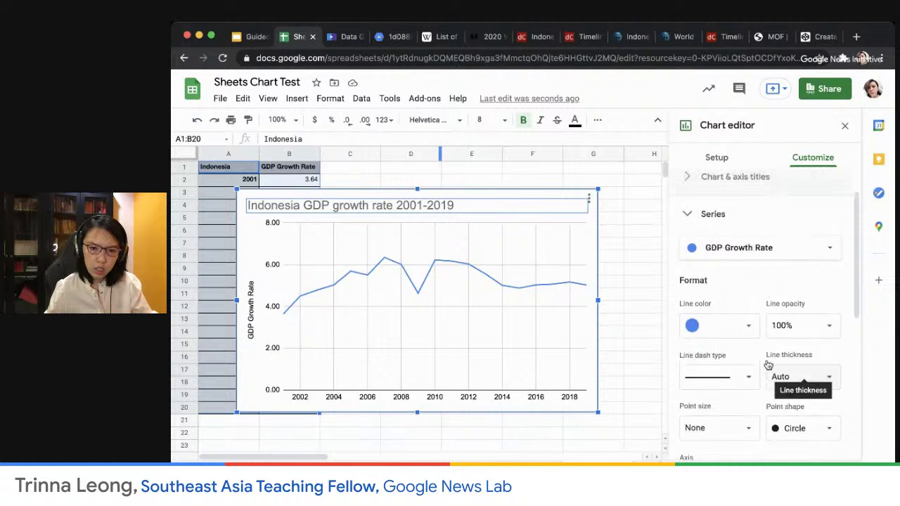
pyautogui.click(747, 328)
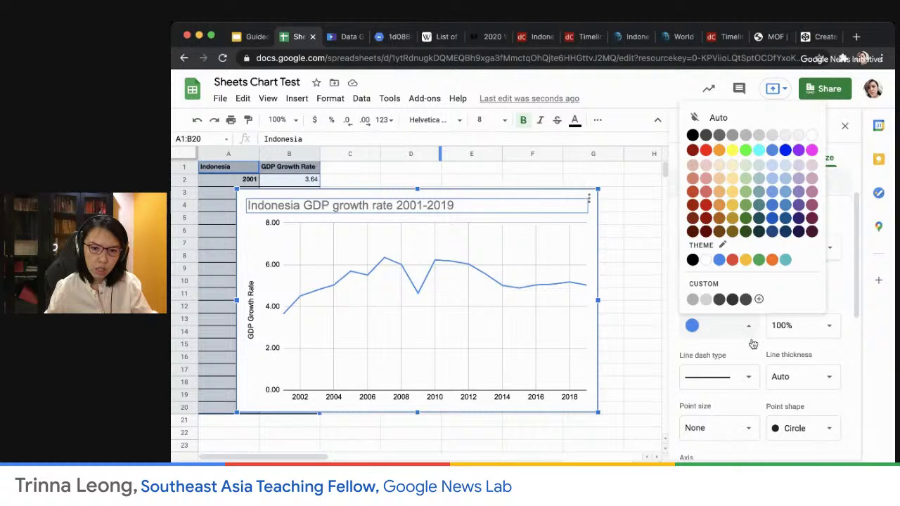
pyautogui.click(766, 362)
pyautogui.scroll(-3, 769, 359)
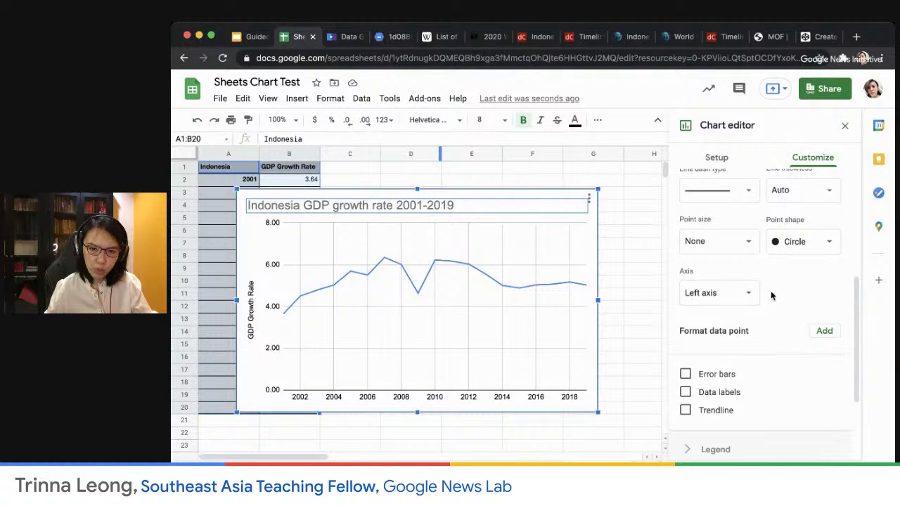
pyautogui.scroll(1, 772, 349)
pyautogui.click(750, 204)
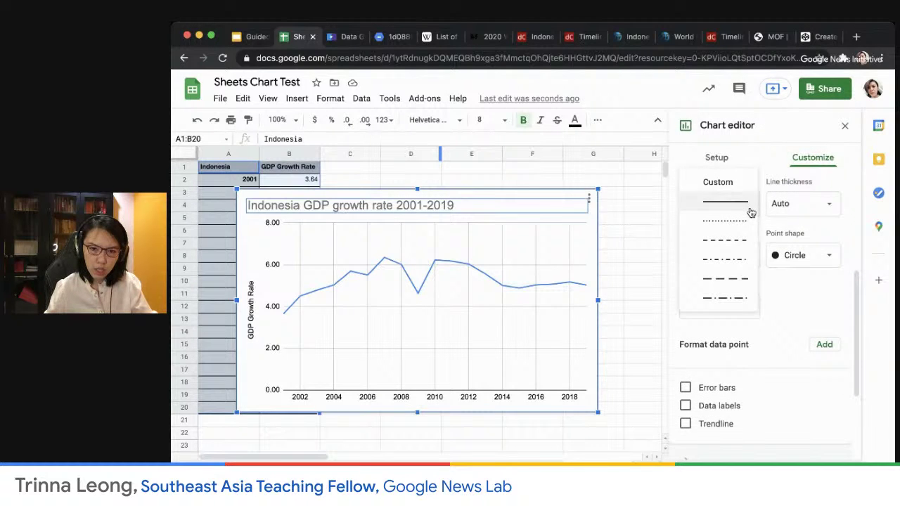
pyautogui.click(735, 204)
pyautogui.click(822, 206)
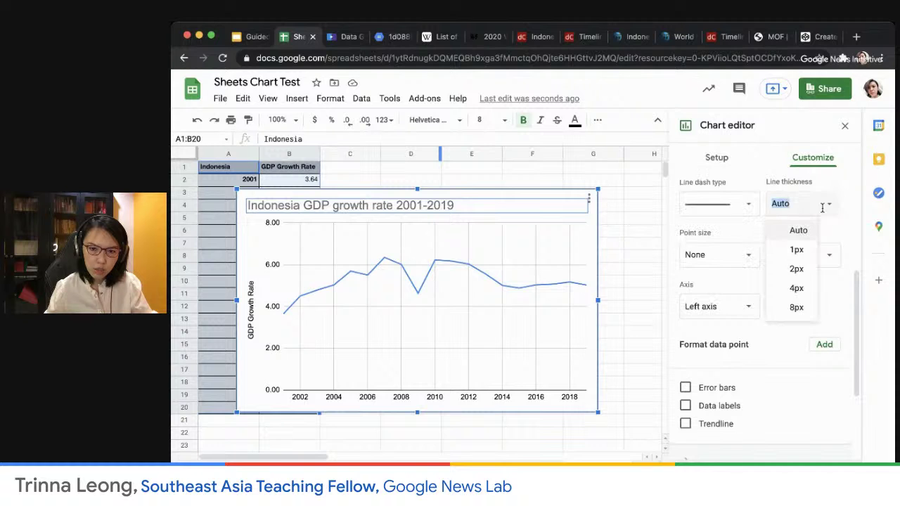
pyautogui.click(837, 311)
pyautogui.scroll(1, 766, 337)
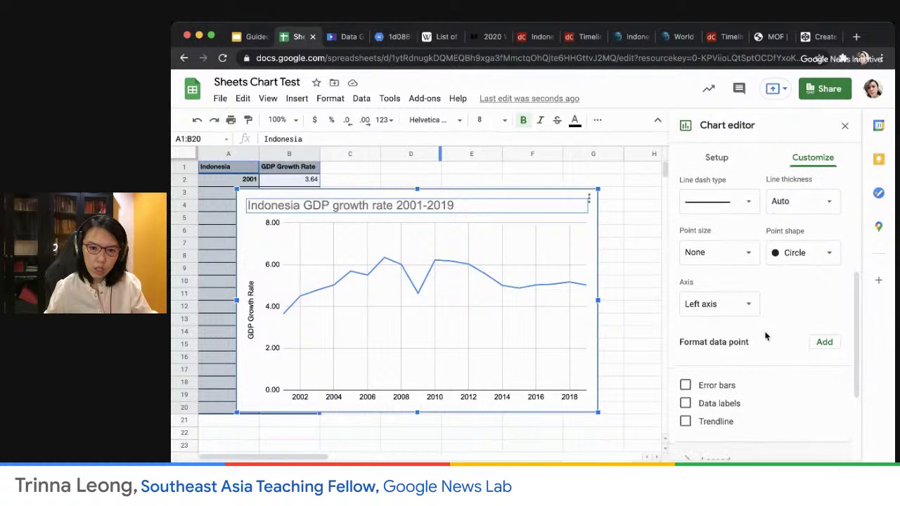
pyautogui.scroll(-2, 766, 337)
pyautogui.scroll(-1, 768, 338)
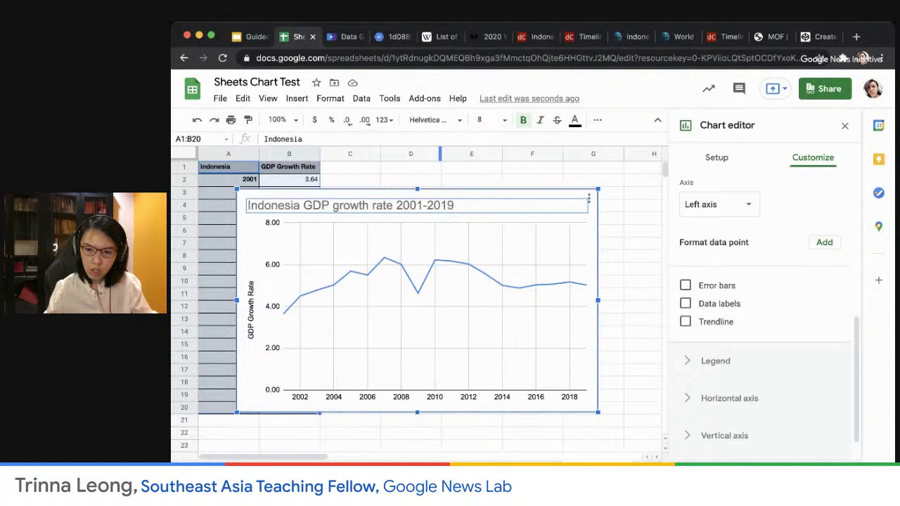
# Step: Turn on data labels for the GDP Growth Rate series
pyautogui.press('super+Tab')
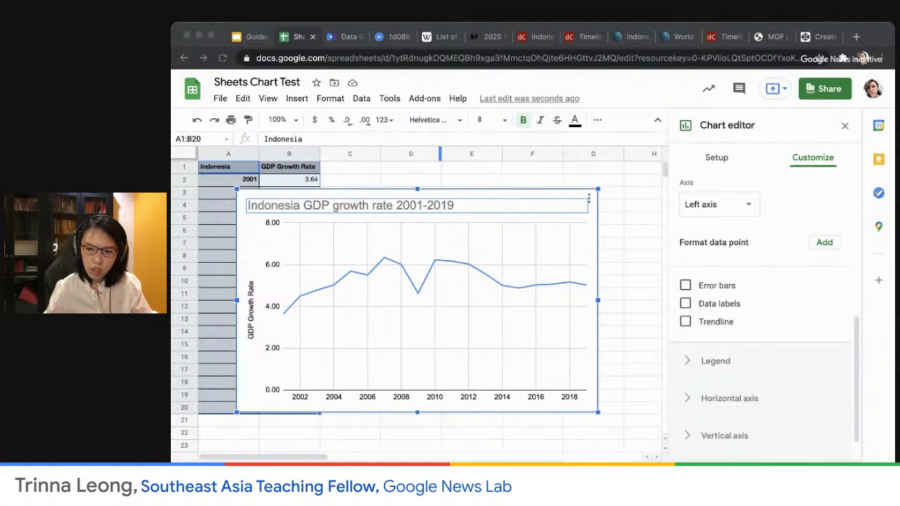
pyautogui.click(813, 300)
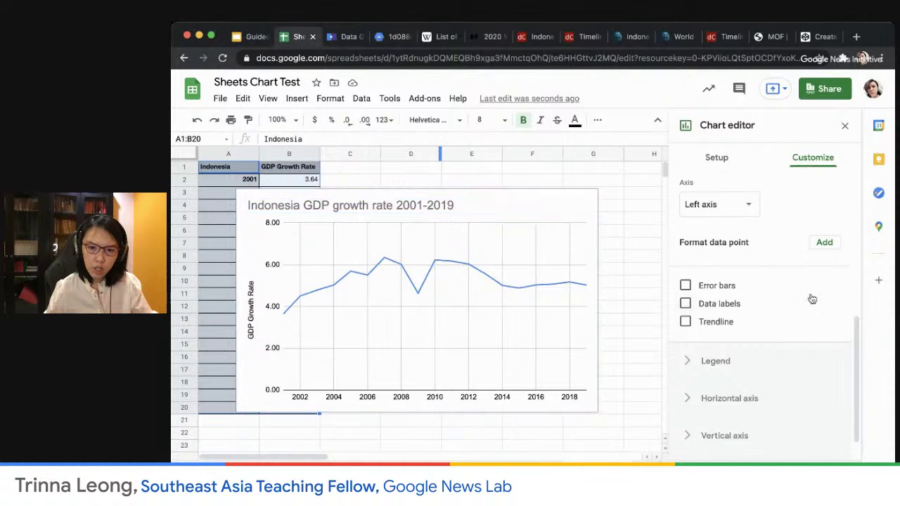
pyautogui.click(685, 305)
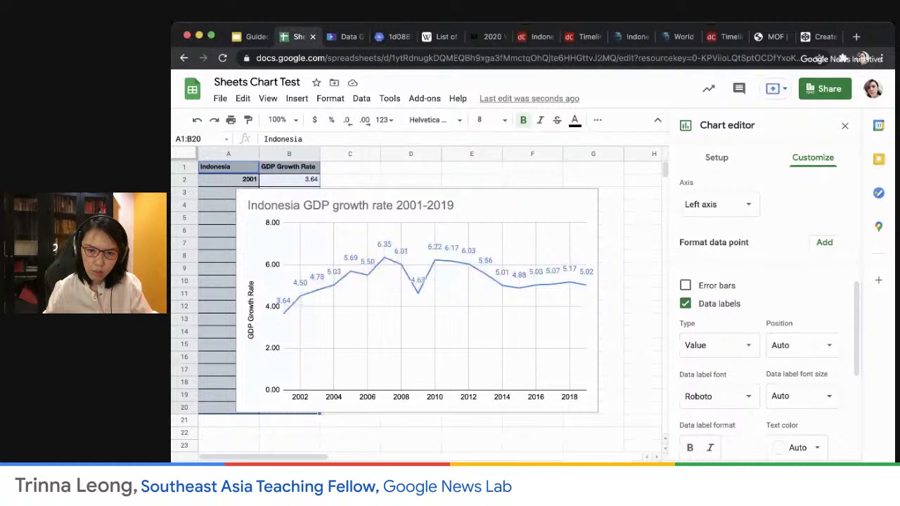
# Step: Review the series settings and examine the chart legend's position, font and text format options
pyautogui.scroll(5, 784, 295)
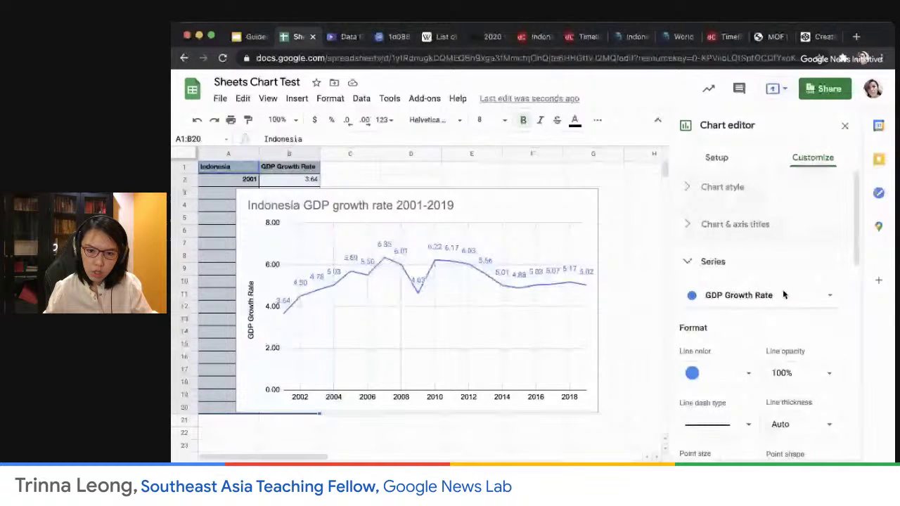
pyautogui.scroll(-4, 772, 337)
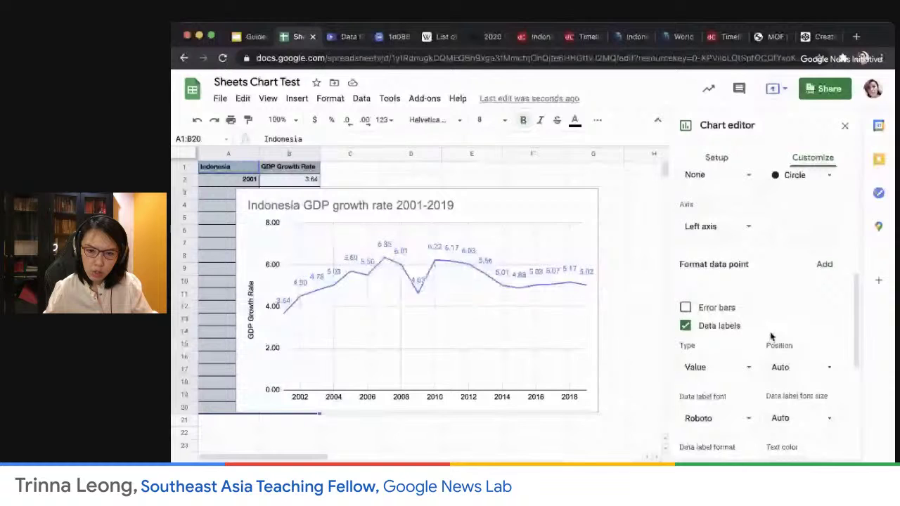
pyautogui.scroll(-3, 772, 337)
pyautogui.click(693, 328)
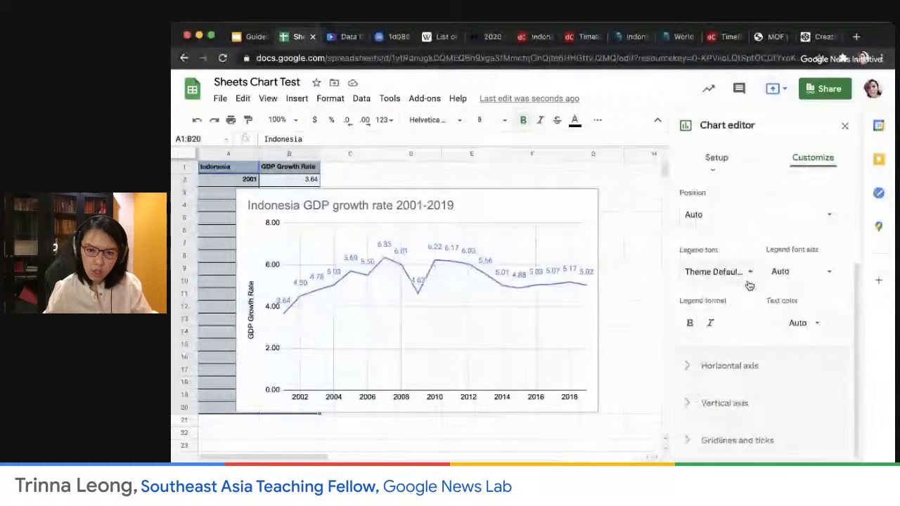
pyautogui.scroll(1, 750, 285)
pyautogui.scroll(-1, 750, 290)
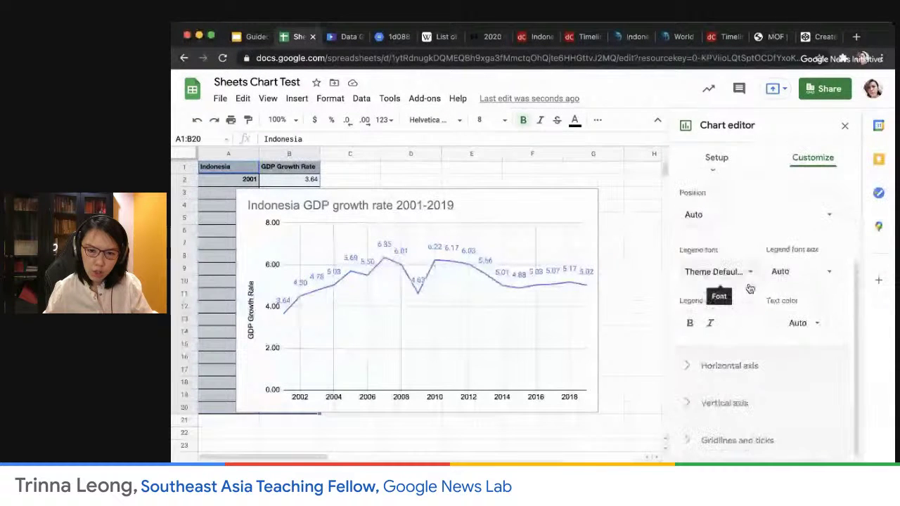
# Step: Set the chart's horizontal axis range to a minimum of 2000 and a maximum of 2020
pyautogui.click(689, 368)
pyautogui.scroll(-1, 690, 369)
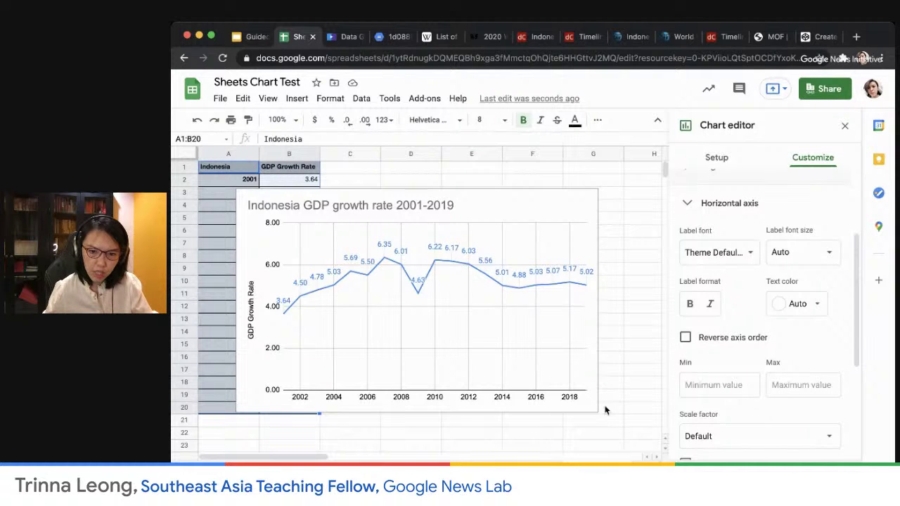
pyautogui.scroll(-1, 792, 347)
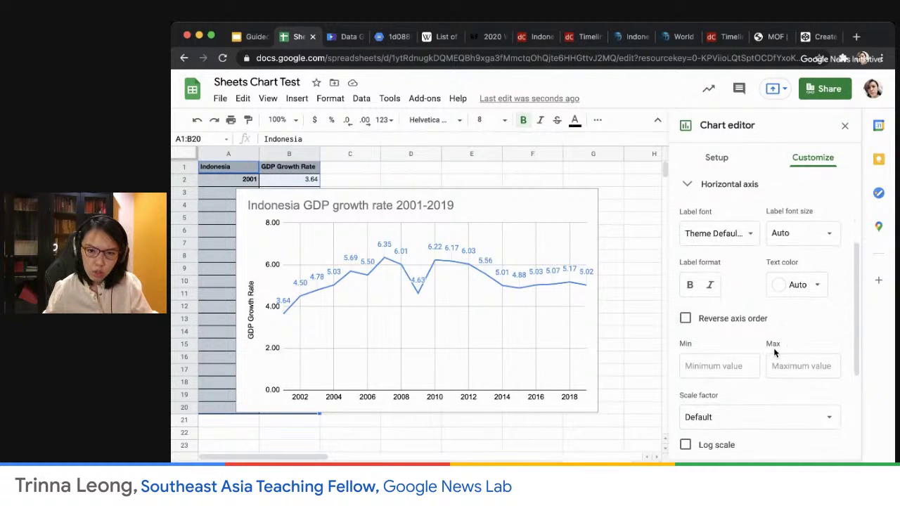
pyautogui.click(718, 366)
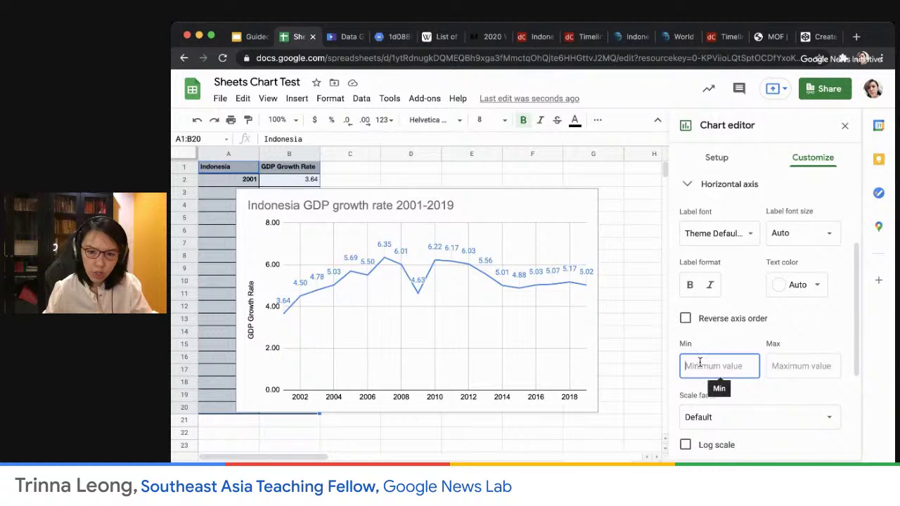
pyautogui.write('2000')
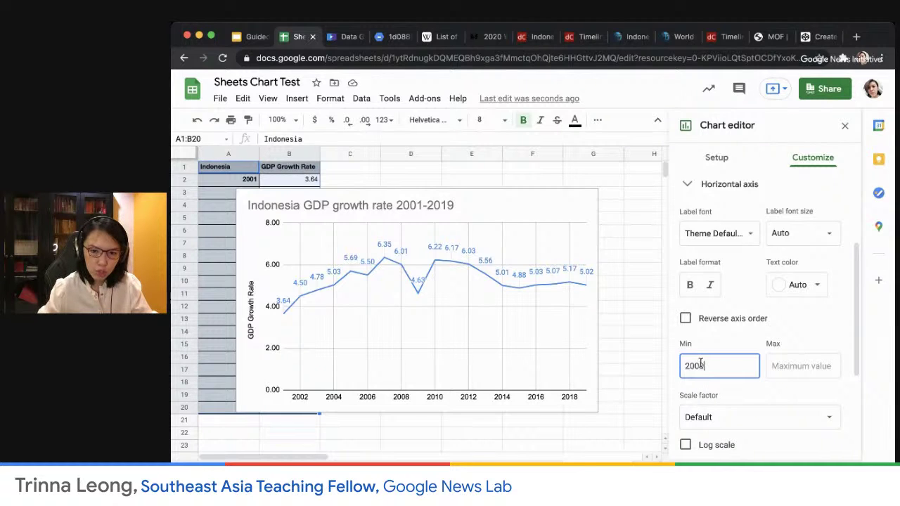
pyautogui.click(816, 365)
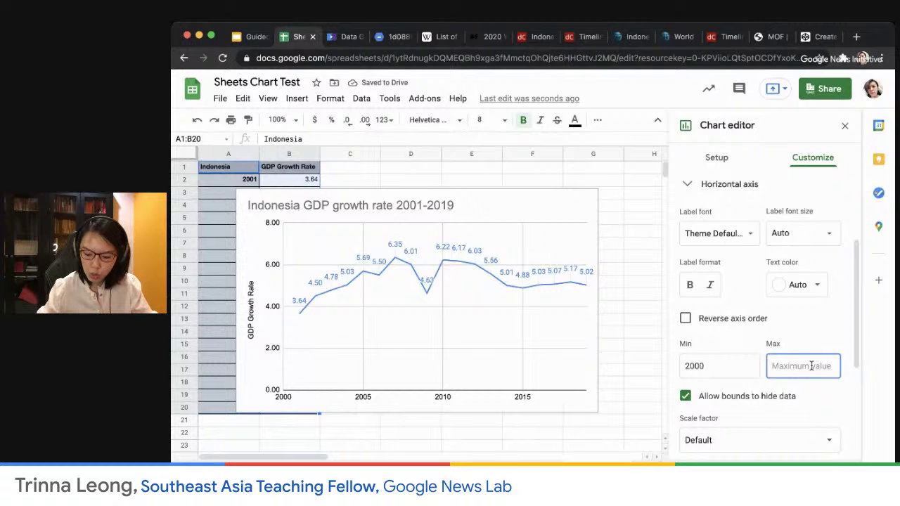
pyautogui.write('2020')
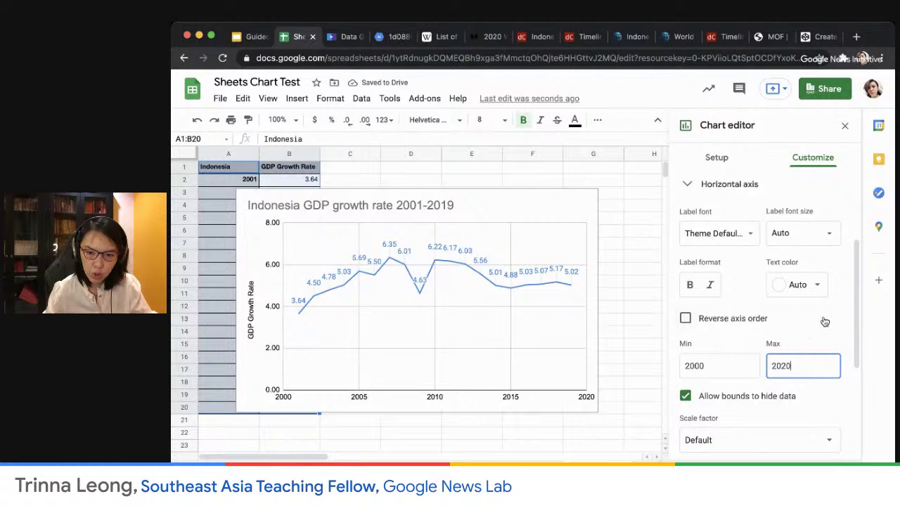
# Step: Examine the chart's vertical axis settings for labels, minimum and maximum, scale factor and number format
pyautogui.scroll(-5, 812, 363)
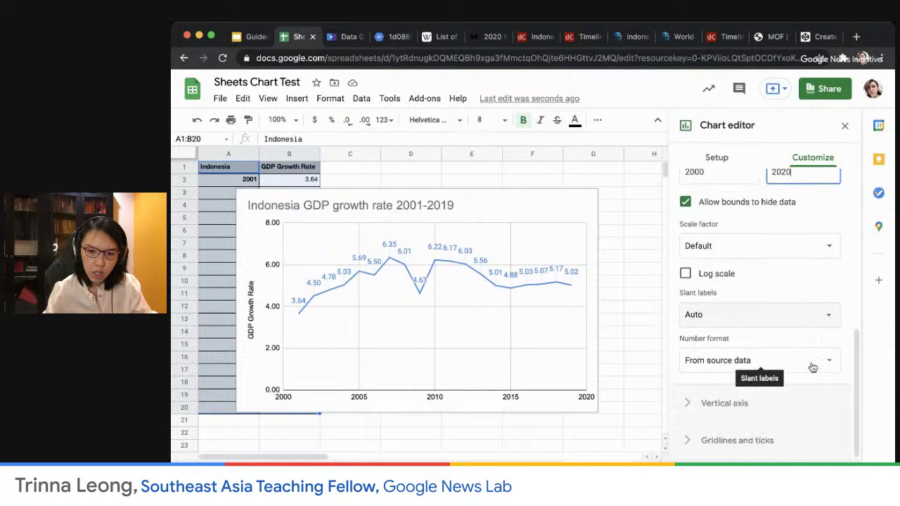
pyautogui.click(690, 406)
pyautogui.click(691, 407)
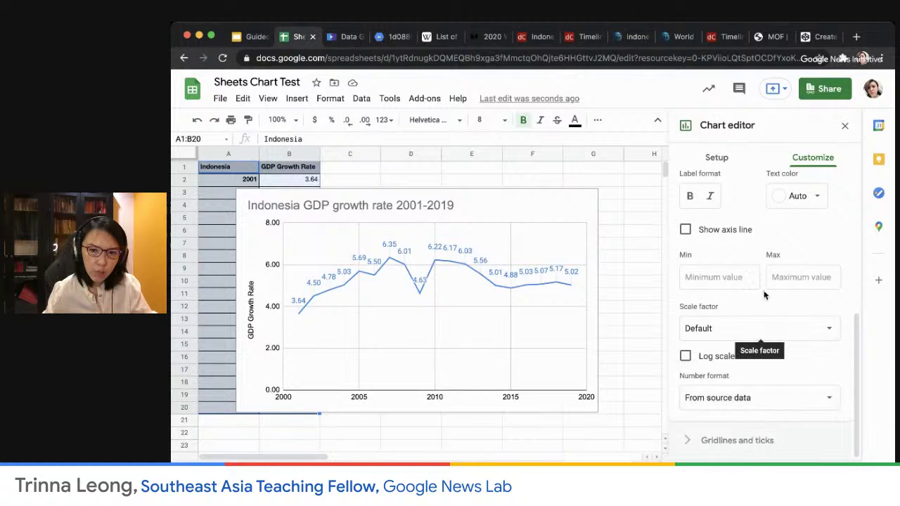
pyautogui.scroll(5, 780, 255)
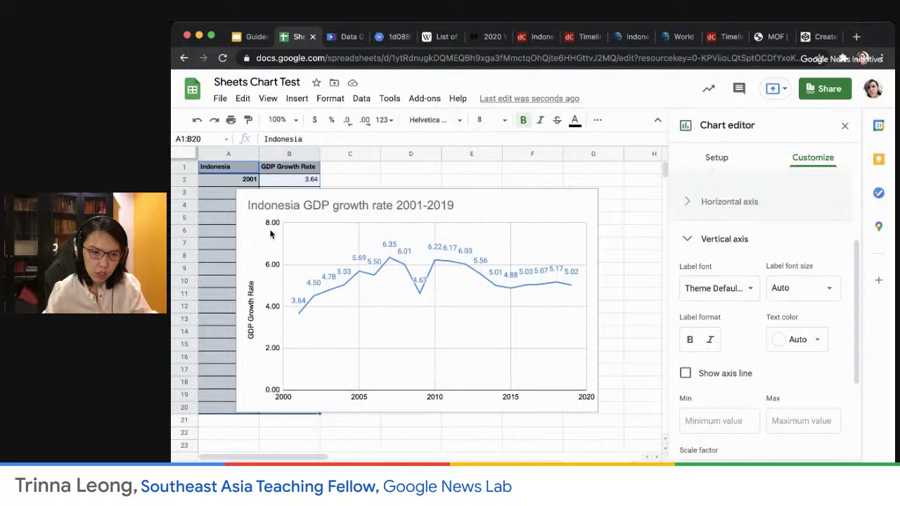
pyautogui.scroll(-5, 798, 380)
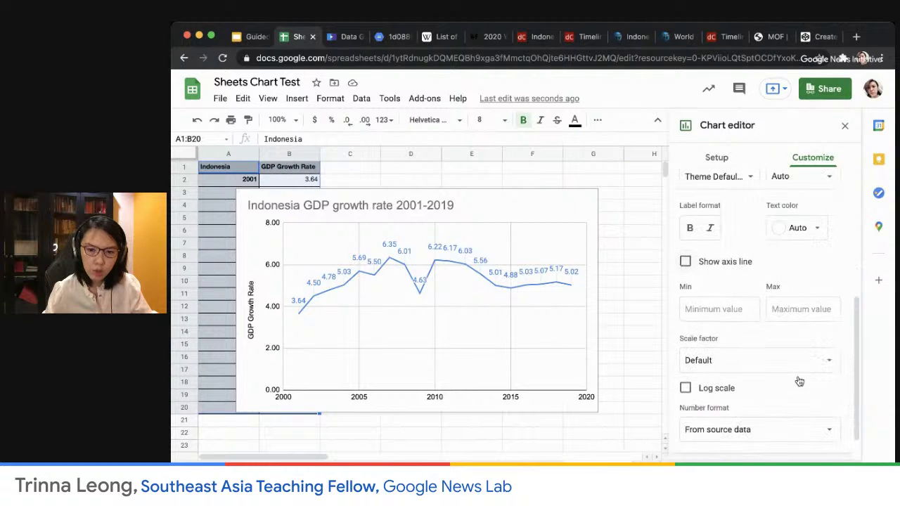
# Step: Turn the chart's vertical-axis major gridlines off and back on in the gridlines and ticks settings
pyautogui.click(689, 441)
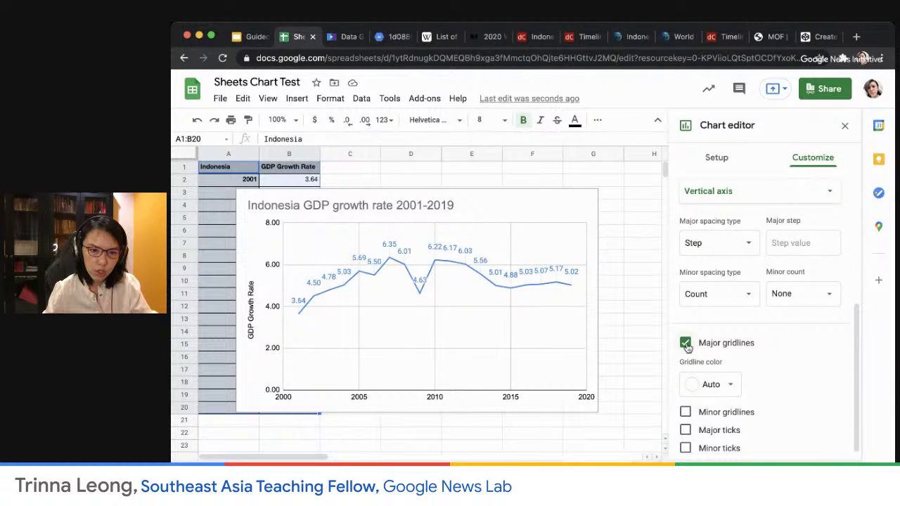
pyautogui.click(686, 344)
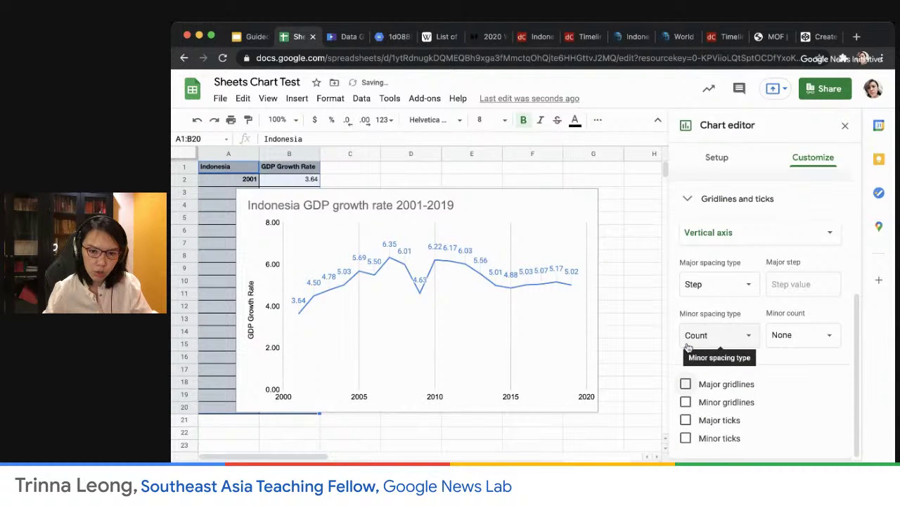
pyautogui.click(686, 384)
pyautogui.scroll(-1, 799, 377)
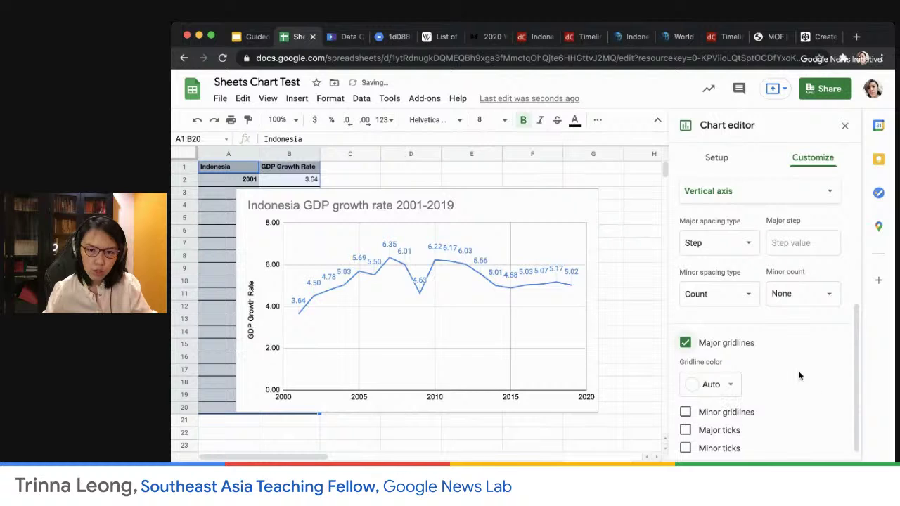
pyautogui.scroll(1, 799, 373)
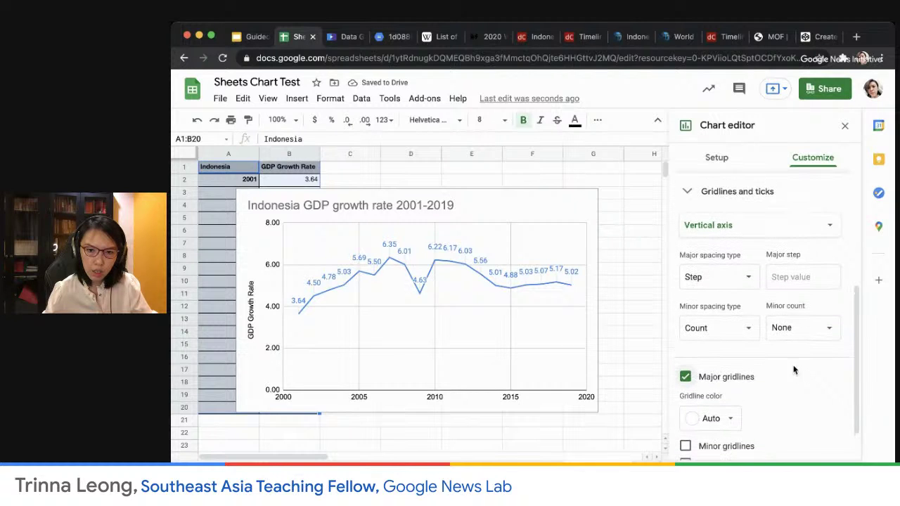
# Step: Examine the gridline and tick options for the horizontal and vertical axes, including the gridline color choices
pyautogui.click(813, 234)
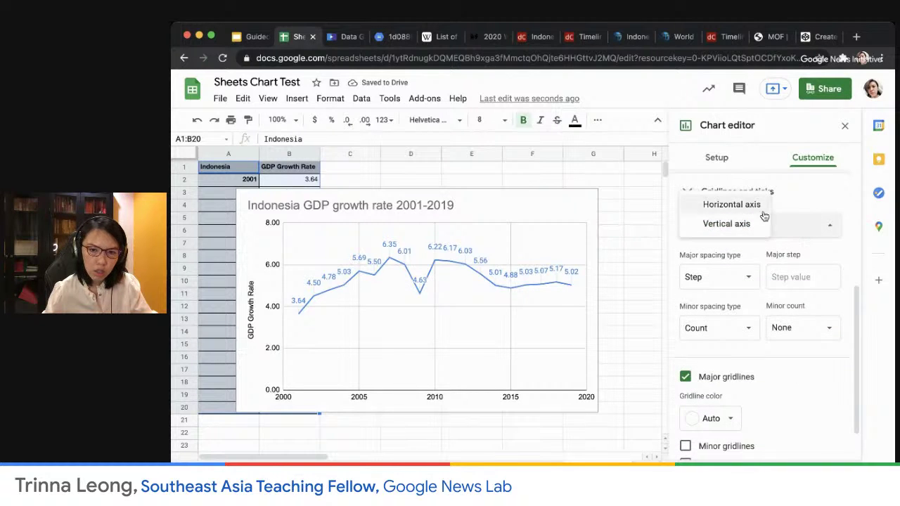
pyautogui.click(744, 204)
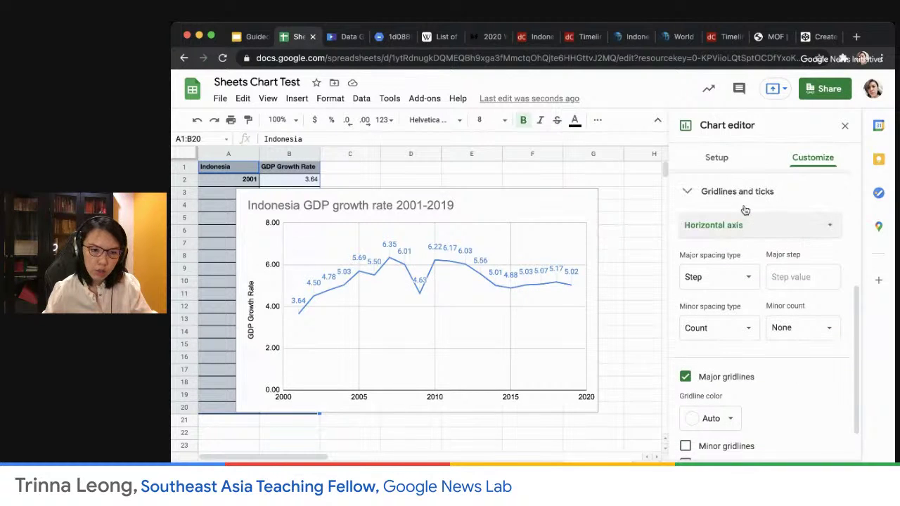
pyautogui.click(808, 228)
pyautogui.click(745, 244)
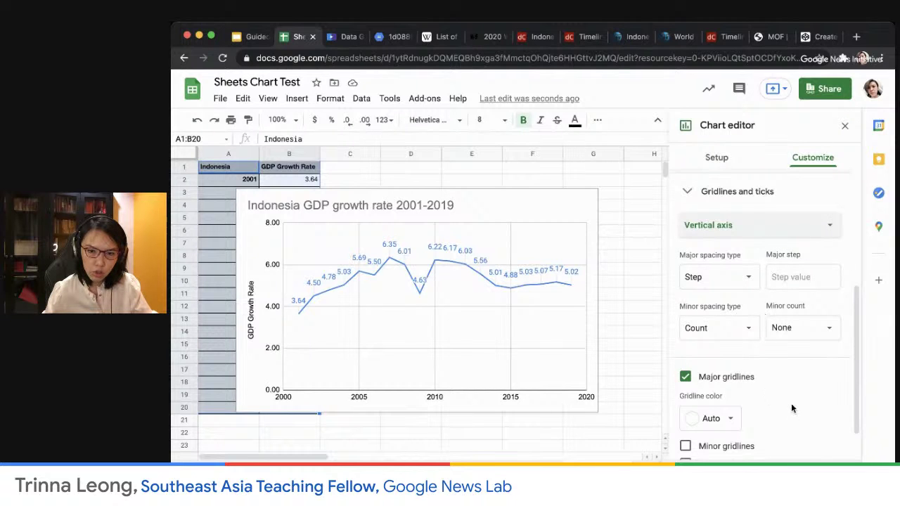
pyautogui.scroll(-1, 793, 409)
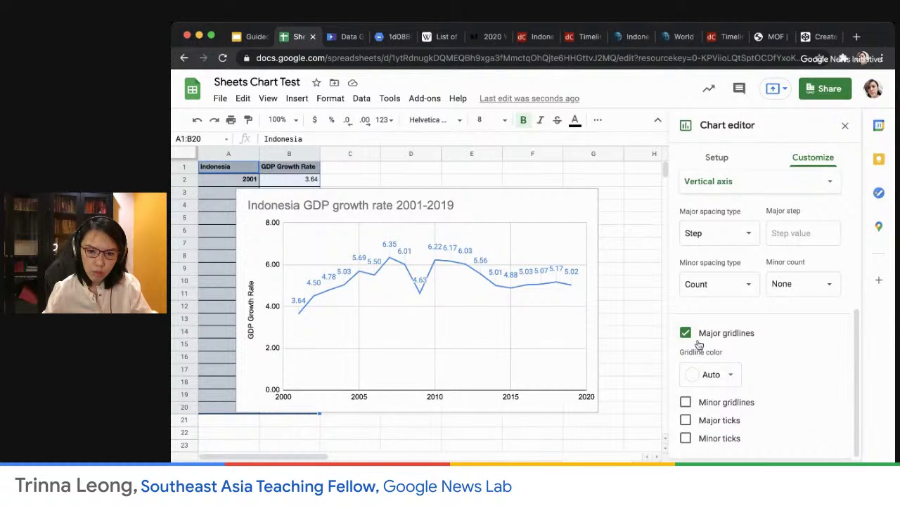
pyautogui.click(731, 377)
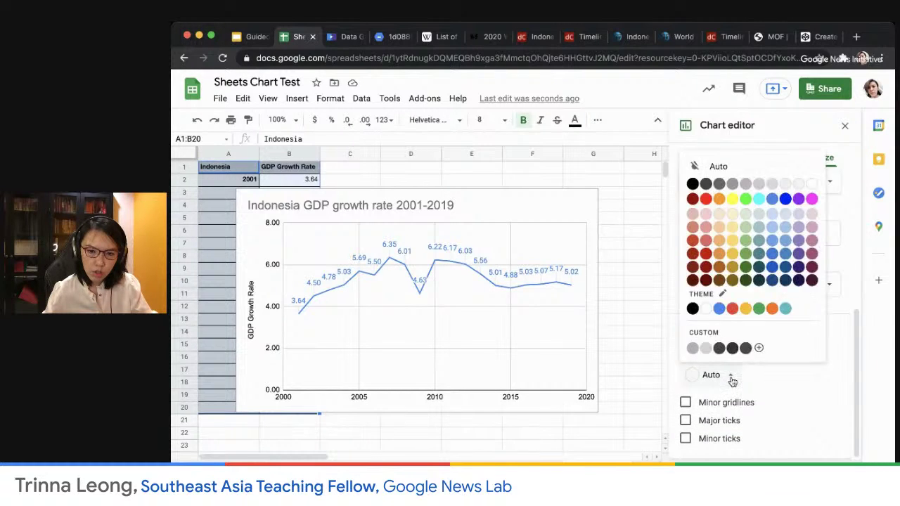
pyautogui.click(792, 381)
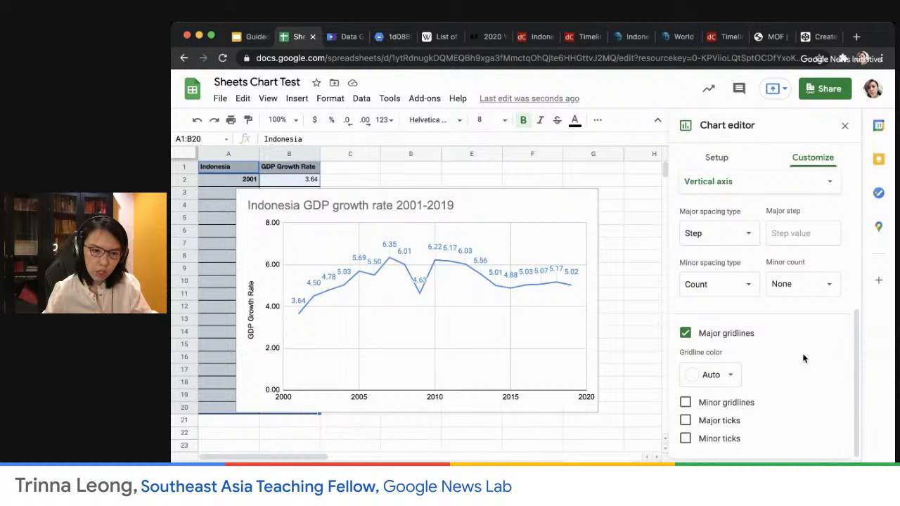
# Step: Check the vertical axis's major spacing types, Step and Count, and toggle its major gridlines off and on again
pyautogui.scroll(1, 799, 366)
pyautogui.scroll(3, 798, 367)
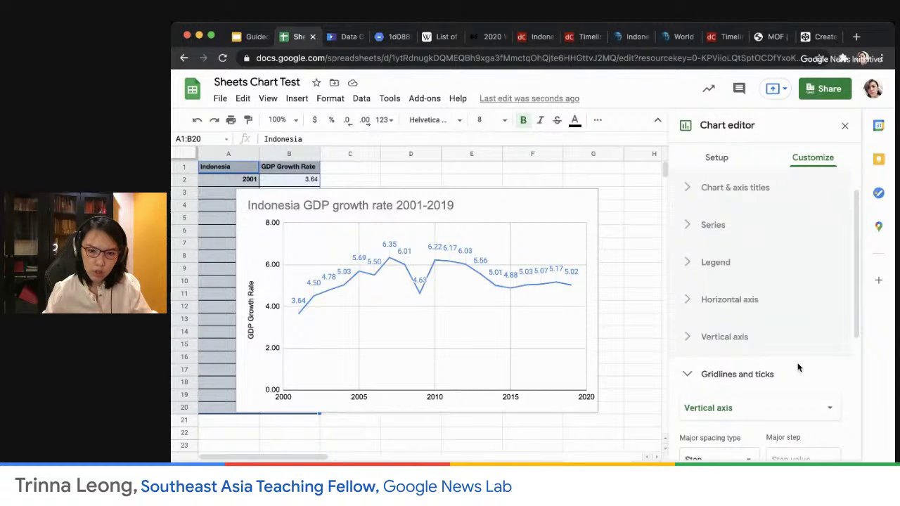
pyautogui.scroll(-3, 783, 376)
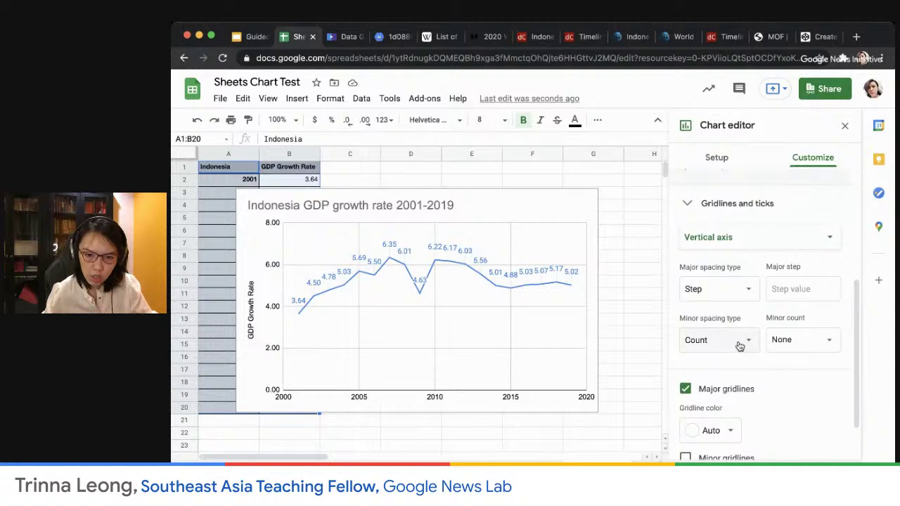
pyautogui.click(749, 295)
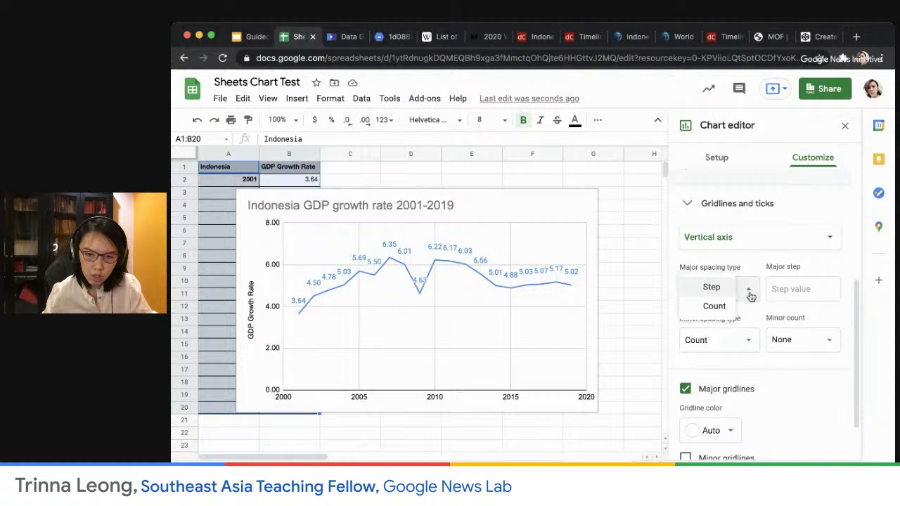
pyautogui.click(751, 297)
pyautogui.click(686, 389)
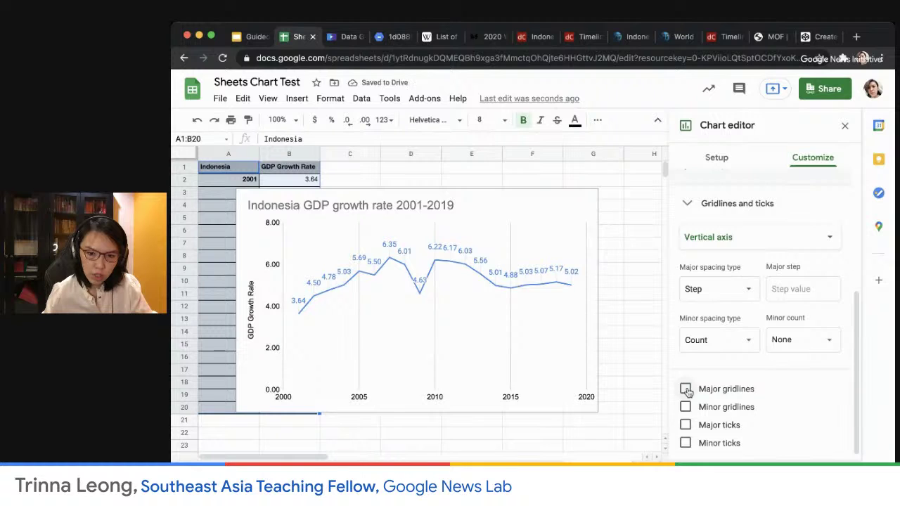
pyautogui.click(686, 389)
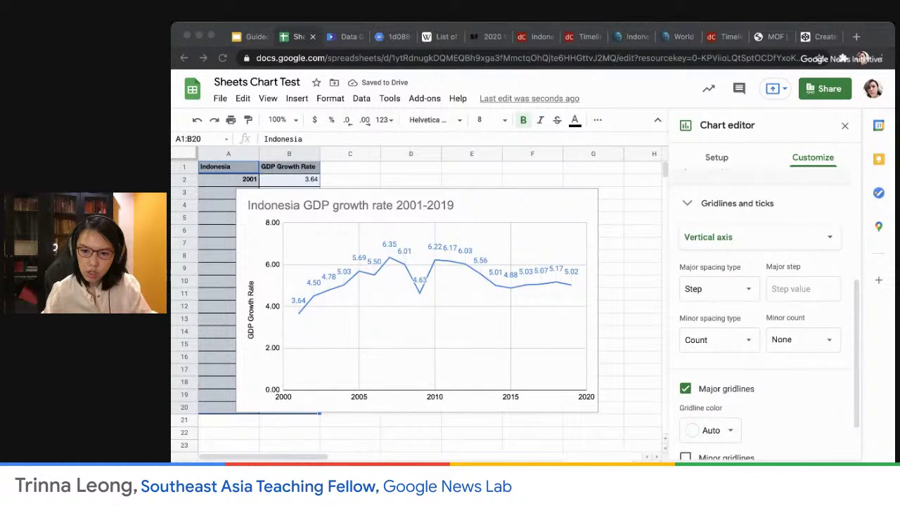
# Step: Collapse the gridlines and ticks settings and review the chart's setup options for type, data range, axis and series
pyautogui.click(536, 324)
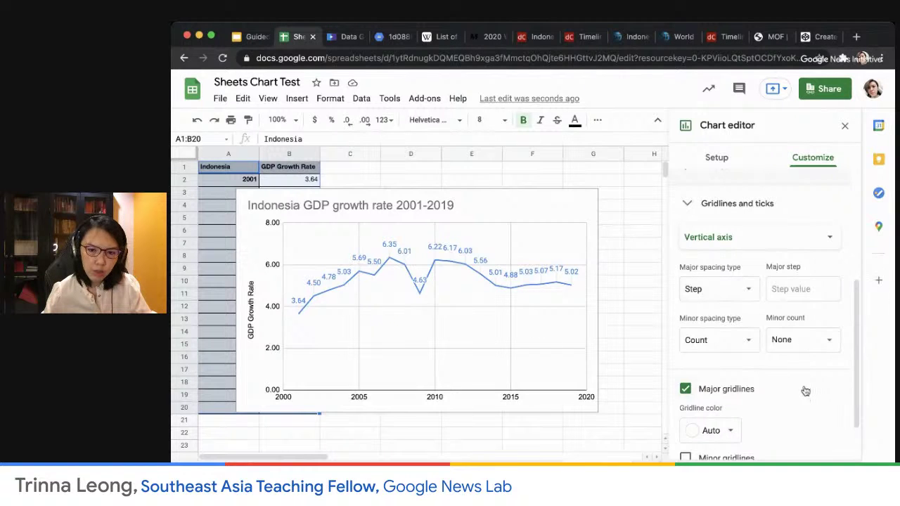
pyautogui.scroll(5, 759, 330)
pyautogui.scroll(-1, 760, 344)
pyautogui.click(689, 382)
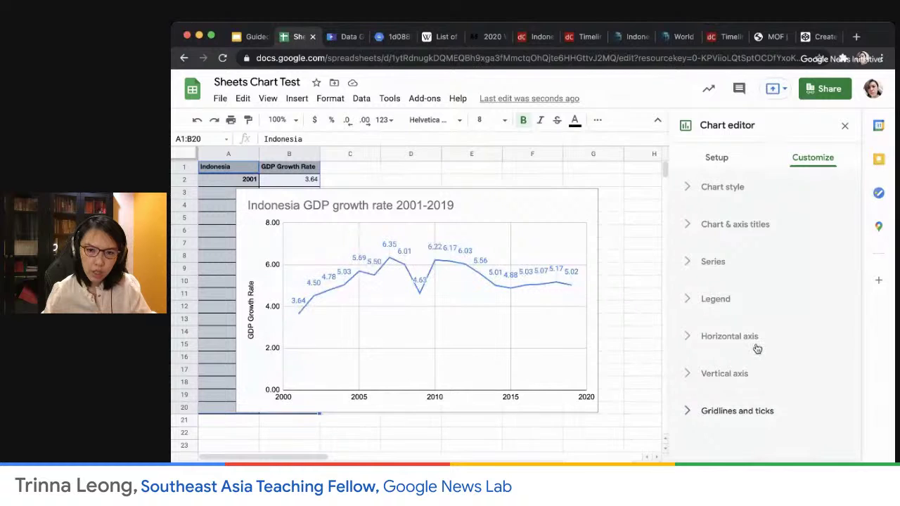
pyautogui.click(707, 156)
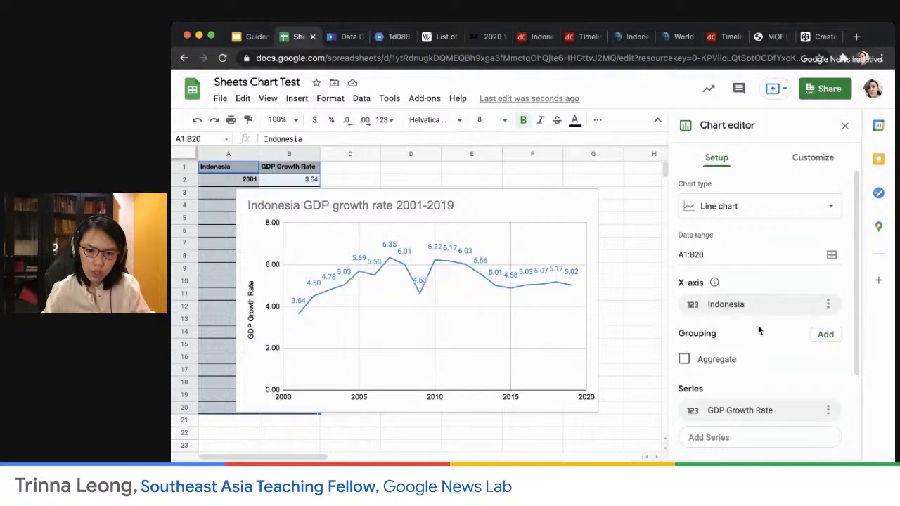
pyautogui.scroll(-2, 768, 361)
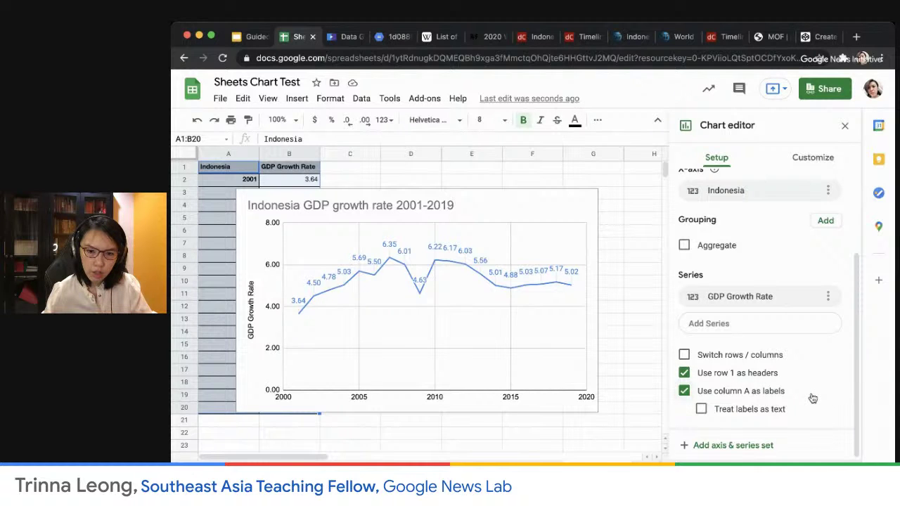
pyautogui.scroll(2, 775, 246)
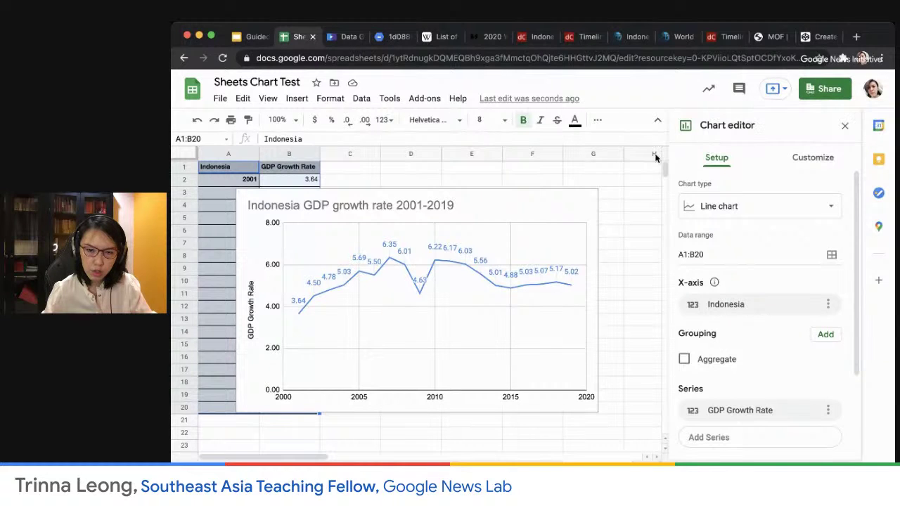
# Step: Publish the Indonesia GDP growth rate chart to the web as interactive and show its embed code
pyautogui.click(553, 212)
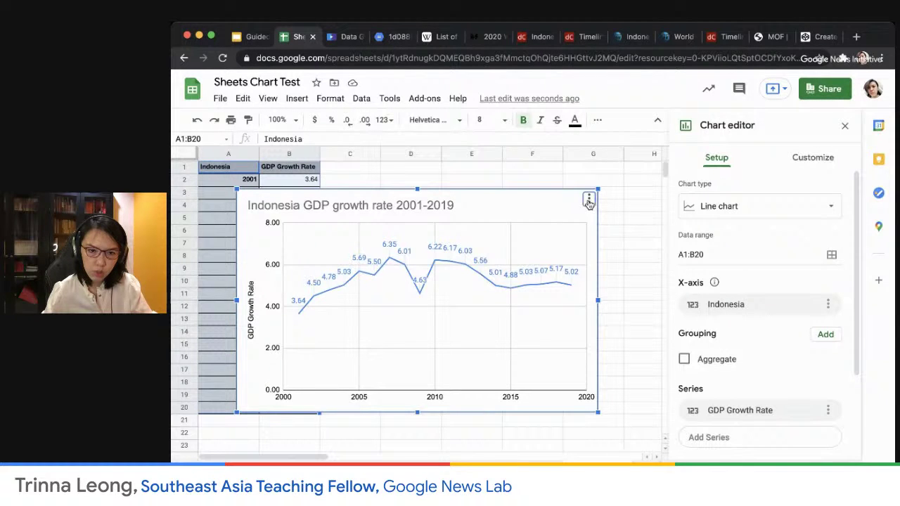
pyautogui.click(589, 198)
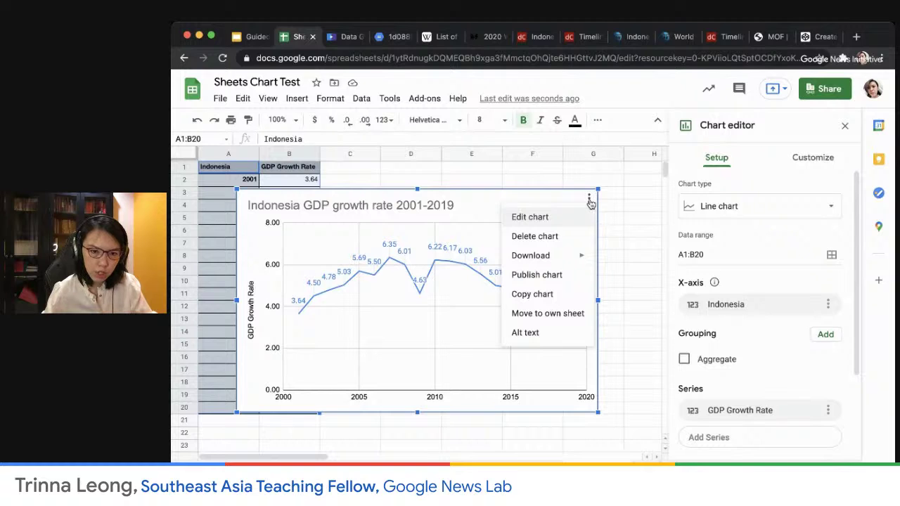
pyautogui.click(560, 281)
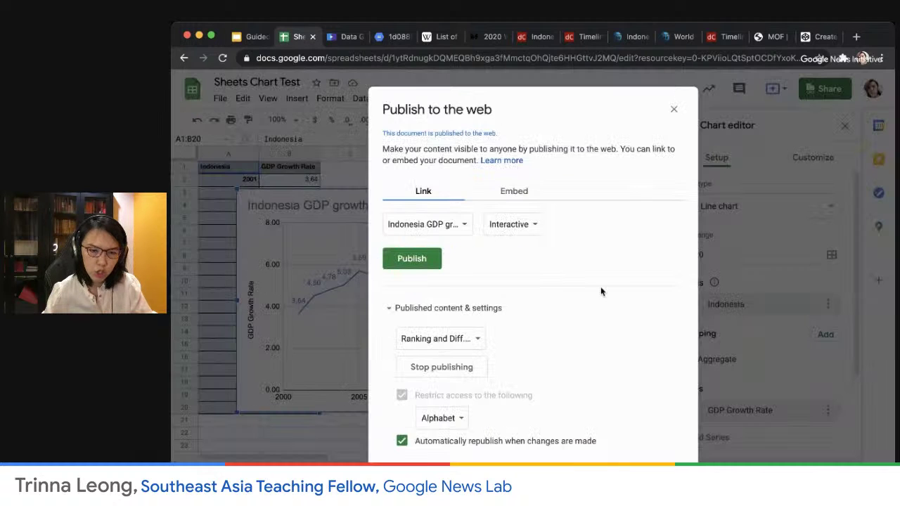
pyautogui.click(419, 260)
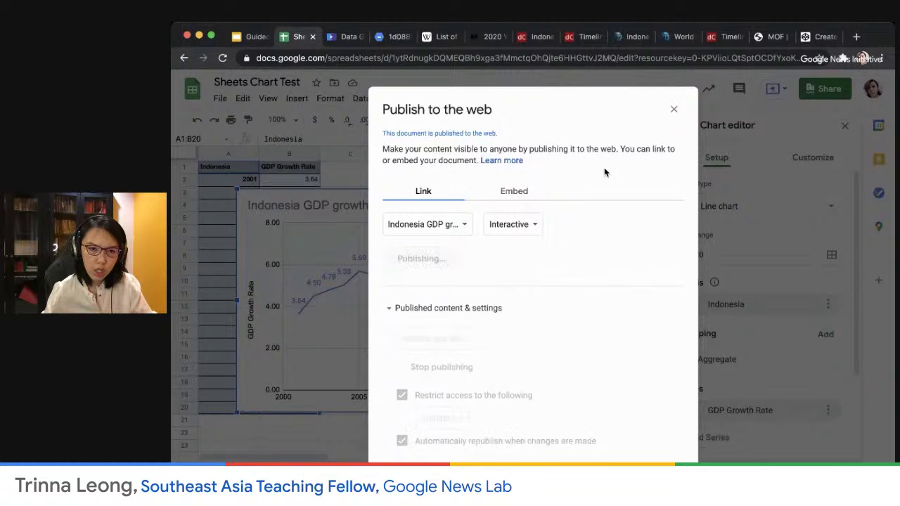
pyautogui.click(520, 180)
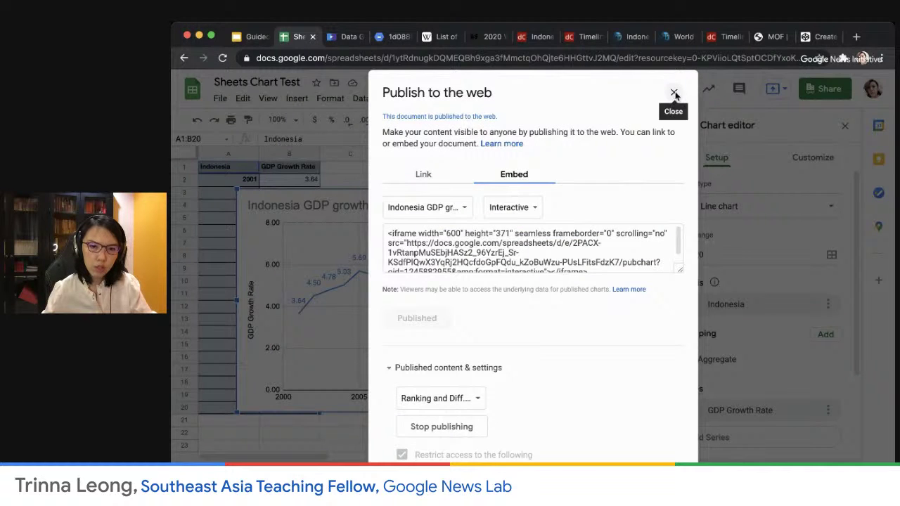
pyautogui.scroll(-1, 571, 213)
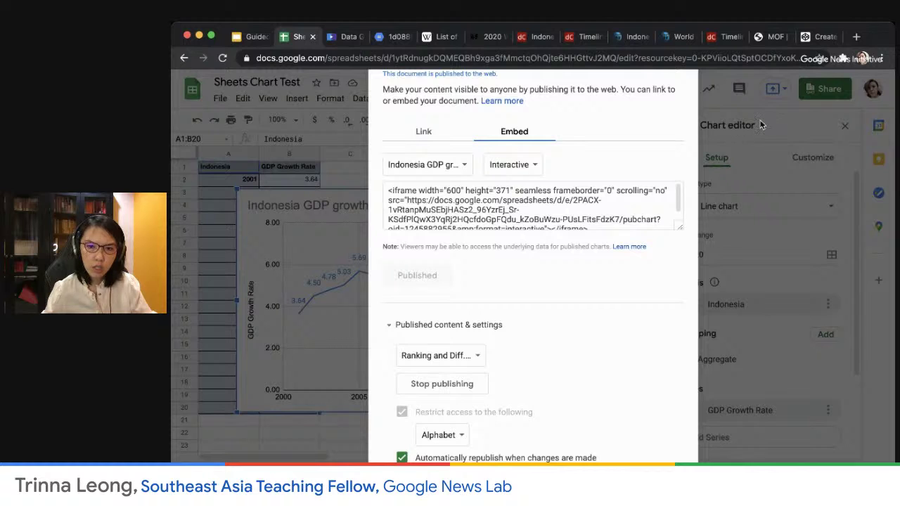
pyautogui.press('super+Tab')
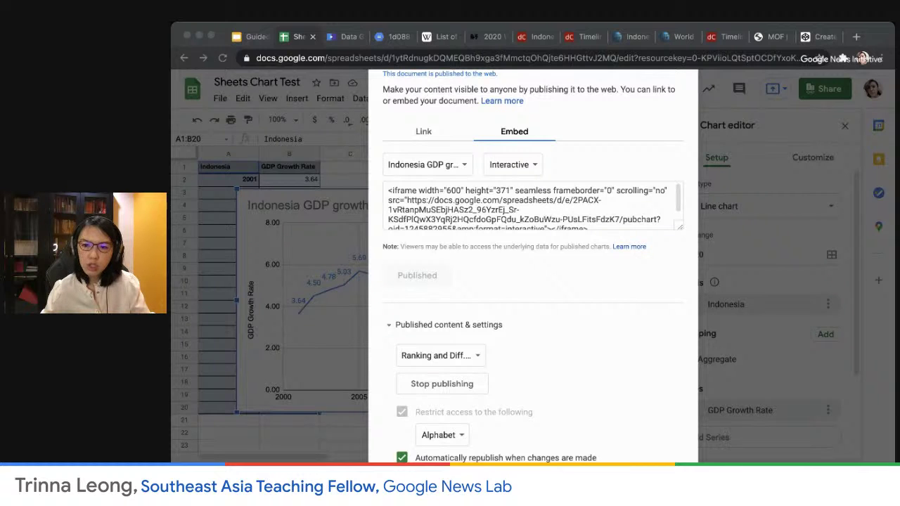
pyautogui.click(294, 296)
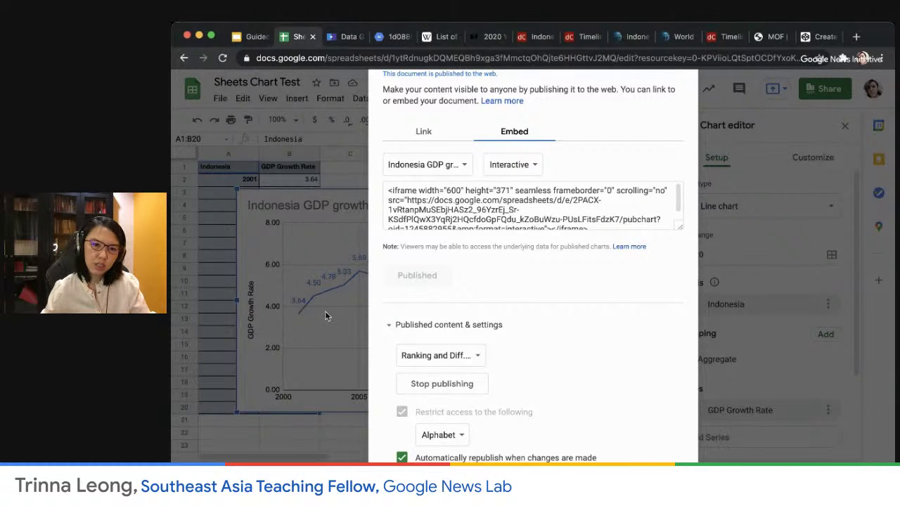
# Step: Switch to the Google Slides guide, view the Data Commons Place Explorer and Timelines slides, and return to the spreadsheet
pyautogui.click(246, 37)
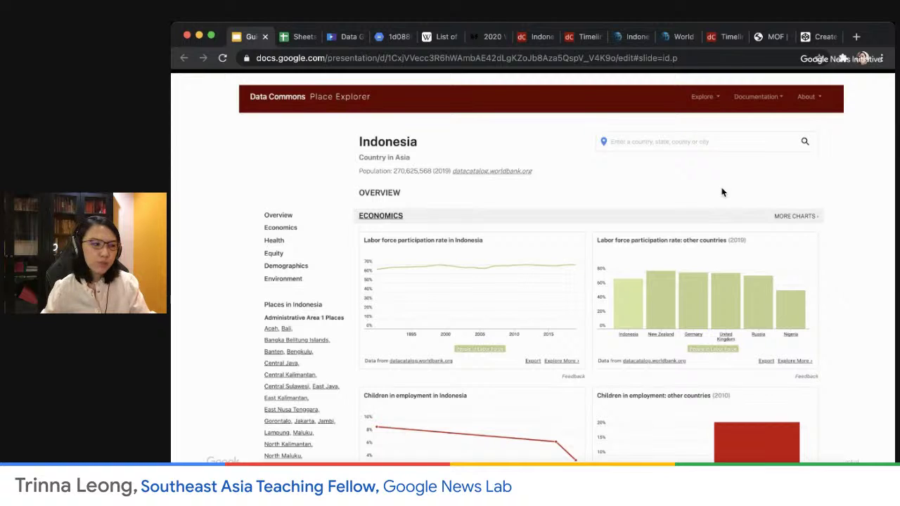
pyautogui.press('Right')
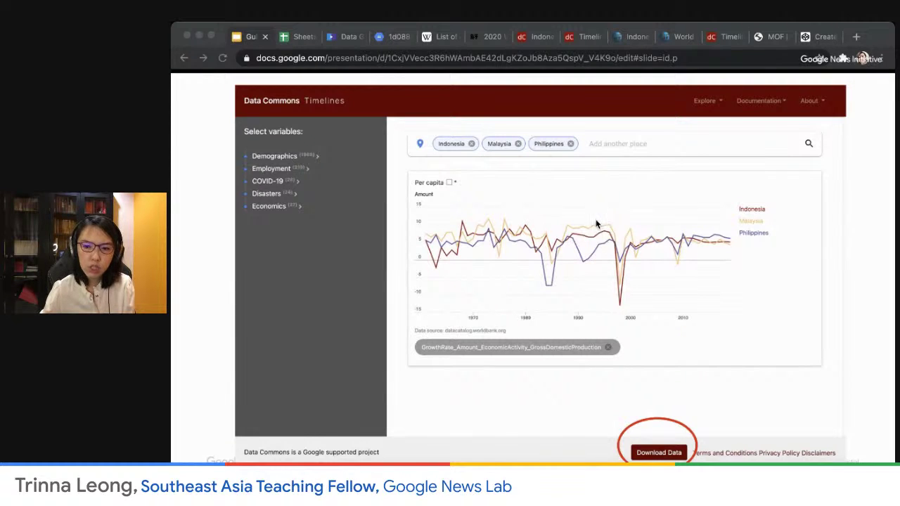
pyautogui.click(296, 36)
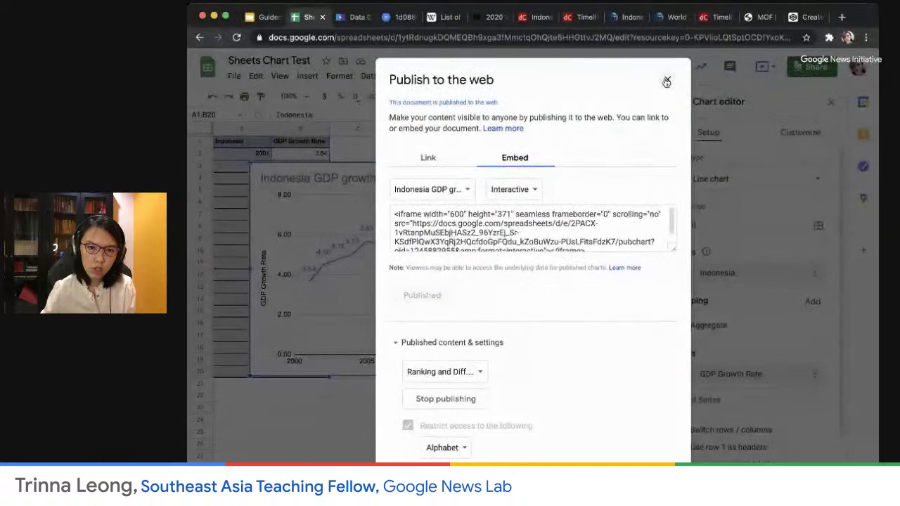
# Step: Close the publishing dialog and chart editor, and open the sheet with Indonesia, Malaysia and Philippines data by date
pyautogui.click(666, 82)
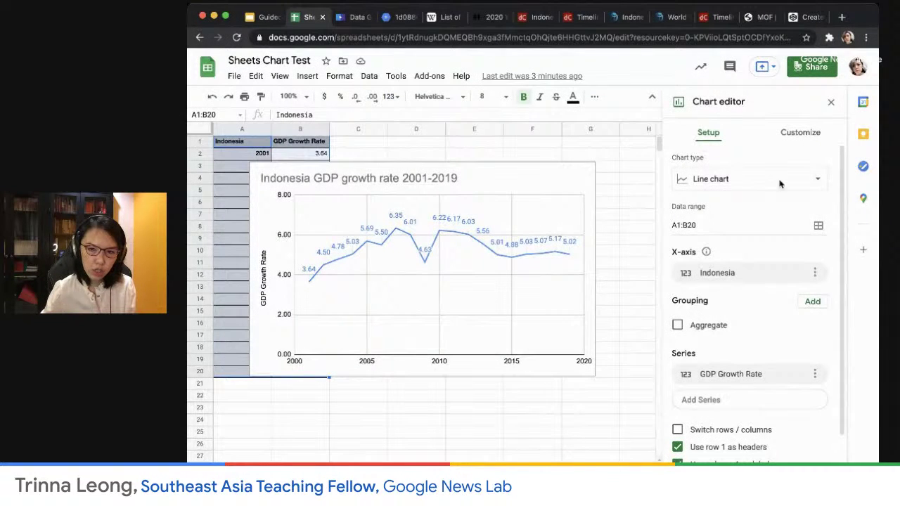
pyautogui.click(831, 101)
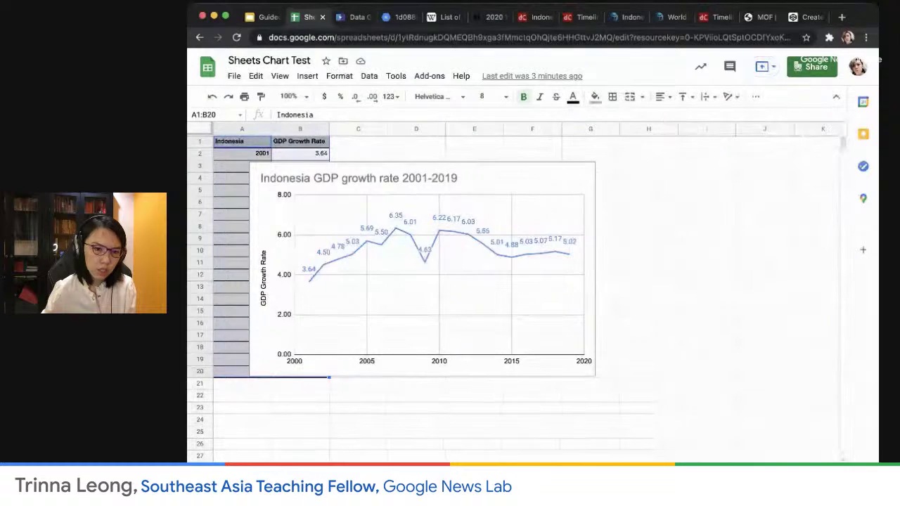
pyautogui.click(331, 480)
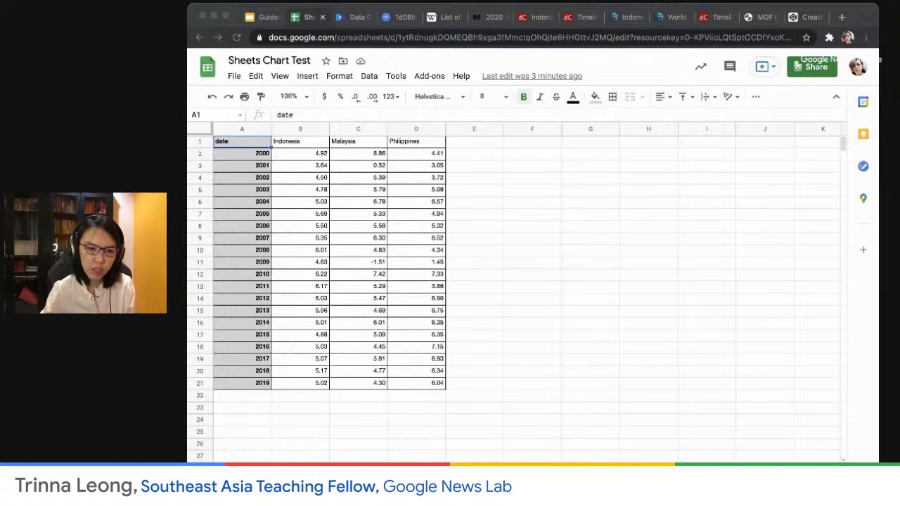
pyautogui.click(255, 148)
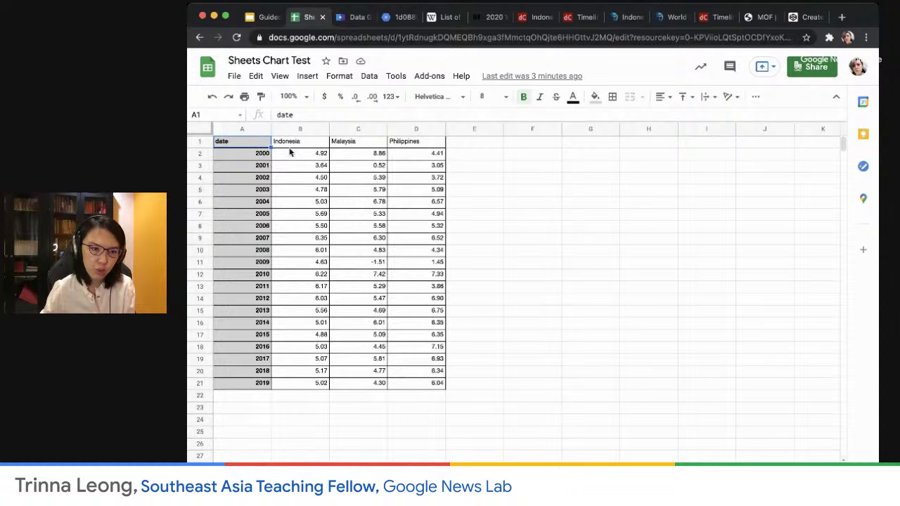
# Step: Insert a line chart from the date, Indonesia, Malaysia and Philippines data in A1:D21 and review its setup options
pyautogui.click(384, 166)
pyautogui.click(411, 253)
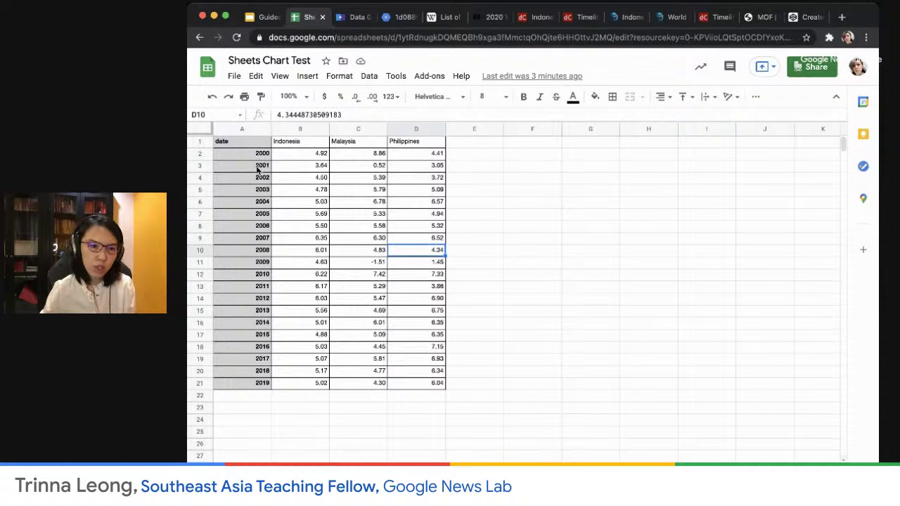
pyautogui.click(233, 143)
pyautogui.moveTo(238, 143); pyautogui.dragTo(437, 383)
pyautogui.click(307, 75)
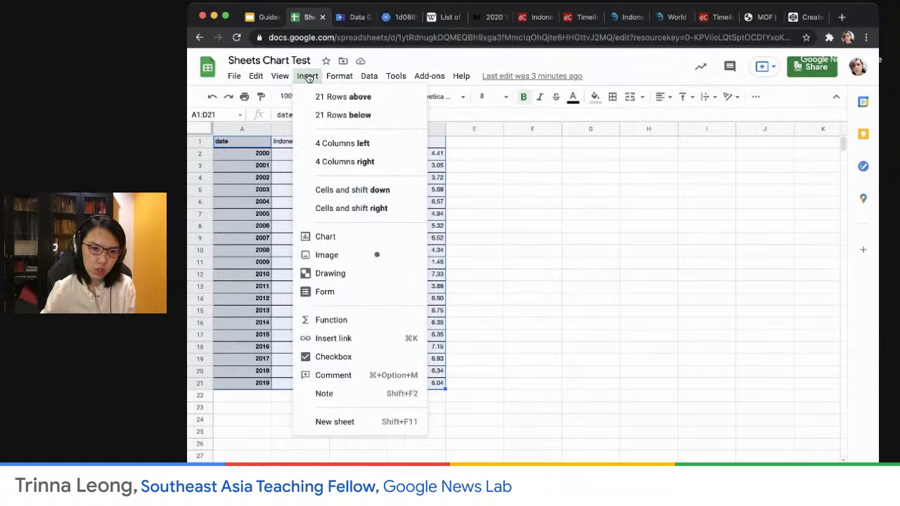
pyautogui.click(376, 236)
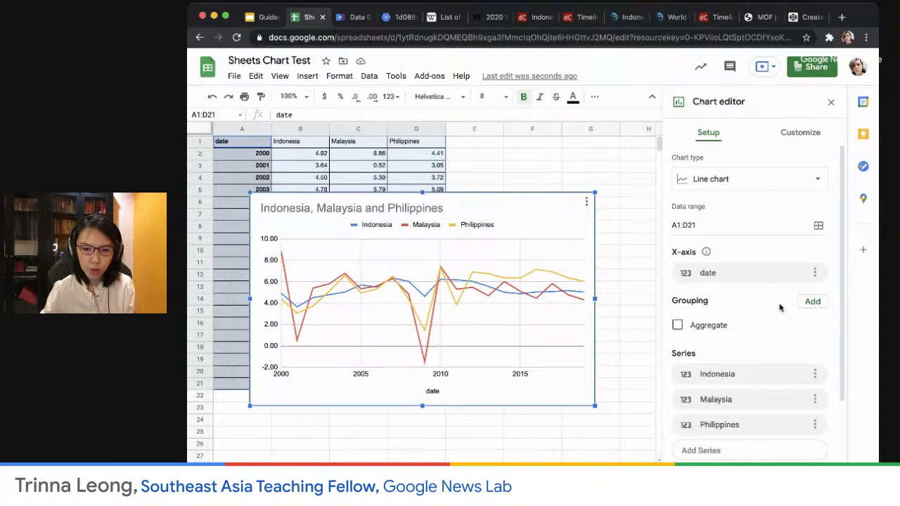
pyautogui.scroll(-2, 779, 328)
pyautogui.scroll(3, 783, 405)
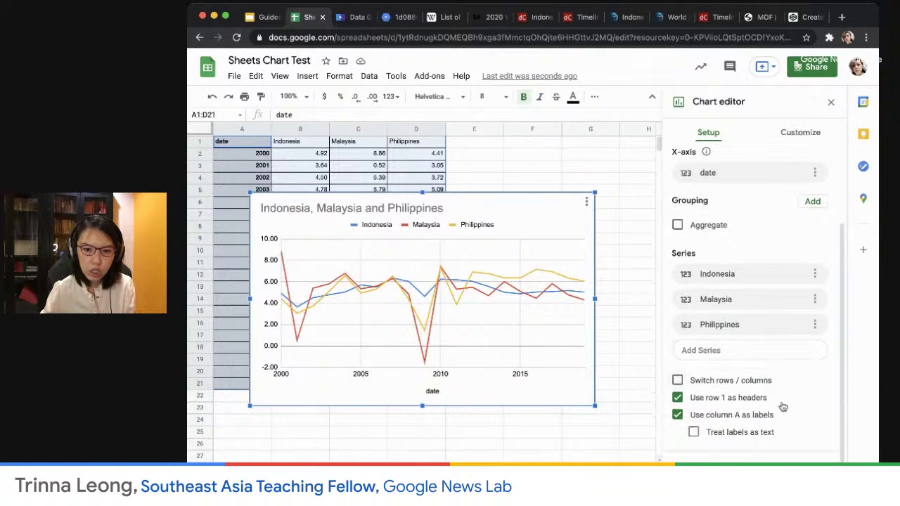
# Step: Set the chart's horizontal axis minimum to 2000 and maximum to 2020
pyautogui.click(795, 134)
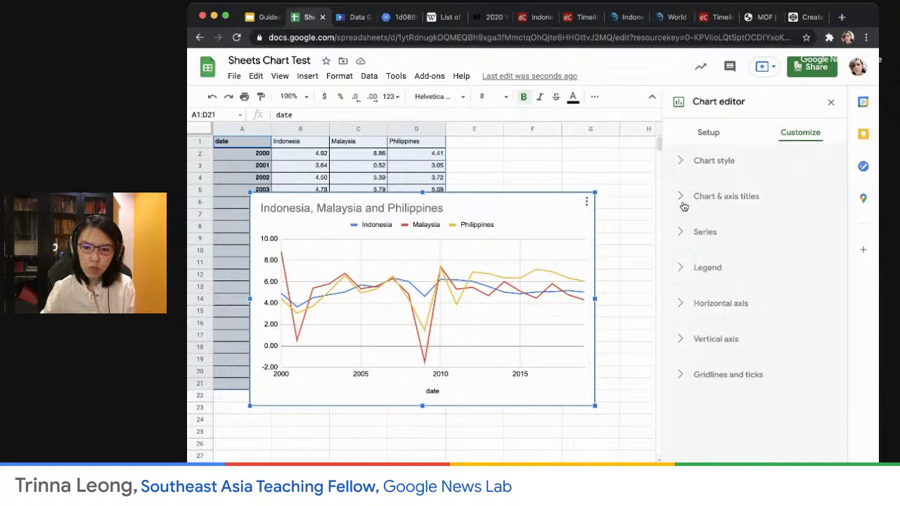
pyautogui.click(680, 303)
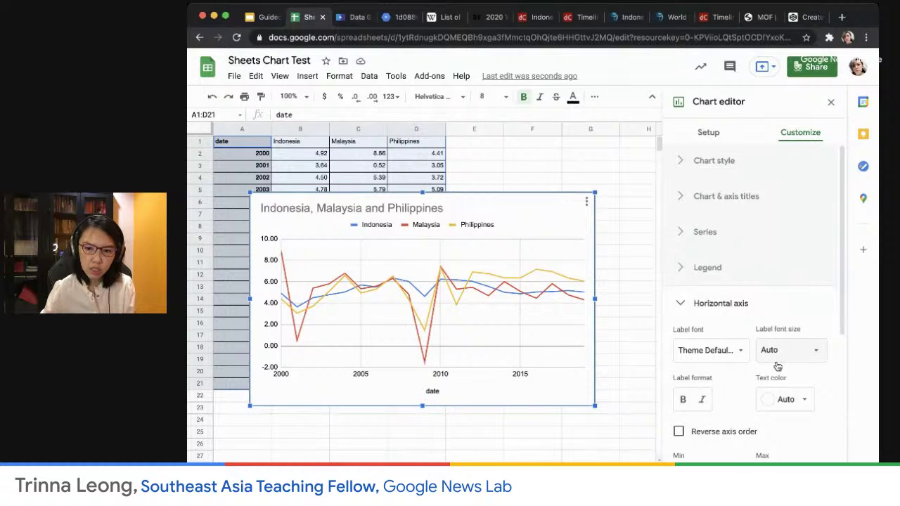
pyautogui.scroll(-4, 771, 445)
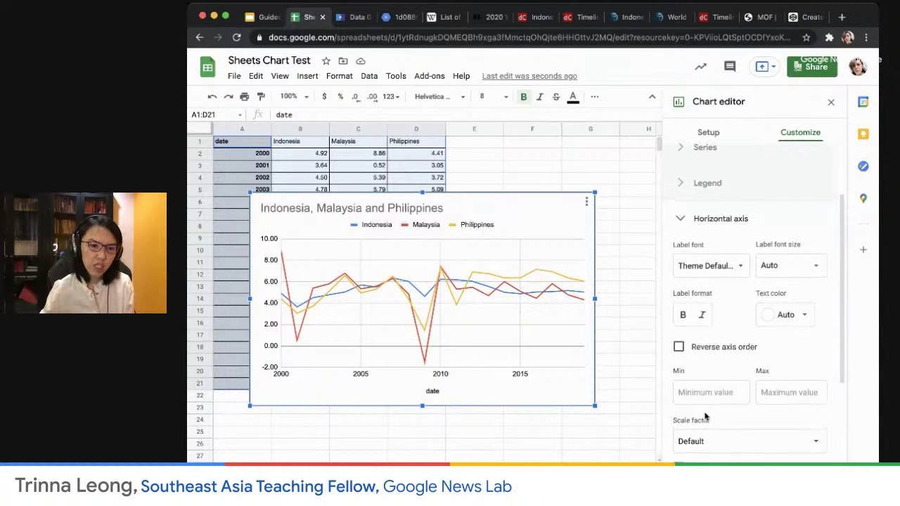
pyautogui.click(711, 395)
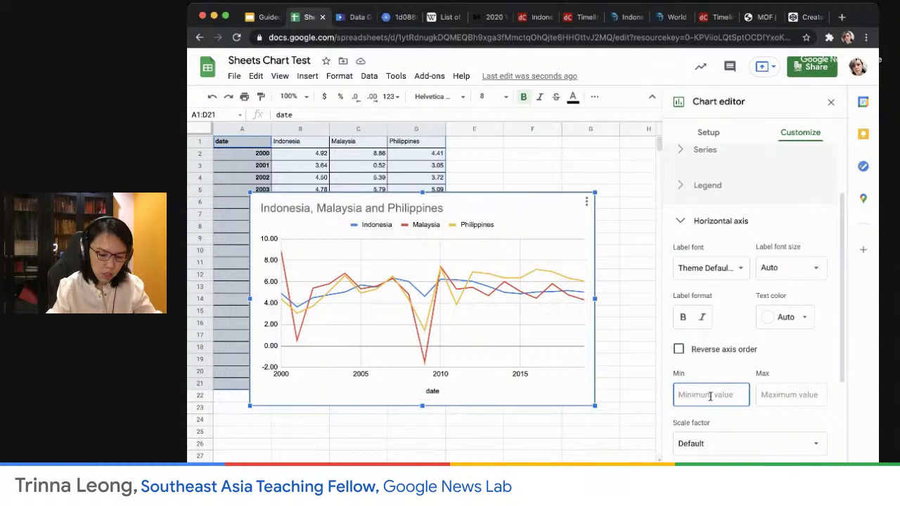
pyautogui.write('2000')
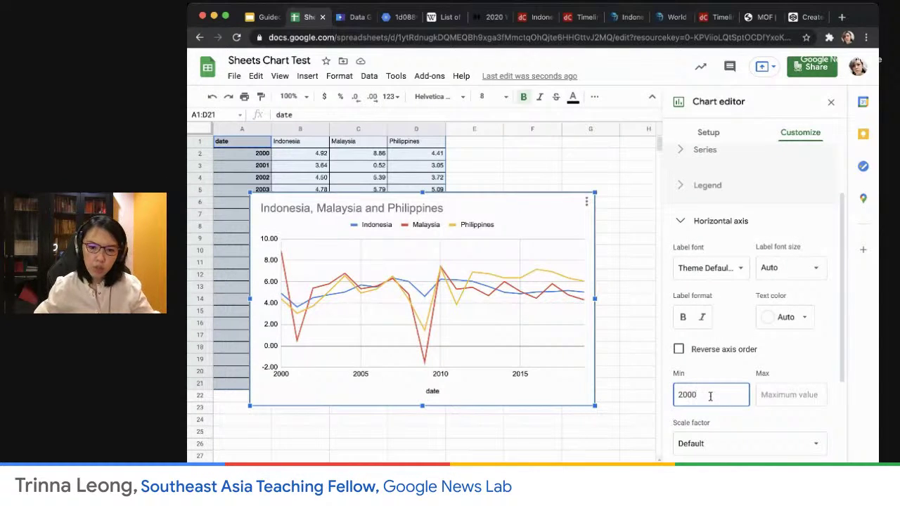
pyautogui.click(784, 396)
pyautogui.write('2020')
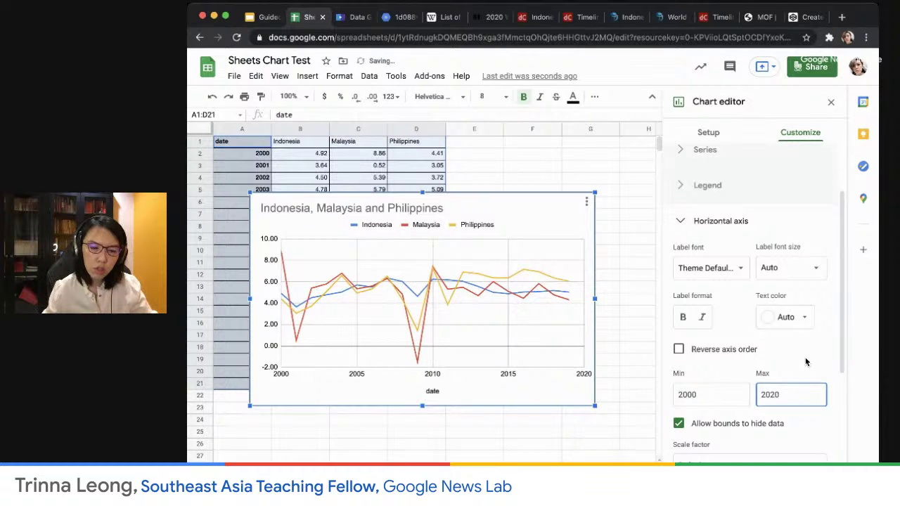
pyautogui.click(806, 361)
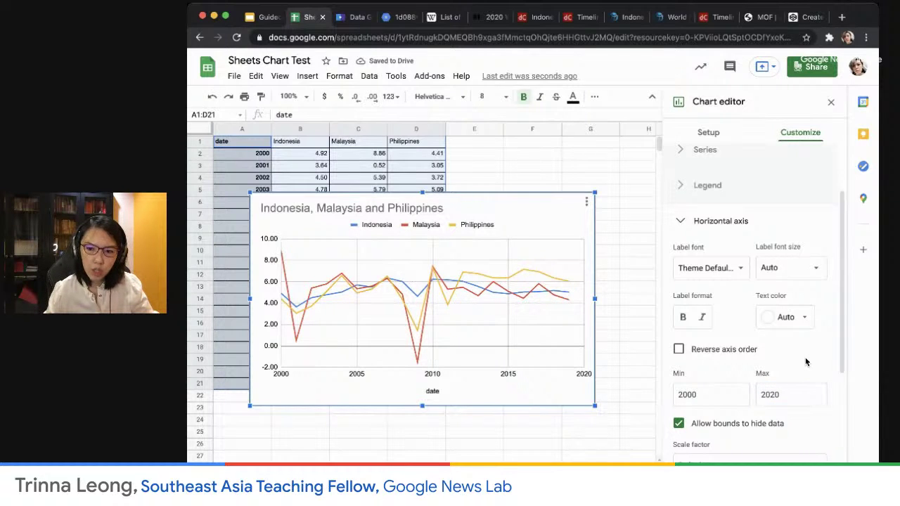
# Step: Try data labels on all of the chart's series and turn them off again
pyautogui.scroll(-5, 806, 362)
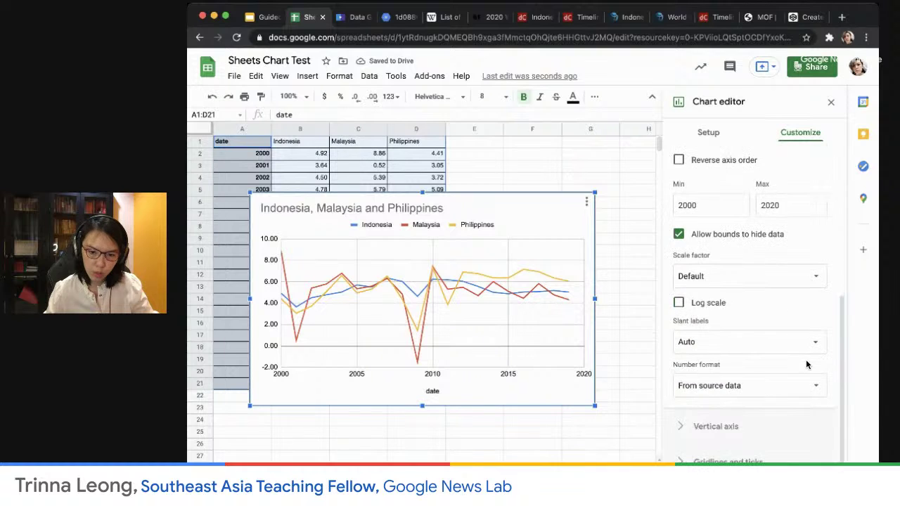
pyautogui.scroll(5, 807, 345)
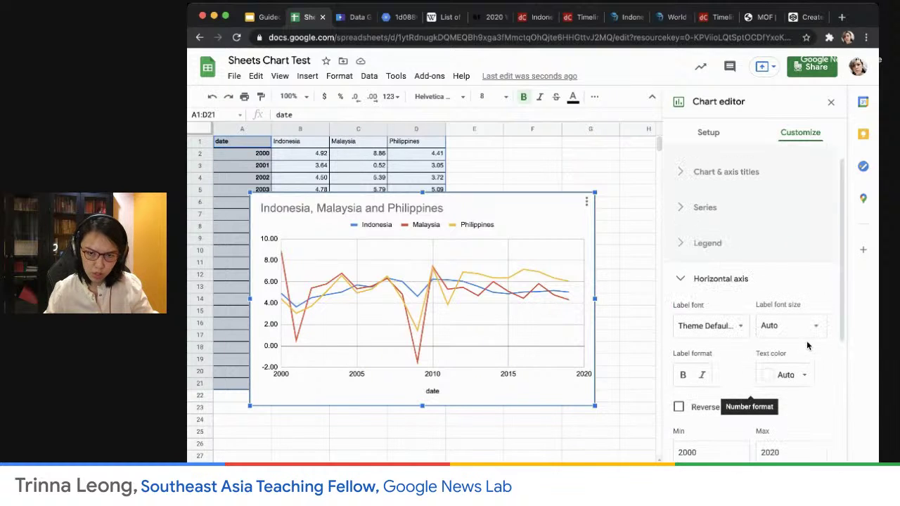
pyautogui.click(693, 209)
pyautogui.scroll(-3, 774, 394)
pyautogui.click(728, 442)
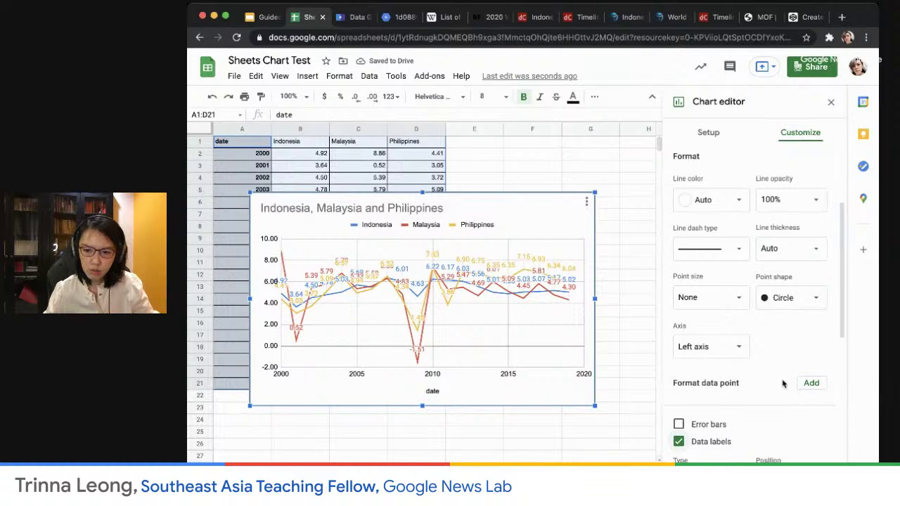
pyautogui.click(679, 443)
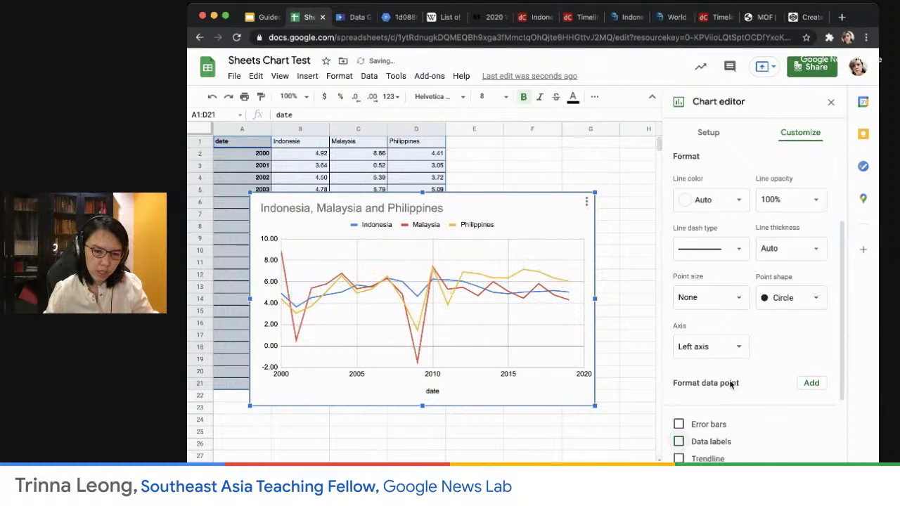
# Step: Change the line color of the Philippines series to green
pyautogui.click(523, 270)
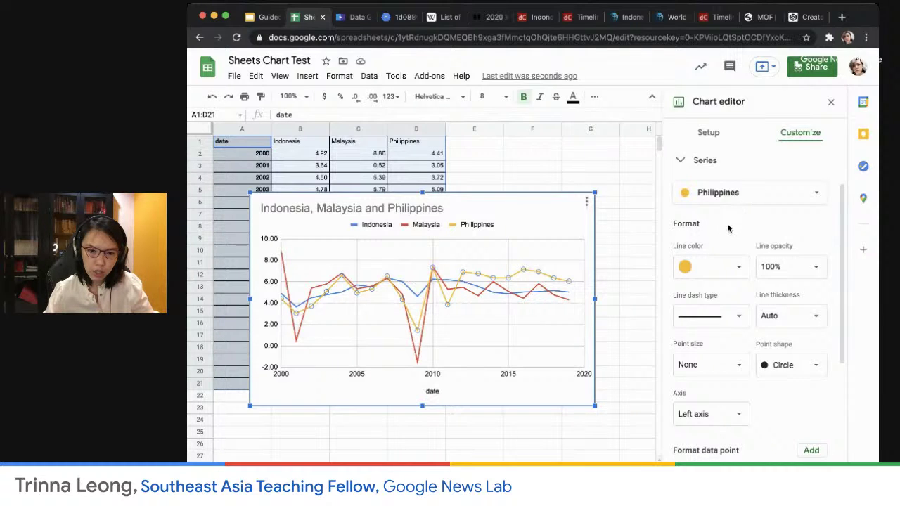
pyautogui.click(736, 270)
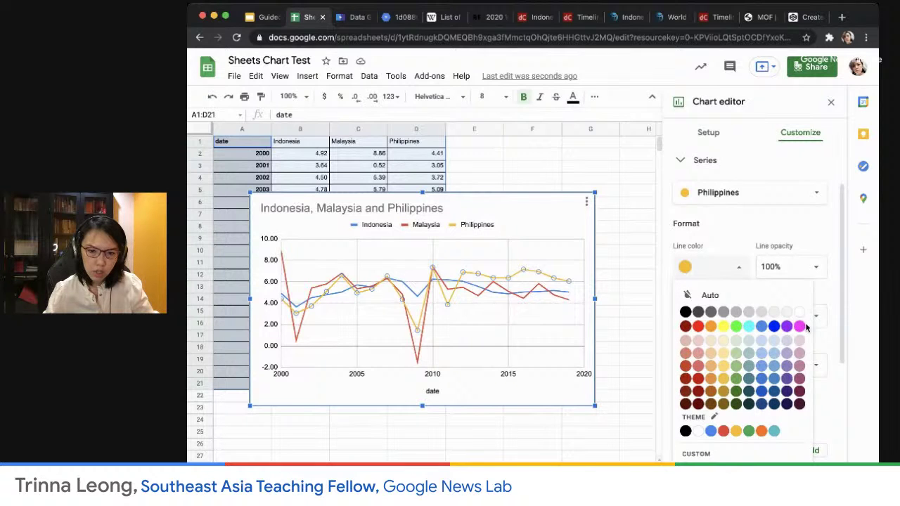
pyautogui.click(736, 327)
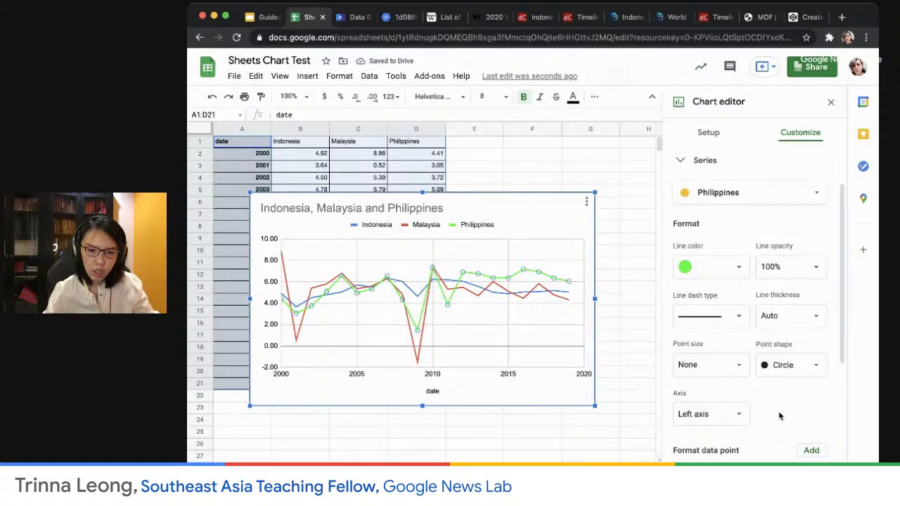
# Step: View the point size choices for the Philippines series, then try data labels on it and turn them off again
pyautogui.scroll(-1, 753, 338)
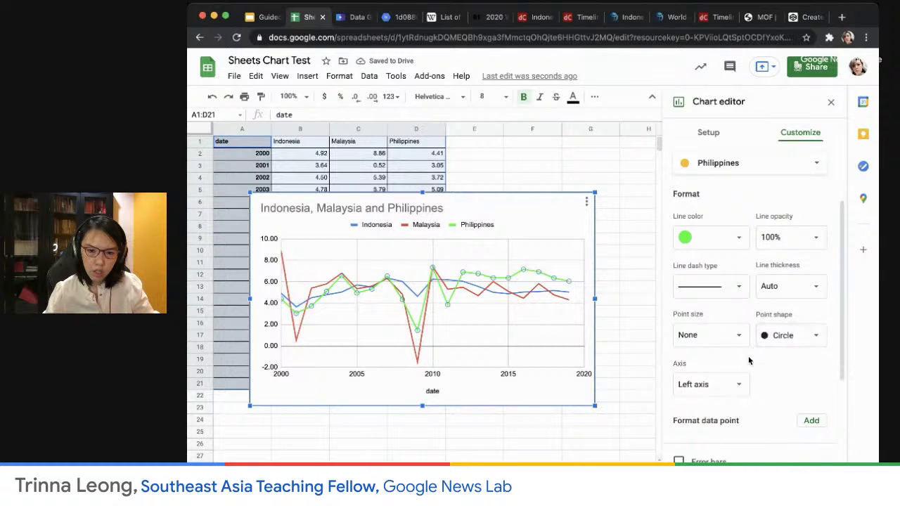
pyautogui.scroll(-1, 757, 348)
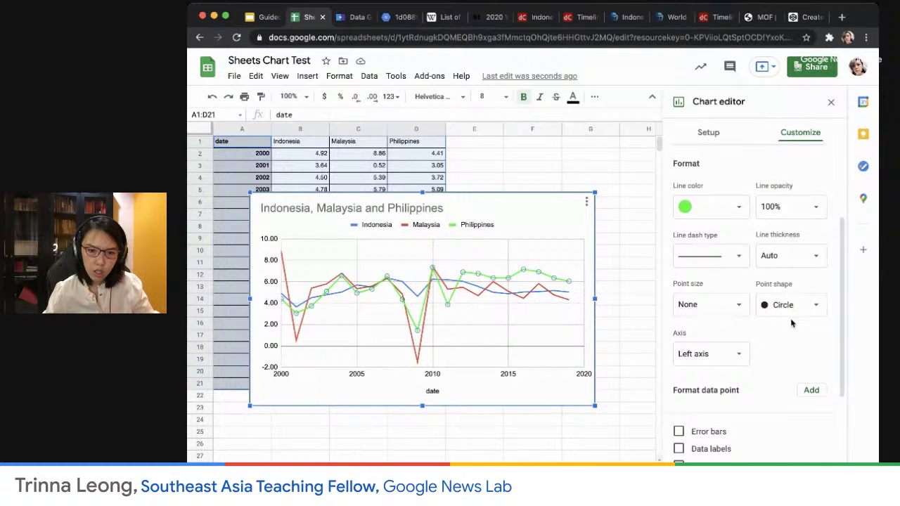
pyautogui.click(739, 310)
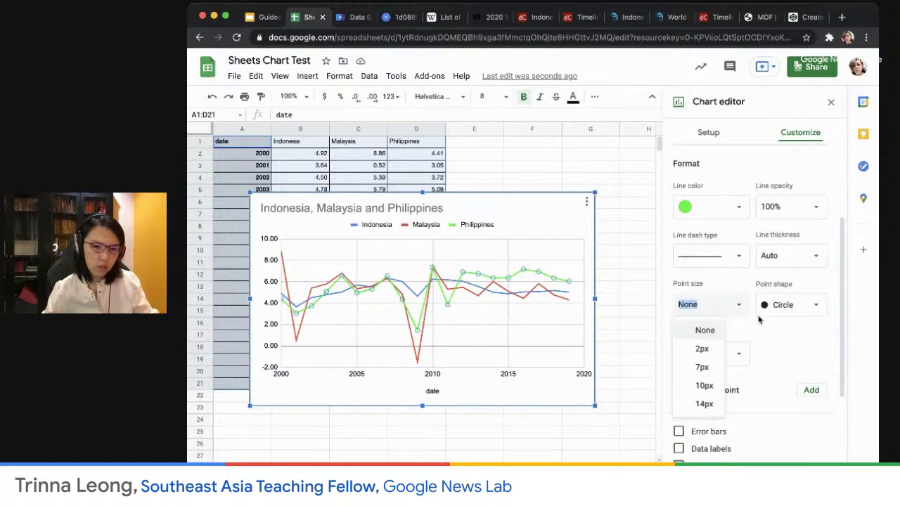
pyautogui.click(799, 343)
pyautogui.scroll(-4, 791, 370)
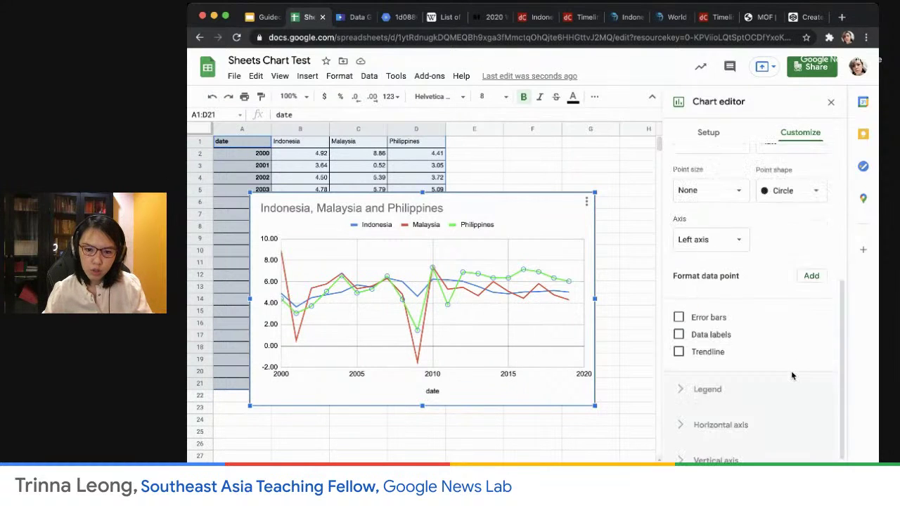
pyautogui.click(678, 336)
pyautogui.click(679, 335)
pyautogui.click(678, 336)
pyautogui.scroll(-3, 737, 380)
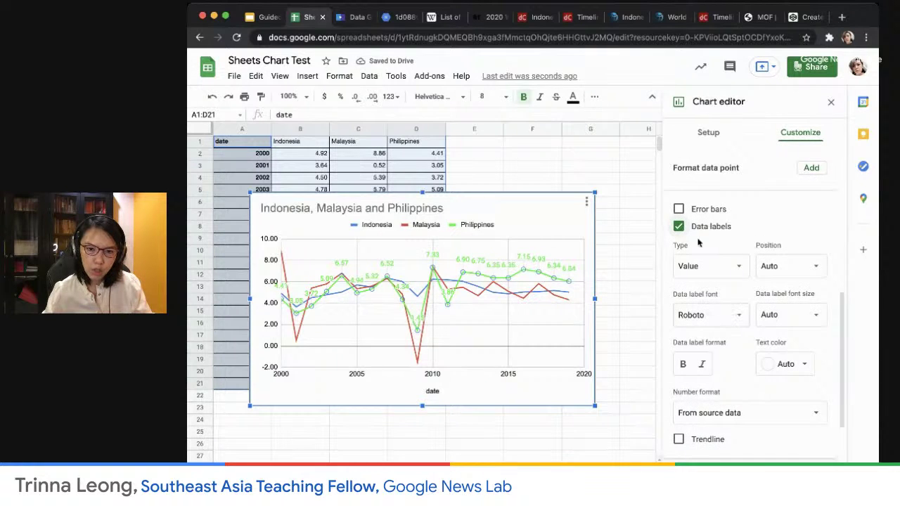
pyautogui.click(679, 227)
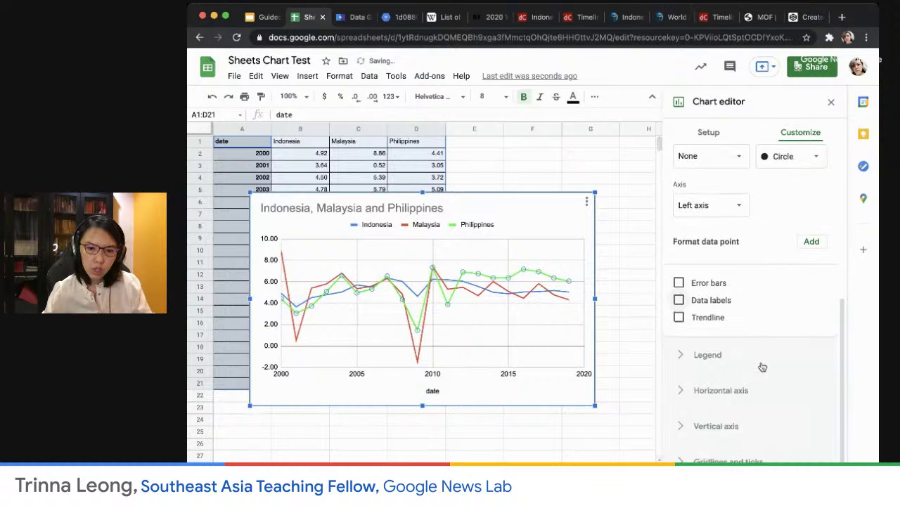
# Step: Remove the vertical axis major gridlines from the three-country chart and close the chart editor
pyautogui.click(712, 135)
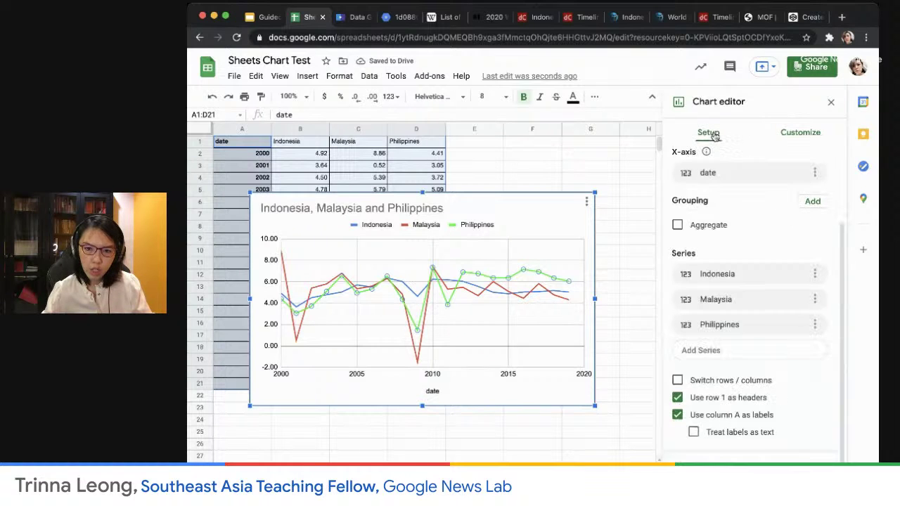
pyautogui.click(788, 134)
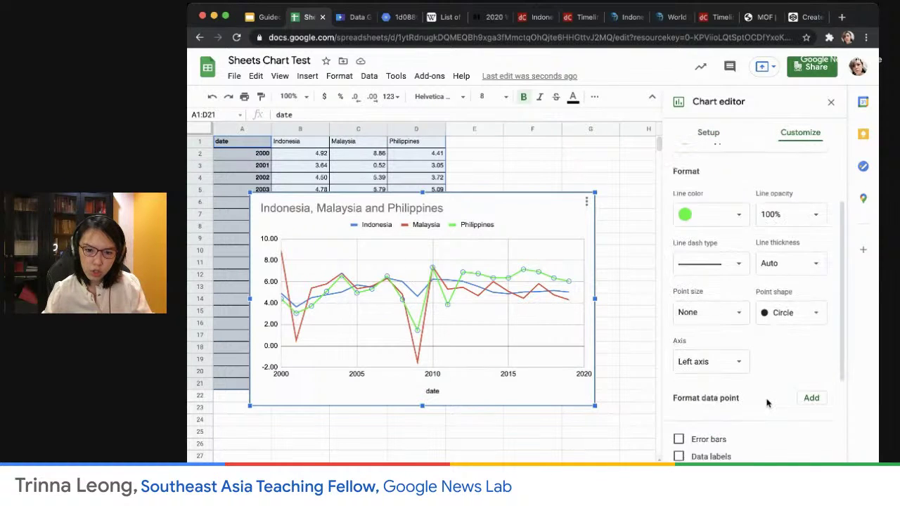
pyautogui.scroll(-3, 768, 403)
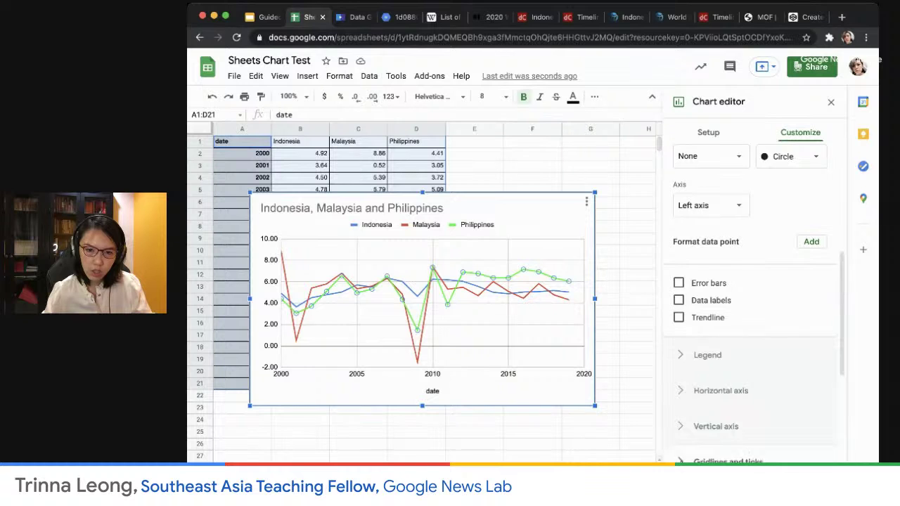
pyautogui.click(728, 461)
pyautogui.click(679, 368)
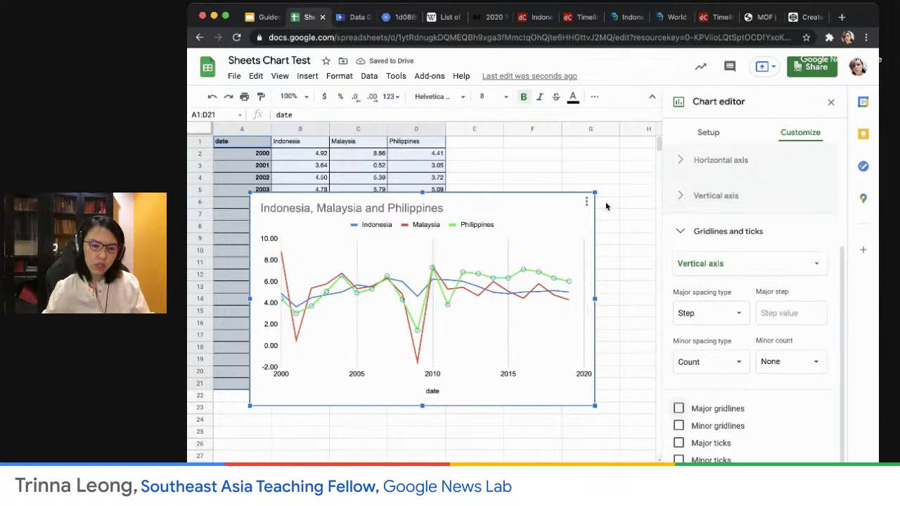
pyautogui.click(830, 103)
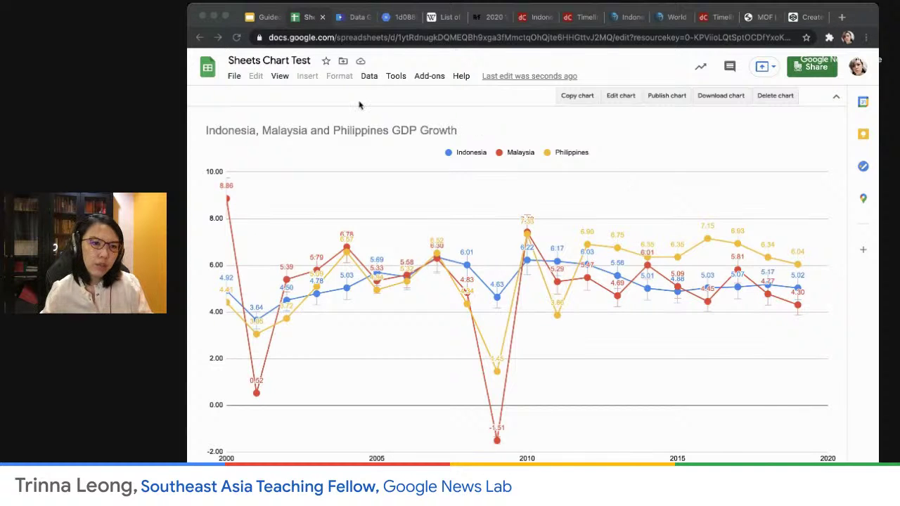
# Step: Switch to the Google Slides guide and view the slides on data cleaning, pie chart examples and the parking system pie chart
pyautogui.click(265, 17)
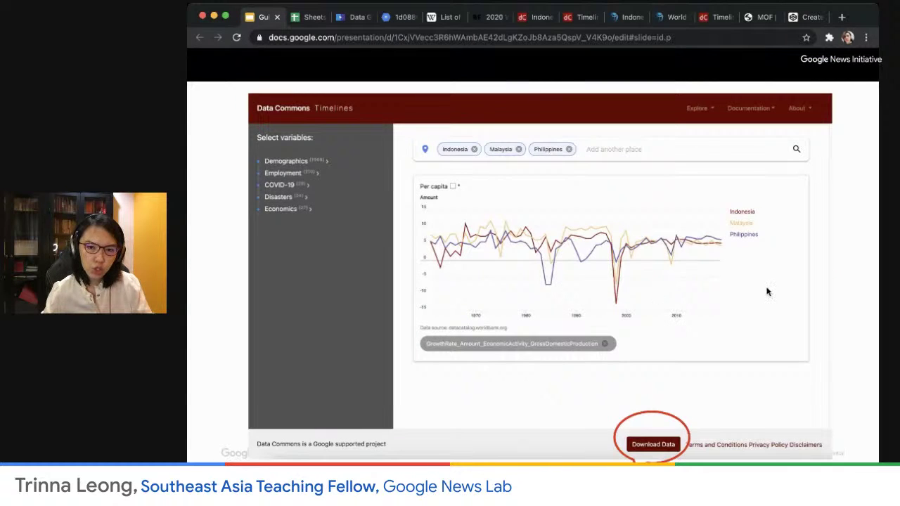
pyautogui.press('Right')
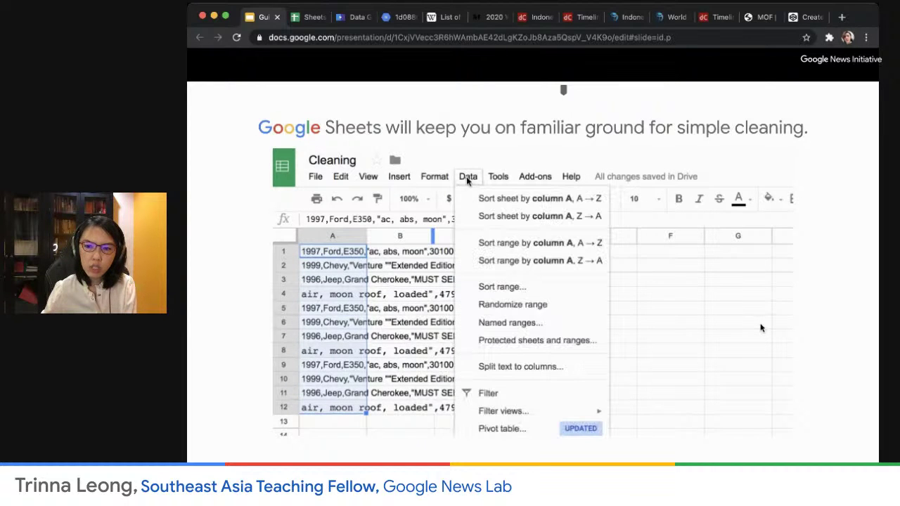
pyautogui.press('Right')
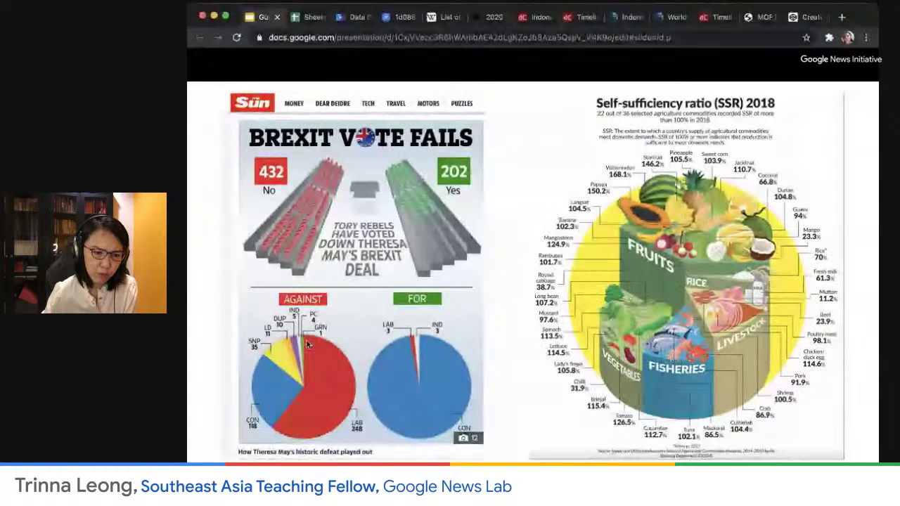
pyautogui.press('Right')
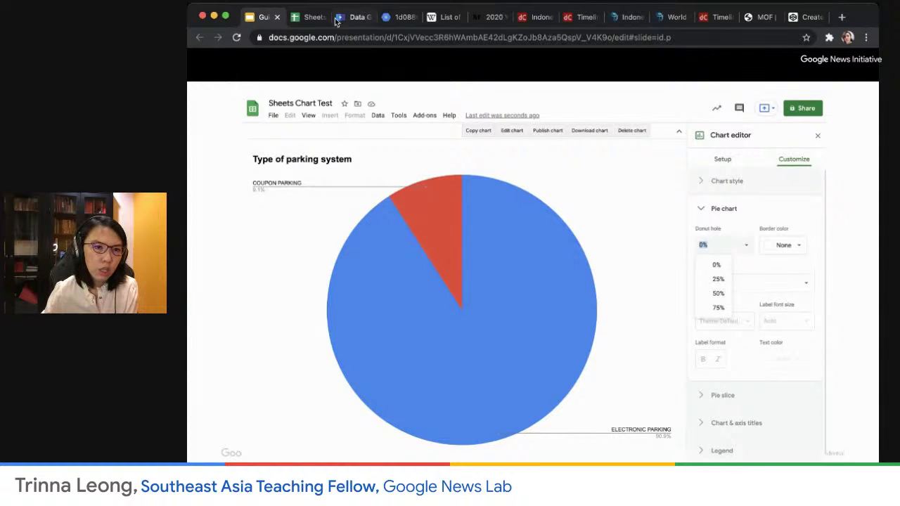
# Step: Return to the spreadsheet and open the sheet listing car park addresses, coordinates and type of parking system
pyautogui.click(310, 17)
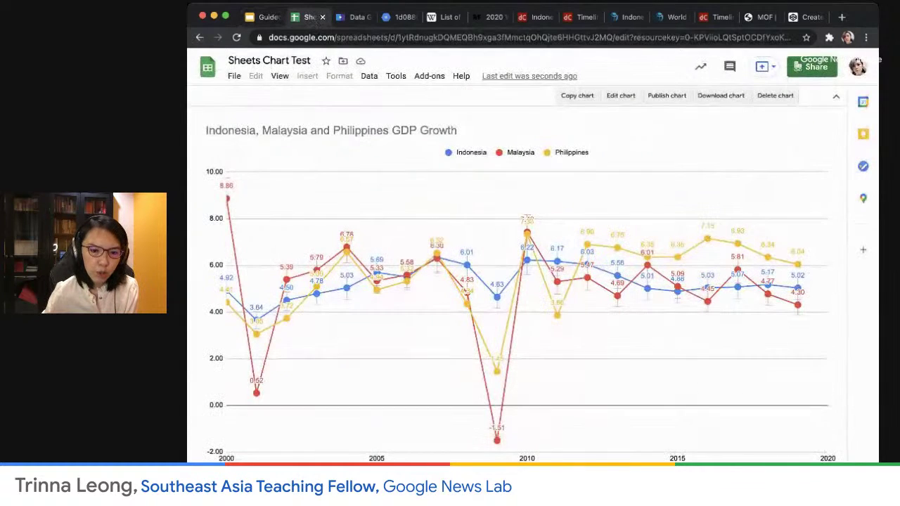
pyautogui.click(256, 475)
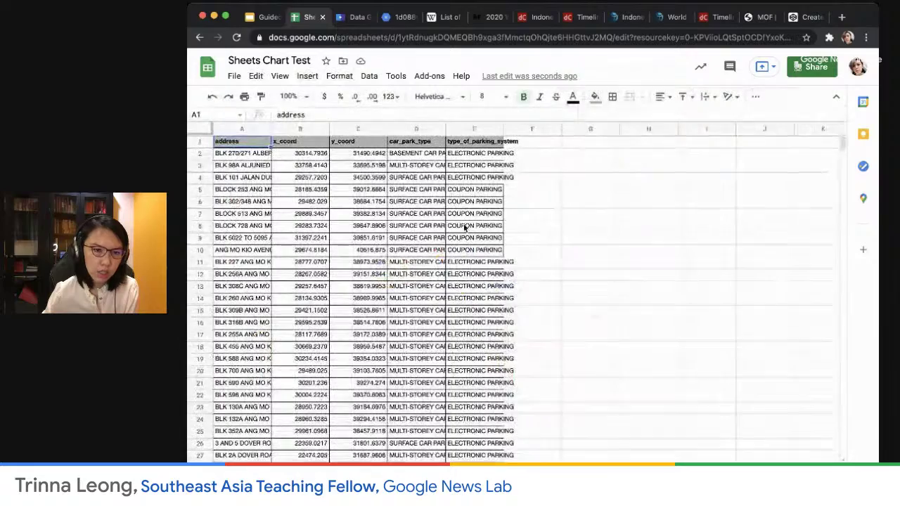
# Step: Look through the car park rows and examine the entries in the car_park_type and type_of_parking_system columns
pyautogui.scroll(-2, 386, 277)
pyautogui.scroll(-20, 386, 278)
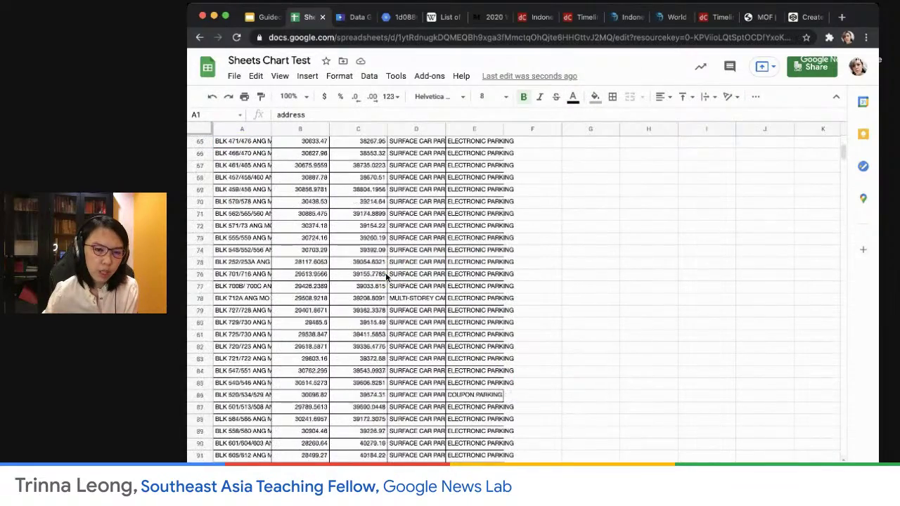
pyautogui.scroll(-20, 386, 277)
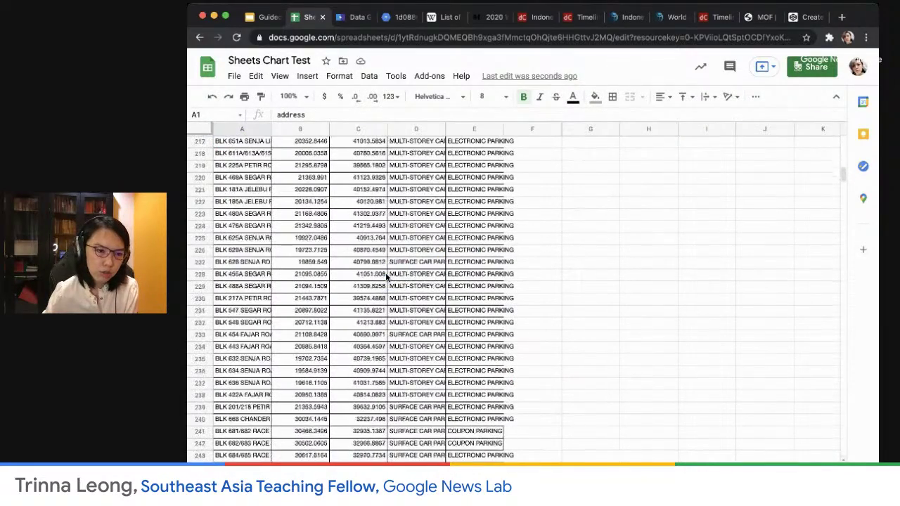
pyautogui.scroll(20, 386, 277)
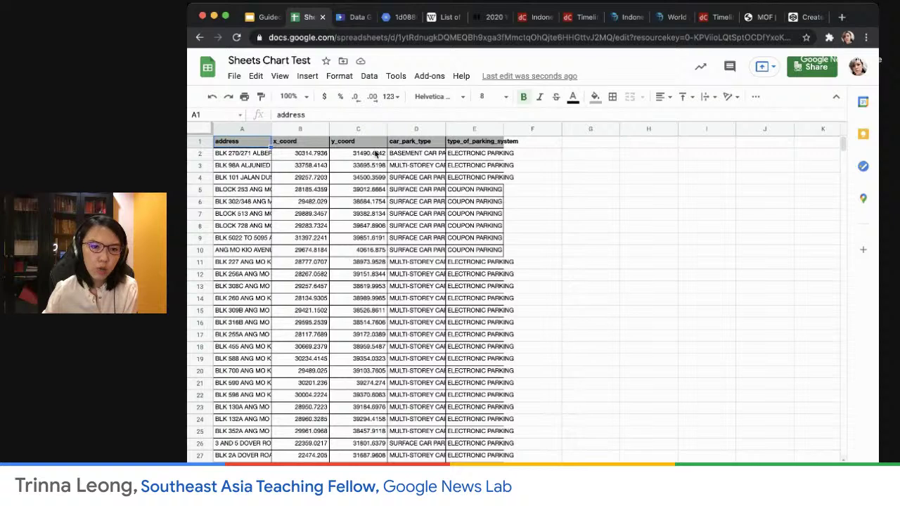
pyautogui.click(413, 143)
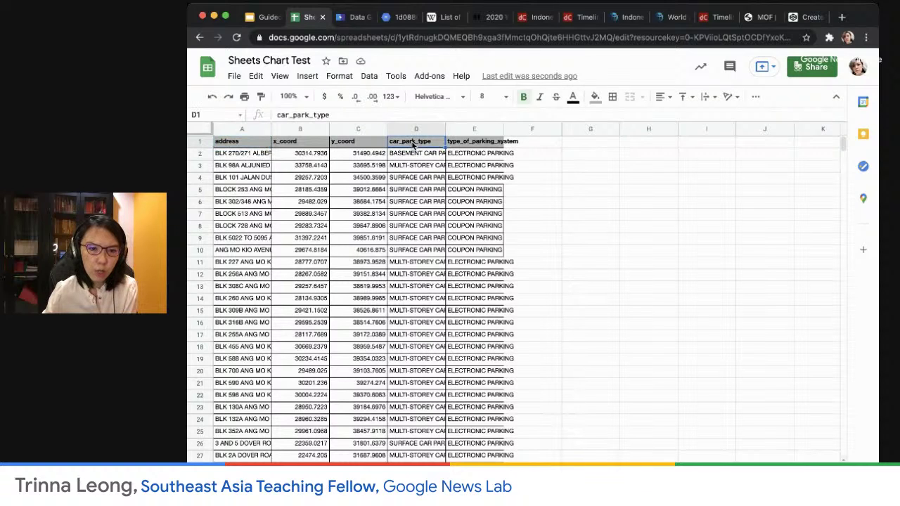
pyautogui.click(409, 169)
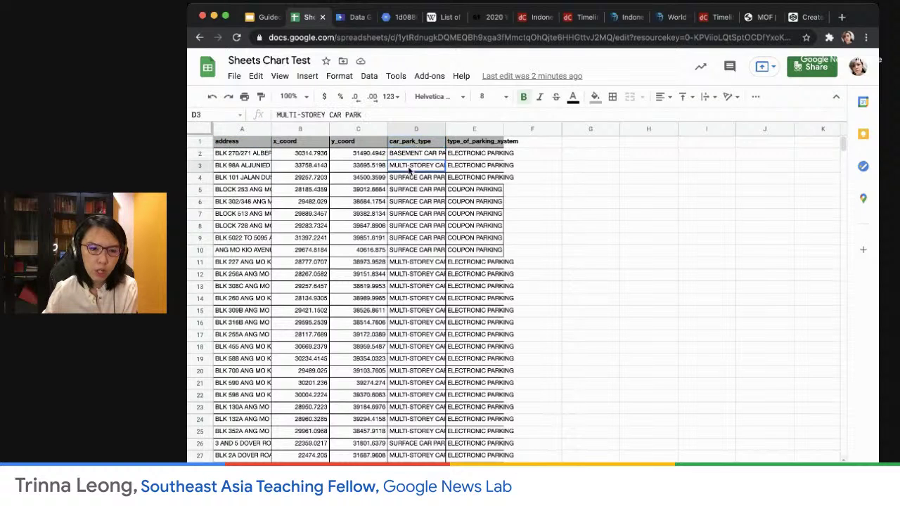
pyautogui.click(485, 157)
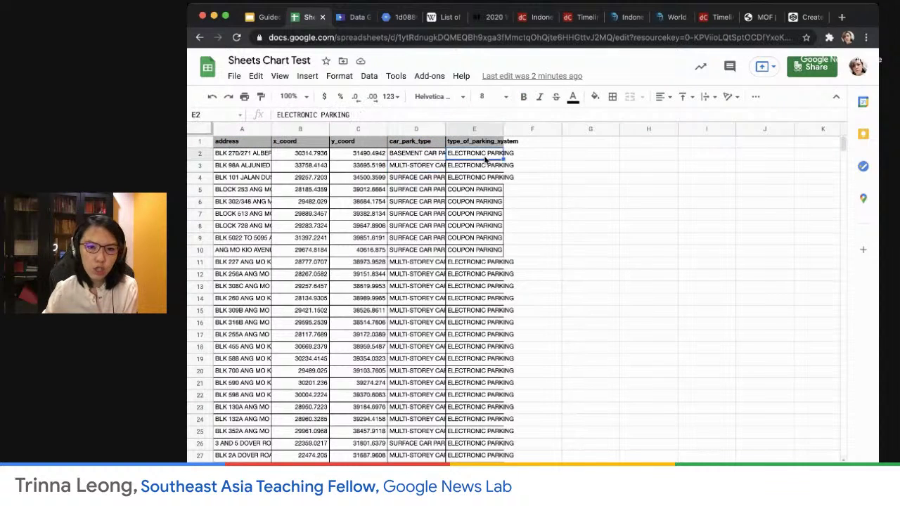
pyautogui.click(482, 196)
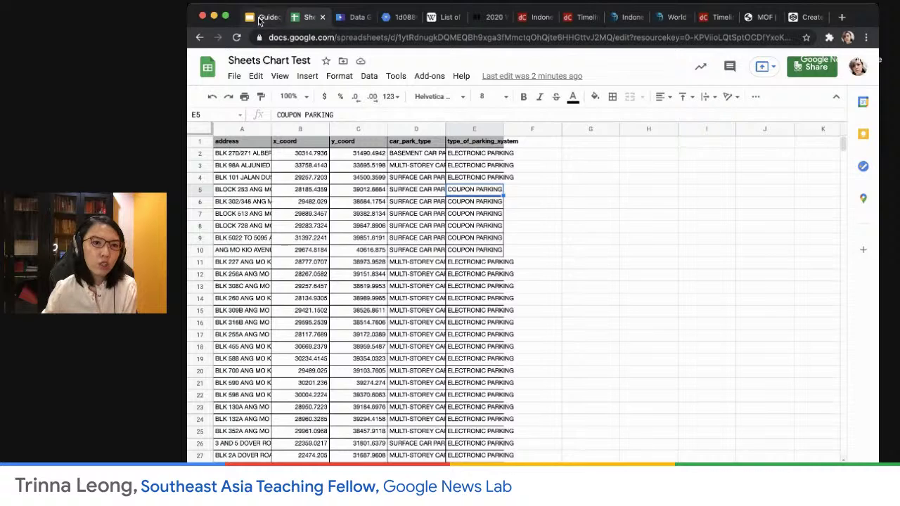
# Step: Switch to the Google Slides guide to view the slide on the Explore feature, and return to the spreadsheet
pyautogui.click(280, 20)
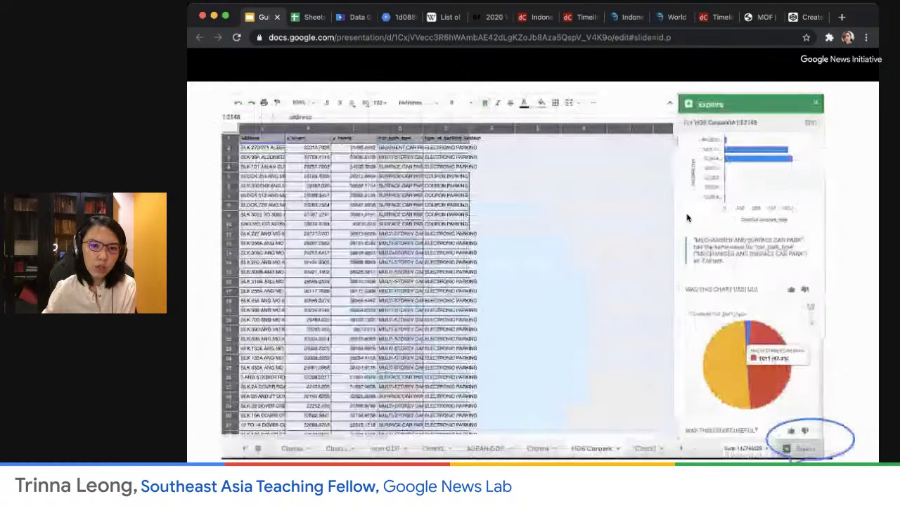
pyautogui.click(303, 20)
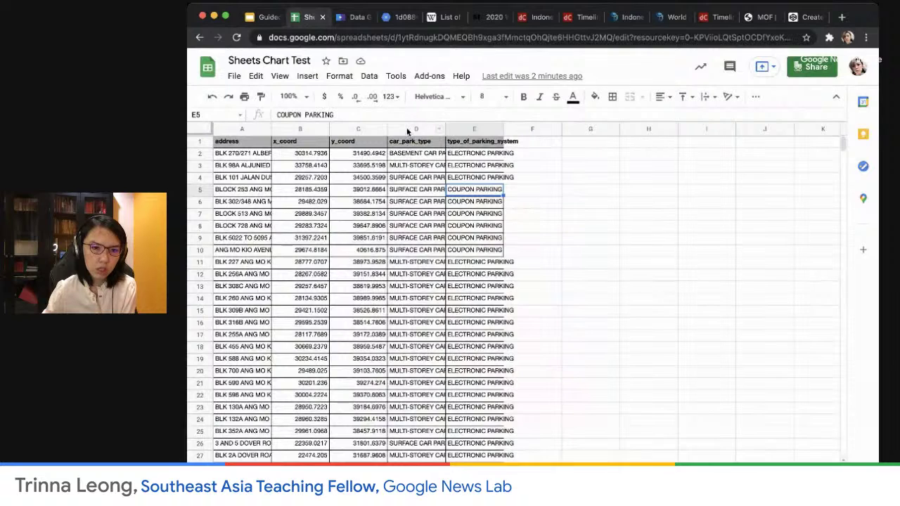
# Step: Insert a chart from the whole type_of_parking_system column and change it to a pie chart
pyautogui.click(467, 128)
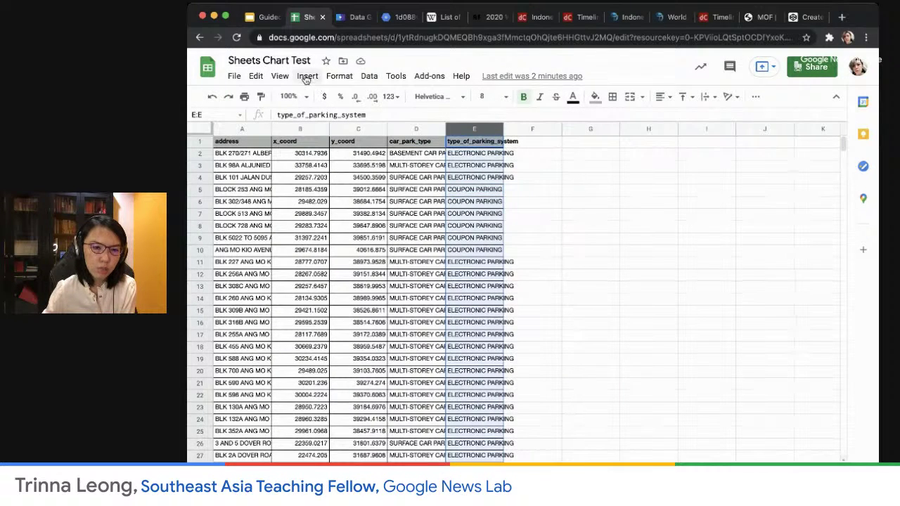
pyautogui.moveTo(238, 143); pyautogui.dragTo(471, 262)
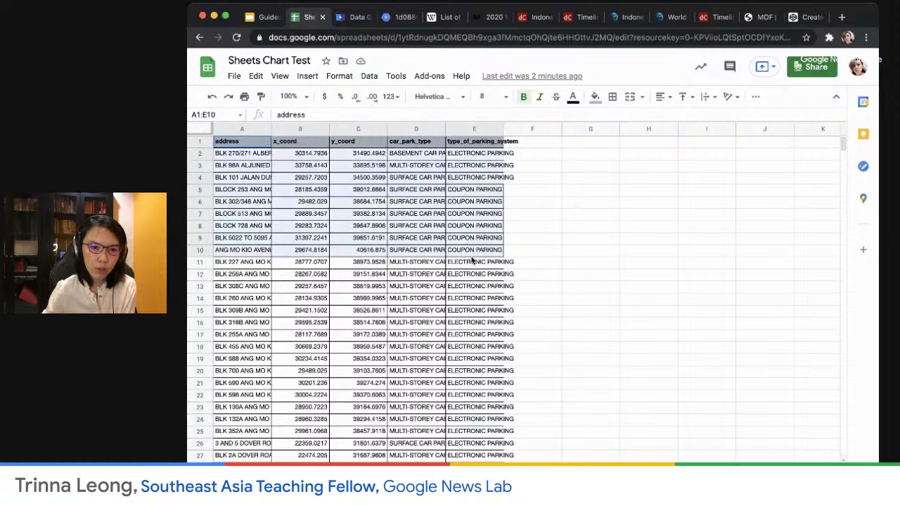
pyautogui.click(362, 145)
pyautogui.click(488, 131)
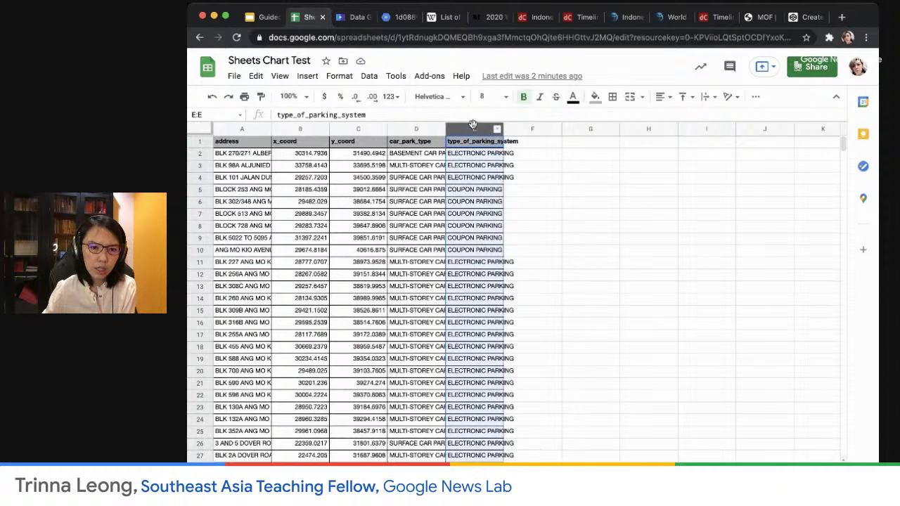
pyautogui.click(307, 76)
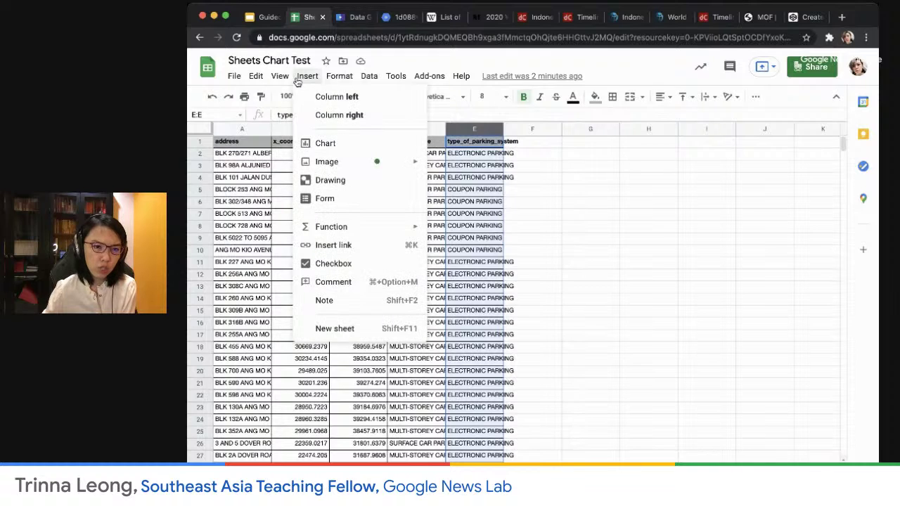
pyautogui.click(345, 143)
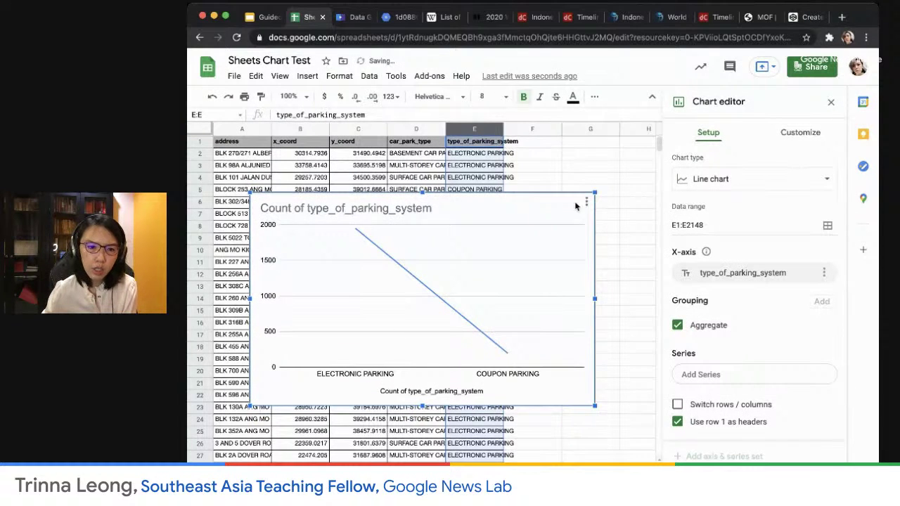
pyautogui.click(778, 186)
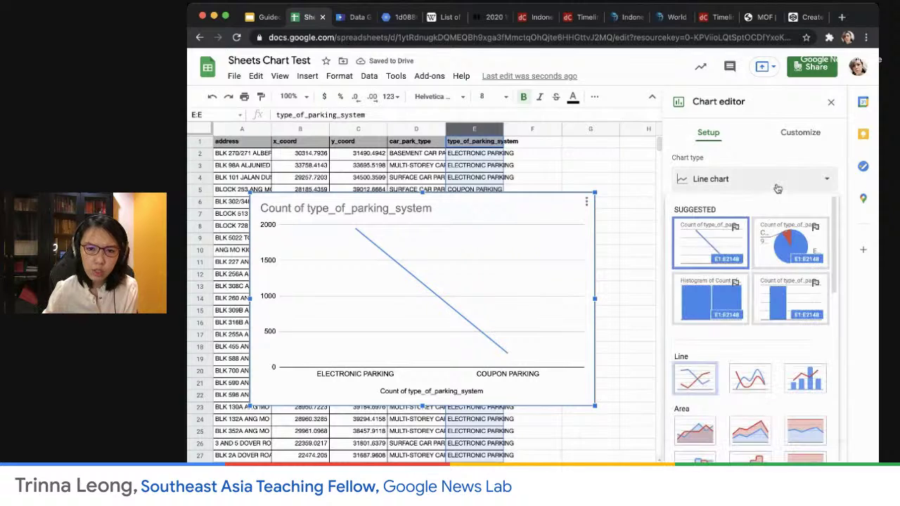
pyautogui.scroll(-5, 788, 367)
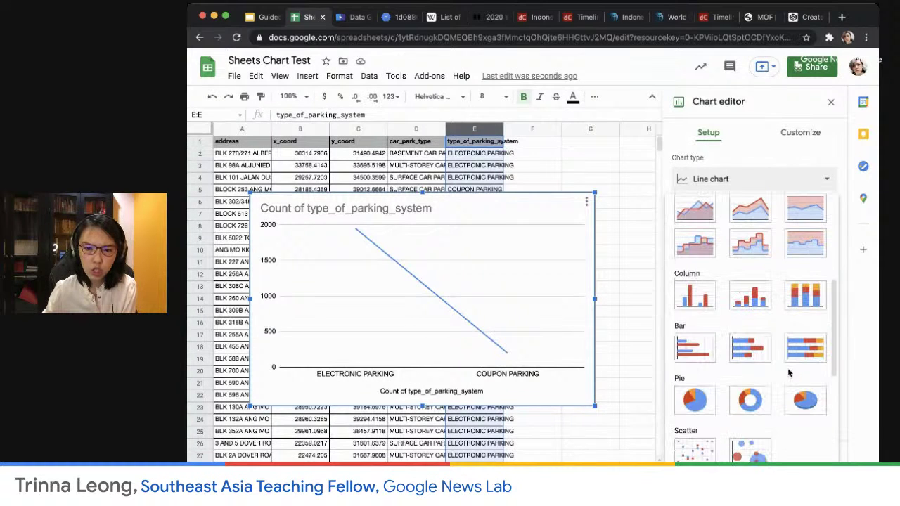
pyautogui.click(694, 405)
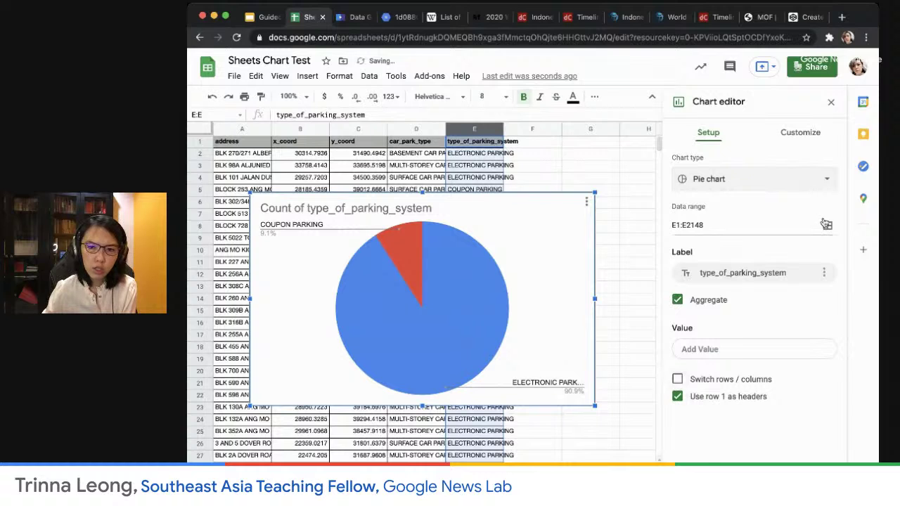
# Step: Try the doughnut chart type on the parking system chart and switch back to the pie chart
pyautogui.click(813, 180)
pyautogui.scroll(-3, 747, 415)
pyautogui.scroll(-5, 749, 415)
pyautogui.scroll(1, 748, 421)
pyautogui.click(754, 260)
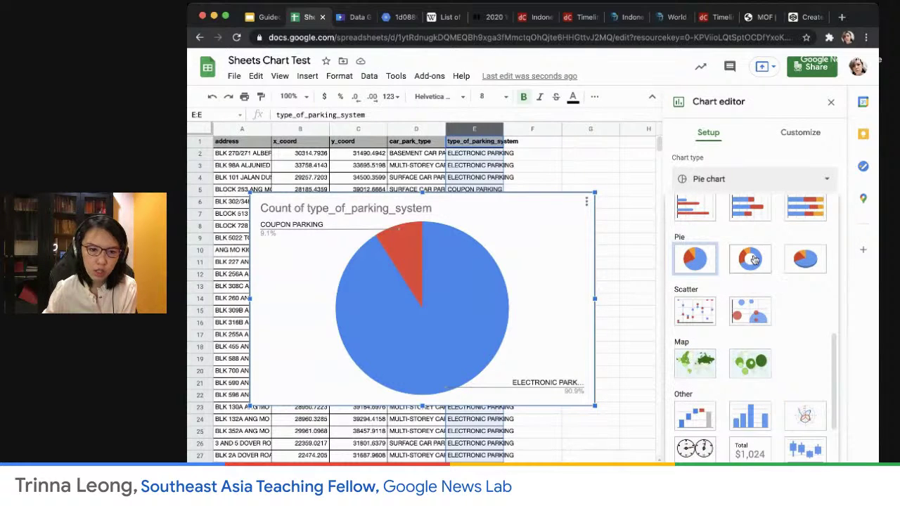
pyautogui.click(787, 180)
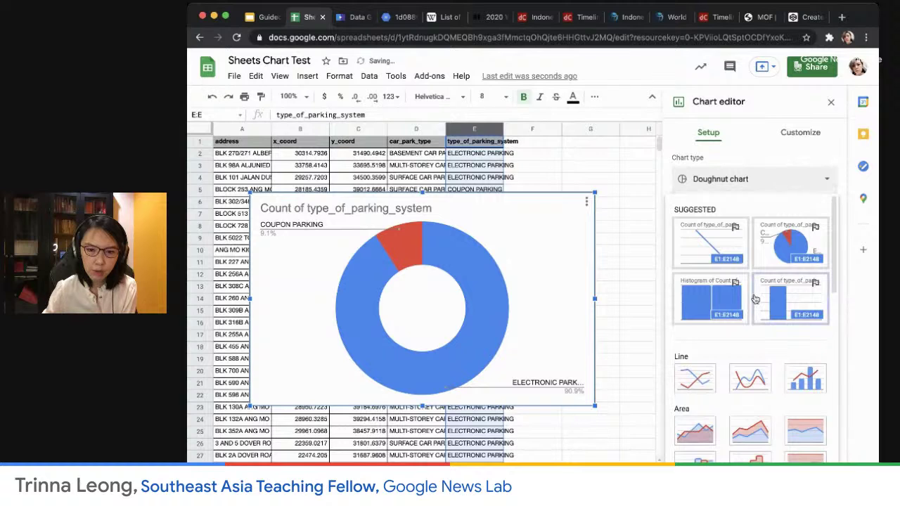
pyautogui.scroll(-7, 748, 392)
pyautogui.click(691, 225)
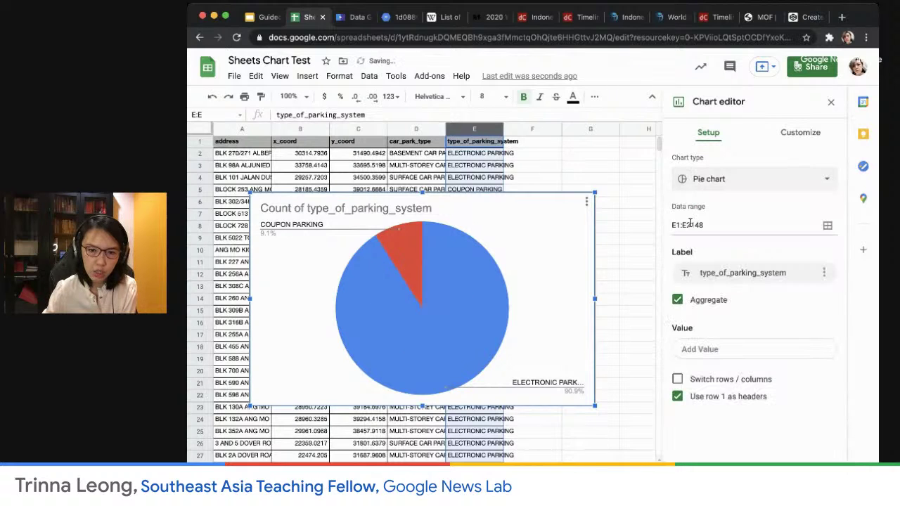
# Step: Change the pie chart's title to "HDB parking lot system type" and leave the chart editor
pyautogui.click(366, 210)
pyautogui.click(435, 207)
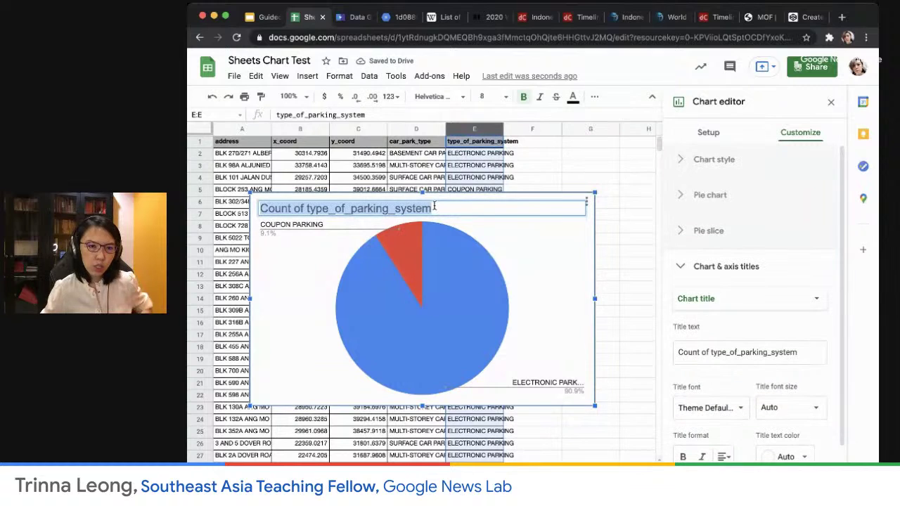
pyautogui.write('HDB')
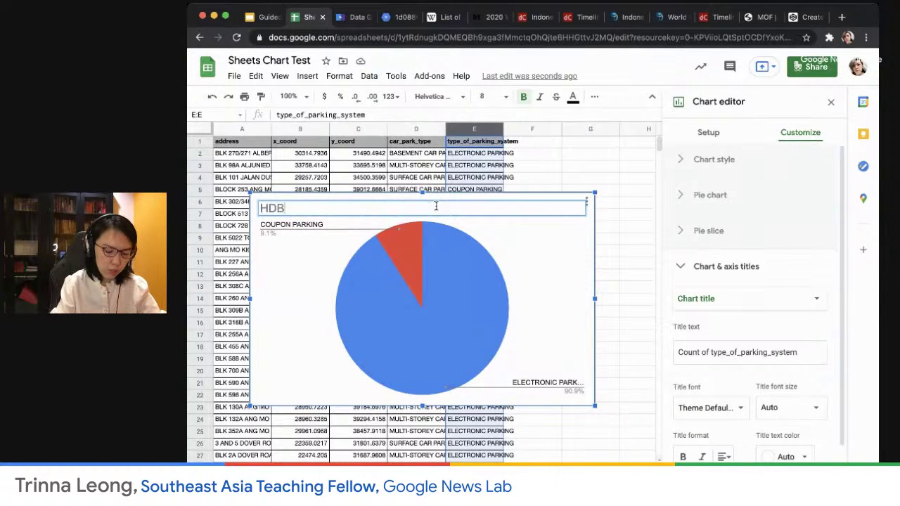
pyautogui.write(' parking lot ty')
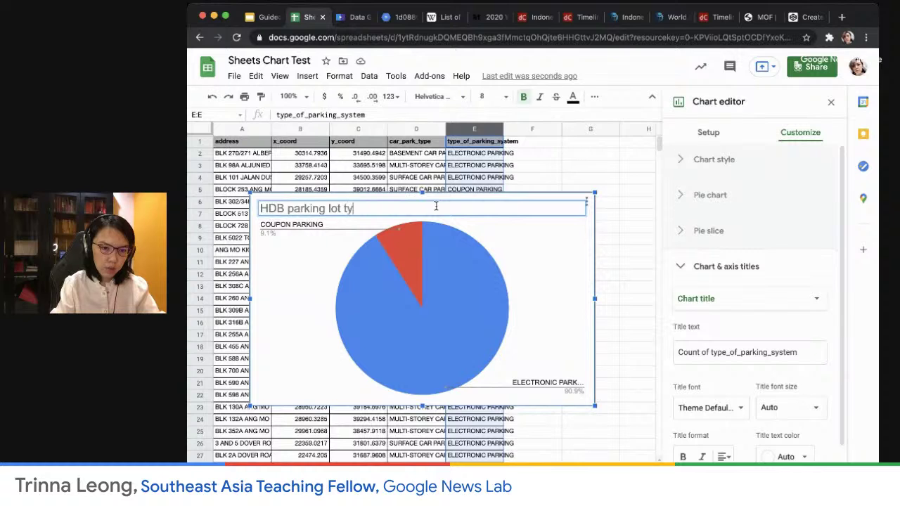
pyautogui.write('pe')
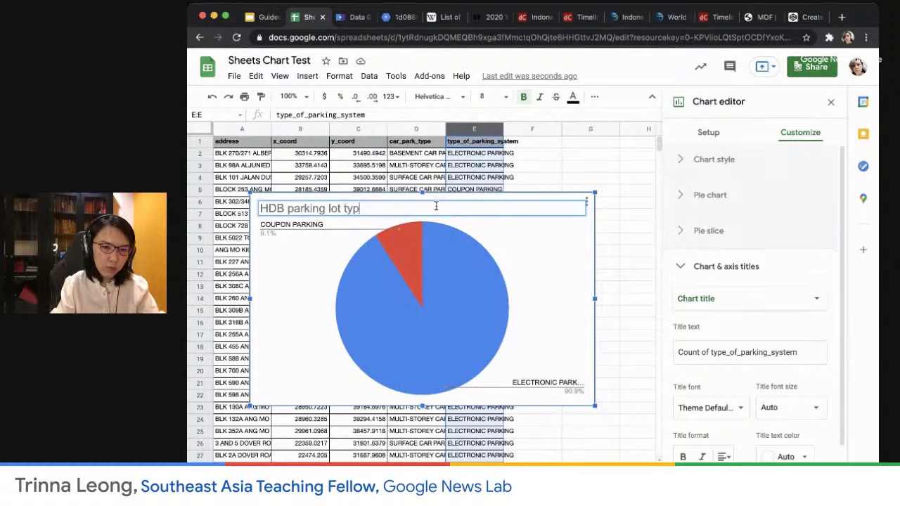
pyautogui.press('BackSpace')
pyautogui.press('BackSpace')
pyautogui.press('BackSpace')
pyautogui.write('system type')
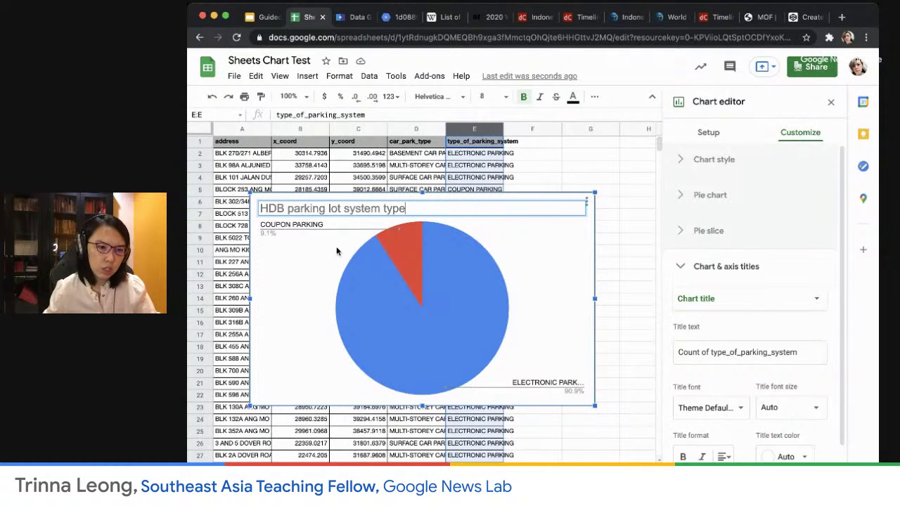
pyautogui.click(605, 356)
# Step: Enlarge the pie chart, check its slice values and move it up over columns D to J
pyautogui.click(548, 303)
pyautogui.moveTo(603, 408); pyautogui.dragTo(666, 420)
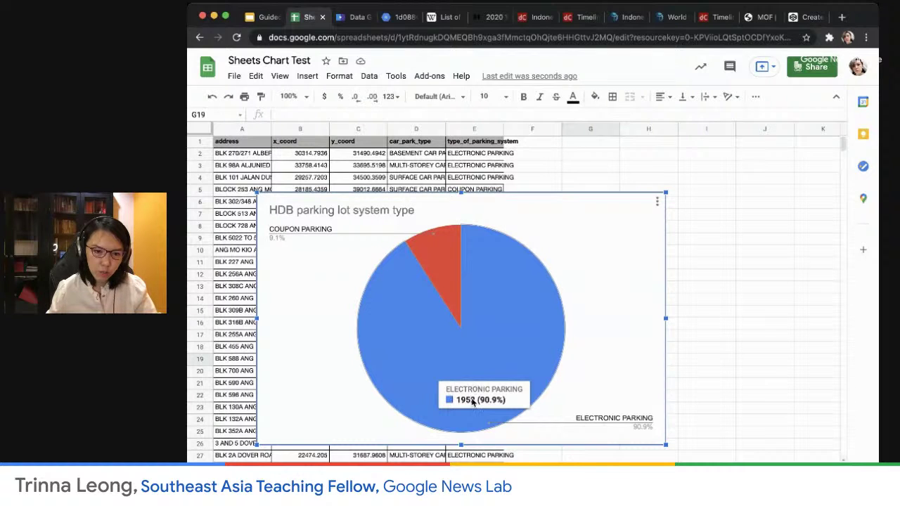
pyautogui.moveTo(450, 256)
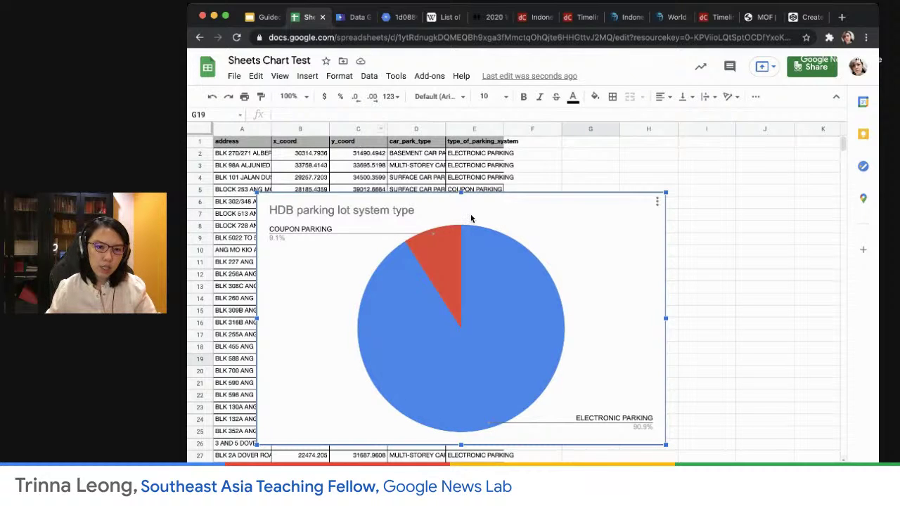
pyautogui.moveTo(509, 222); pyautogui.dragTo(661, 187)
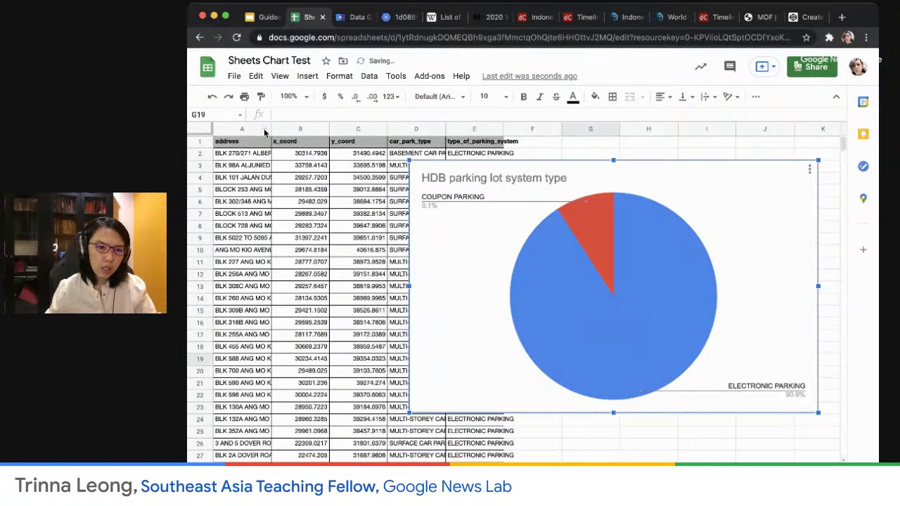
# Step: Select the type_of_parking_system column and delete the HDB parking lot system type pie chart
pyautogui.click(474, 130)
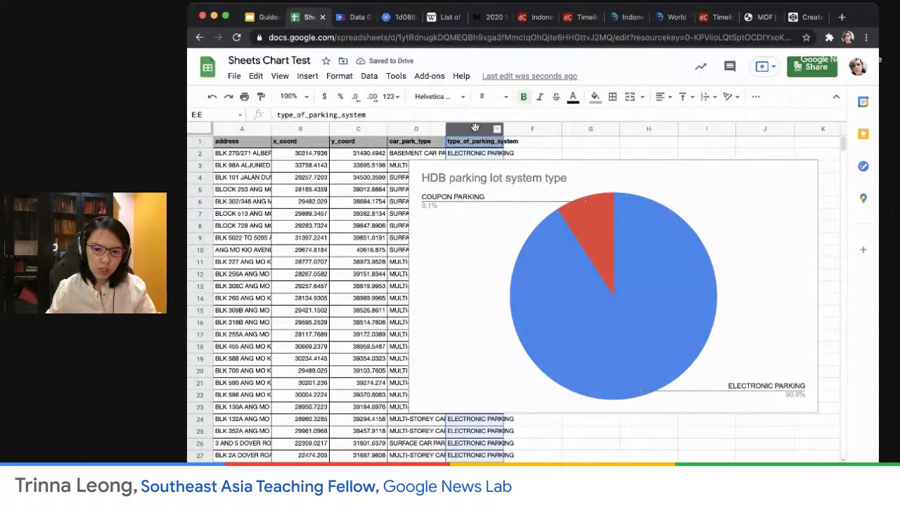
pyautogui.click(769, 207)
pyautogui.click(809, 171)
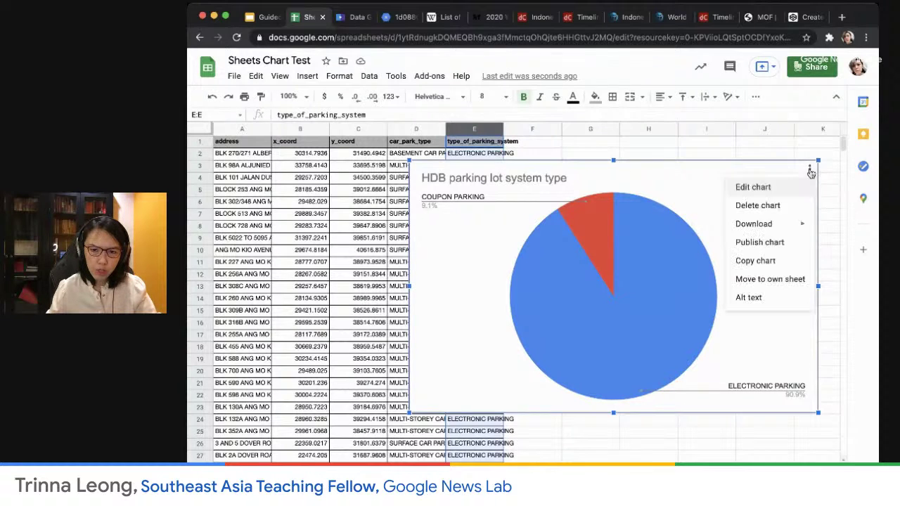
pyautogui.click(757, 206)
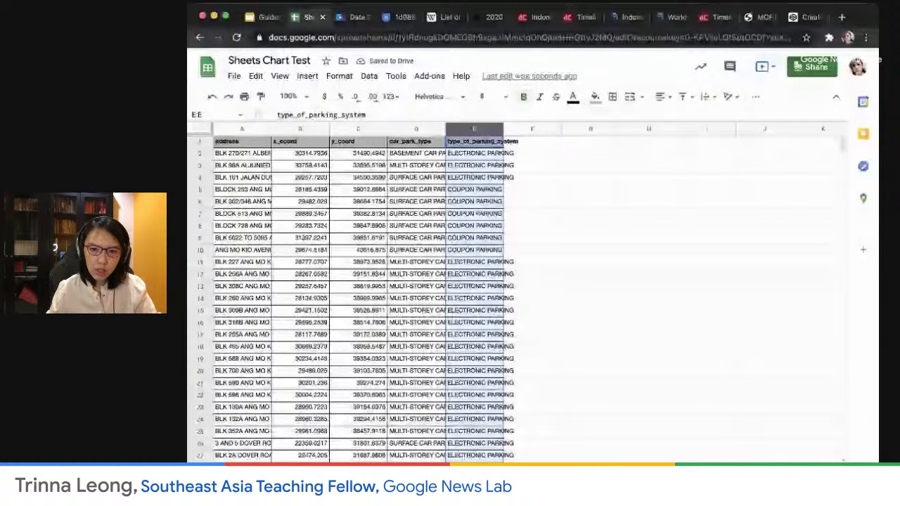
# Step: Open Explore for the selected type_of_parking_system column and look through its suggested analyses and charts
pyautogui.click(846, 458)
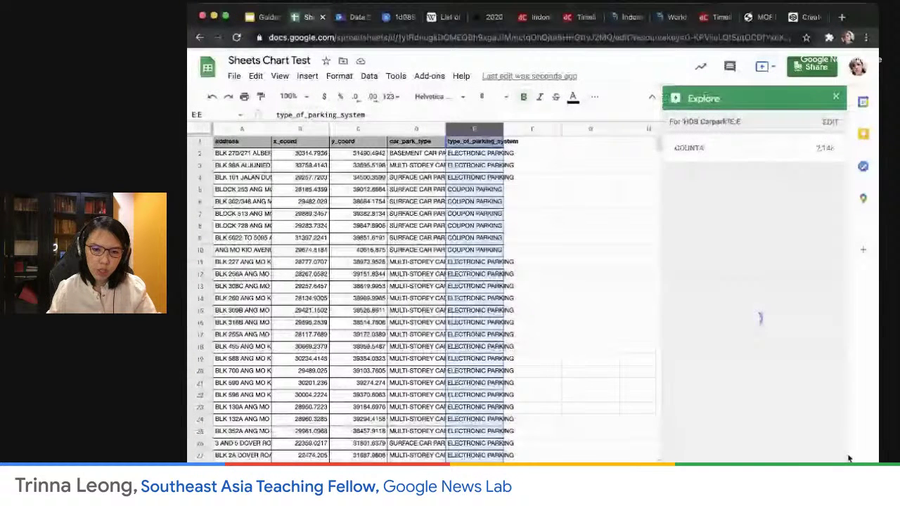
pyautogui.scroll(-1, 784, 299)
pyautogui.scroll(-5, 776, 297)
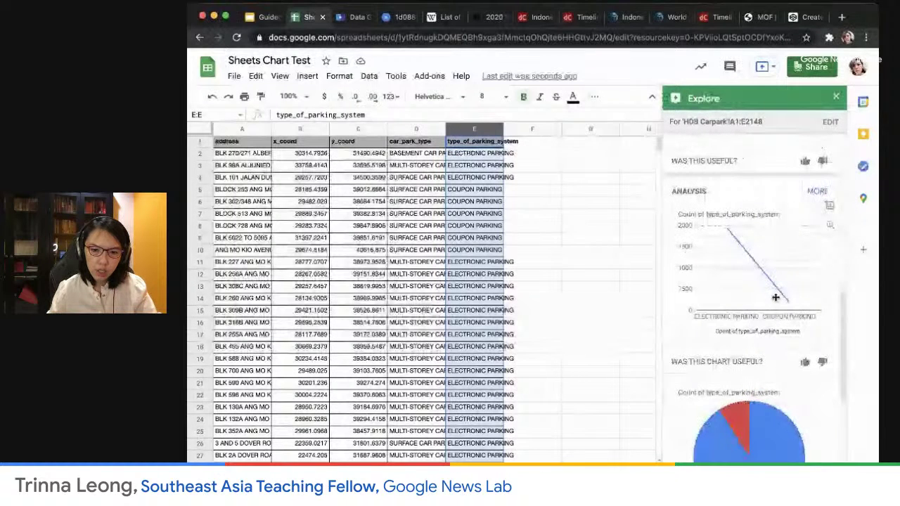
pyautogui.scroll(-3, 776, 297)
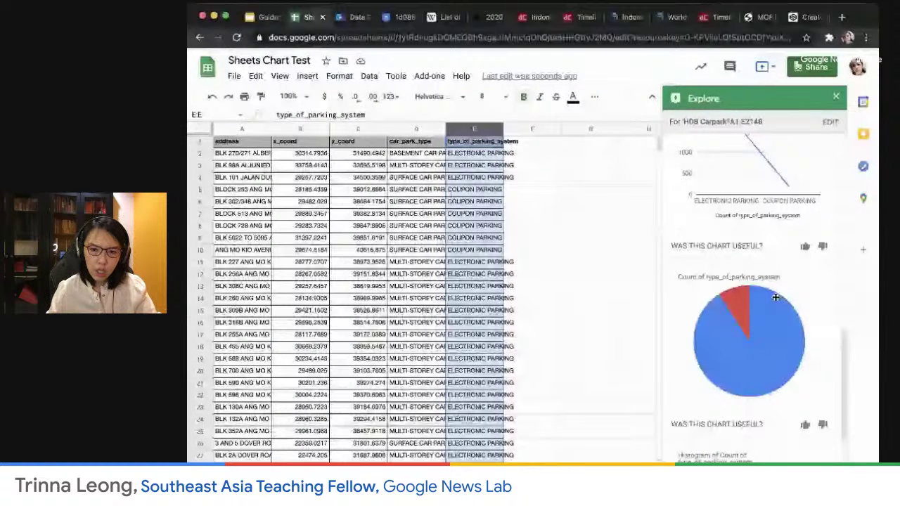
pyautogui.scroll(4, 776, 297)
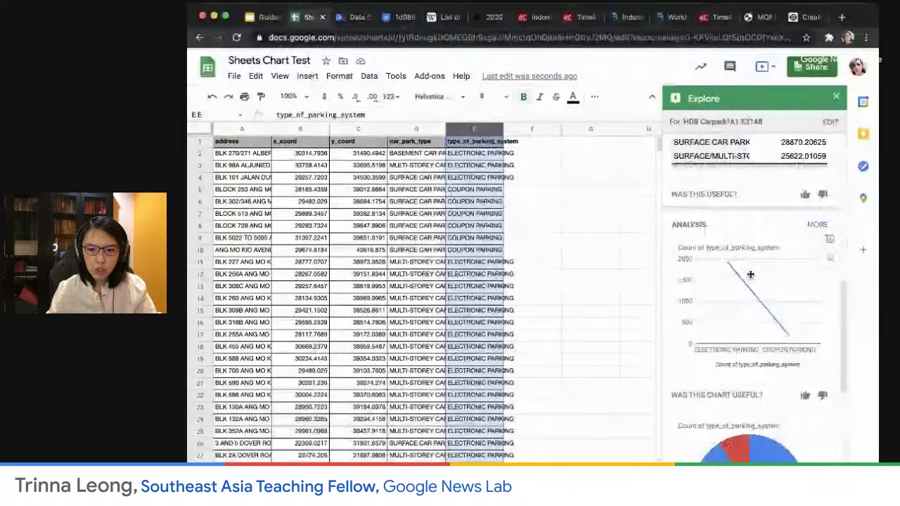
# Step: Look through the remaining suggested parking system charts in Explore and close it
pyautogui.scroll(-8, 771, 333)
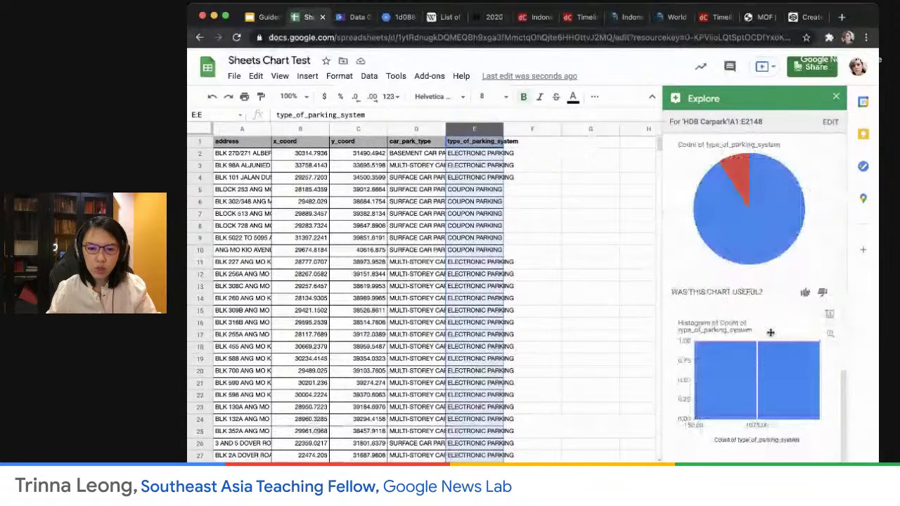
pyautogui.scroll(10, 751, 337)
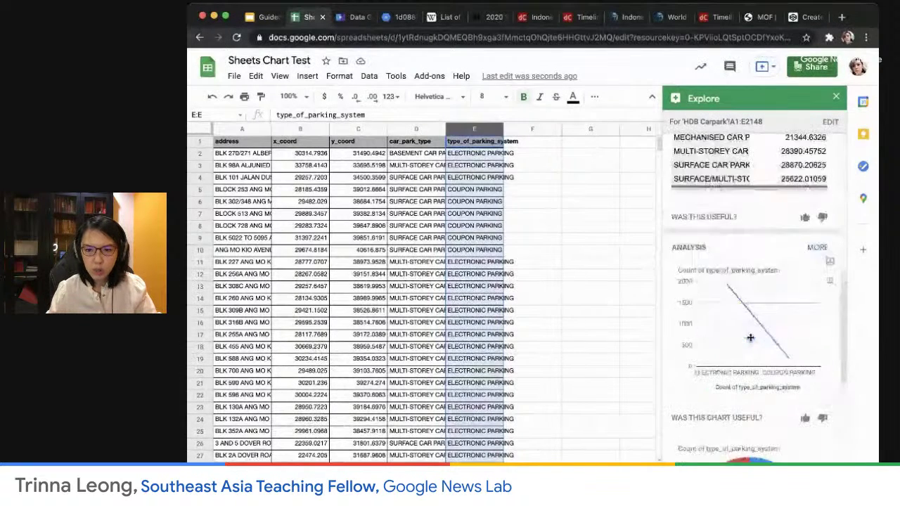
pyautogui.click(837, 98)
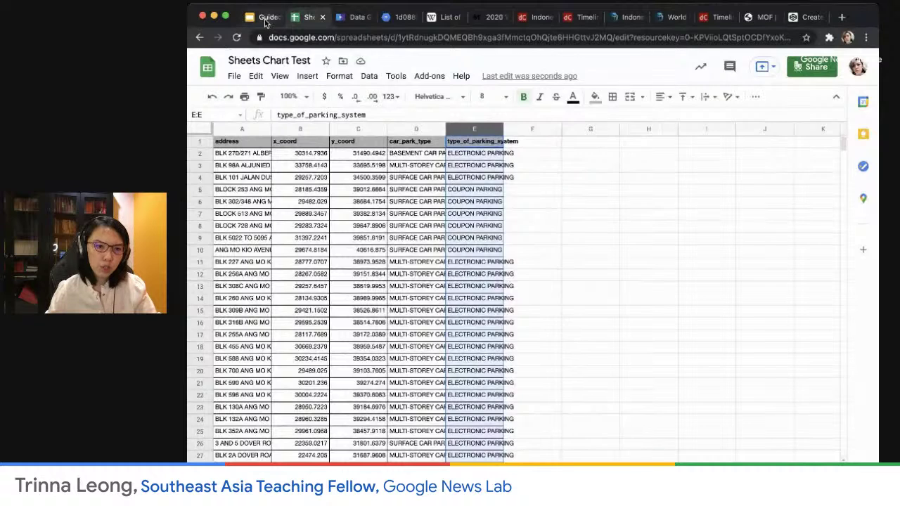
# Step: Switch to the Google Slides presentation and advance to the Singapore GDP and Annual Gov Expenditure slide
pyautogui.click(267, 17)
pyautogui.click(612, 264)
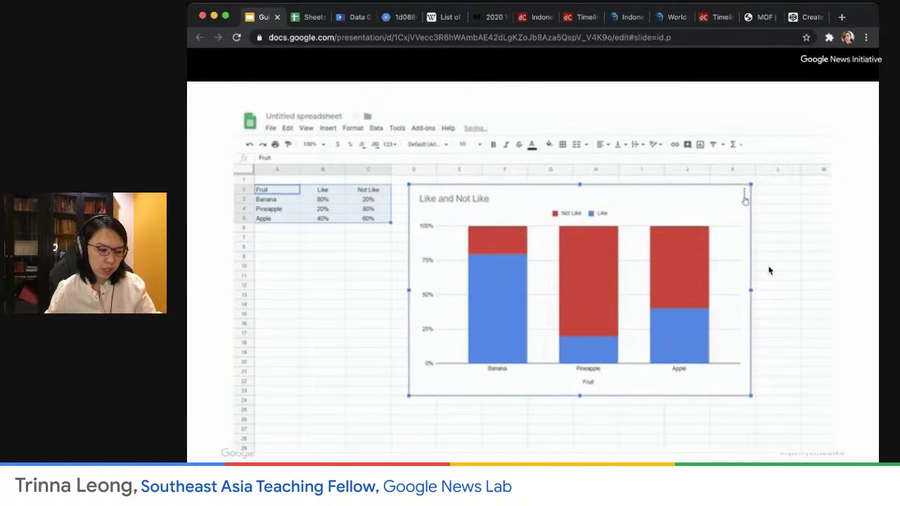
pyautogui.press('Right')
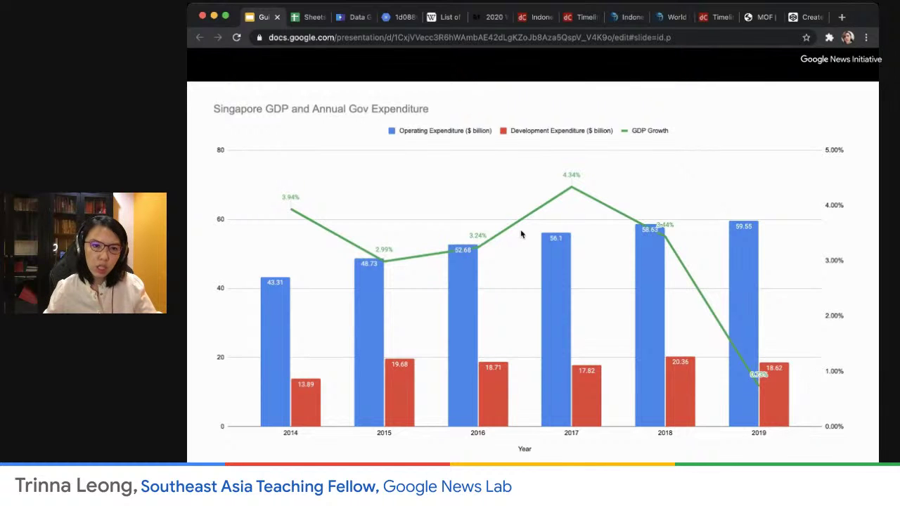
# Step: Return to the Sheets Chart Test spreadsheet and review the year, expenditure and GDP growth table and its finished chart
pyautogui.click(300, 21)
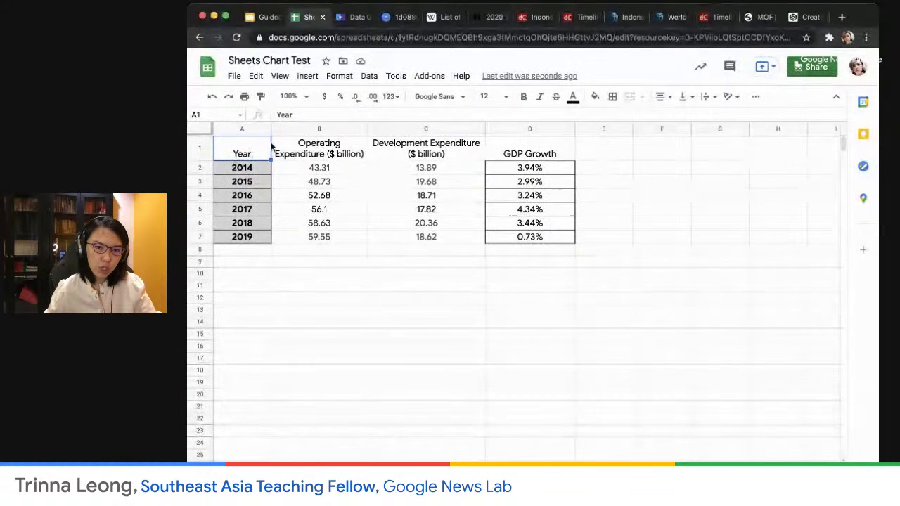
pyautogui.click(237, 154)
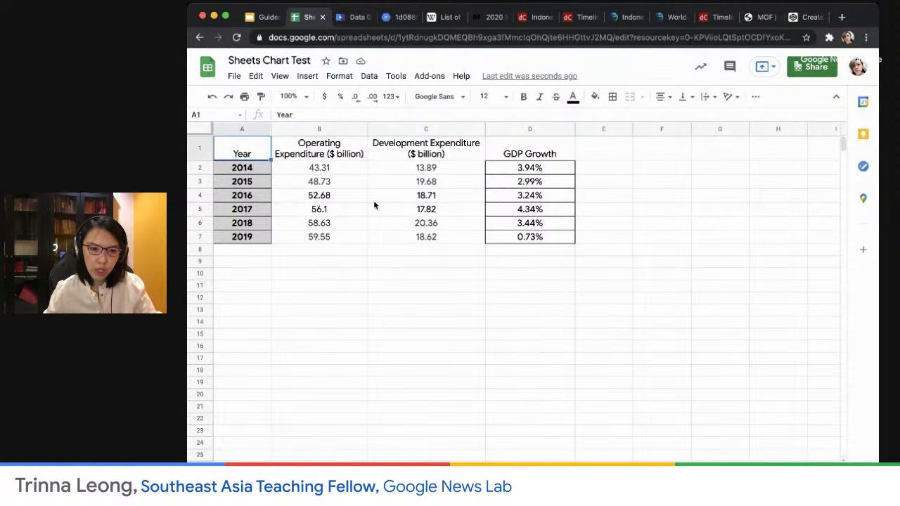
pyautogui.click(525, 241)
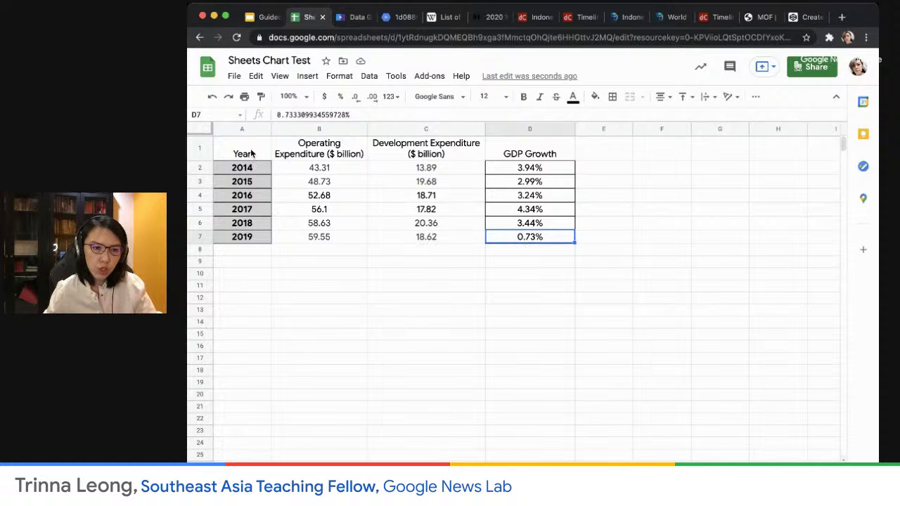
pyautogui.moveTo(249, 151)
pyautogui.mouseDown()
pyautogui.moveTo(359, 149)
pyautogui.moveTo(496, 175)
pyautogui.moveTo(538, 241)
pyautogui.mouseUp()
pyautogui.click(437, 154)
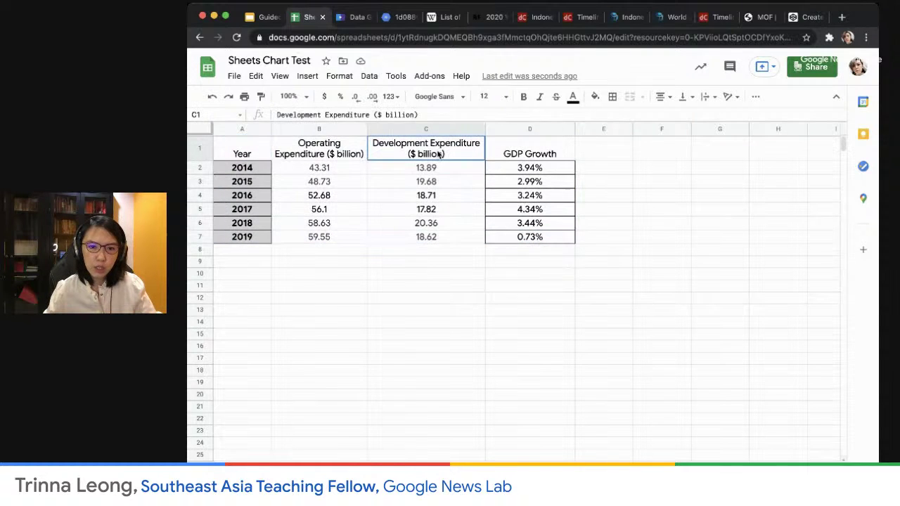
pyautogui.click(534, 153)
pyautogui.click(251, 154)
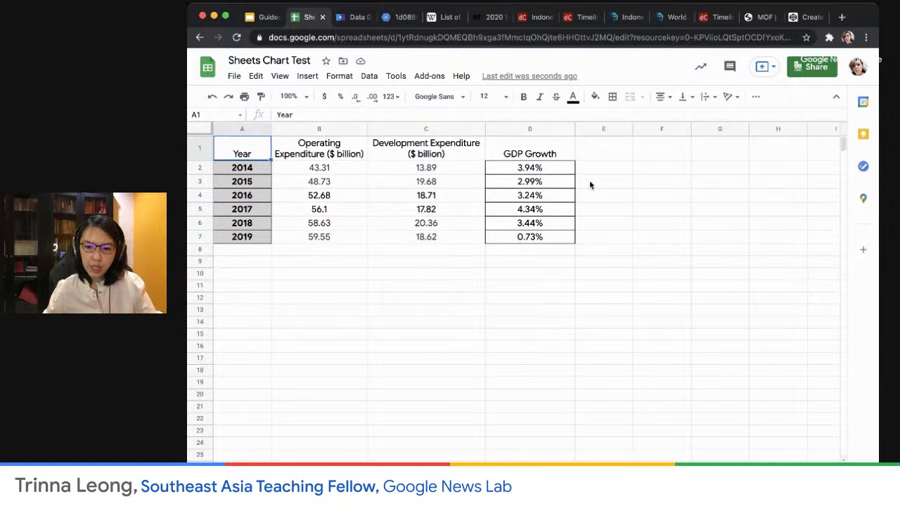
pyautogui.moveTo(242, 151); pyautogui.dragTo(542, 250)
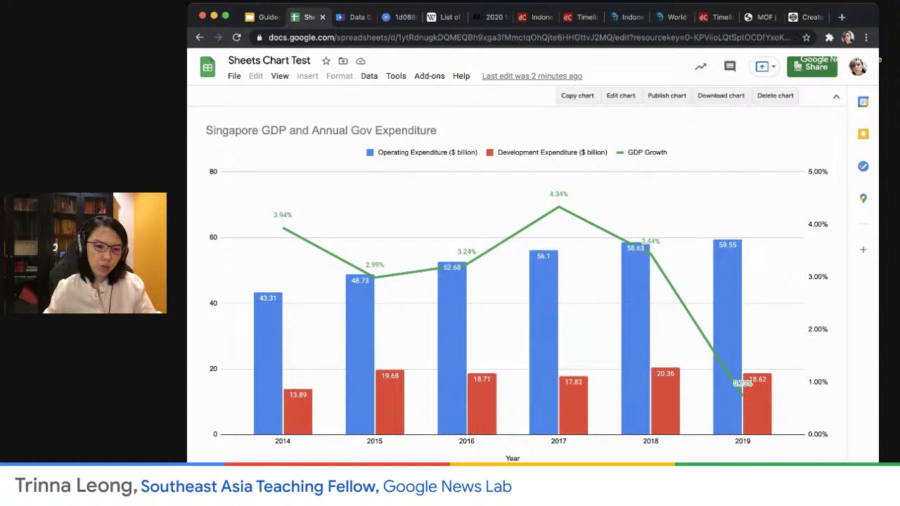
pyautogui.click(281, 476)
# Step: Insert a chart from the budget and GDP growth data in A1:D7
pyautogui.moveTo(242, 147); pyautogui.dragTo(536, 238)
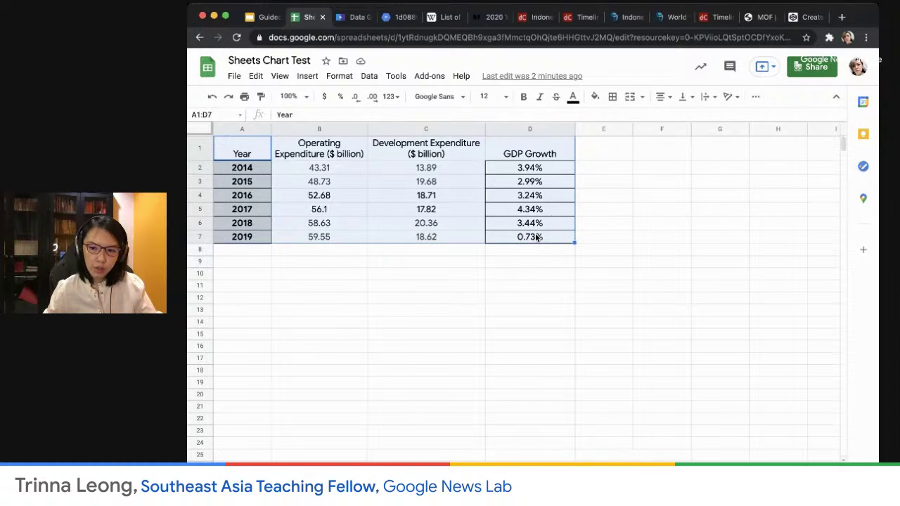
pyautogui.click(307, 76)
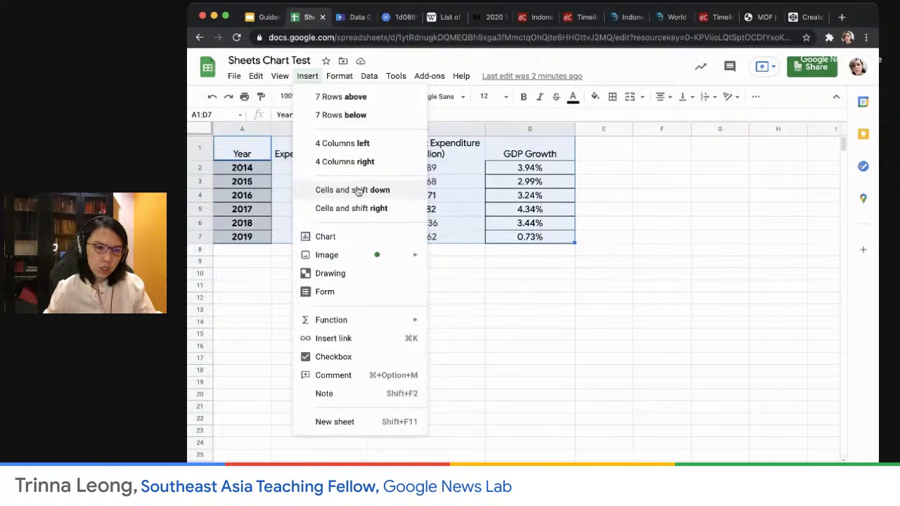
pyautogui.click(345, 237)
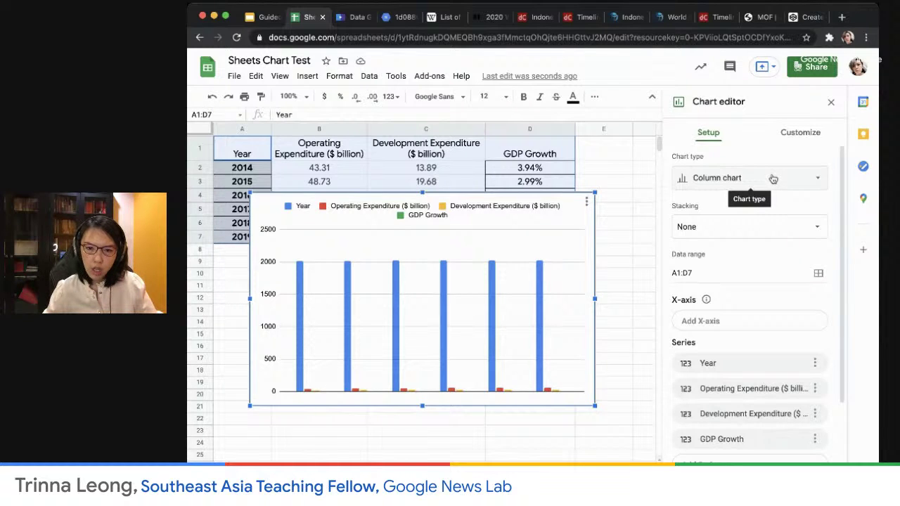
# Step: Look through the new column chart's available chart types and its axis and series setup
pyautogui.click(773, 179)
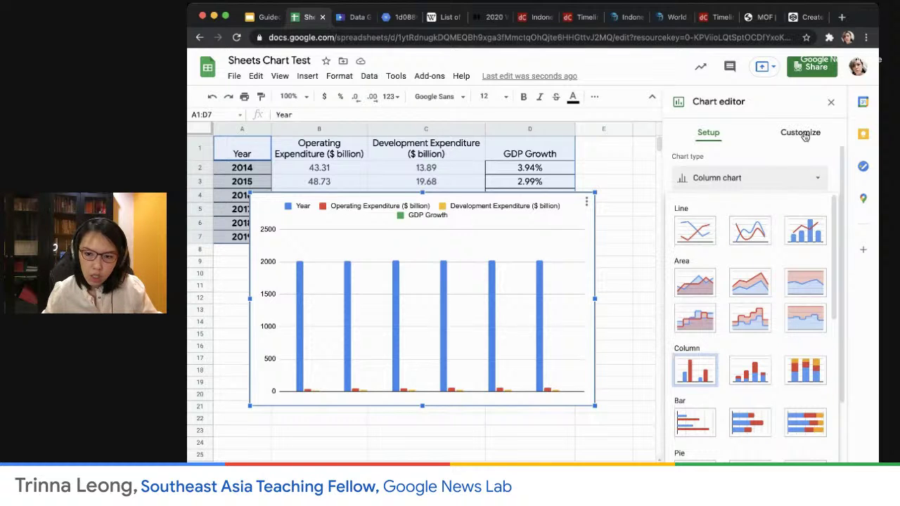
pyautogui.click(777, 184)
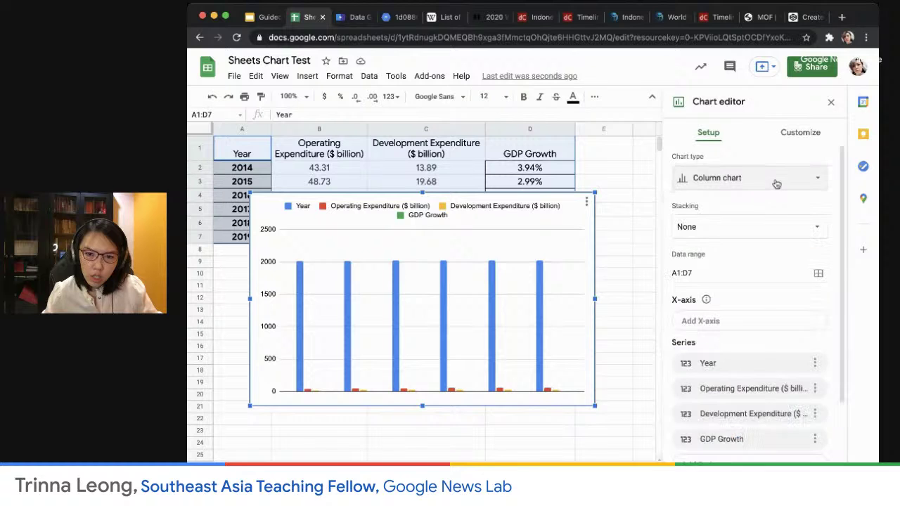
pyautogui.scroll(-3, 769, 339)
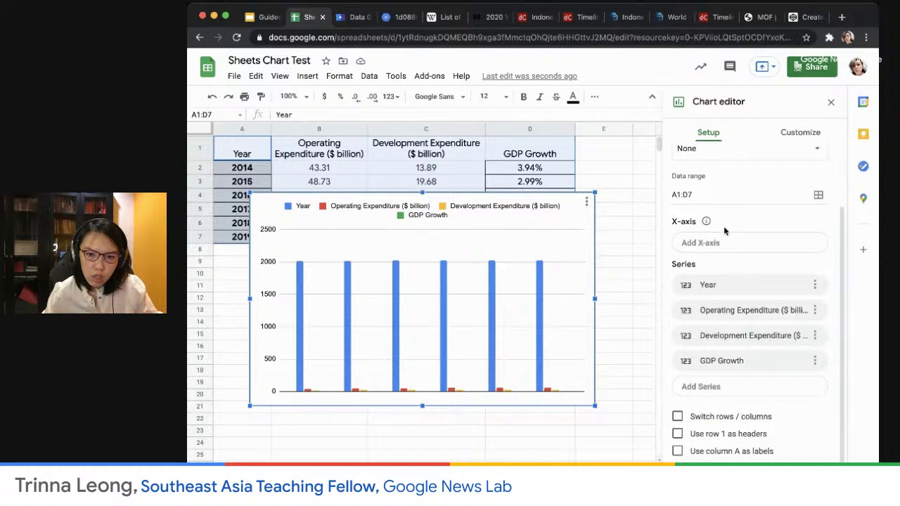
pyautogui.scroll(1, 726, 230)
# Step: Set the new column chart's title to "Singapore GDP" and leave the chart editor
pyautogui.click(789, 136)
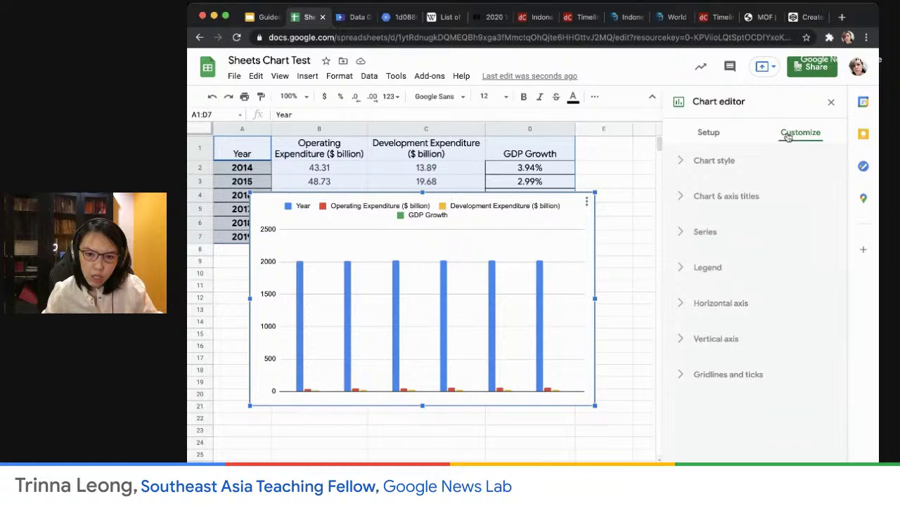
pyautogui.click(682, 202)
pyautogui.click(733, 282)
pyautogui.write('Singapore GDP')
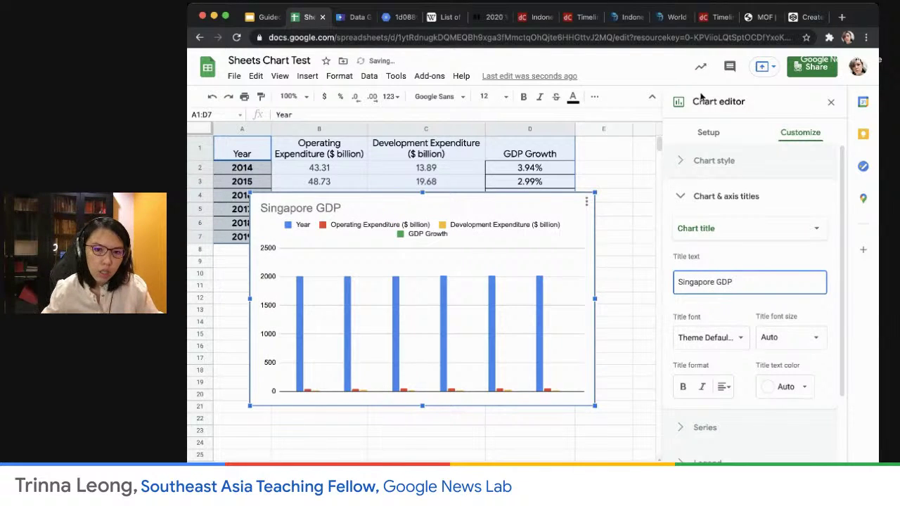
pyautogui.click(628, 238)
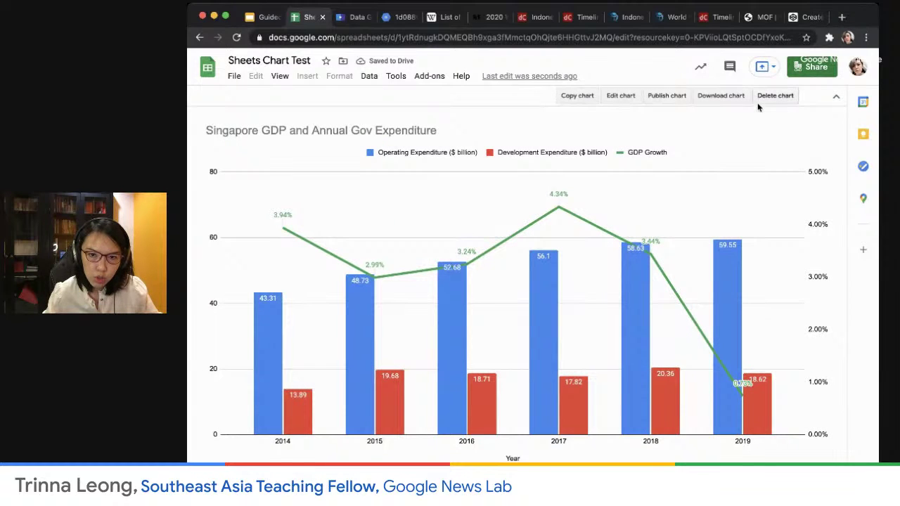
# Step: Open the Singapore GDP and Annual Gov Expenditure chart for editing, keep the Combo chart type and review its series
pyautogui.click(619, 96)
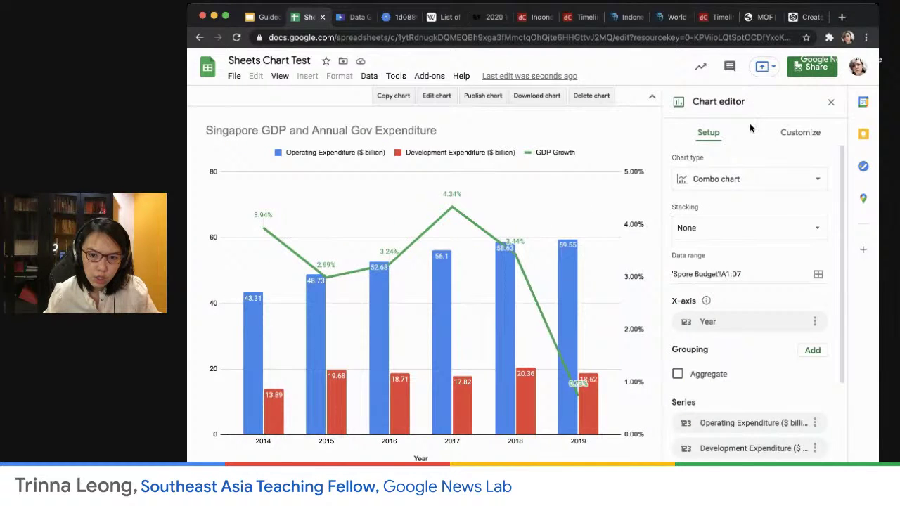
pyautogui.click(782, 181)
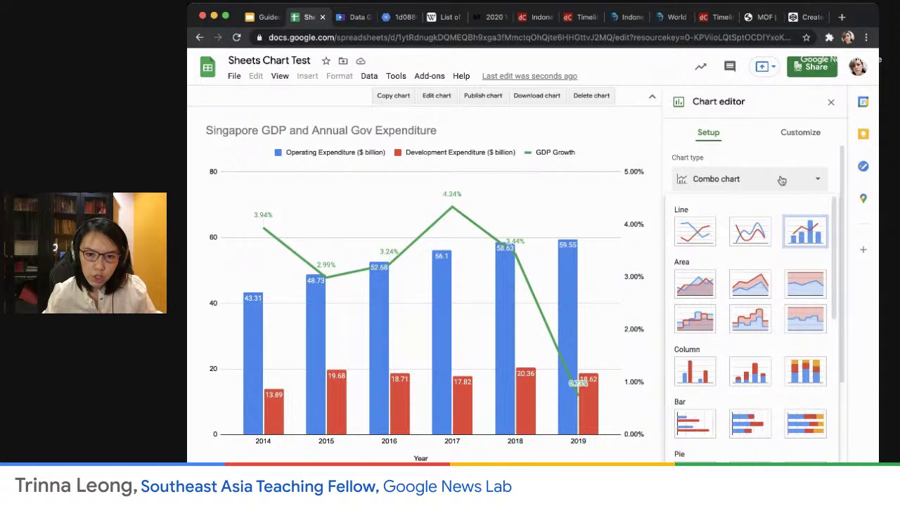
pyautogui.click(811, 239)
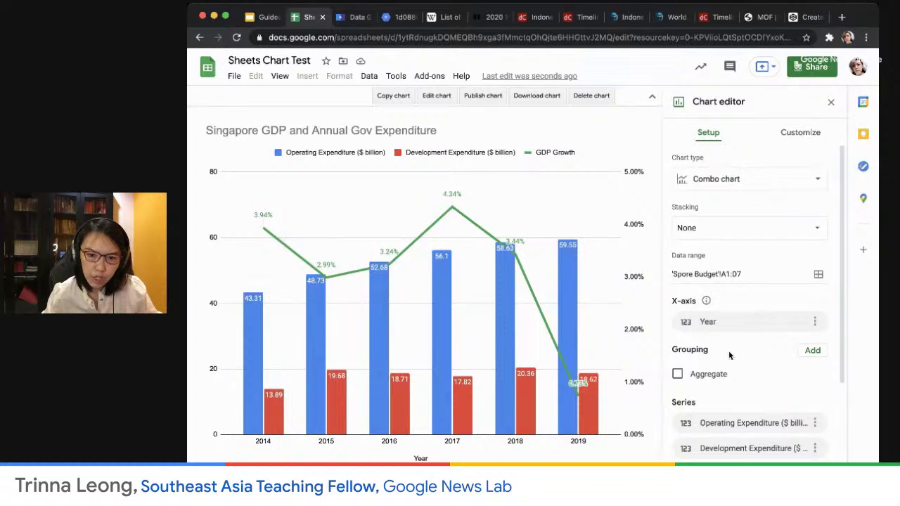
pyautogui.scroll(-2, 746, 369)
pyautogui.scroll(-2, 747, 369)
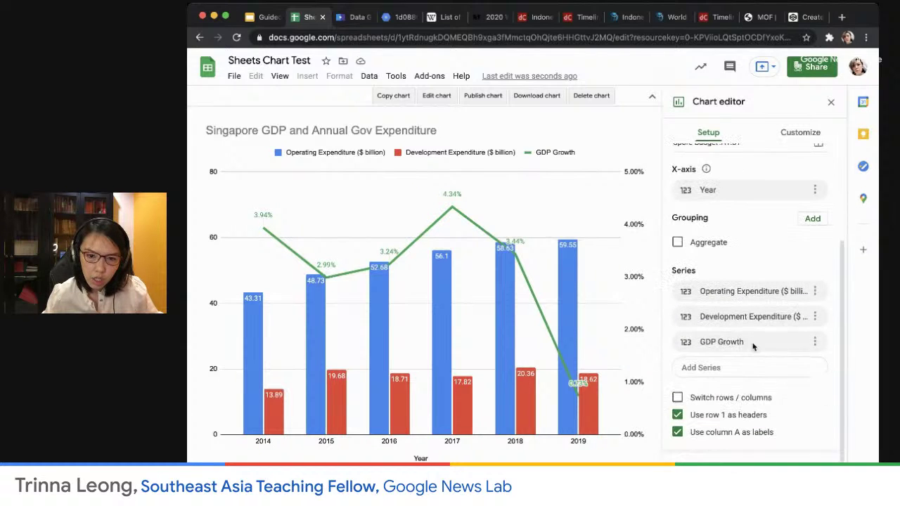
pyautogui.scroll(4, 781, 237)
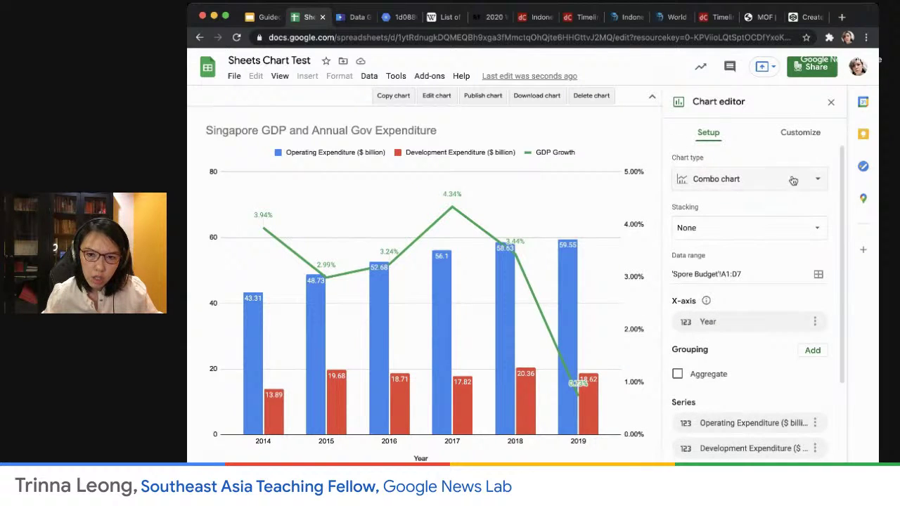
# Step: Check the combo chart's title settings and its data range, X-axis and series setup
pyautogui.click(799, 132)
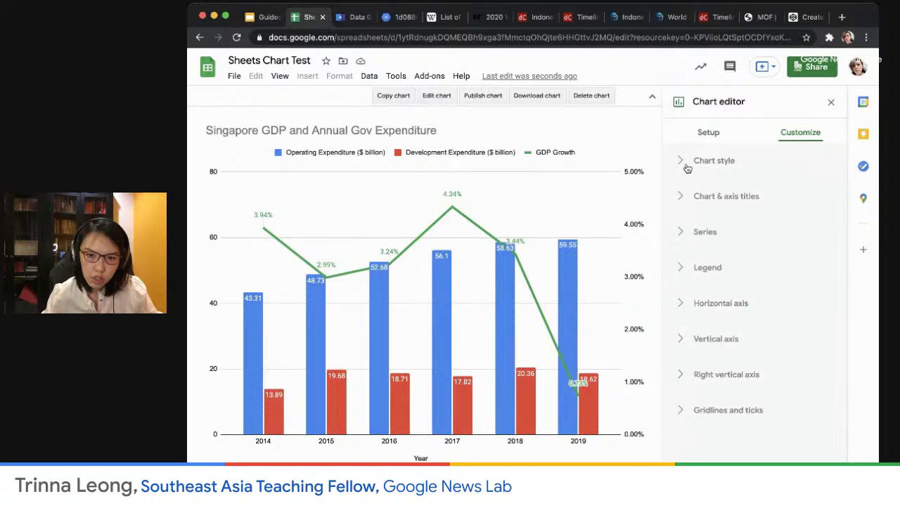
pyautogui.click(681, 200)
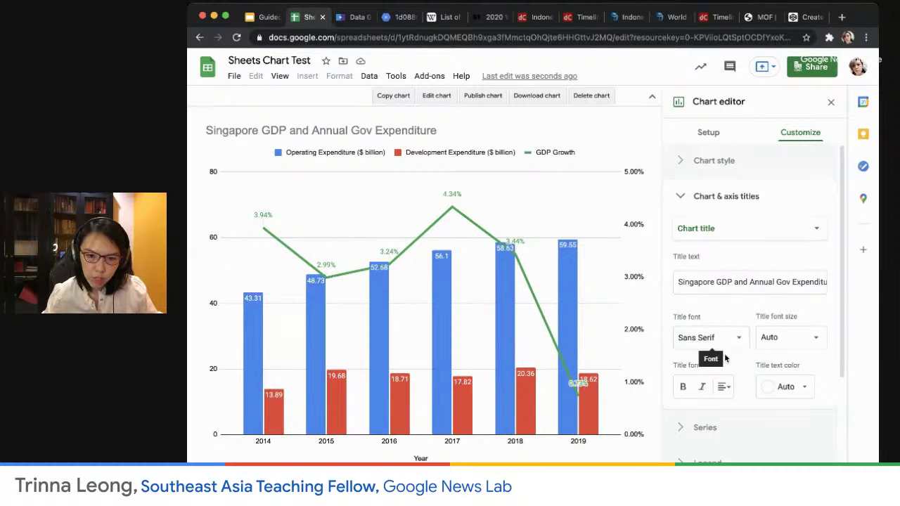
pyautogui.click(682, 199)
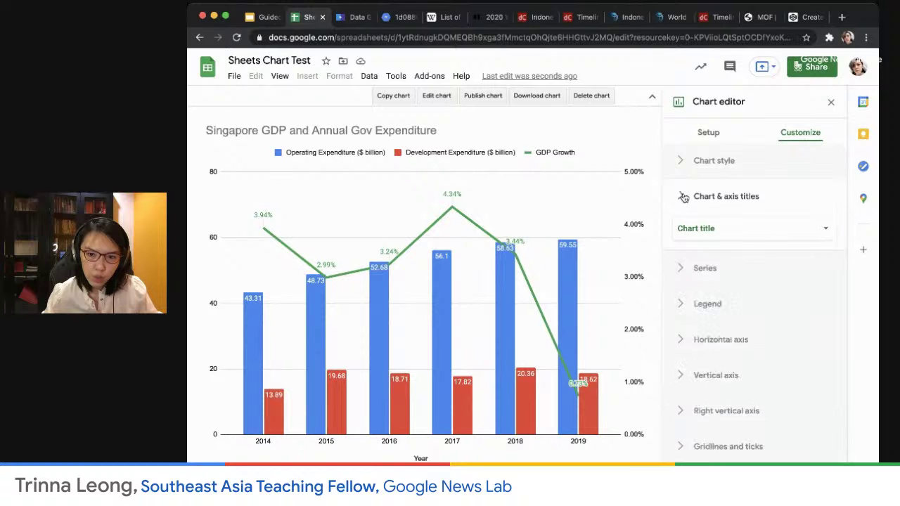
pyautogui.click(708, 134)
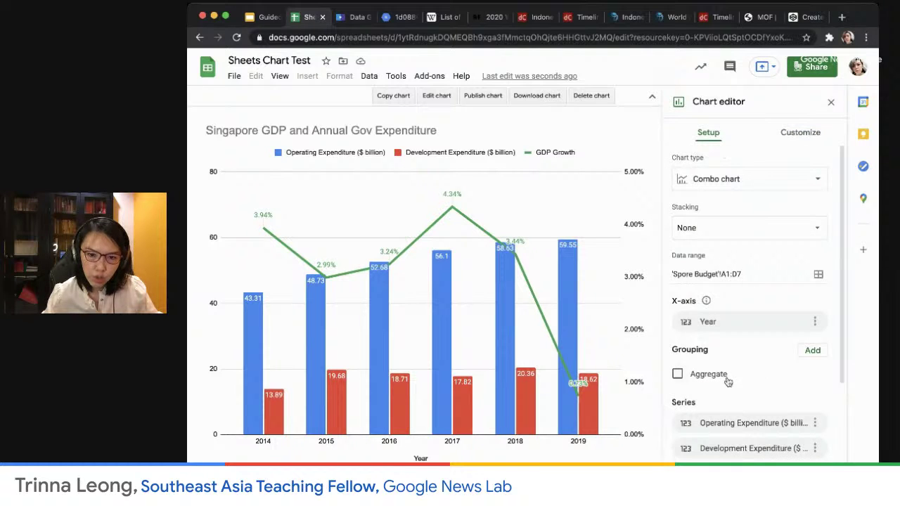
pyautogui.scroll(-1, 759, 380)
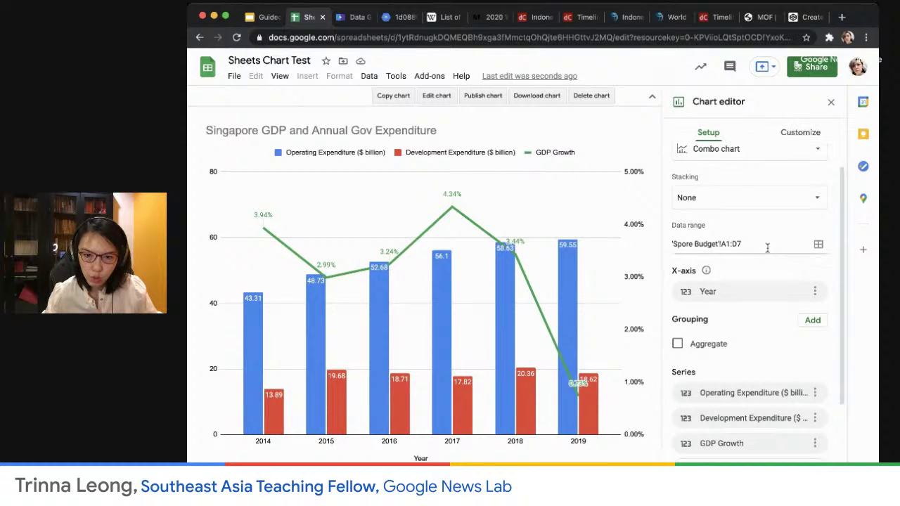
# Step: Examine the combo chart's series formatting for all series, including the data label and number format options
pyautogui.click(797, 134)
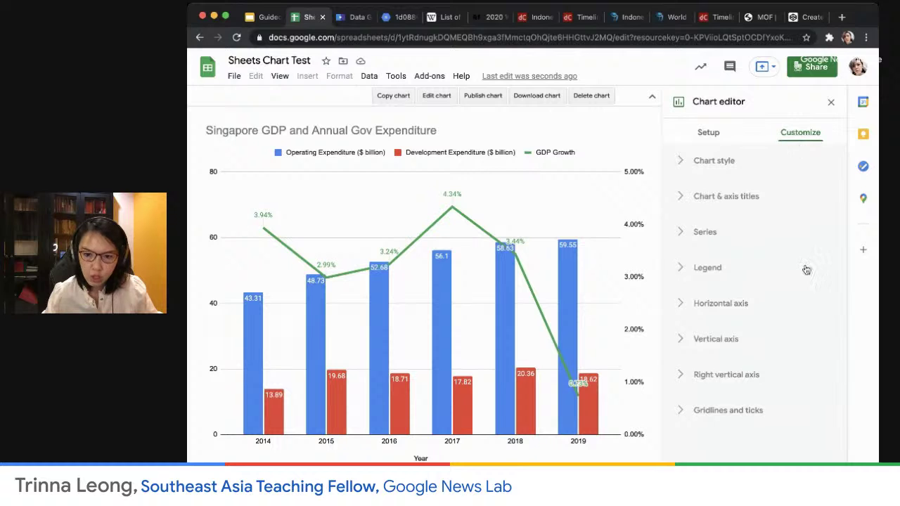
pyautogui.click(721, 234)
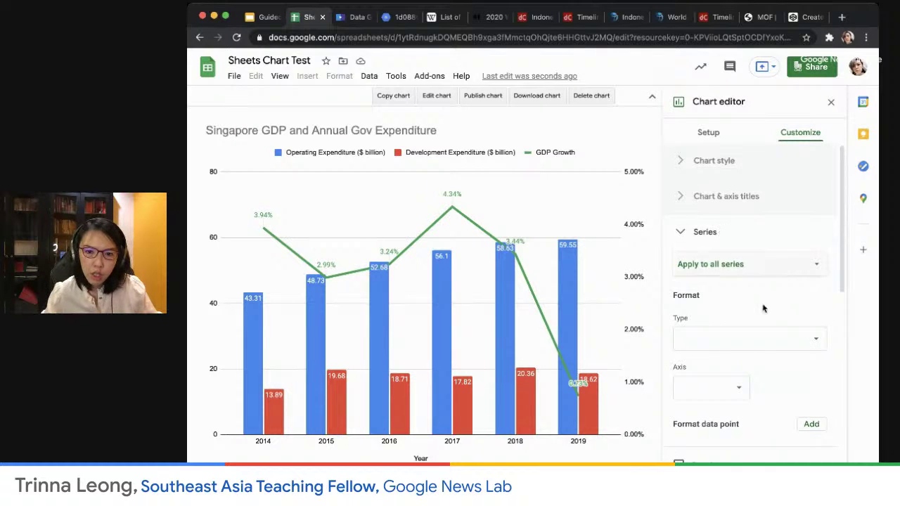
pyautogui.scroll(-3, 760, 348)
pyautogui.scroll(-1, 759, 348)
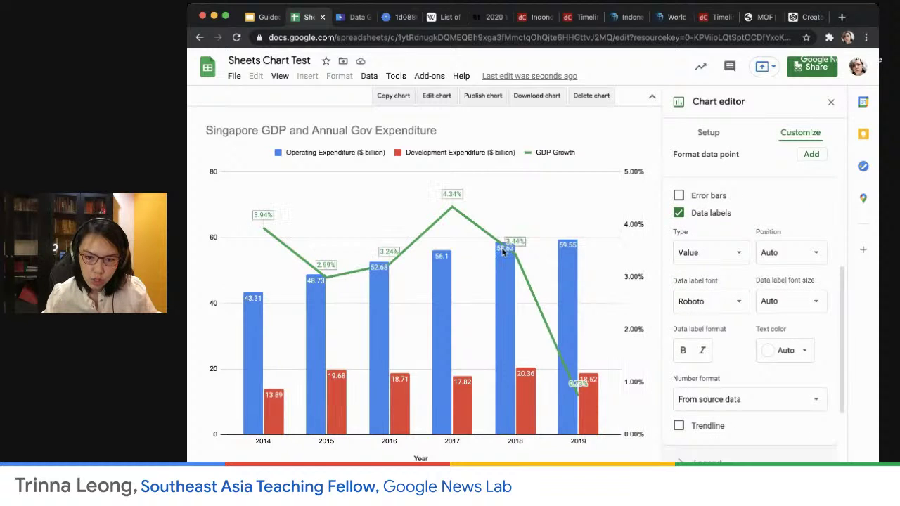
pyautogui.scroll(-1, 758, 405)
pyautogui.scroll(-2, 757, 405)
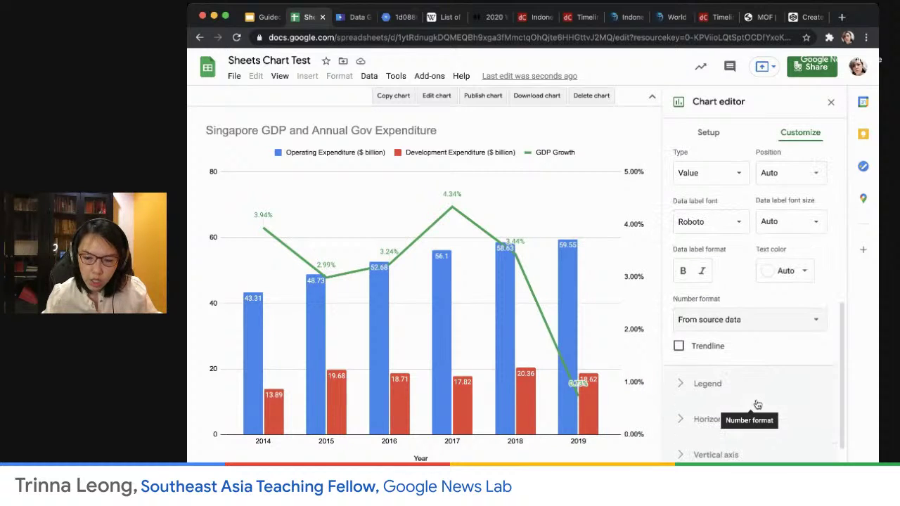
pyautogui.scroll(10, 757, 404)
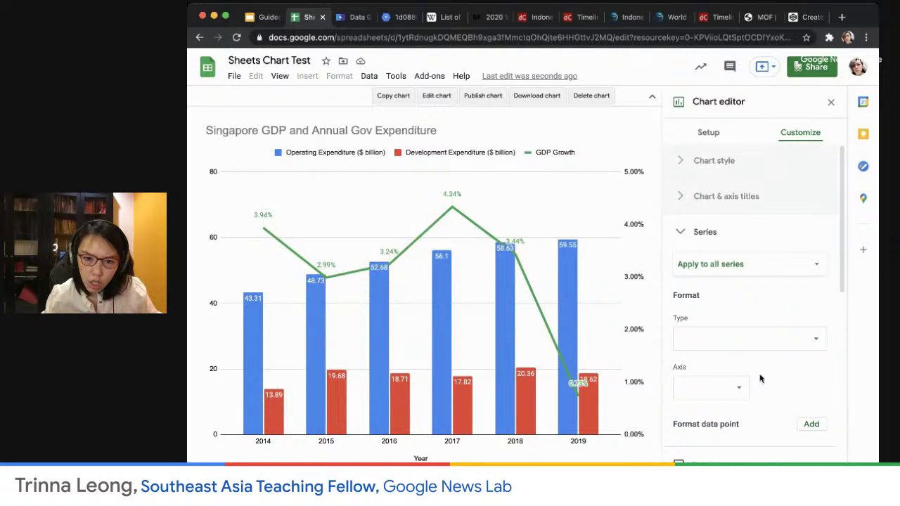
# Step: Select the GDP Growth series for formatting and keep its type as Line
pyautogui.scroll(-1, 763, 380)
pyautogui.click(790, 244)
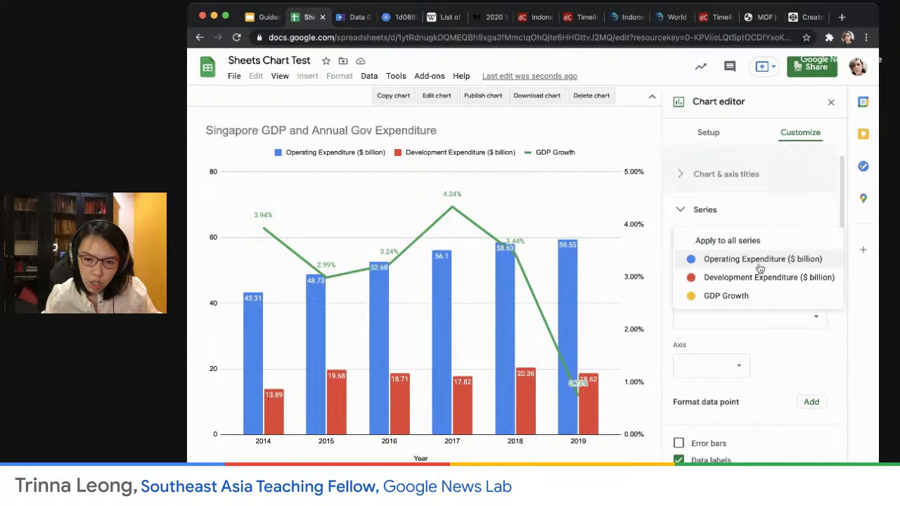
pyautogui.click(732, 296)
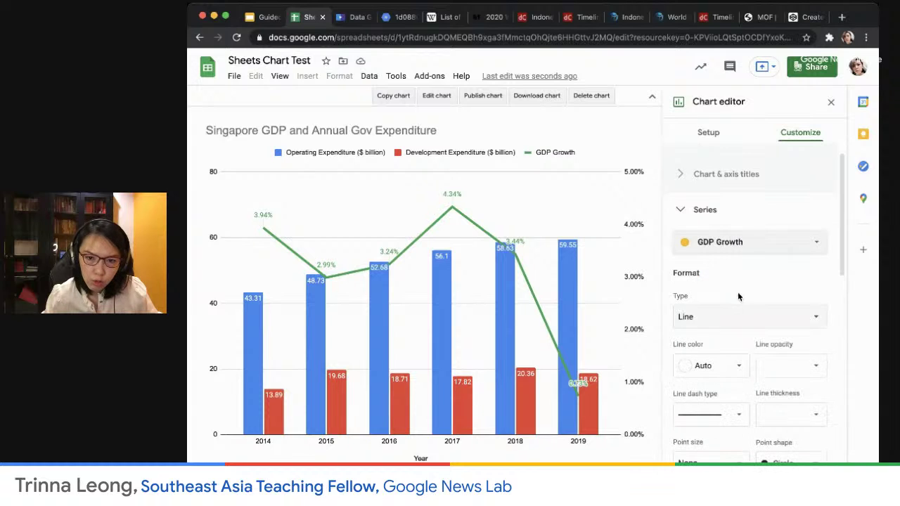
pyautogui.click(814, 317)
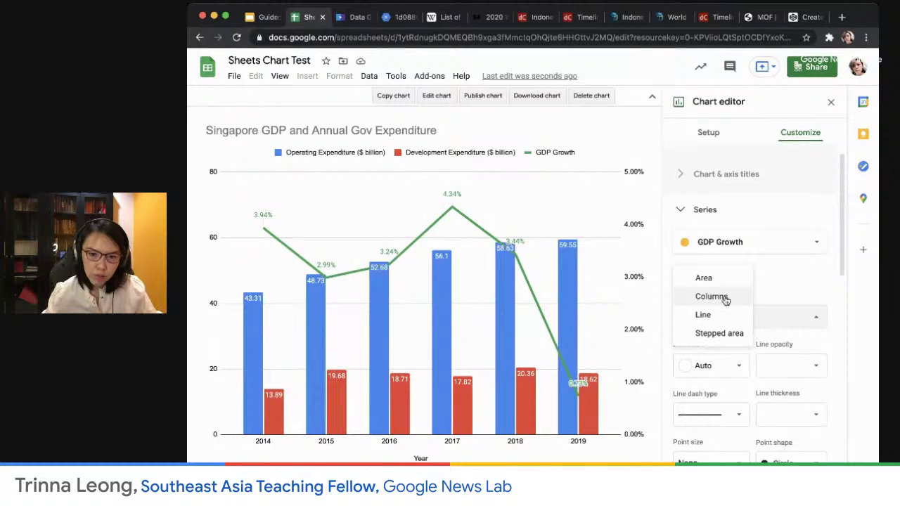
pyautogui.click(709, 315)
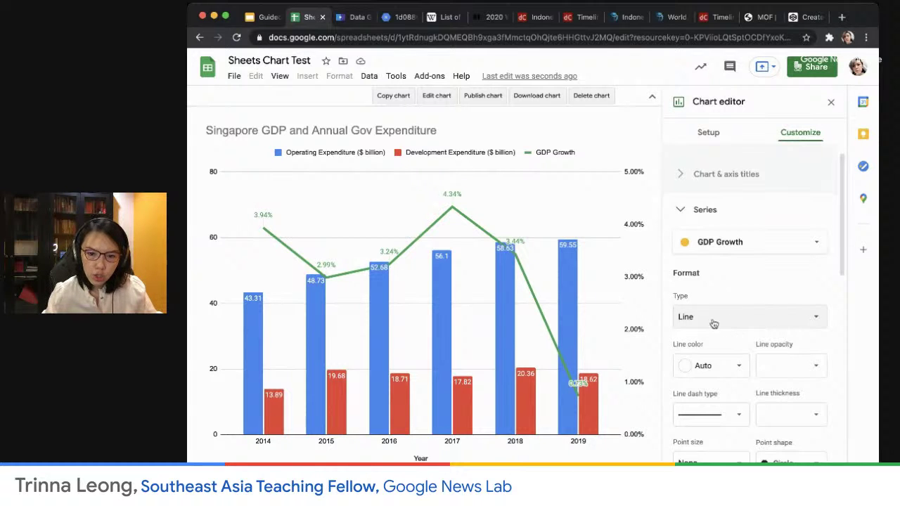
# Step: Try the Columns type for the GDP Growth series and switch it back to Line
pyautogui.click(766, 318)
pyautogui.click(728, 298)
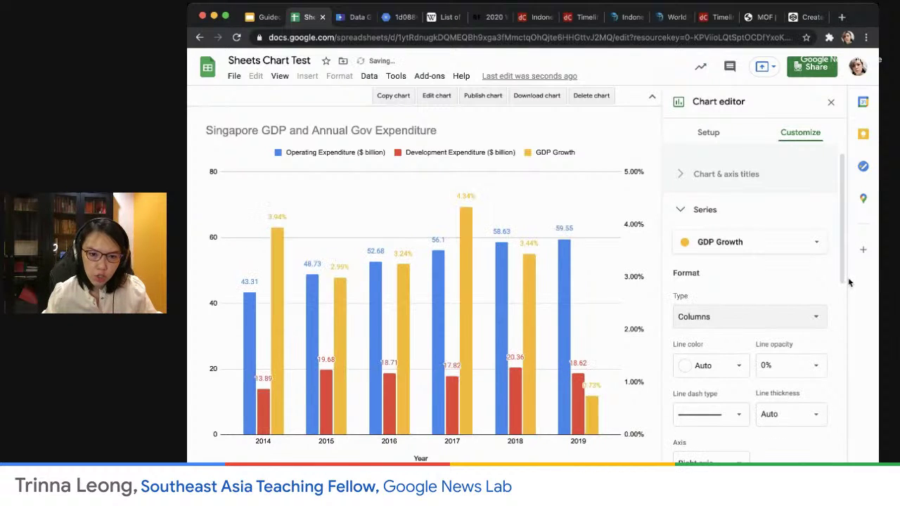
pyautogui.click(782, 318)
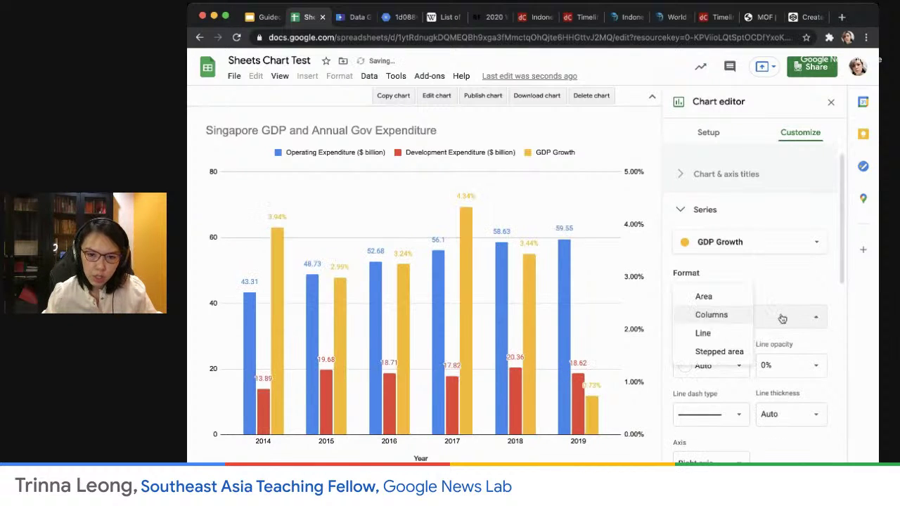
pyautogui.click(737, 334)
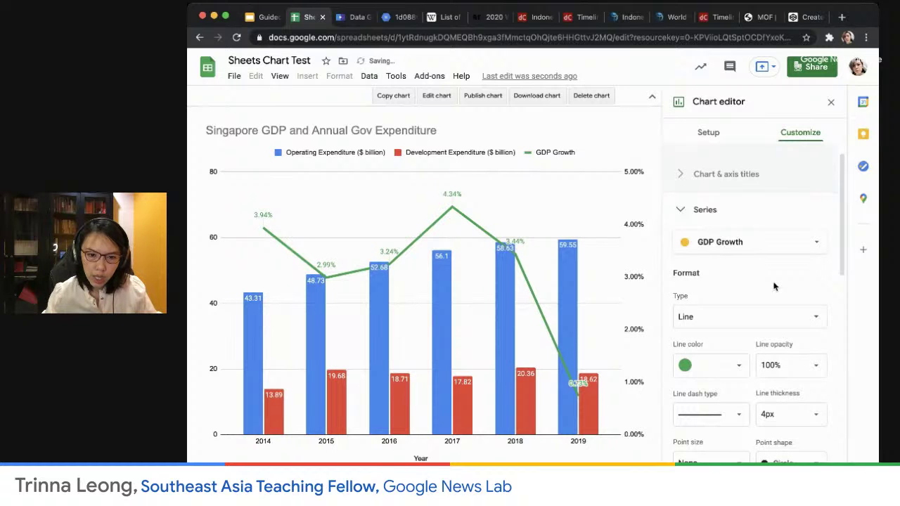
# Step: Review the GDP Growth series' line formatting and keep the series assigned to the Right axis
pyautogui.scroll(-2, 785, 334)
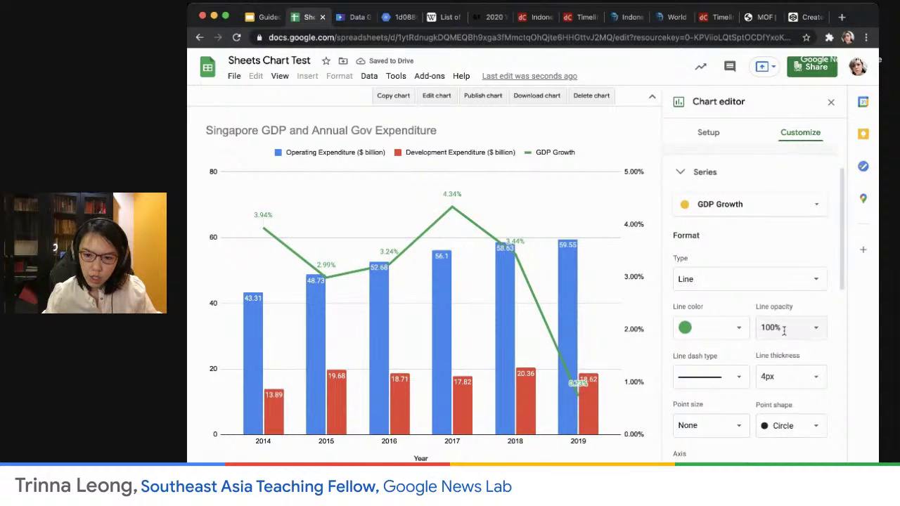
pyautogui.scroll(-1, 785, 329)
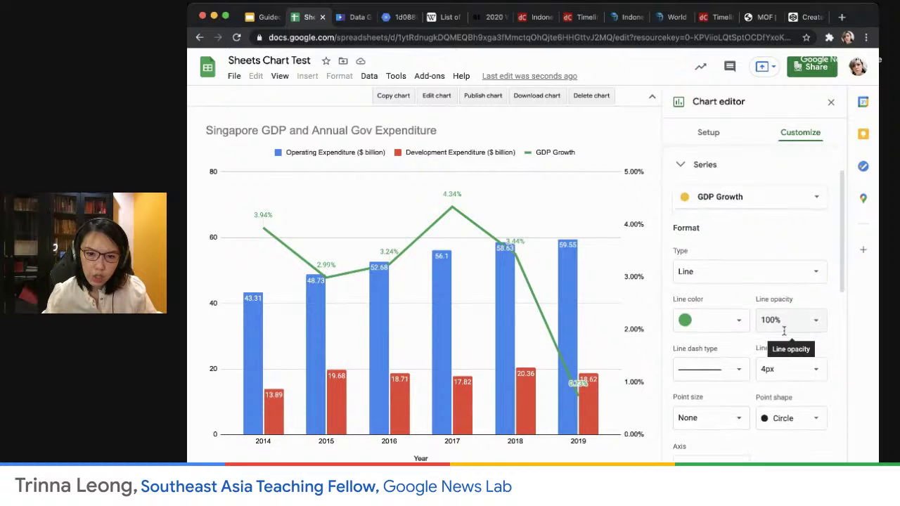
pyautogui.scroll(-5, 790, 349)
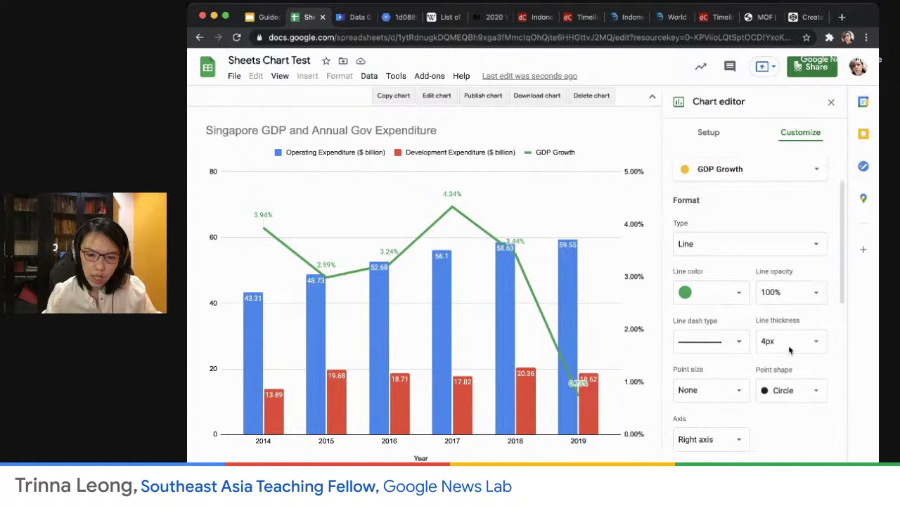
pyautogui.click(738, 379)
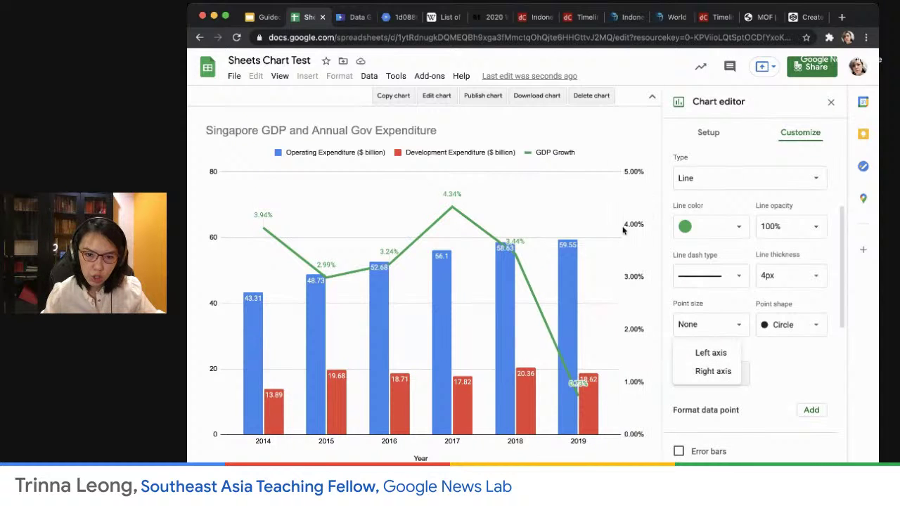
pyautogui.click(713, 371)
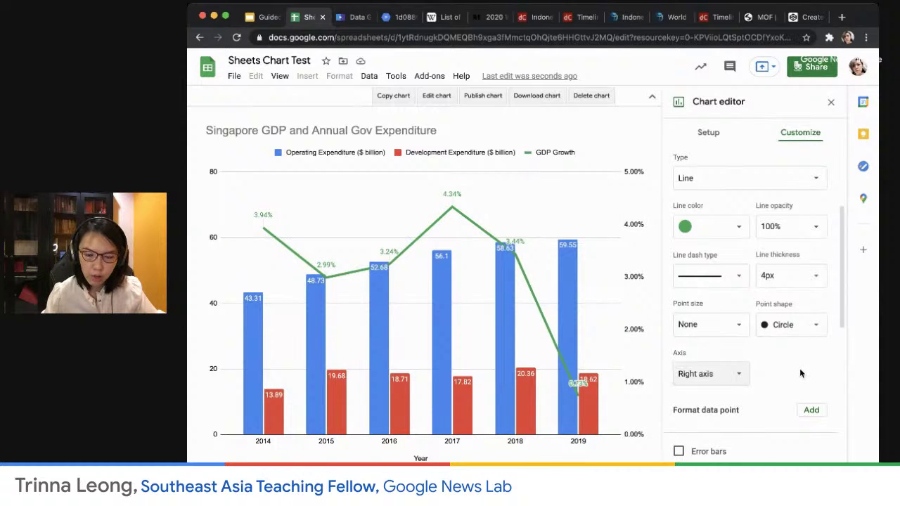
# Step: Select the Operating Expenditure ($ billion) series and keep it assigned to the Left axis
pyautogui.scroll(3, 797, 373)
pyautogui.click(774, 265)
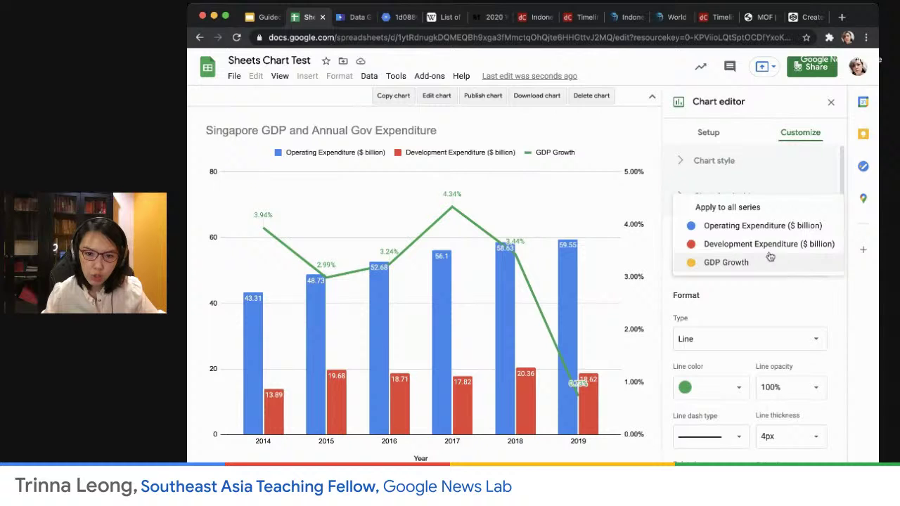
pyautogui.click(765, 226)
pyautogui.scroll(-3, 785, 322)
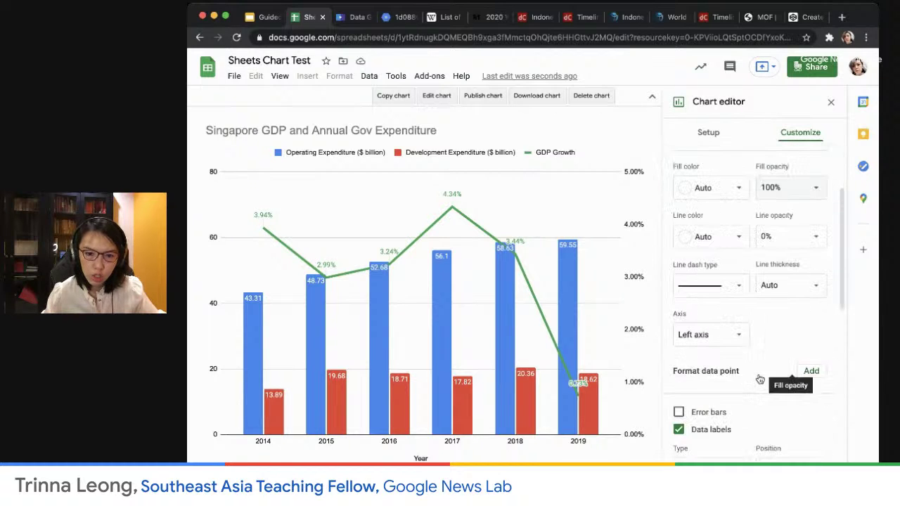
pyautogui.click(714, 339)
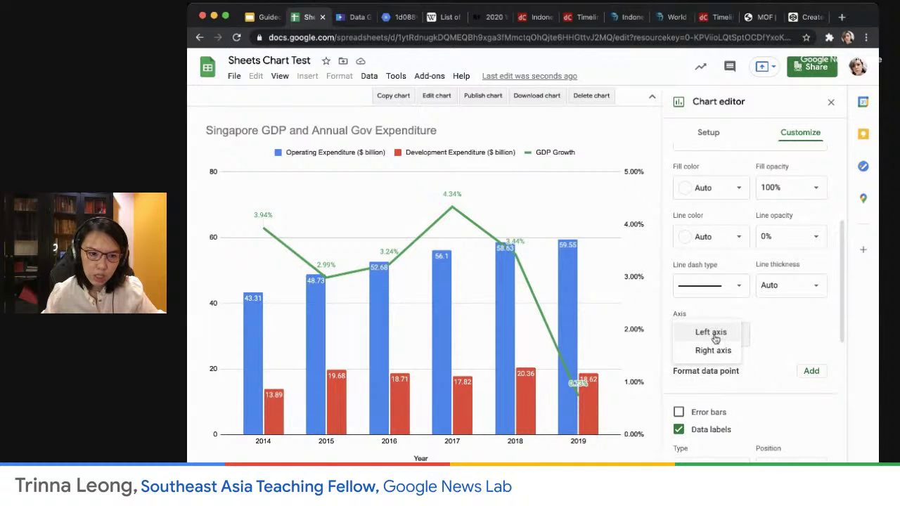
pyautogui.click(713, 334)
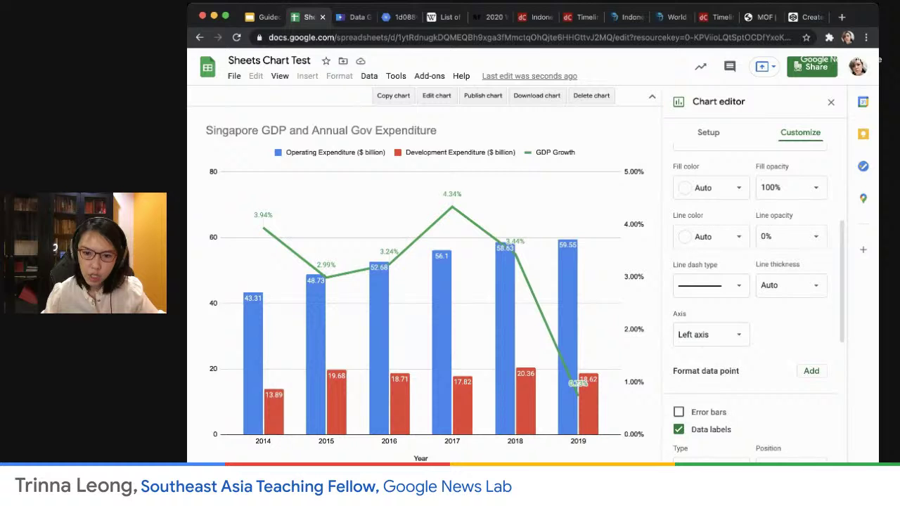
pyautogui.scroll(3, 770, 320)
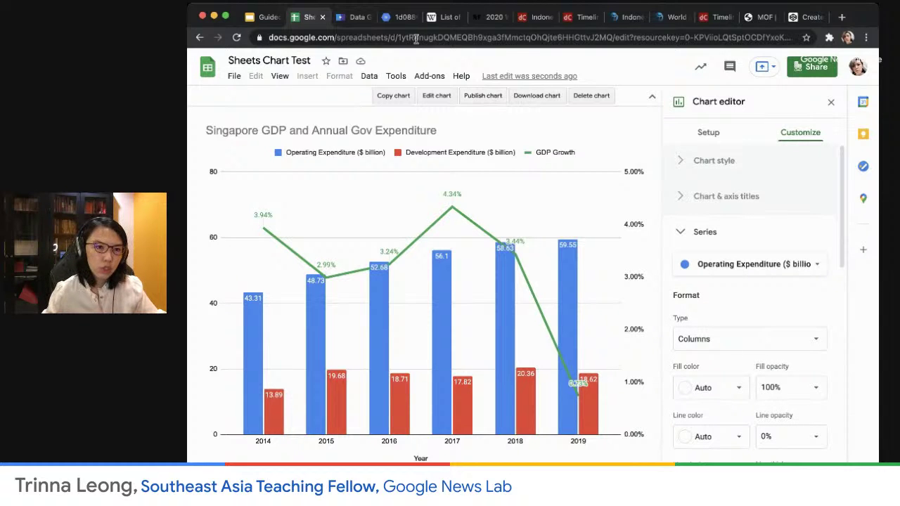
# Step: Switch to the Google Slides presentation and advance to the Questions slide with the feedback form
pyautogui.click(268, 18)
pyautogui.press('Right')
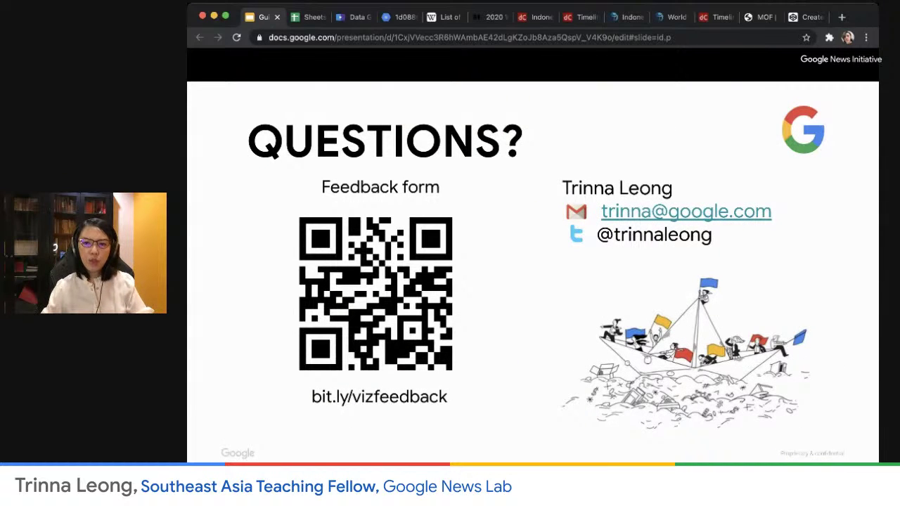
pyautogui.press('super+Tab')
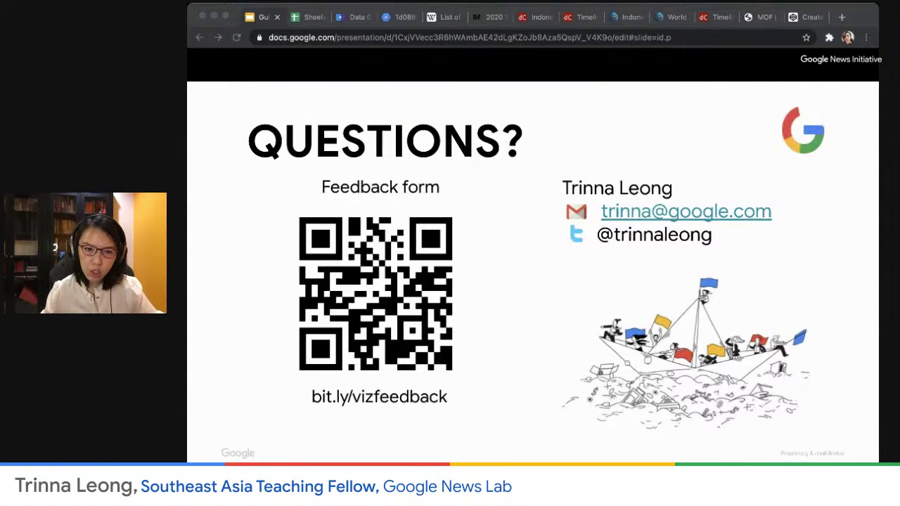